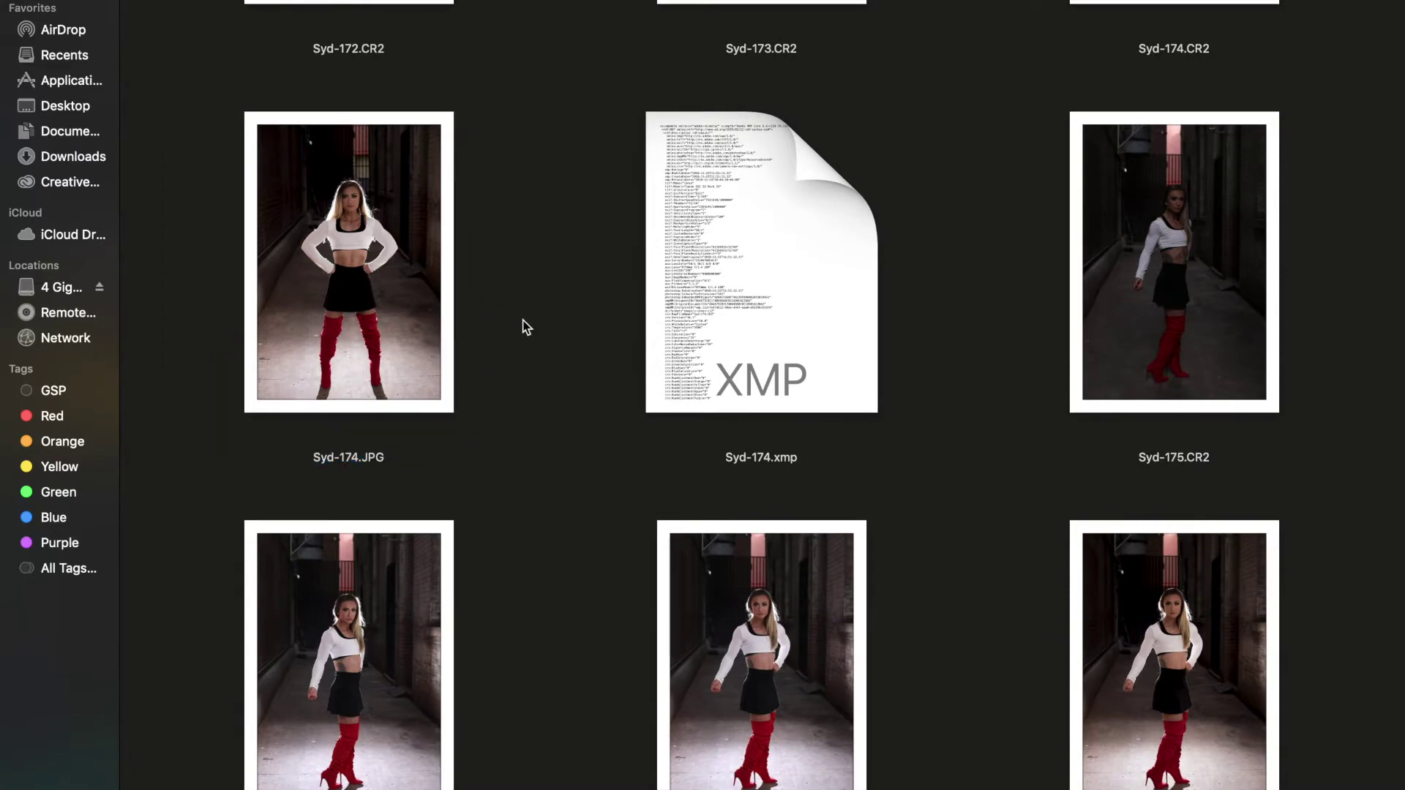
# Select the example photos Syd-174.JPG, Syd-170.JPG and Syd-167.JPG together in the photo folder.
pyautogui.scroll(5, 526, 327)
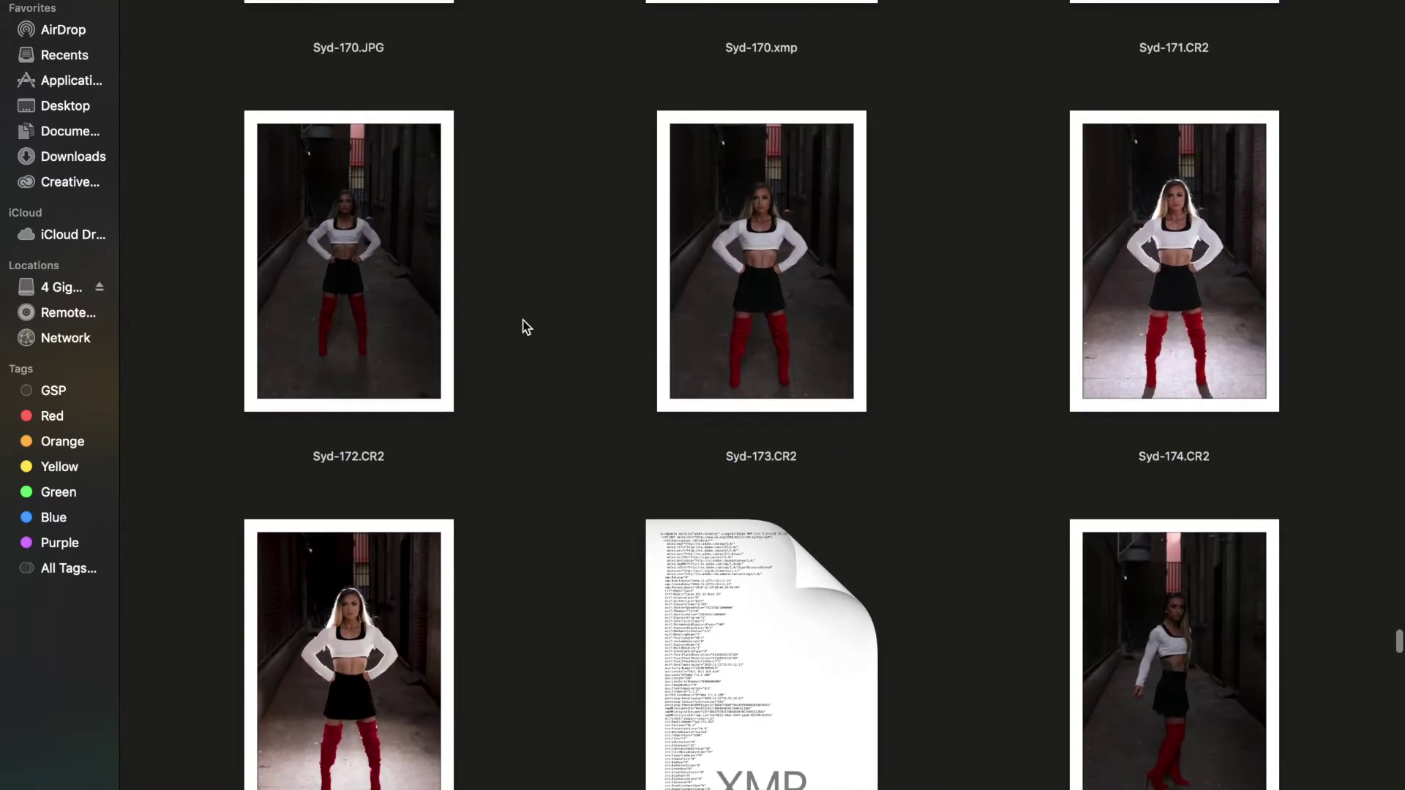
pyautogui.scroll(-3, 357, 657)
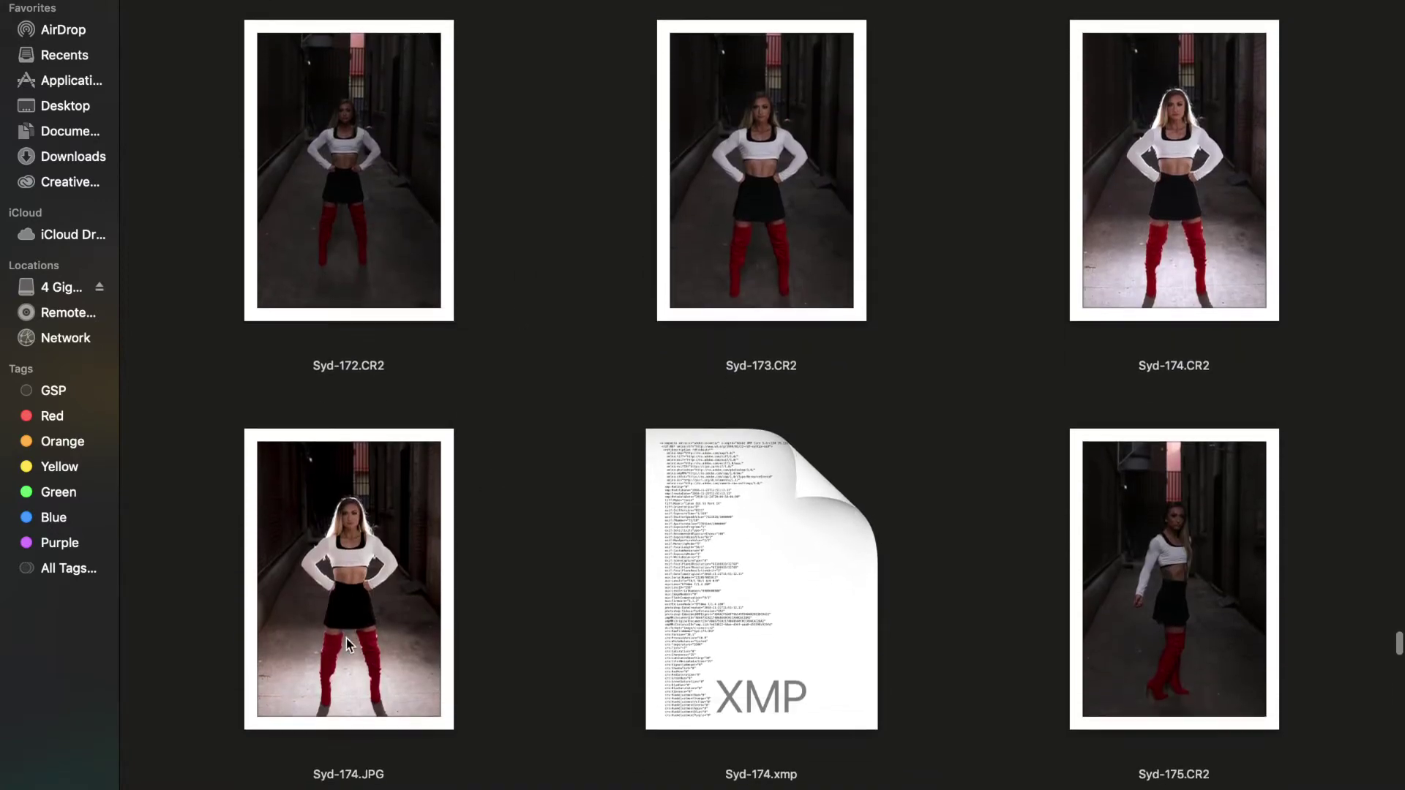
pyautogui.scroll(-3, 427, 515)
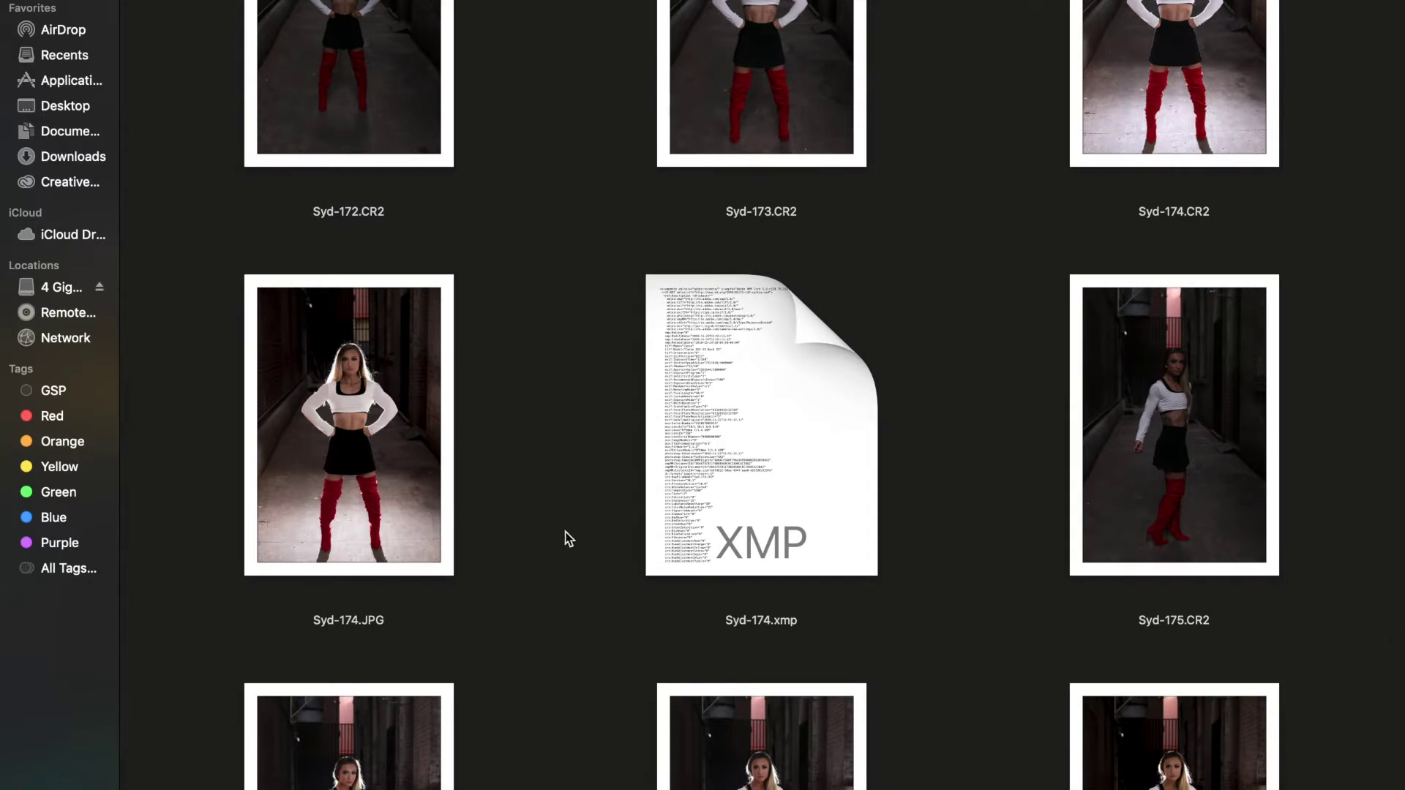
pyautogui.click(390, 495)
pyautogui.scroll(8, 390, 494)
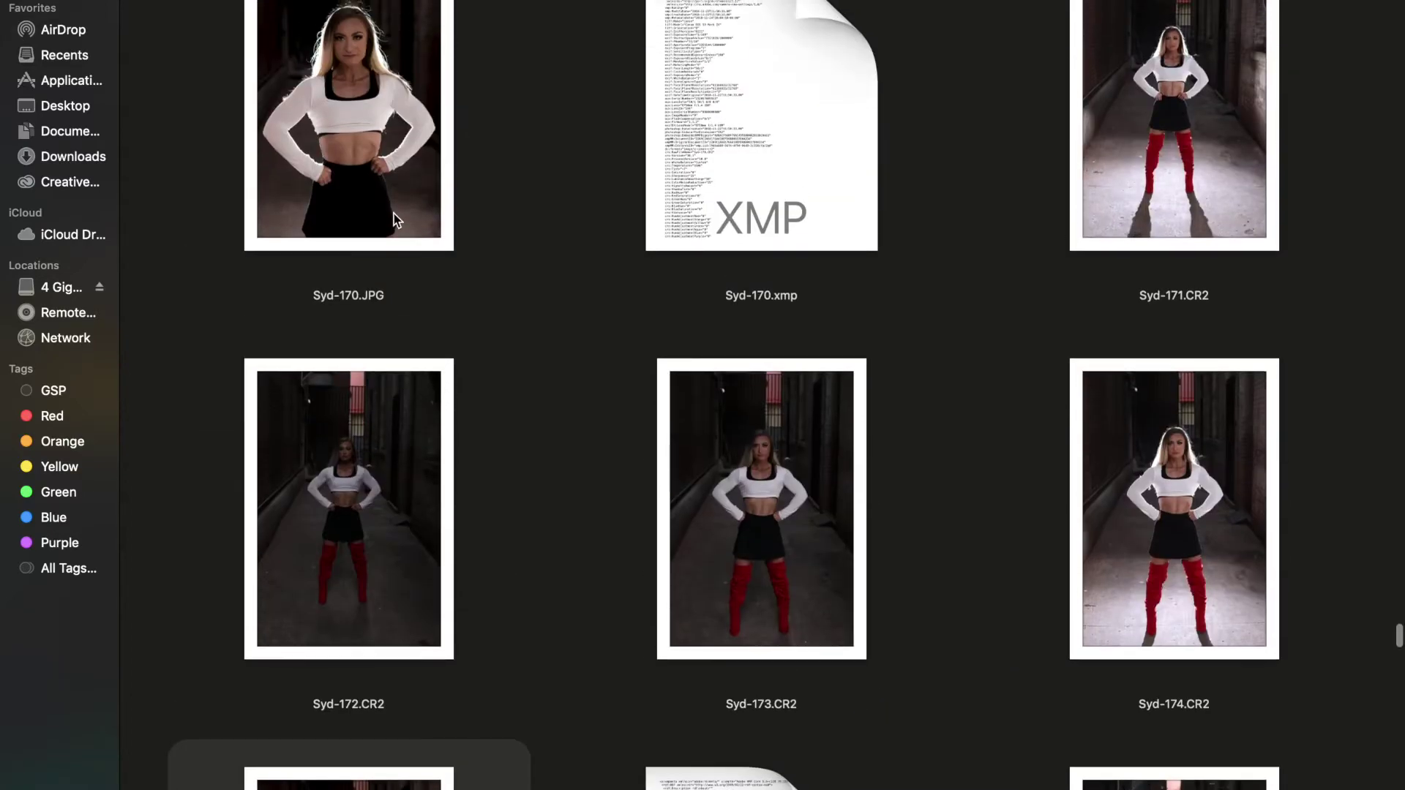
pyautogui.click(394, 214)
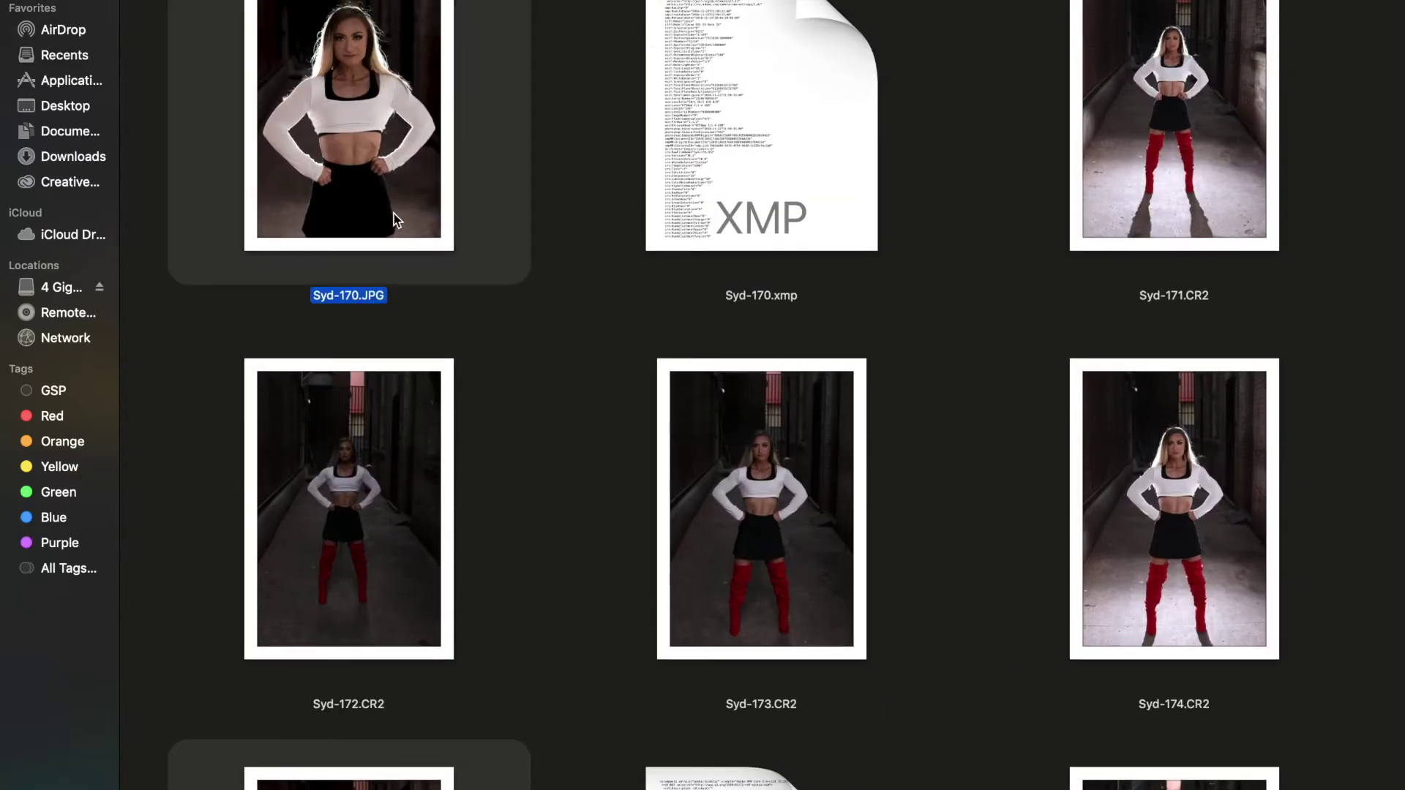
pyautogui.scroll(10, 644, 252)
pyautogui.scroll(3, 907, 194)
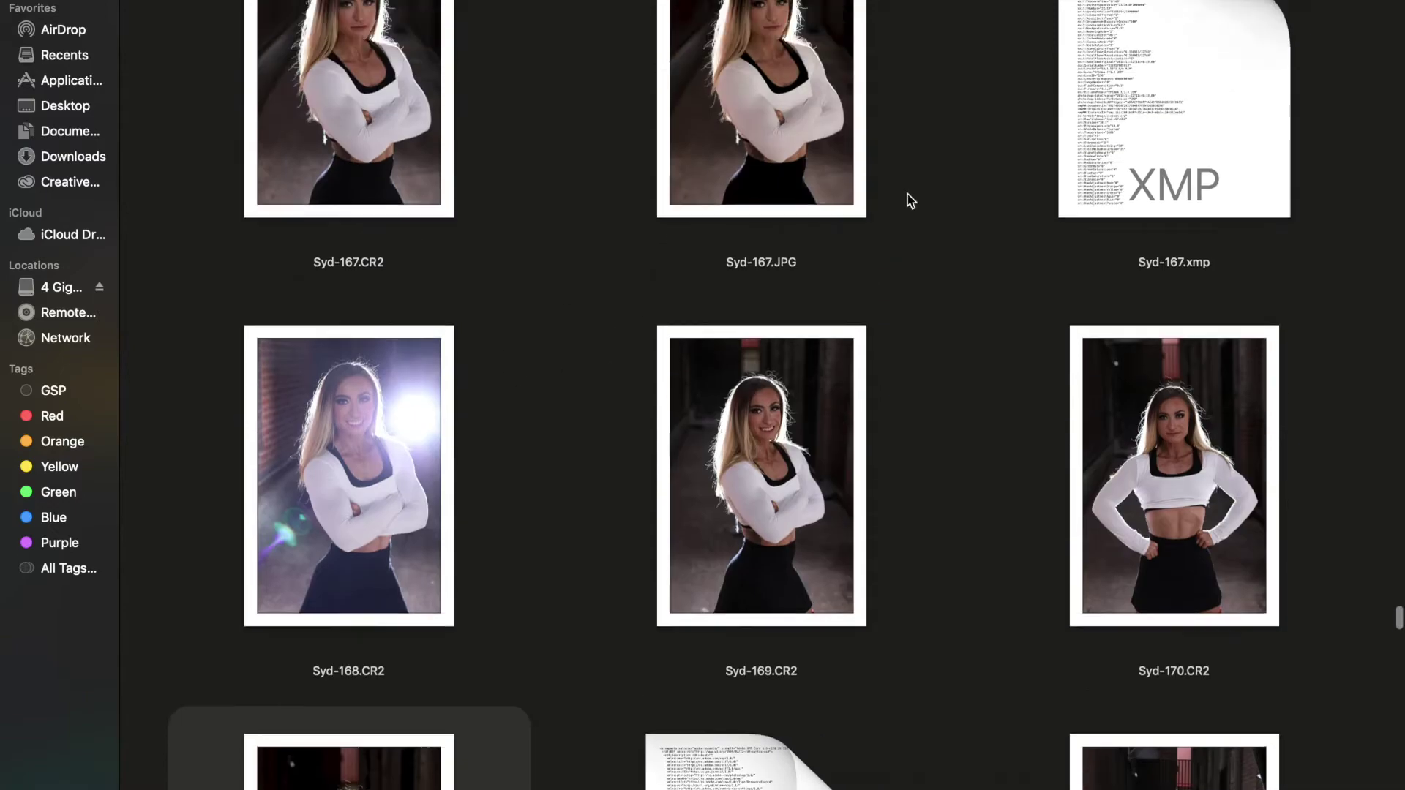
pyautogui.click(796, 165)
# Look through the earlier photos in the folder, back to about Syd-128.CR2, for further candidates.
pyautogui.scroll(15, 795, 165)
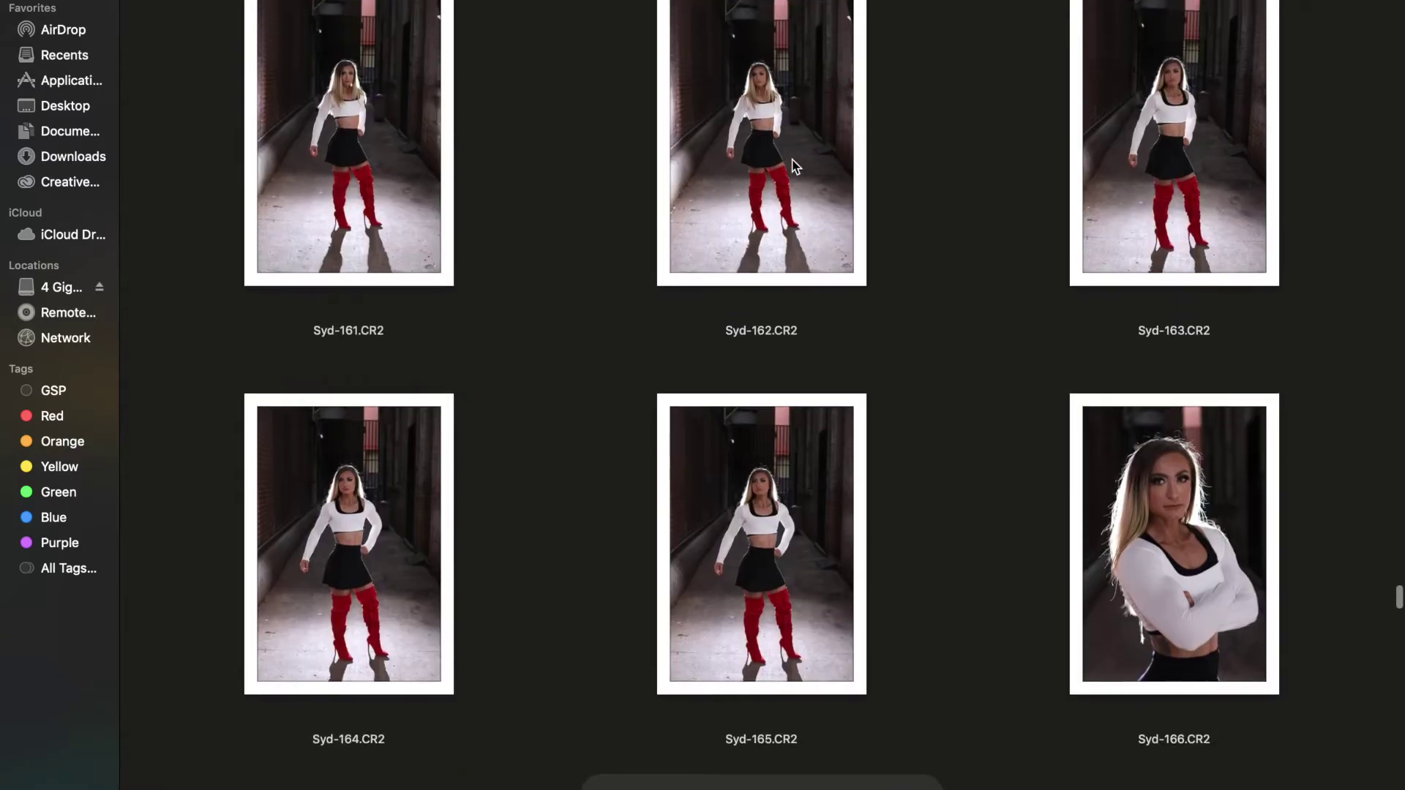
pyautogui.scroll(15, 795, 165)
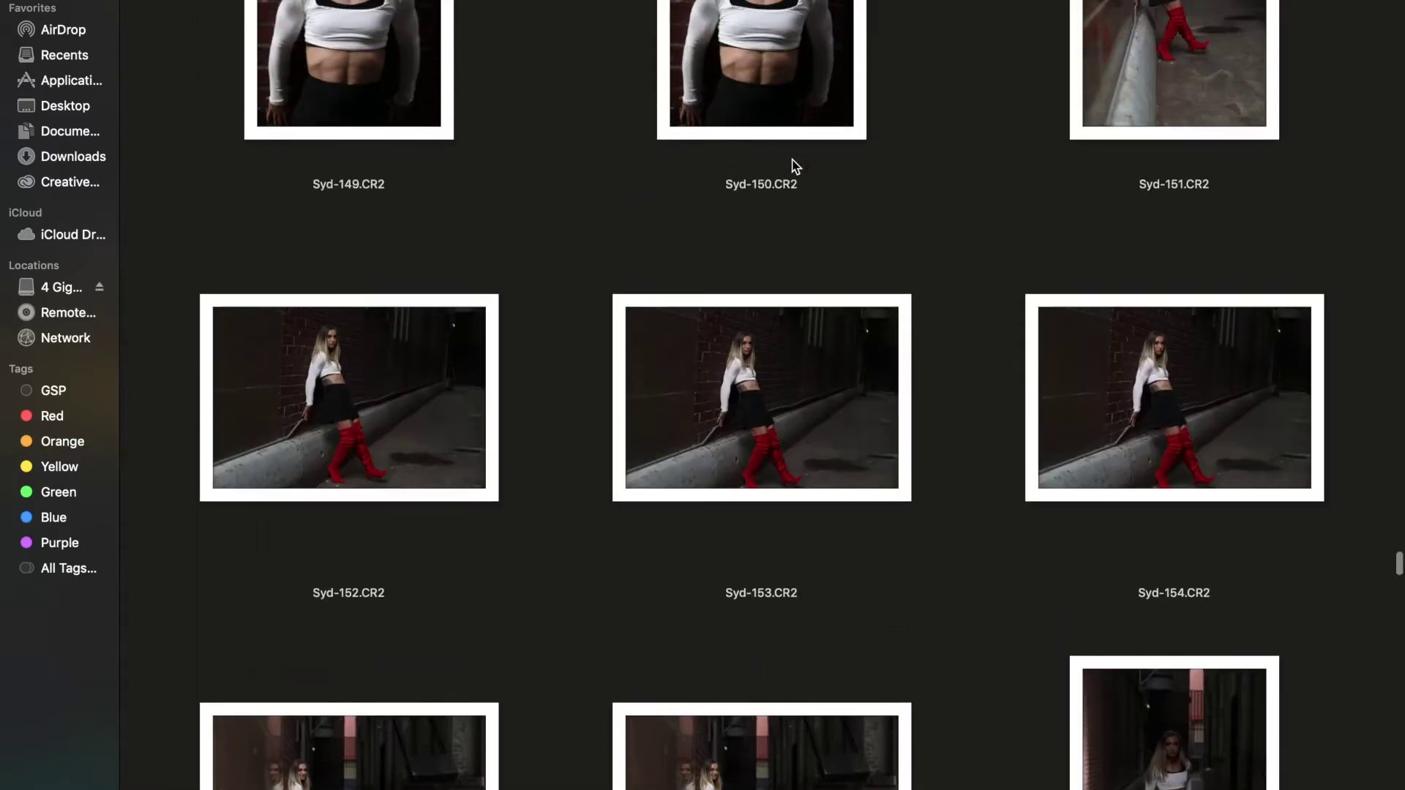
pyautogui.scroll(20, 793, 165)
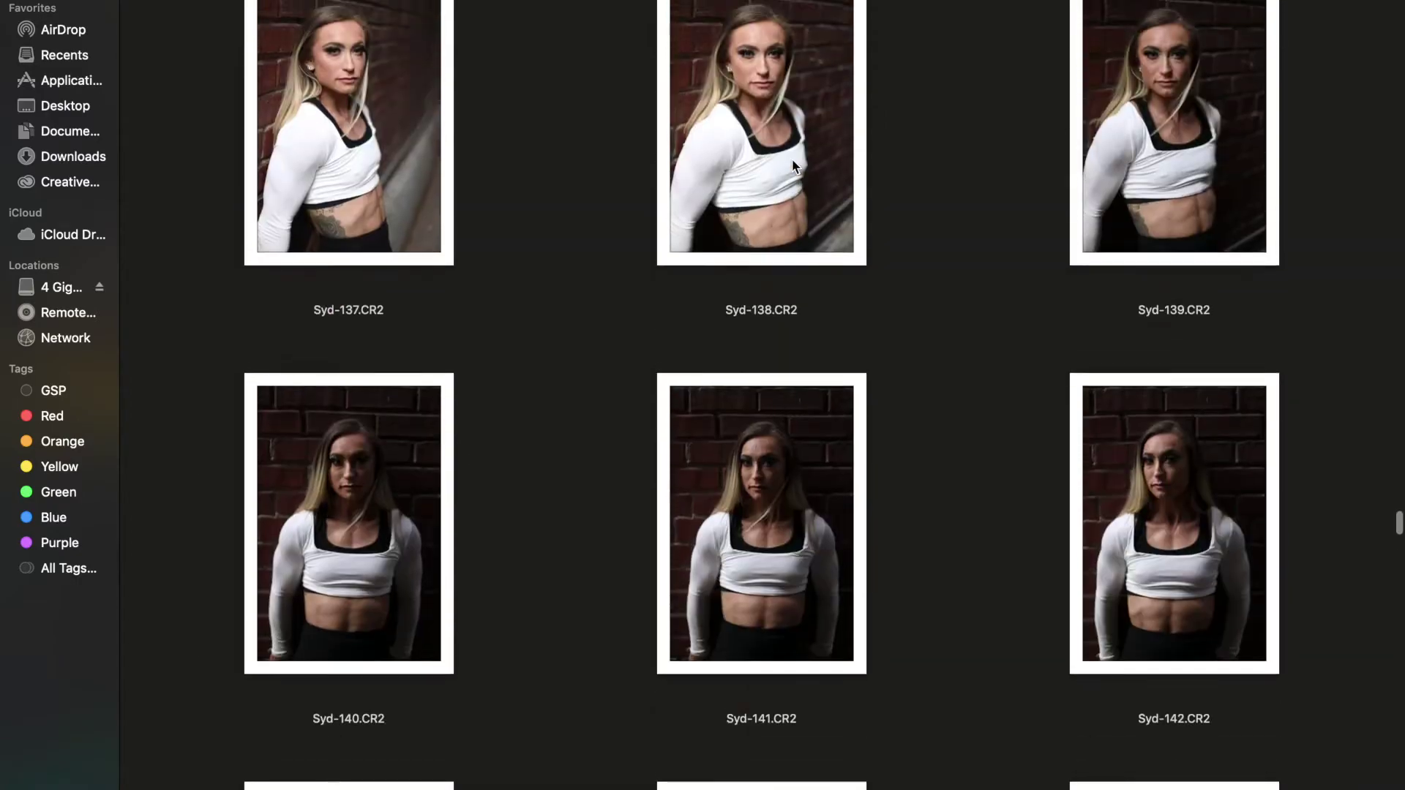
pyautogui.scroll(-15, 793, 166)
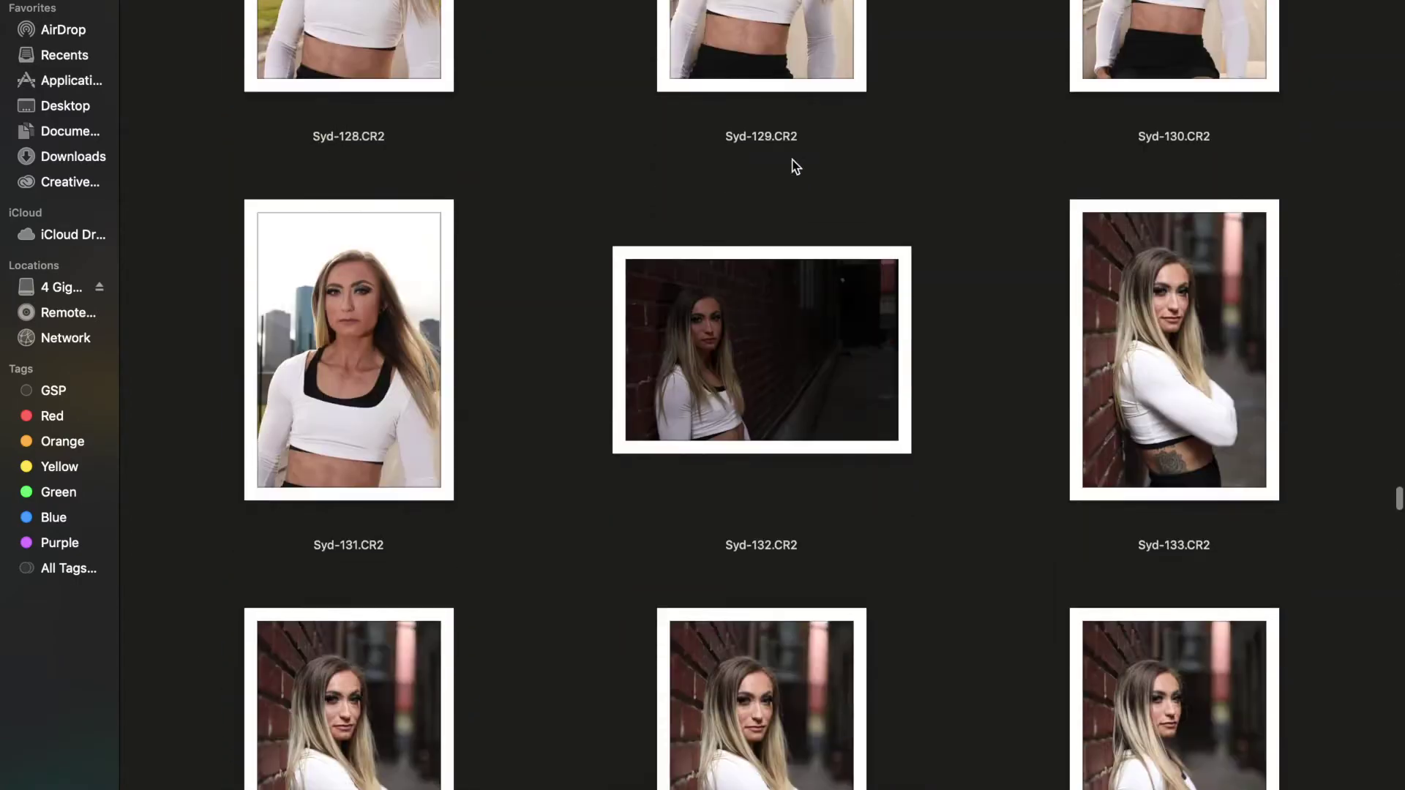
pyautogui.scroll(-12, 795, 167)
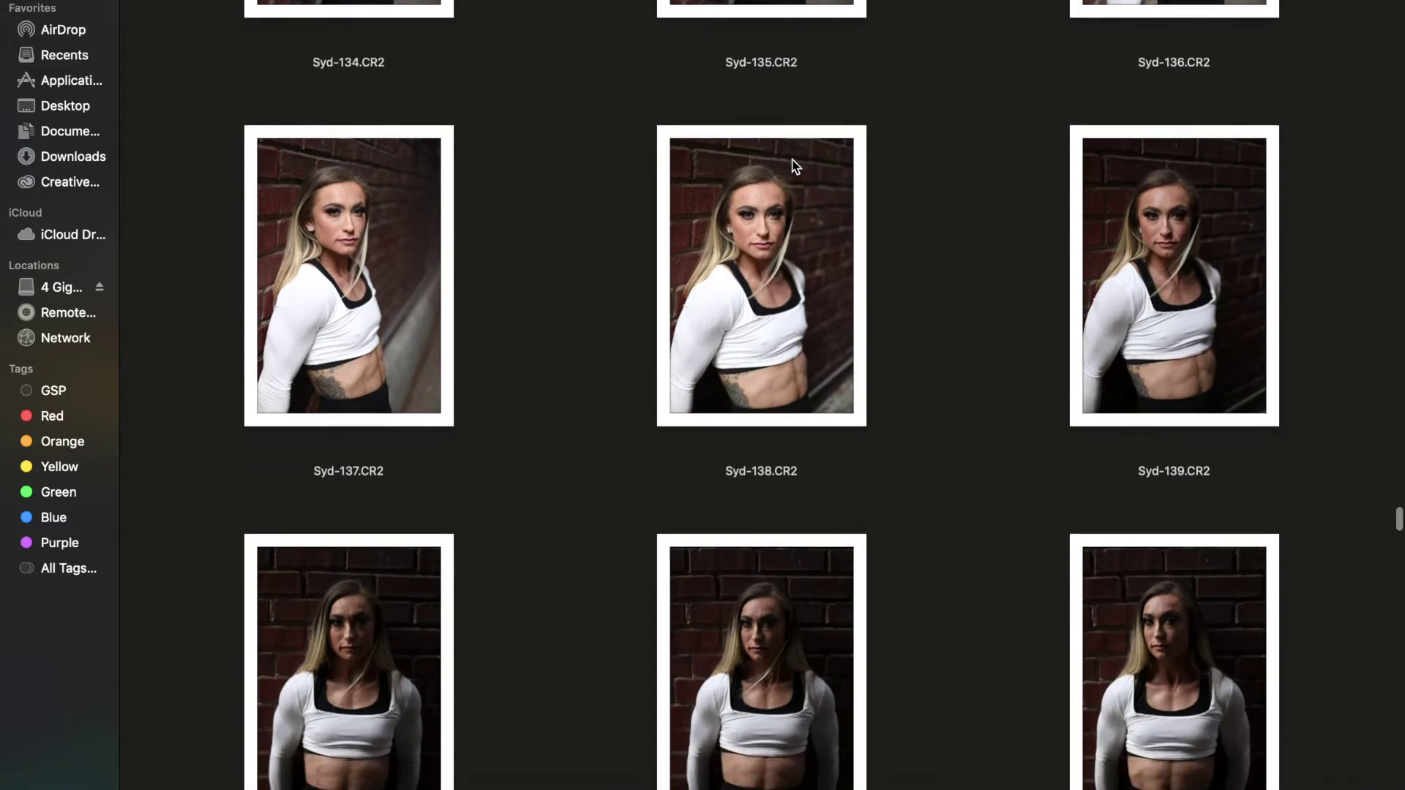
pyautogui.scroll(-12, 795, 167)
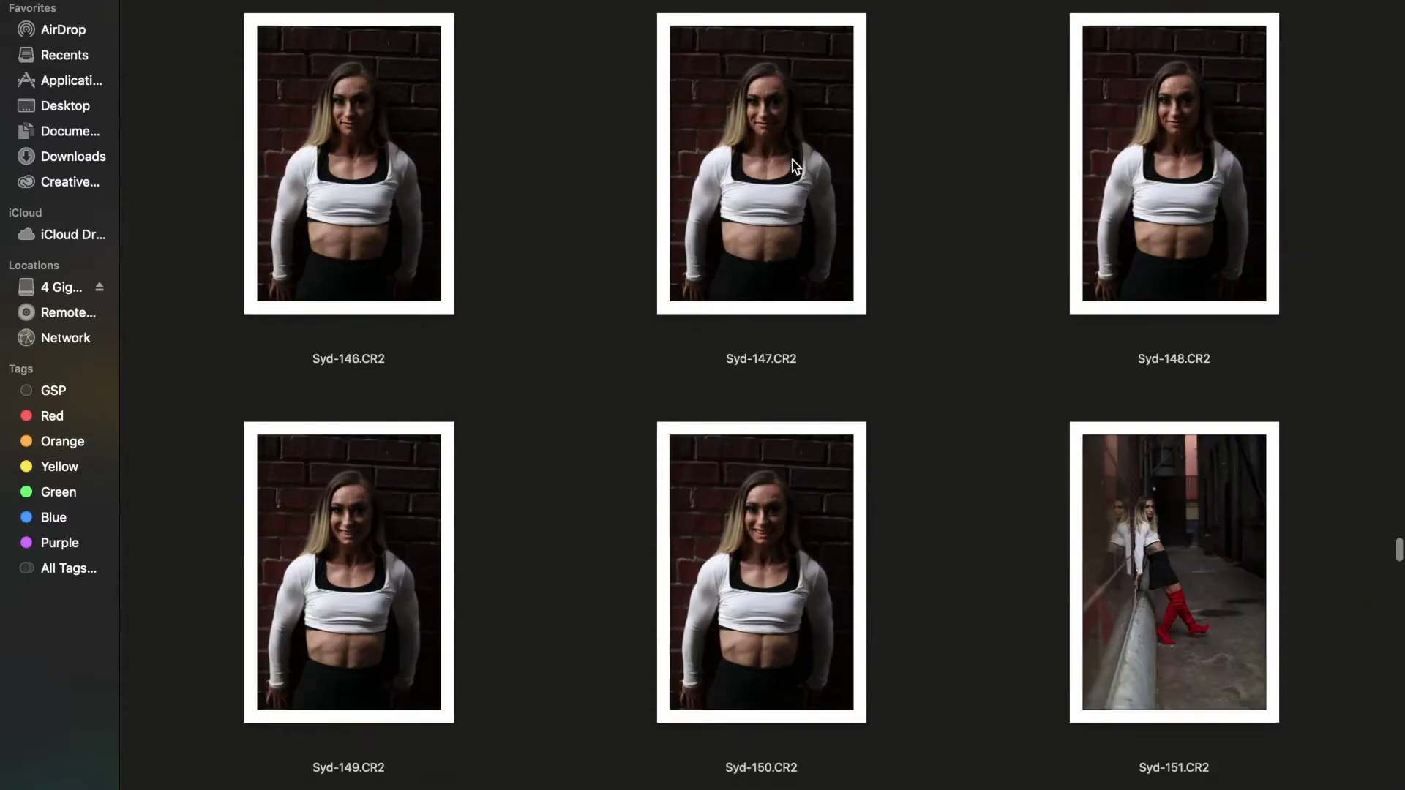
pyautogui.scroll(-12, 796, 167)
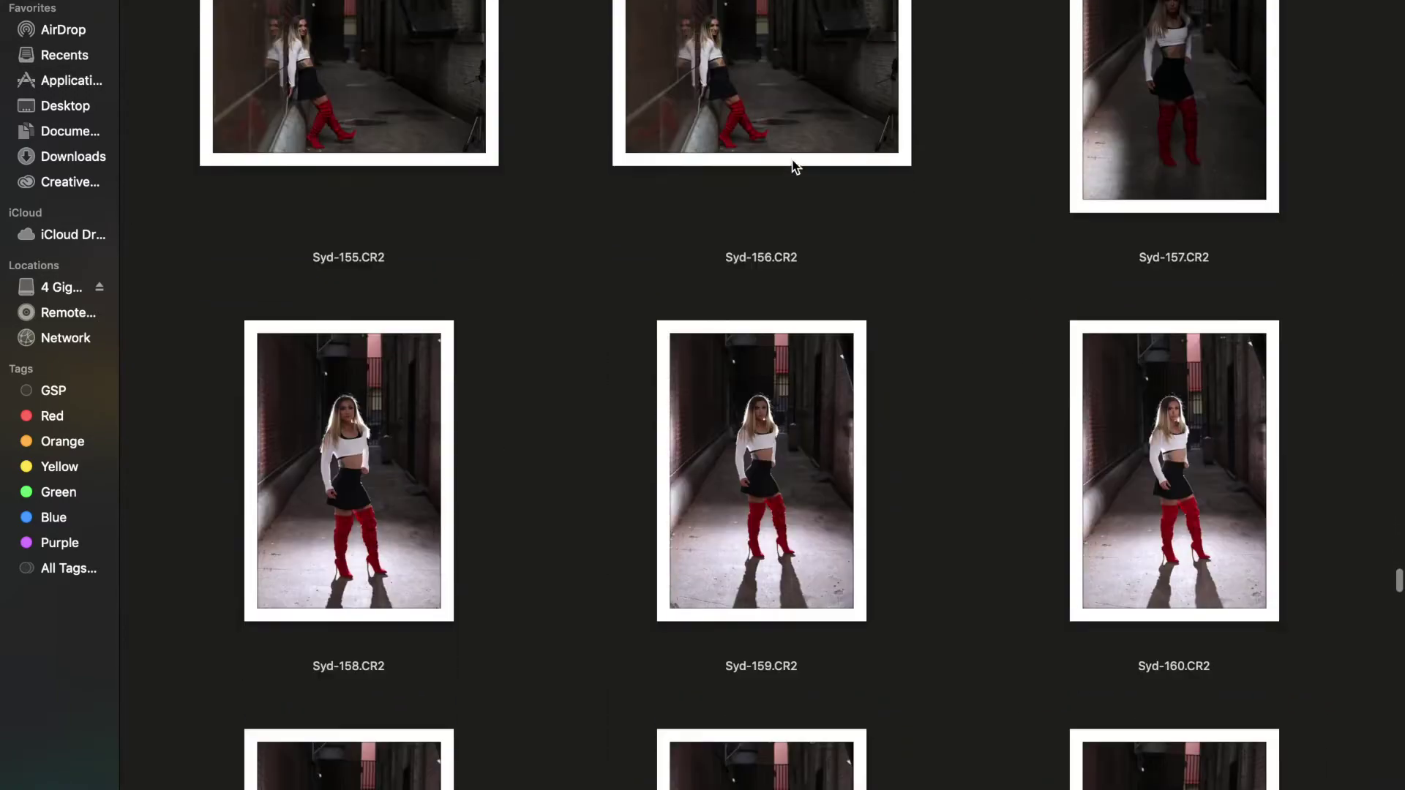
pyautogui.scroll(-12, 796, 167)
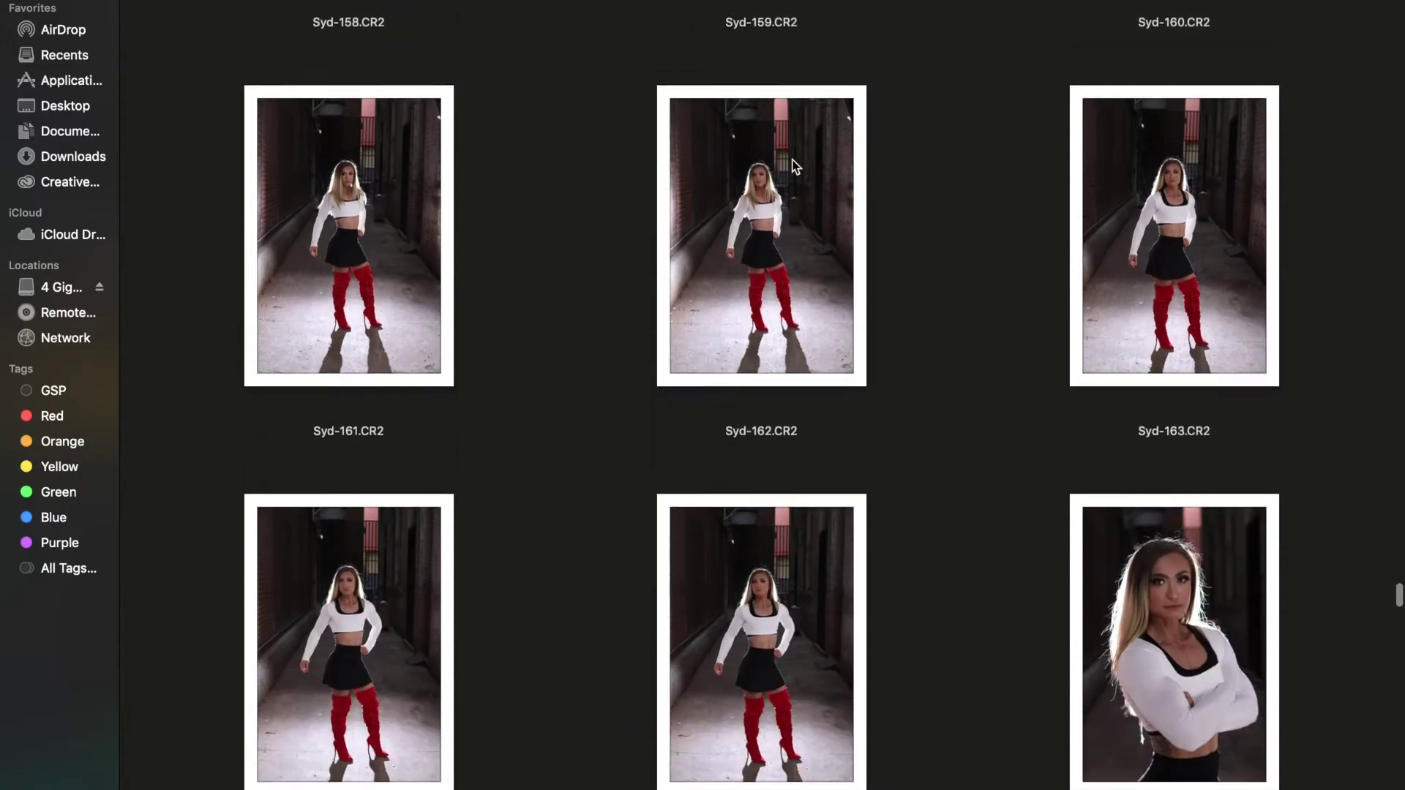
pyautogui.scroll(-12, 793, 163)
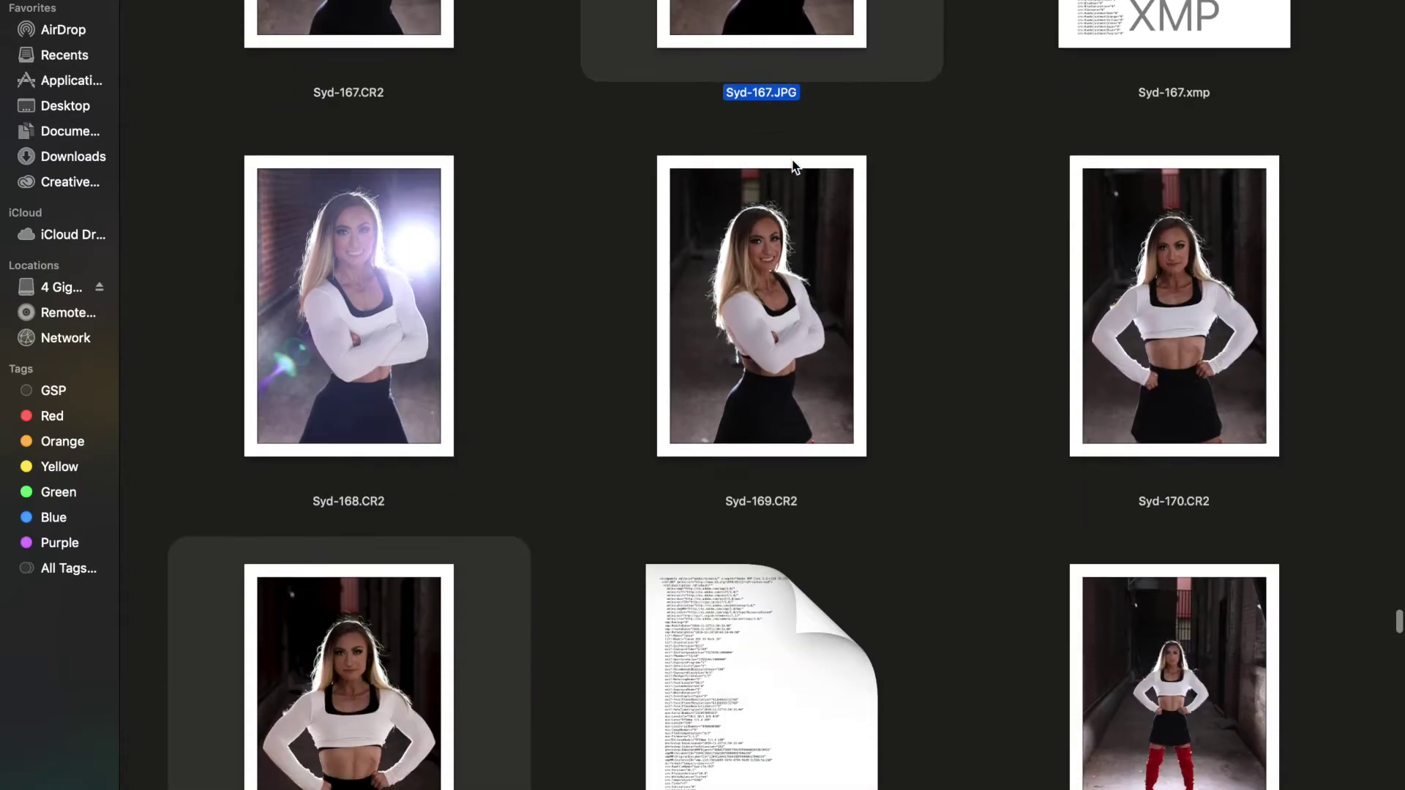
pyautogui.scroll(-12, 792, 160)
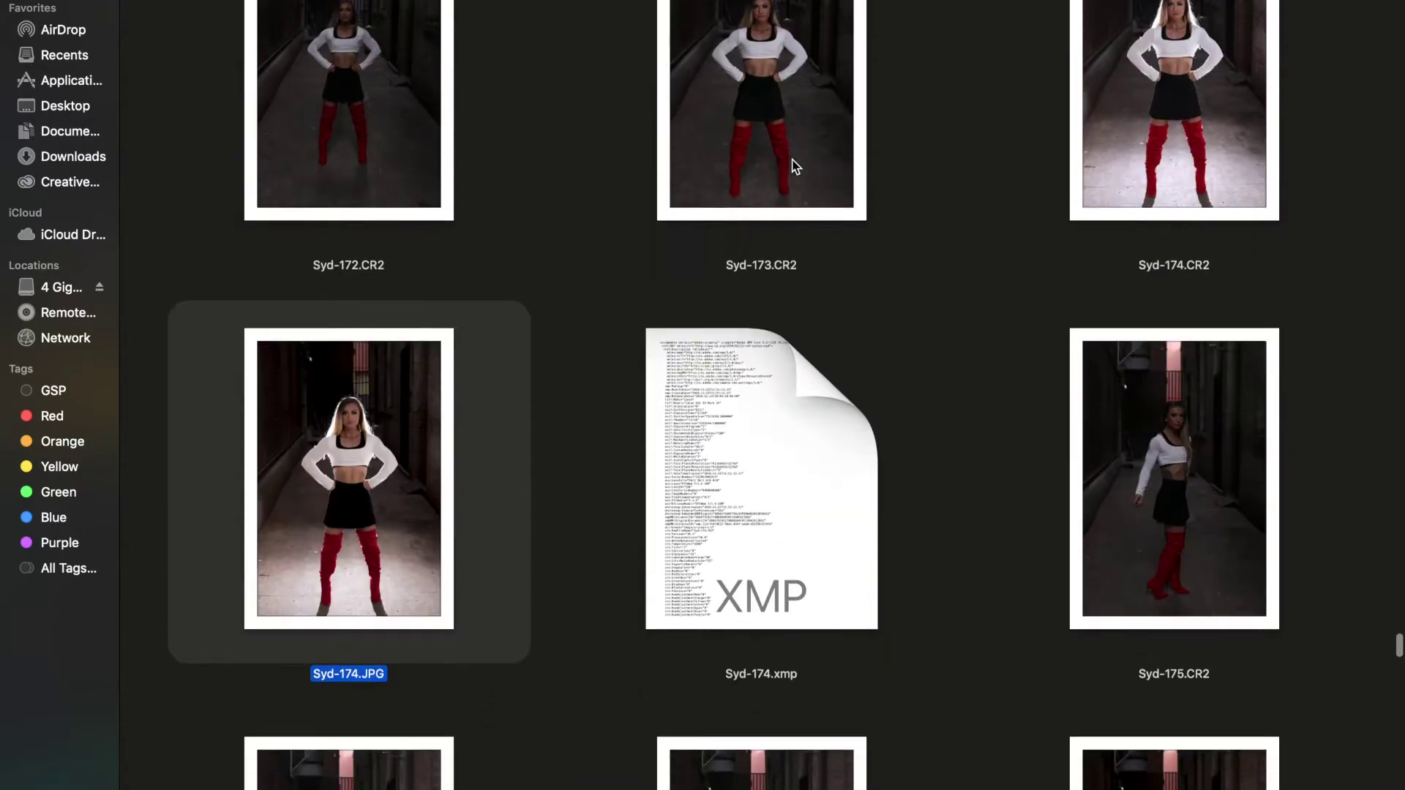
# Add Syd-177.JPG and Syd-181.CR2 to the photo selection.
pyautogui.scroll(-6, 794, 165)
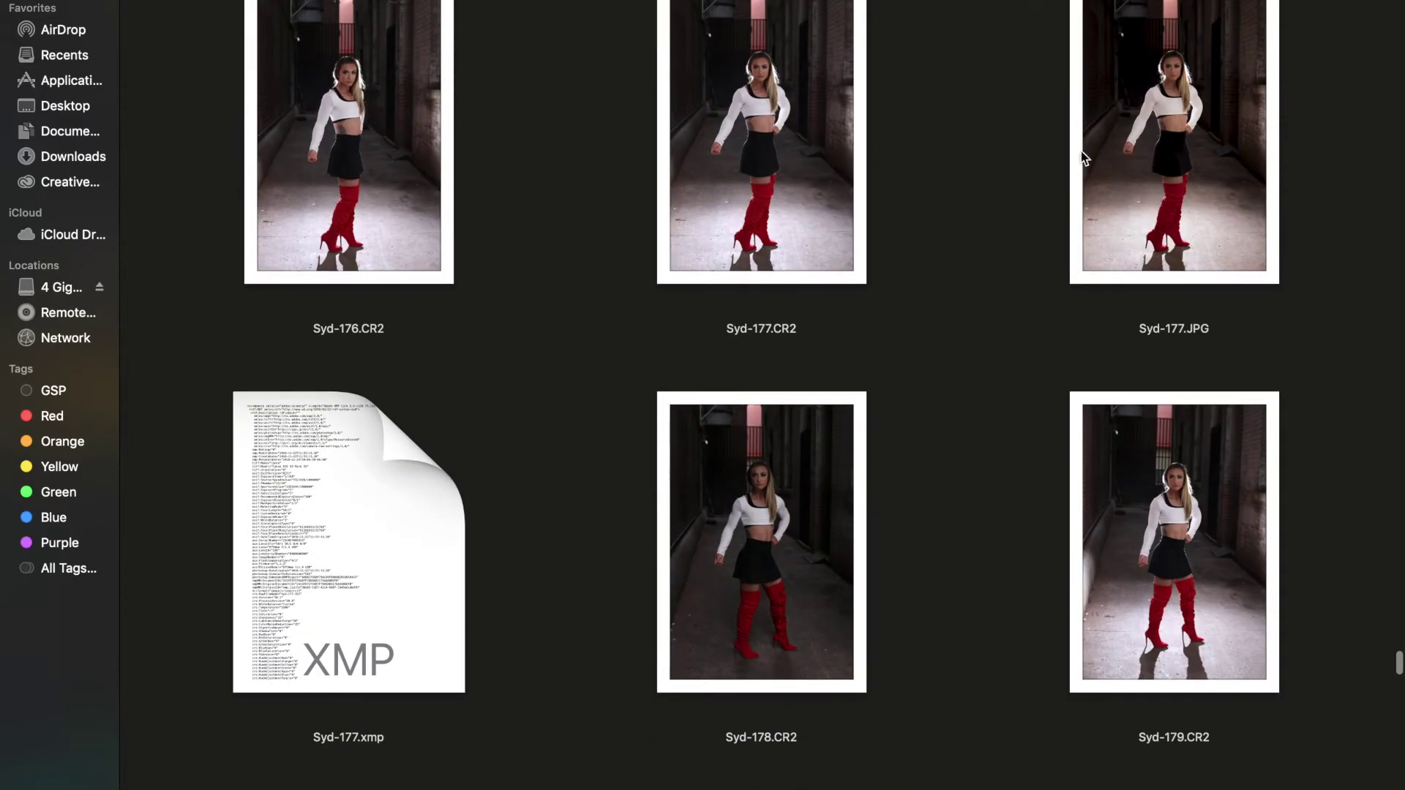
pyautogui.click(1121, 181)
pyautogui.scroll(-5, 1121, 181)
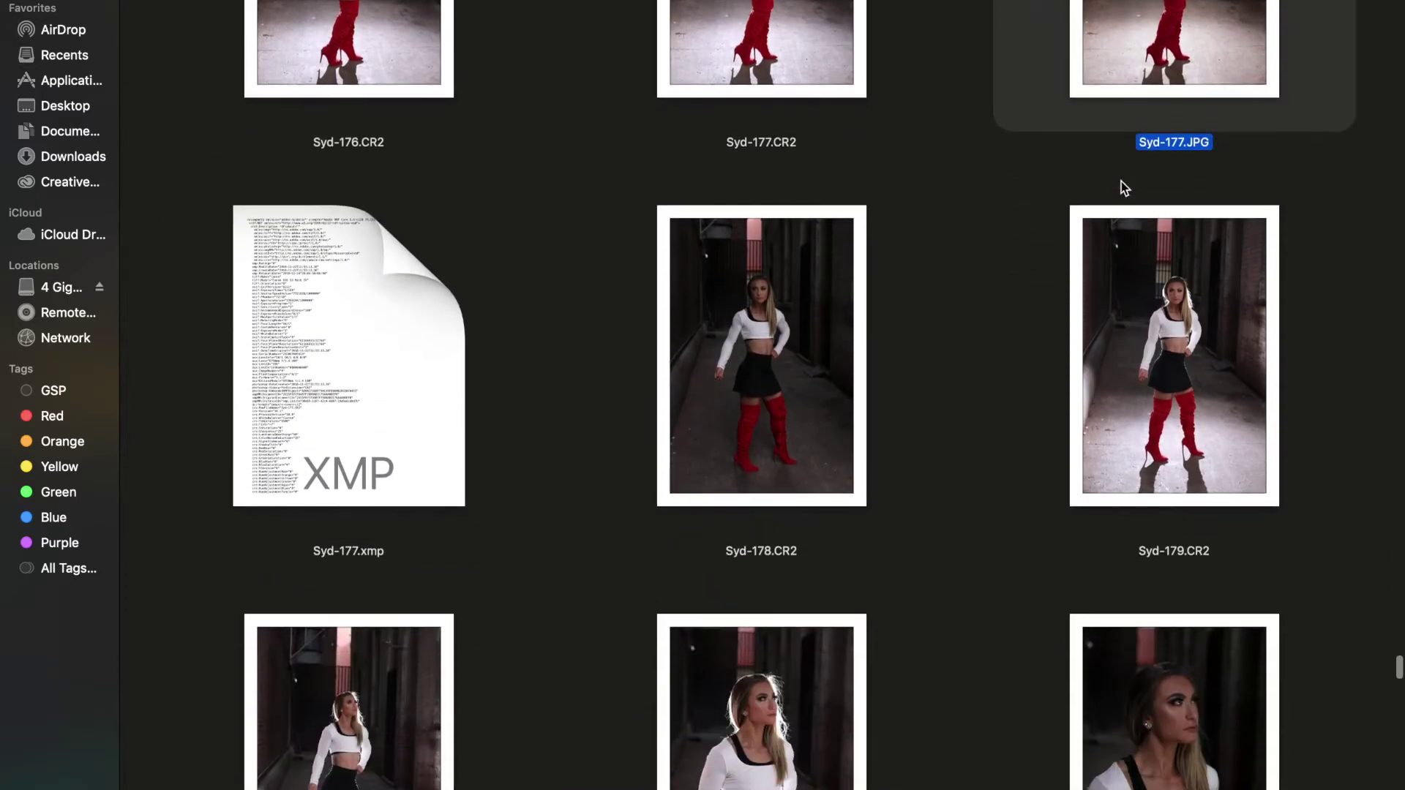
pyautogui.scroll(-7, 1121, 182)
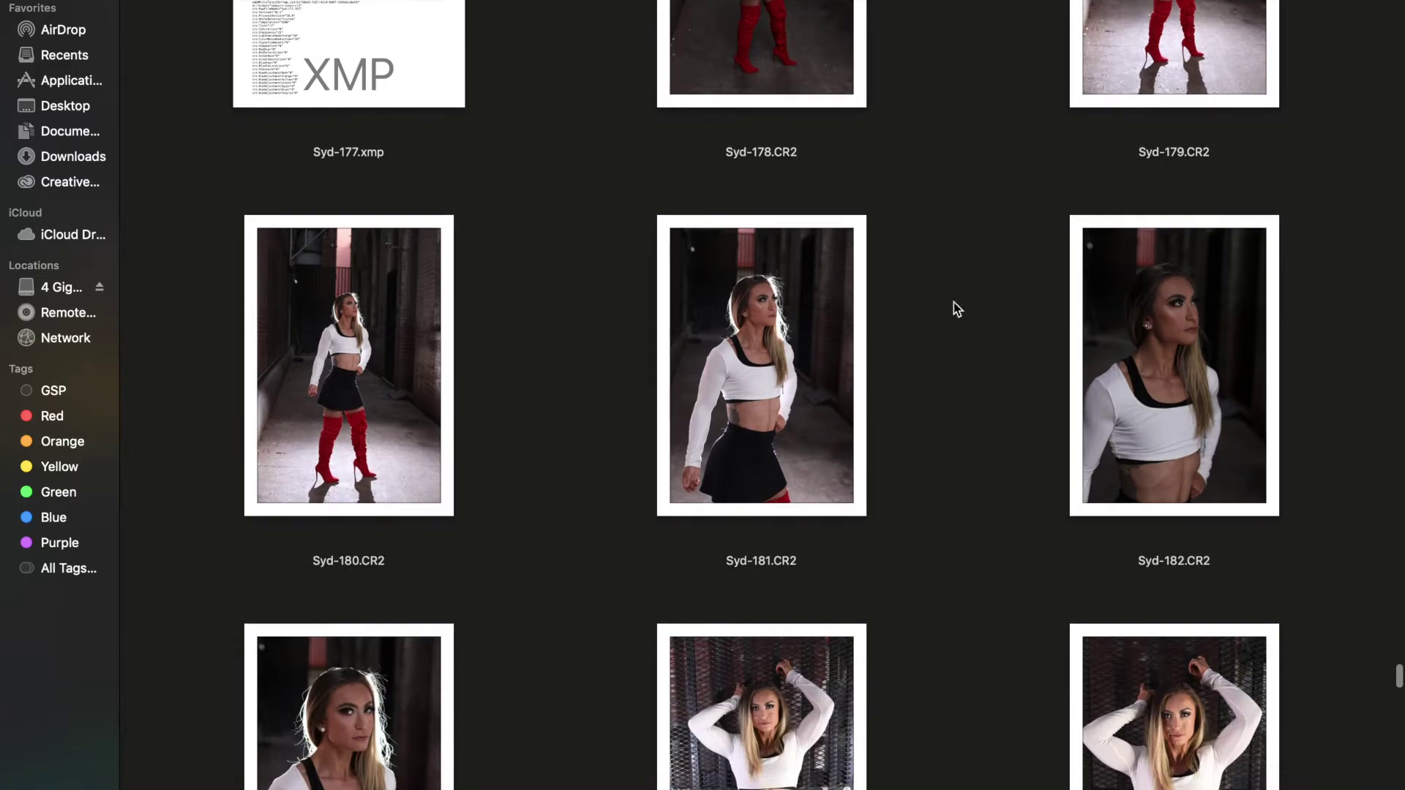
pyautogui.click(798, 373)
# Add Syd-225.CR2 and Syd-229.CR2 to the selection and open all the selected photos in their default applications.
pyautogui.scroll(-8, 798, 374)
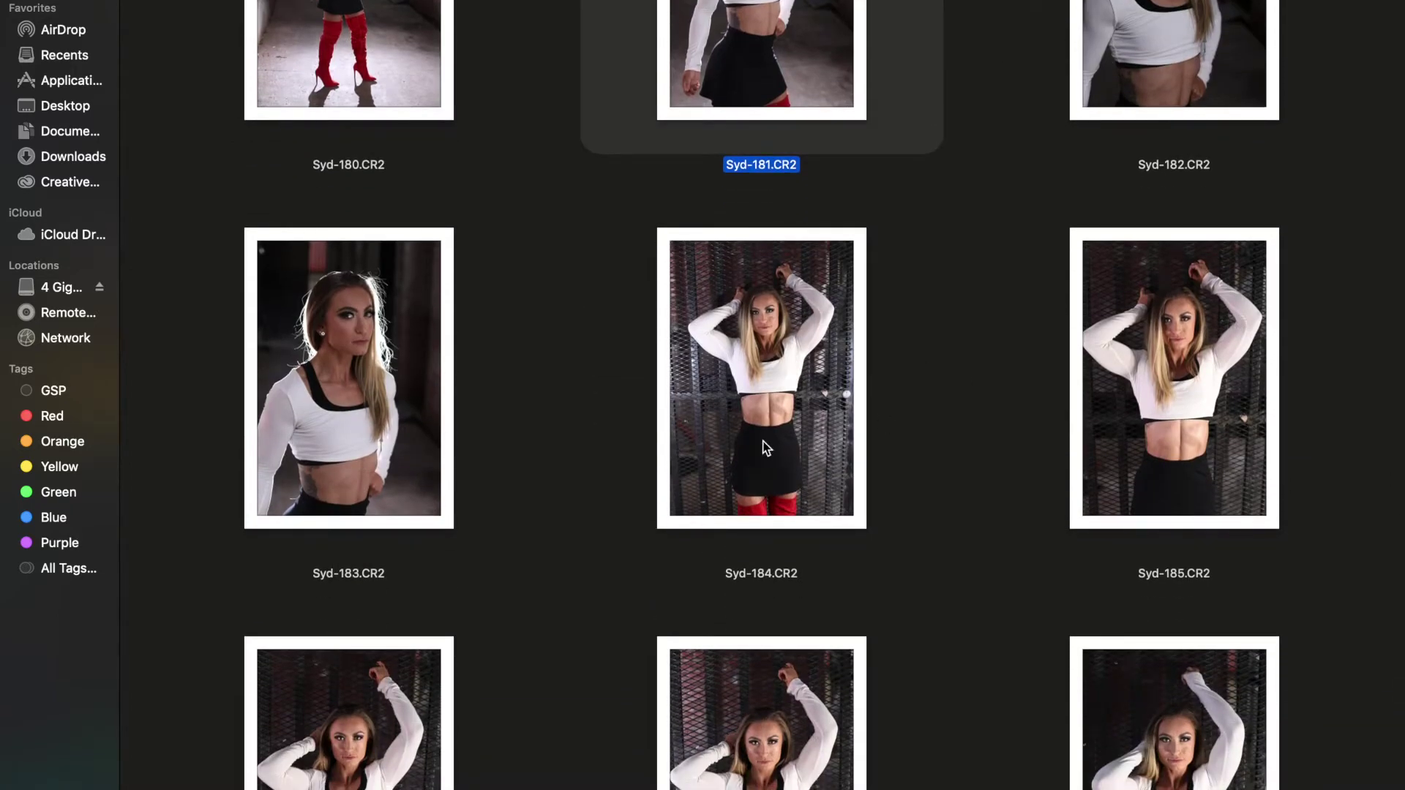
pyautogui.scroll(-20, 574, 462)
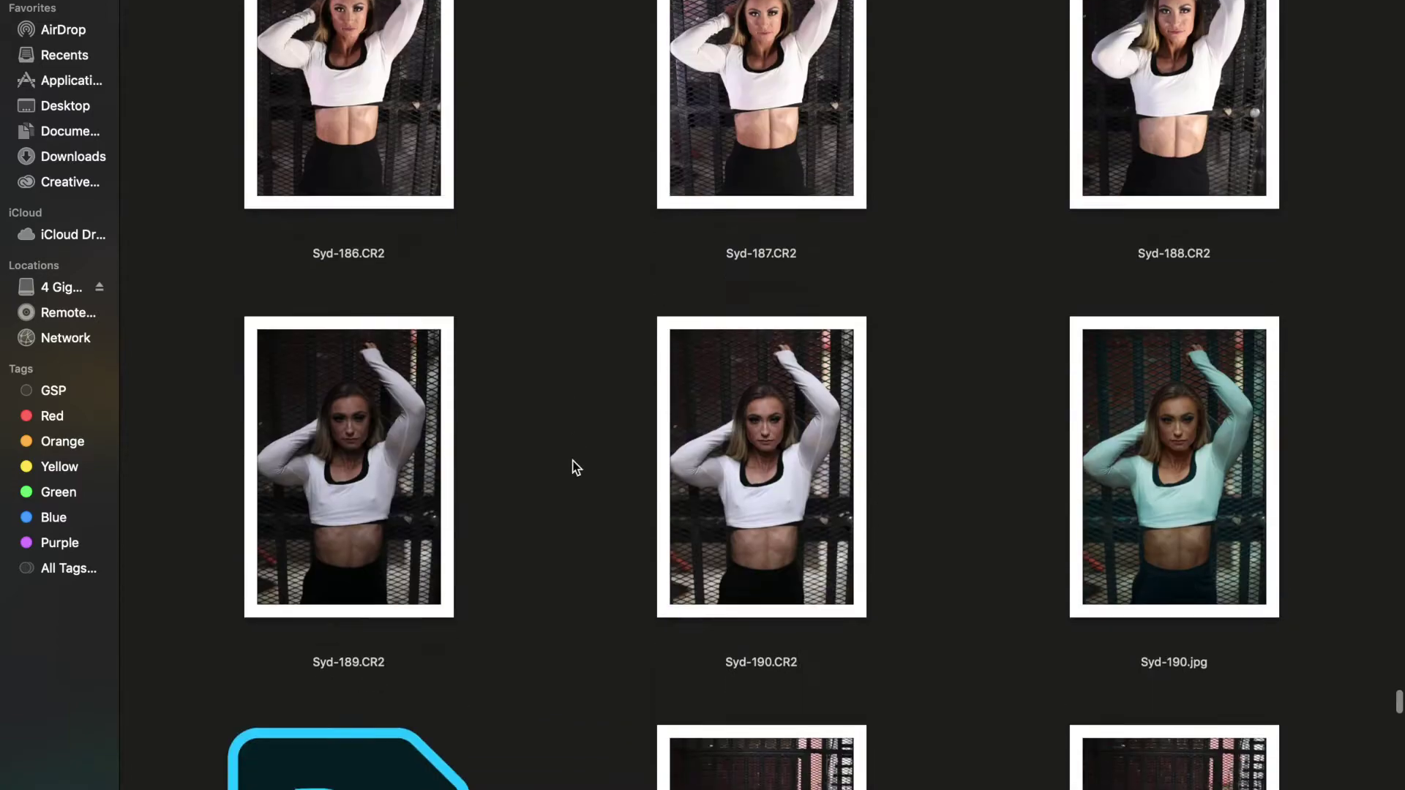
pyautogui.scroll(-9, 577, 466)
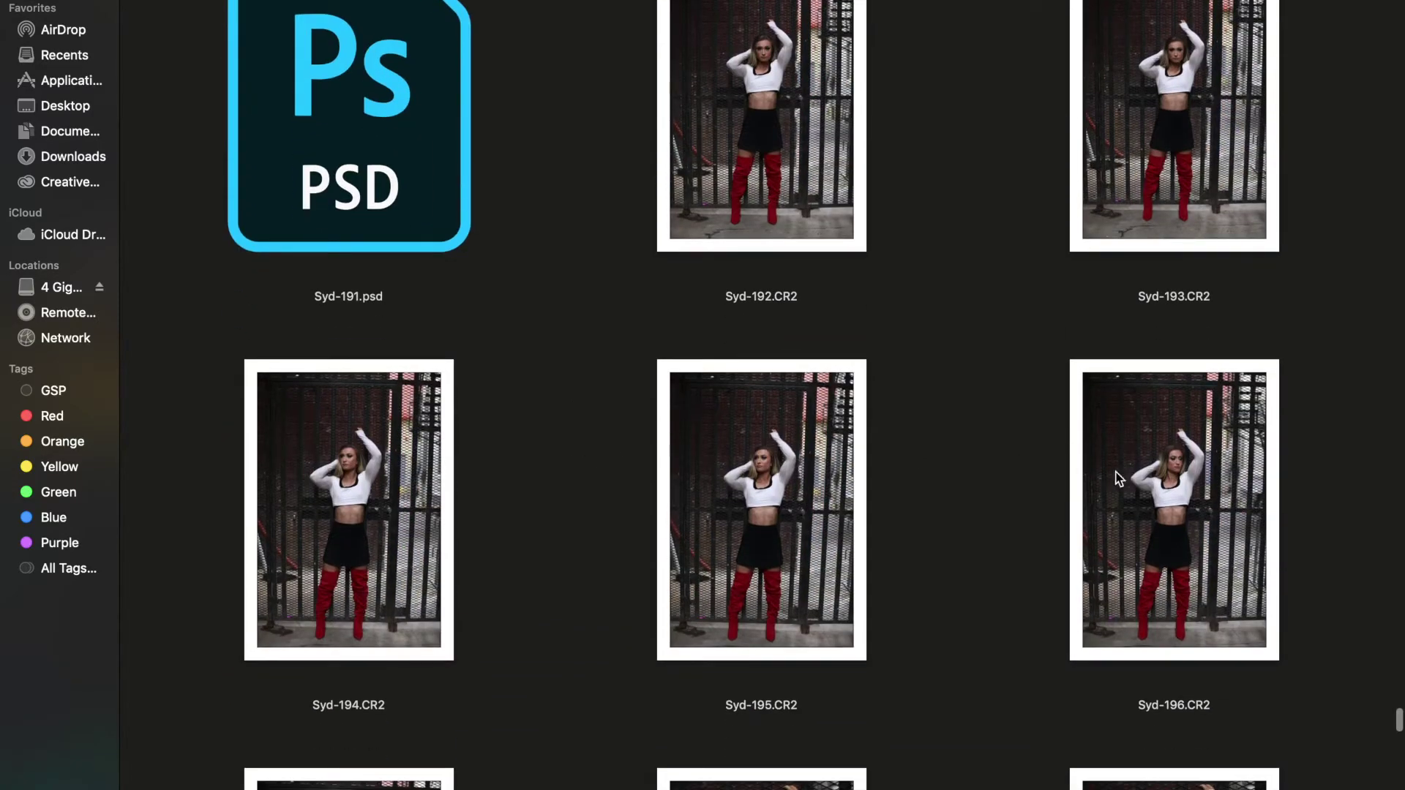
pyautogui.scroll(-8, 794, 499)
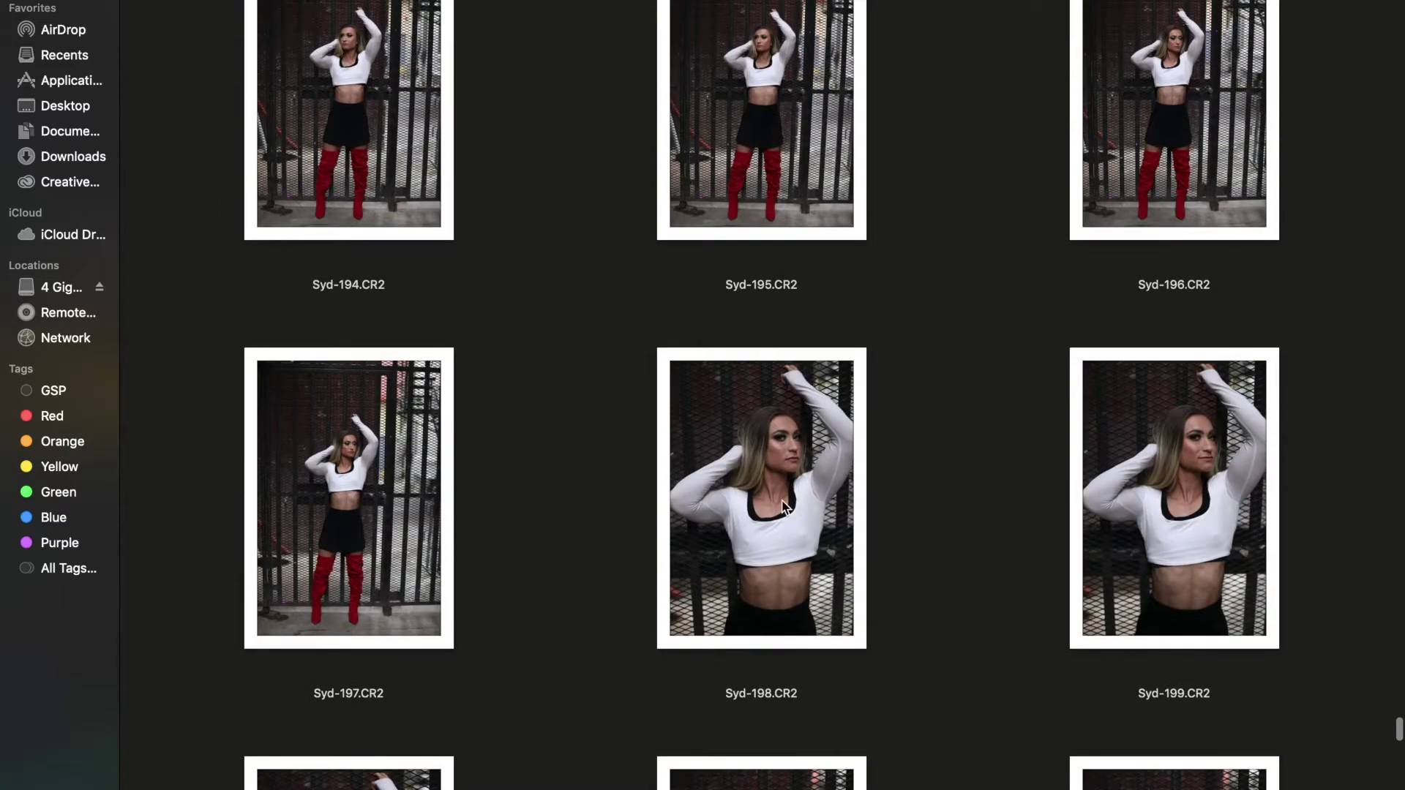
pyautogui.scroll(-15, 366, 516)
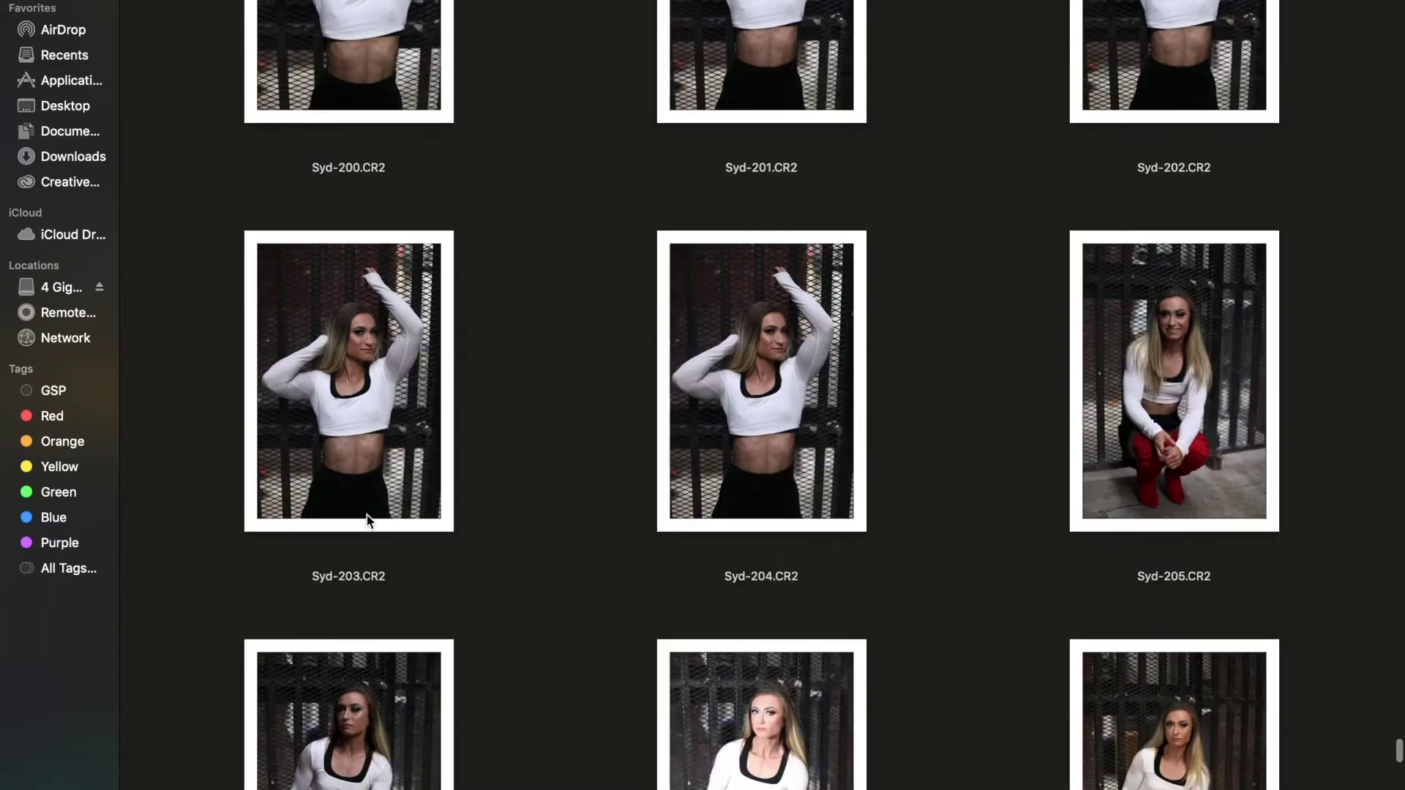
pyautogui.scroll(-5, 367, 515)
pyautogui.scroll(-10, 459, 512)
pyautogui.scroll(-20, 459, 512)
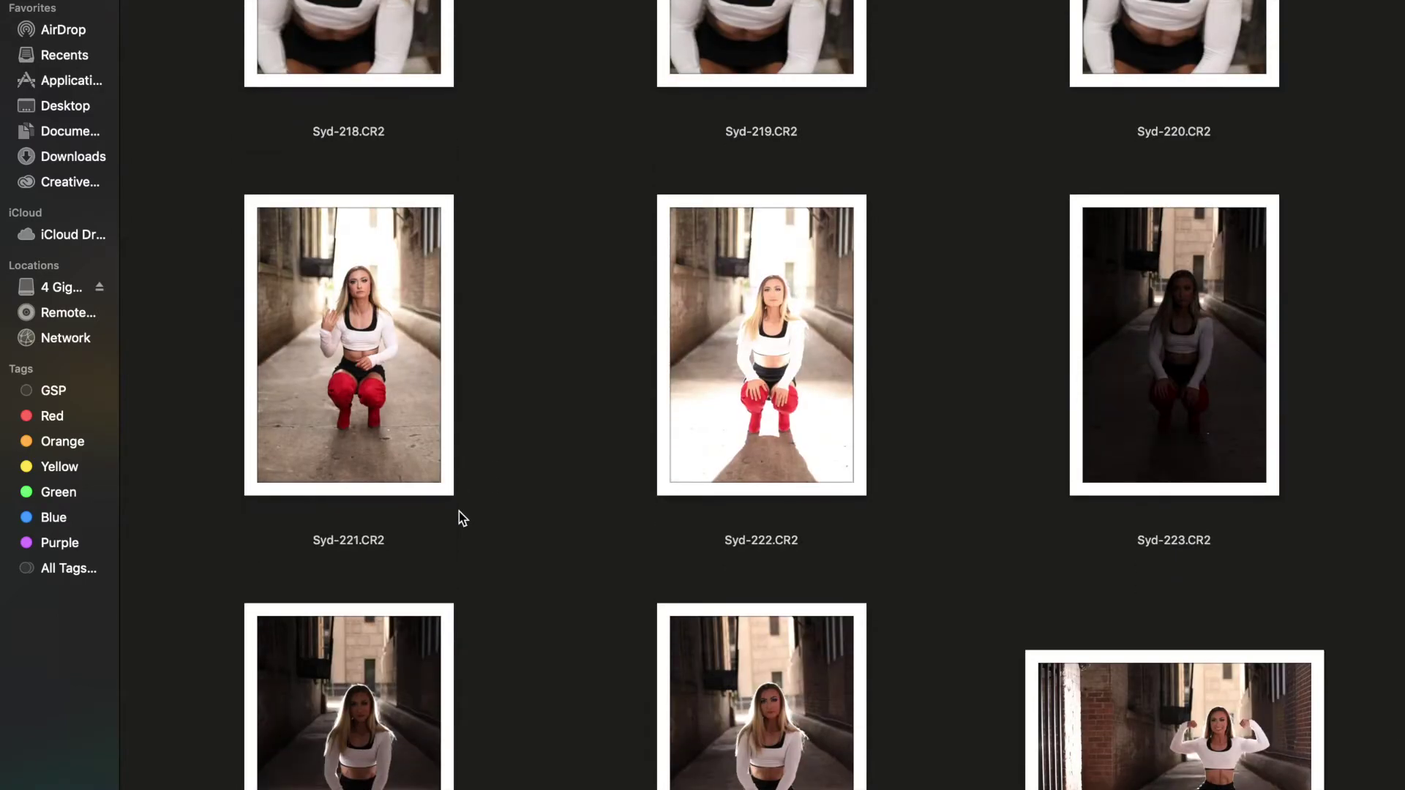
pyautogui.click(742, 647)
pyautogui.scroll(-10, 742, 648)
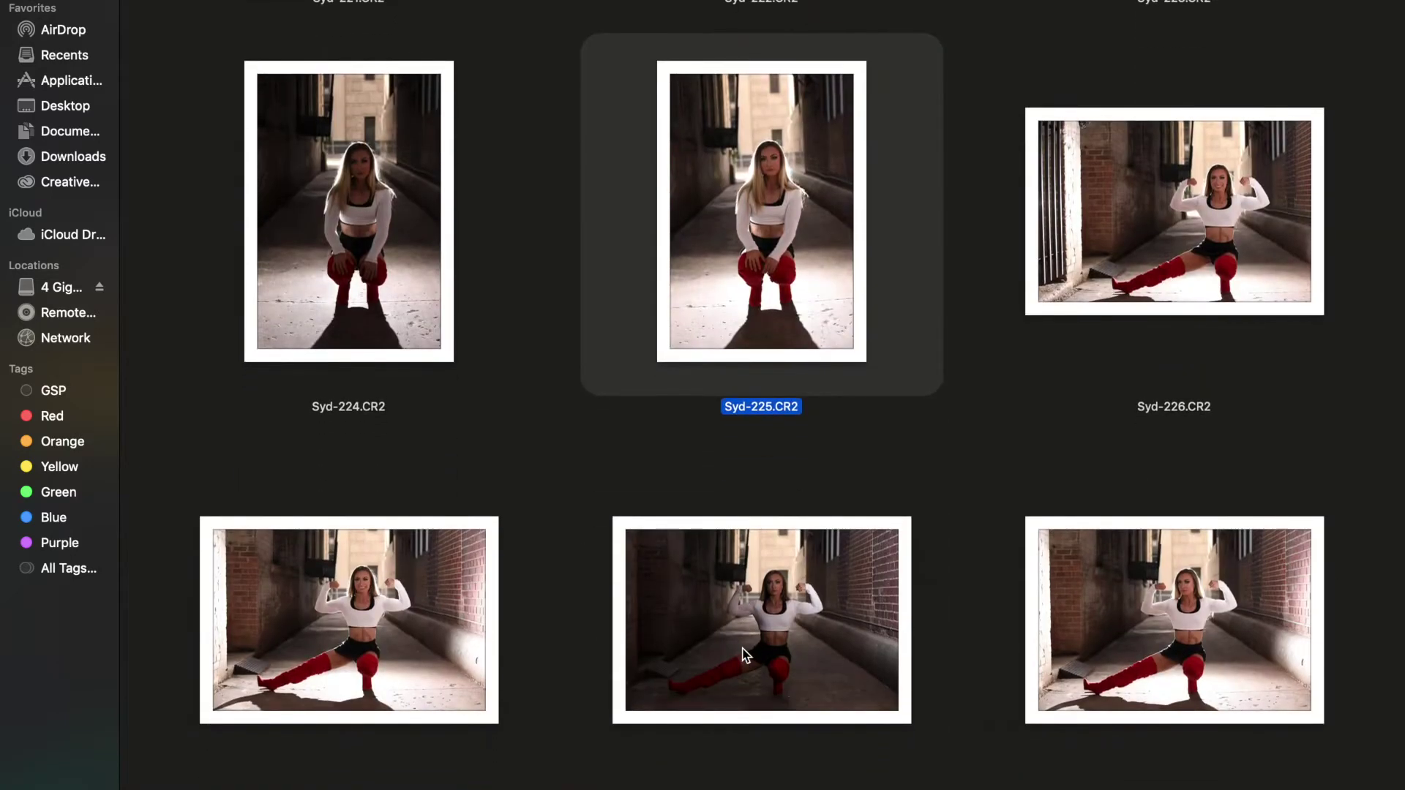
pyautogui.keyDown('super'); pyautogui.click(1095, 611); pyautogui.keyUp('super')
pyautogui.rightClick(1095, 612)
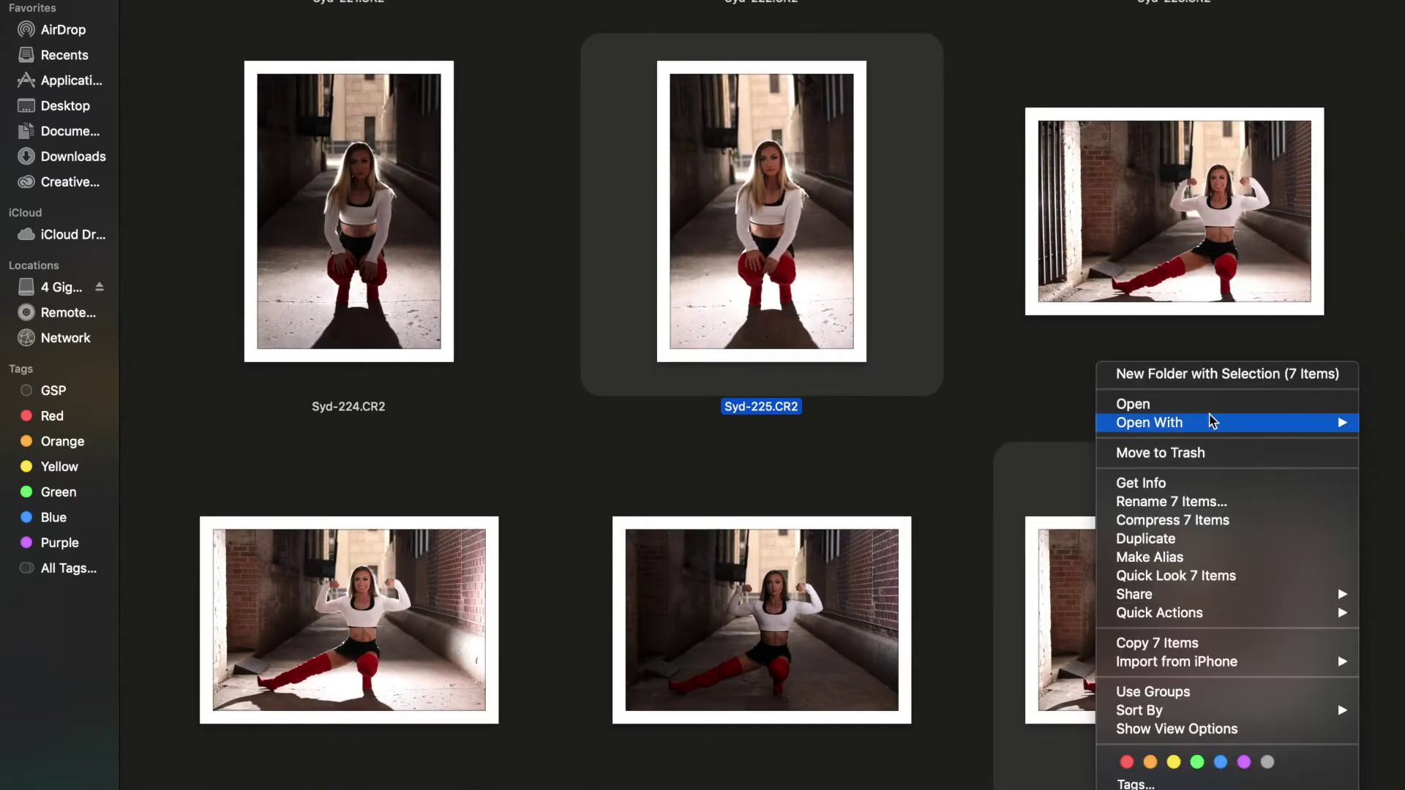
pyautogui.click(1213, 404)
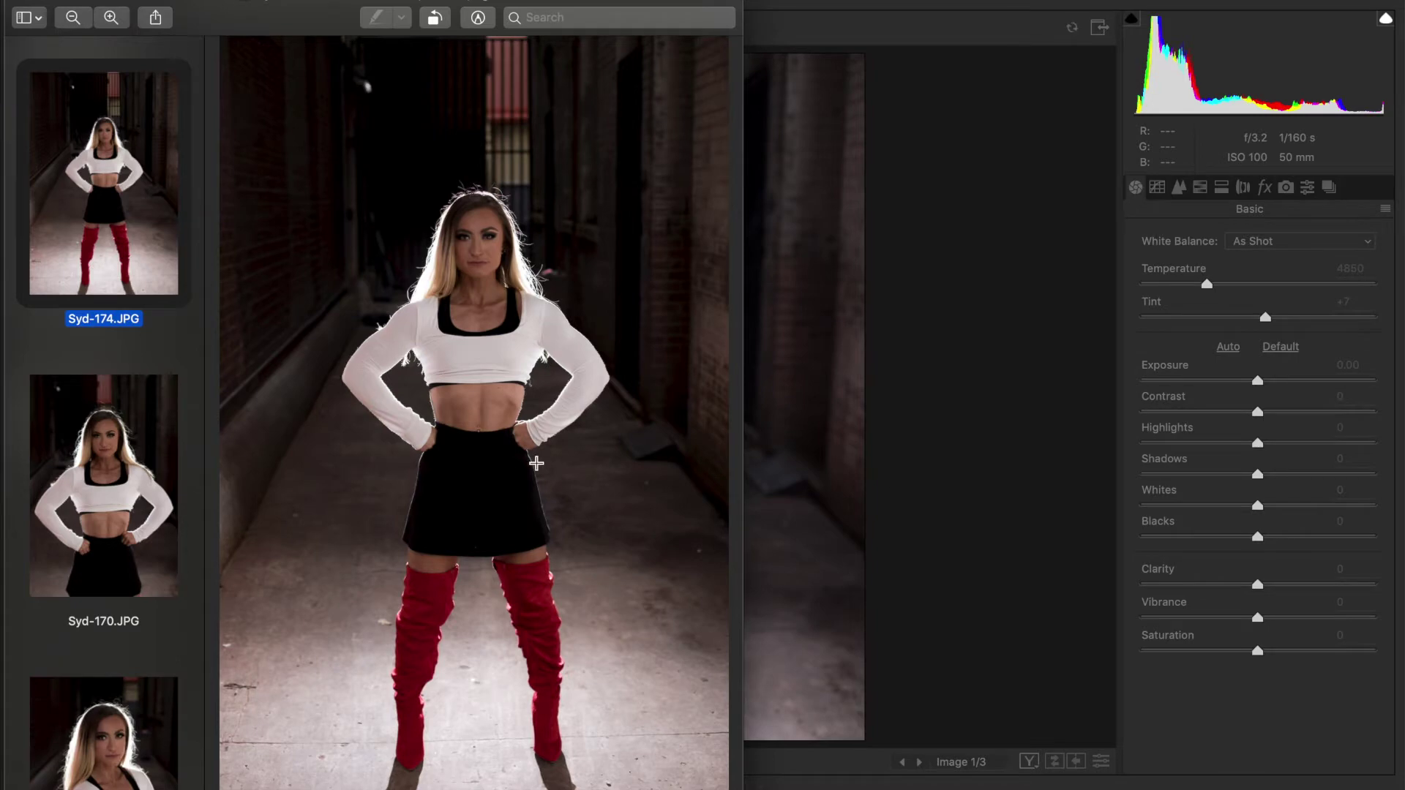
# View the JPG examples Syd-174, Syd-170 and Syd-167 in the image viewer and dismiss its window.
pyautogui.scroll(-7, 534, 463)
pyautogui.click(147, 430)
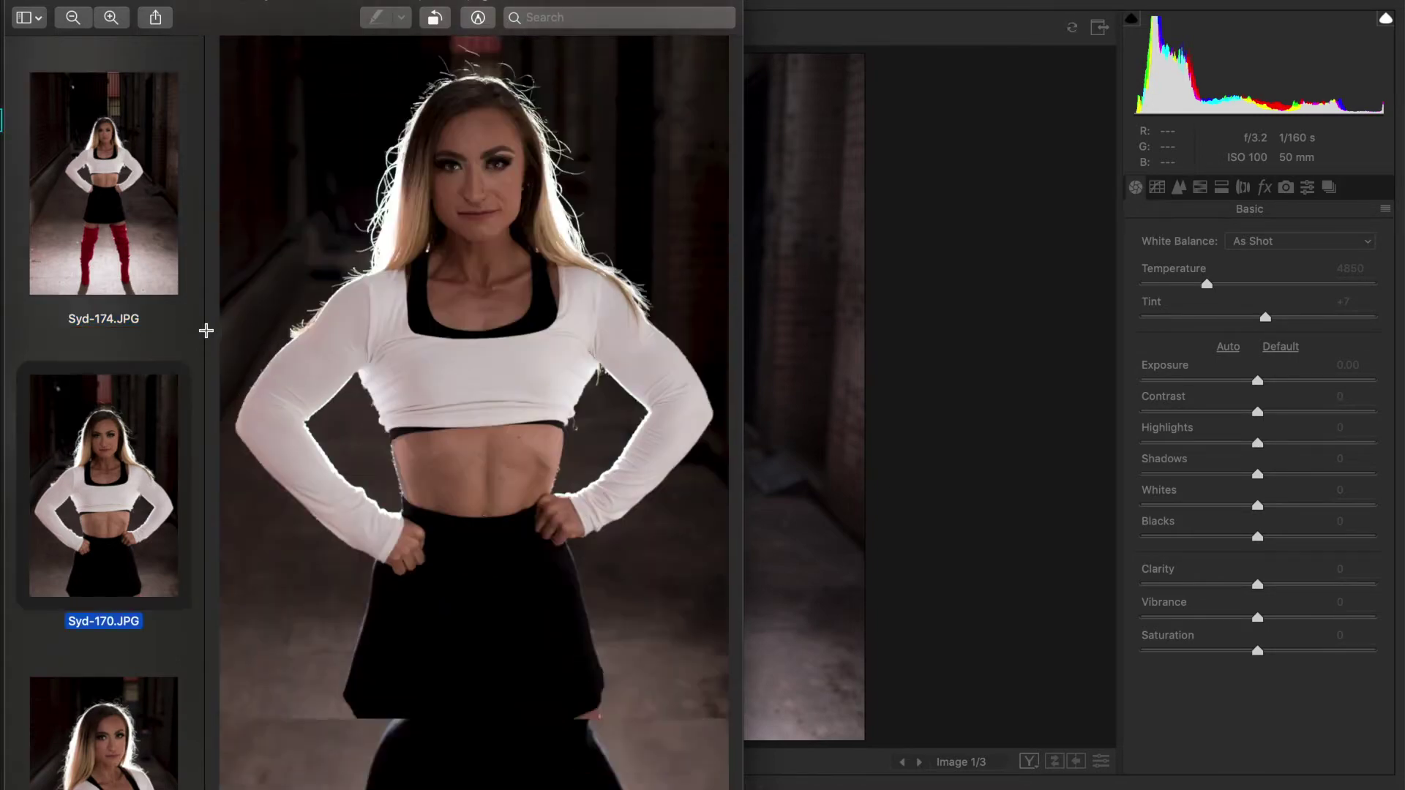
pyautogui.press('Down')
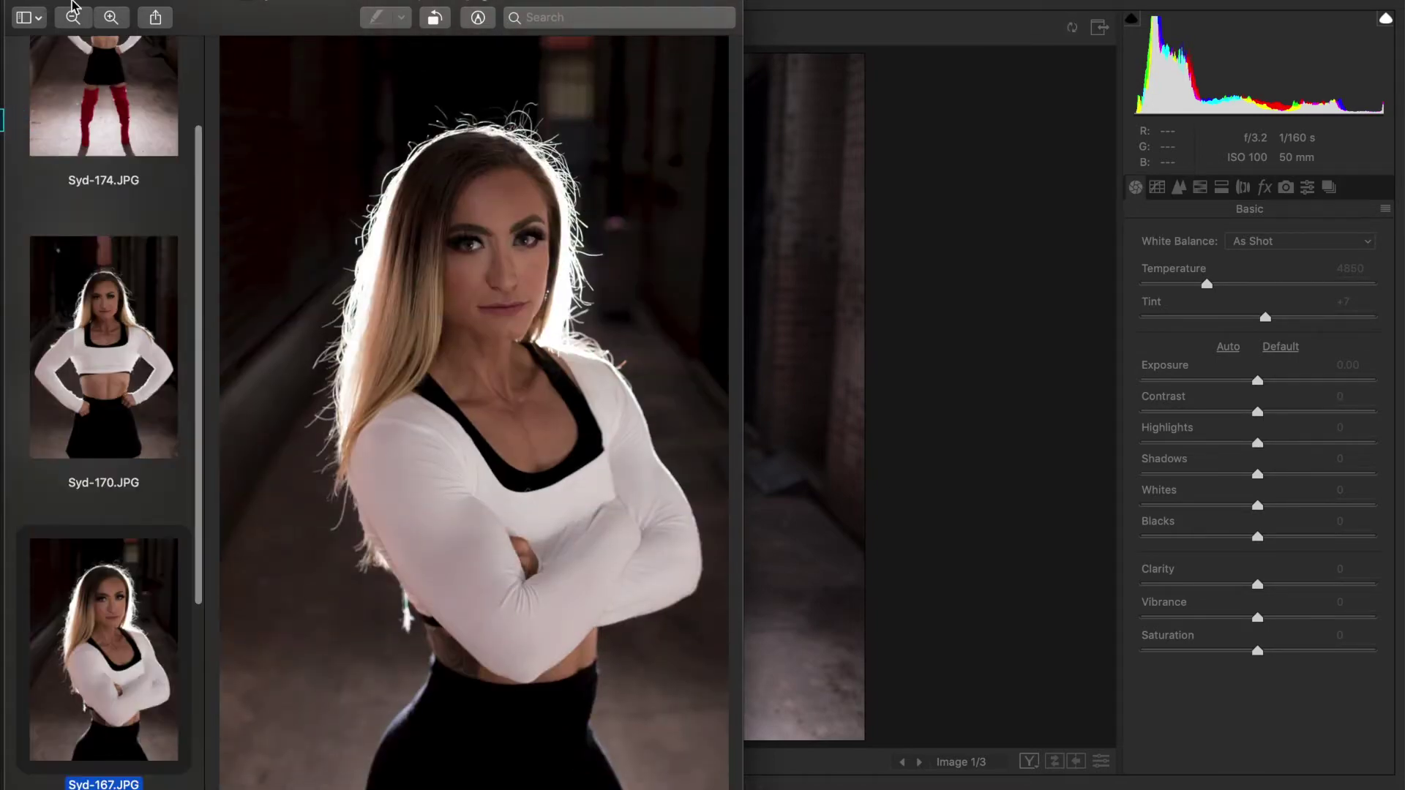
pyautogui.click(16, 1)
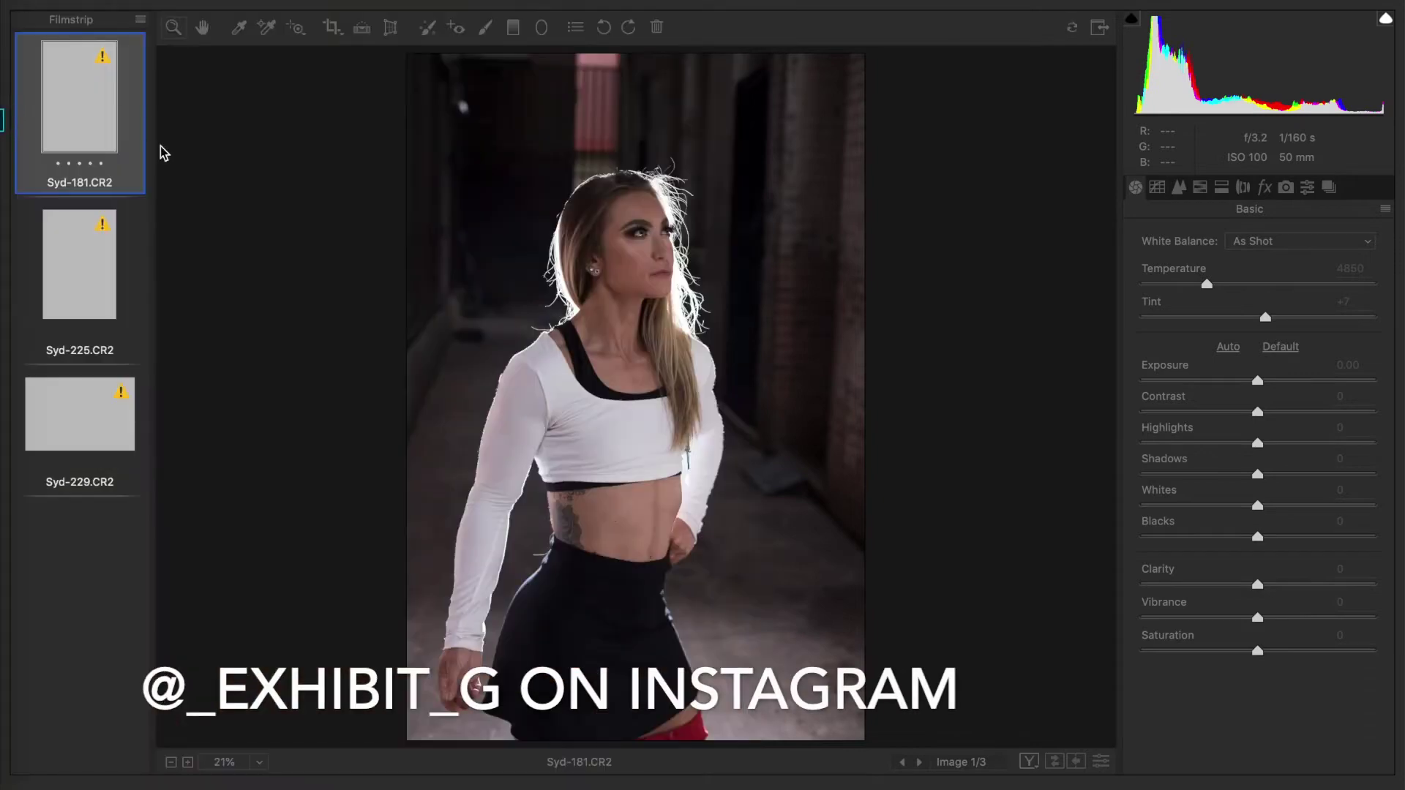
# In Camera Raw, view the raw photos Syd-229.CR2, Syd-225.CR2 and Syd-181.CR2, ending on Syd-225.CR2.
pyautogui.click(100, 424)
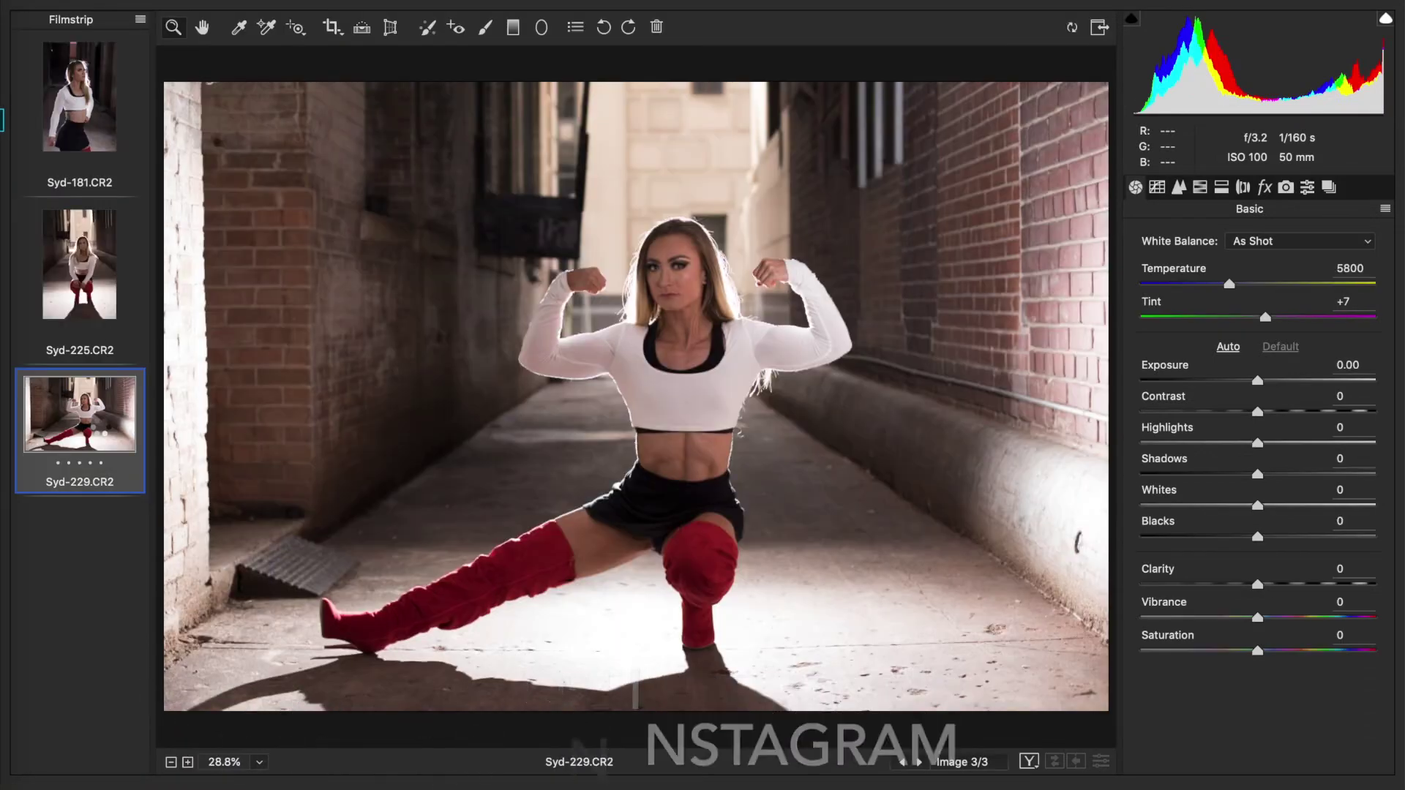
pyautogui.click(70, 272)
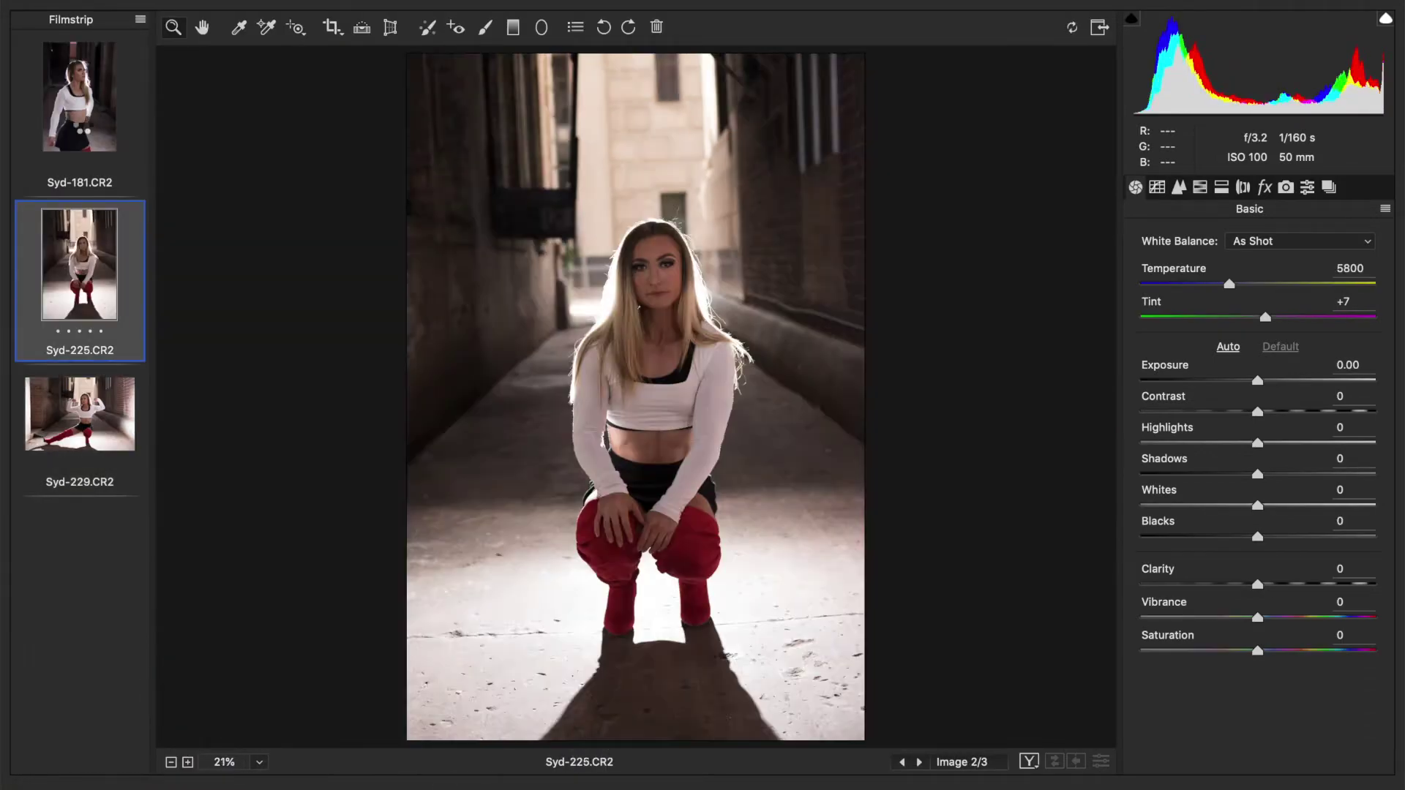
pyautogui.click(79, 95)
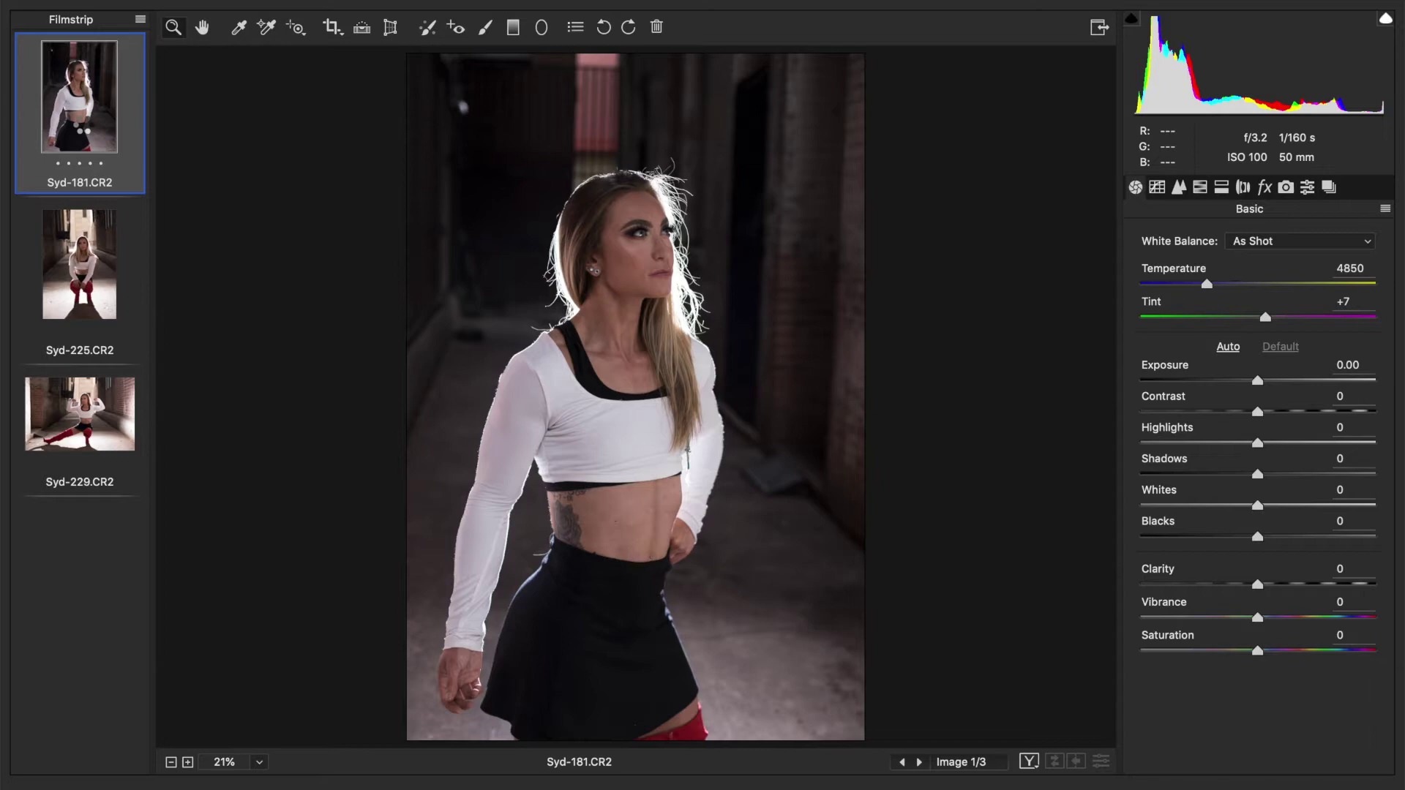
pyautogui.click(66, 296)
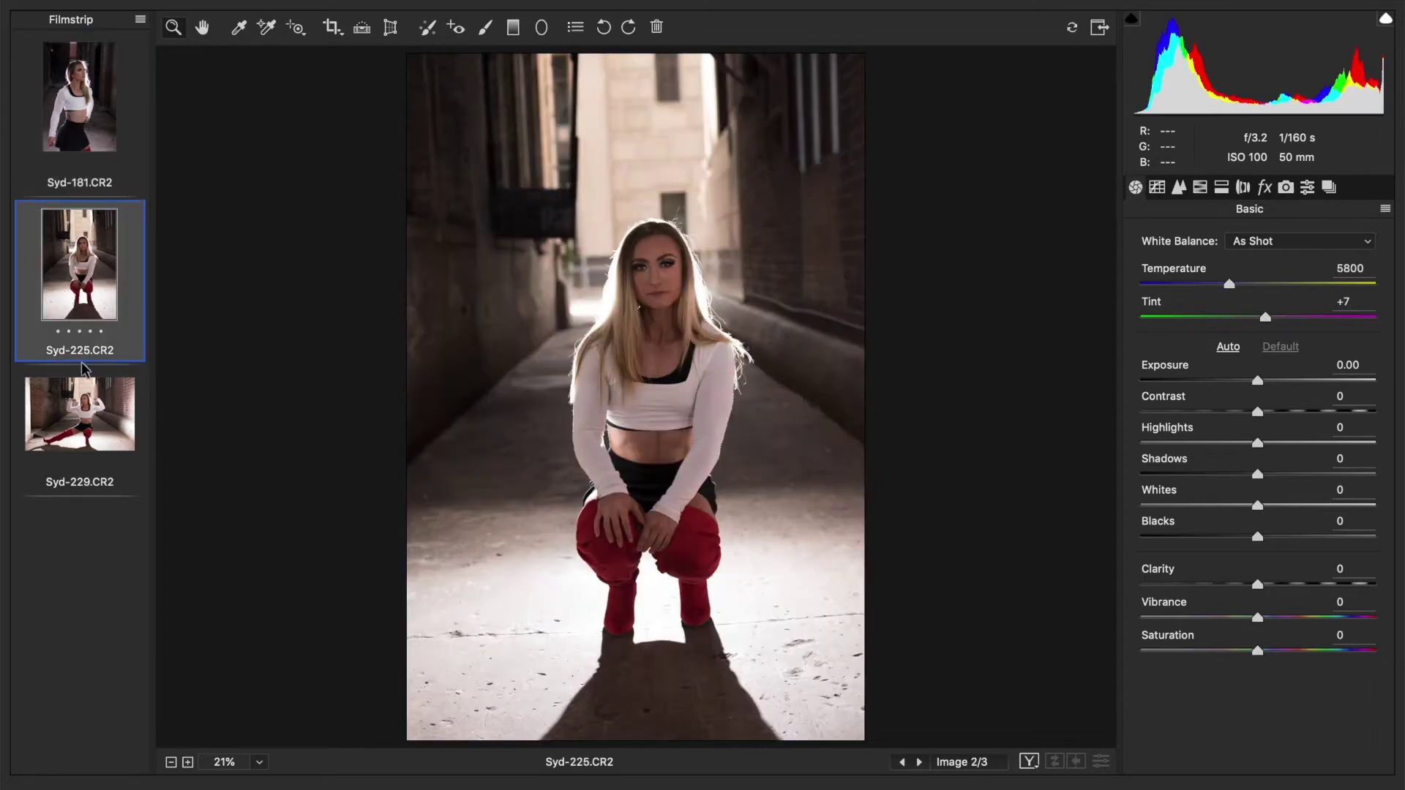
# Select all three raw photos in the filmstrip and apply the Previous Conversion settings to them.
pyautogui.click(80, 410)
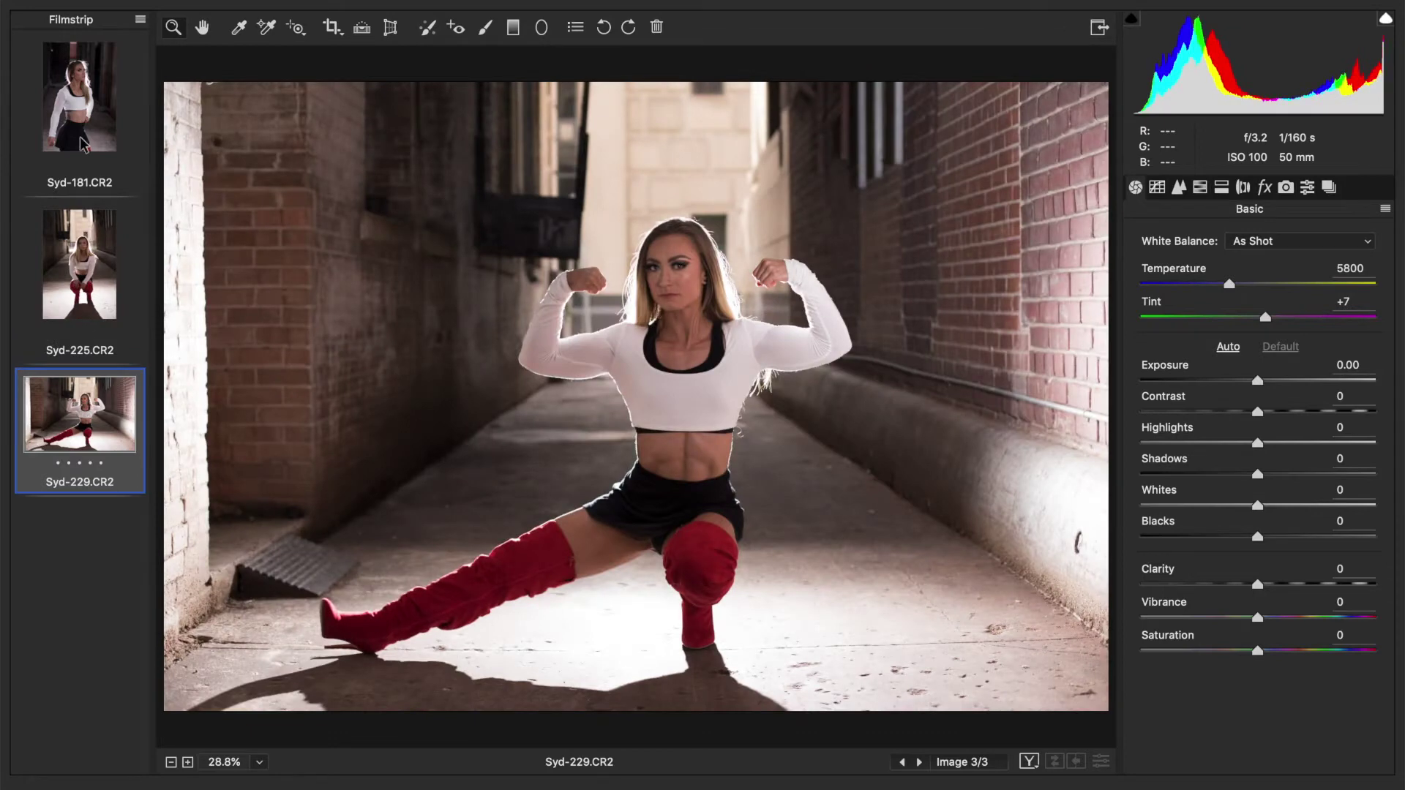
pyautogui.keyDown('shift'); pyautogui.click(83, 143); pyautogui.keyUp('shift')
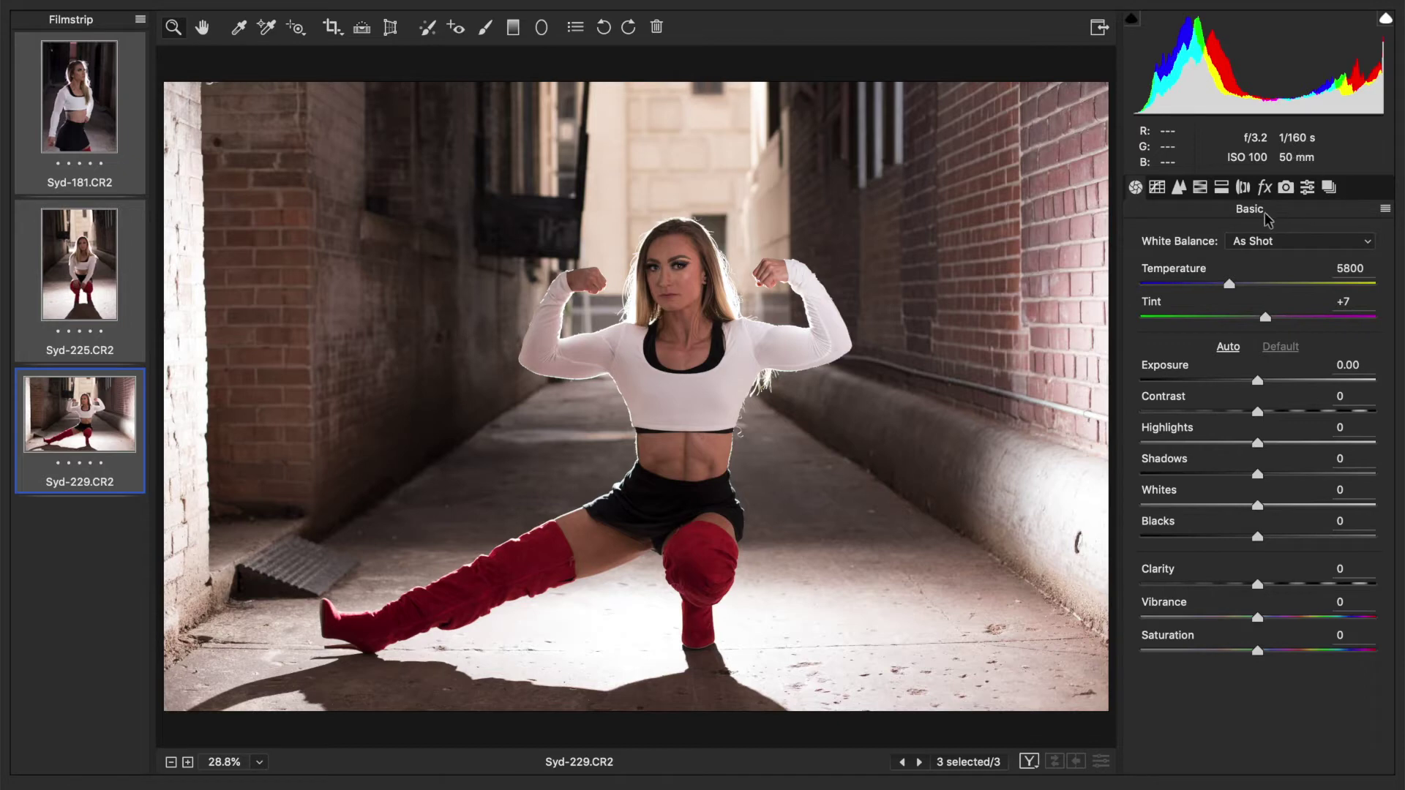
pyautogui.click(1385, 209)
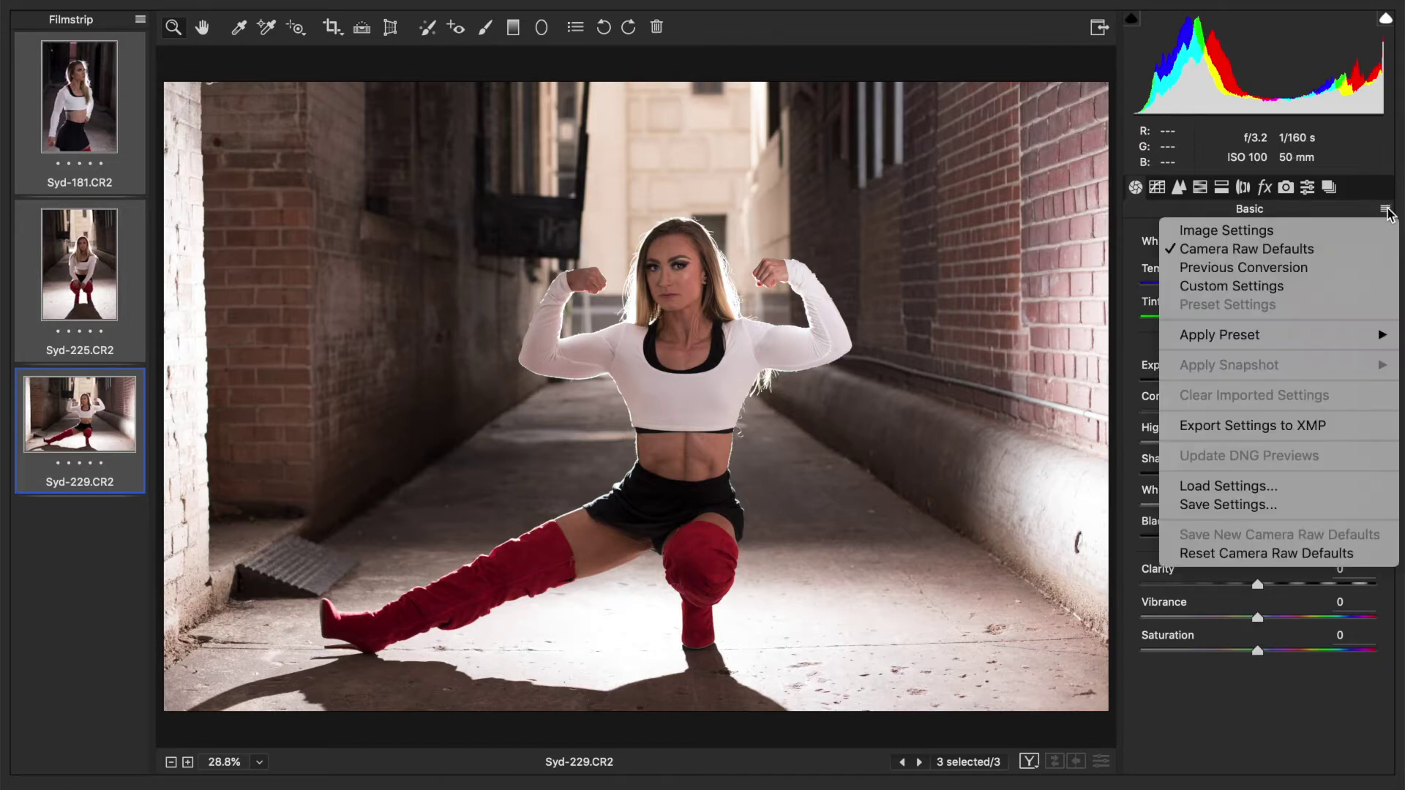
pyautogui.click(1309, 273)
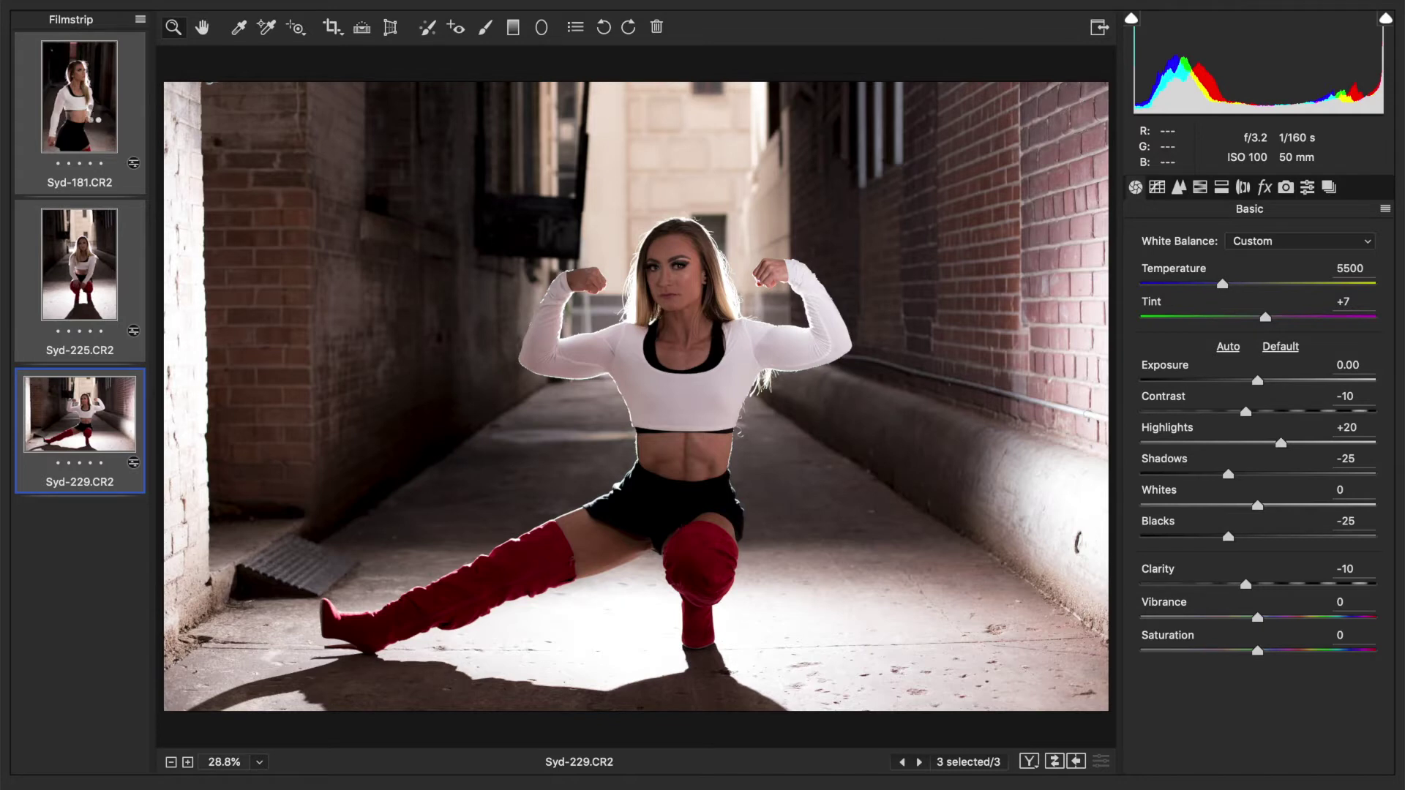
# View Syd-181.CR2 and compare its before and after settings, ending on the edited version.
pyautogui.click(95, 119)
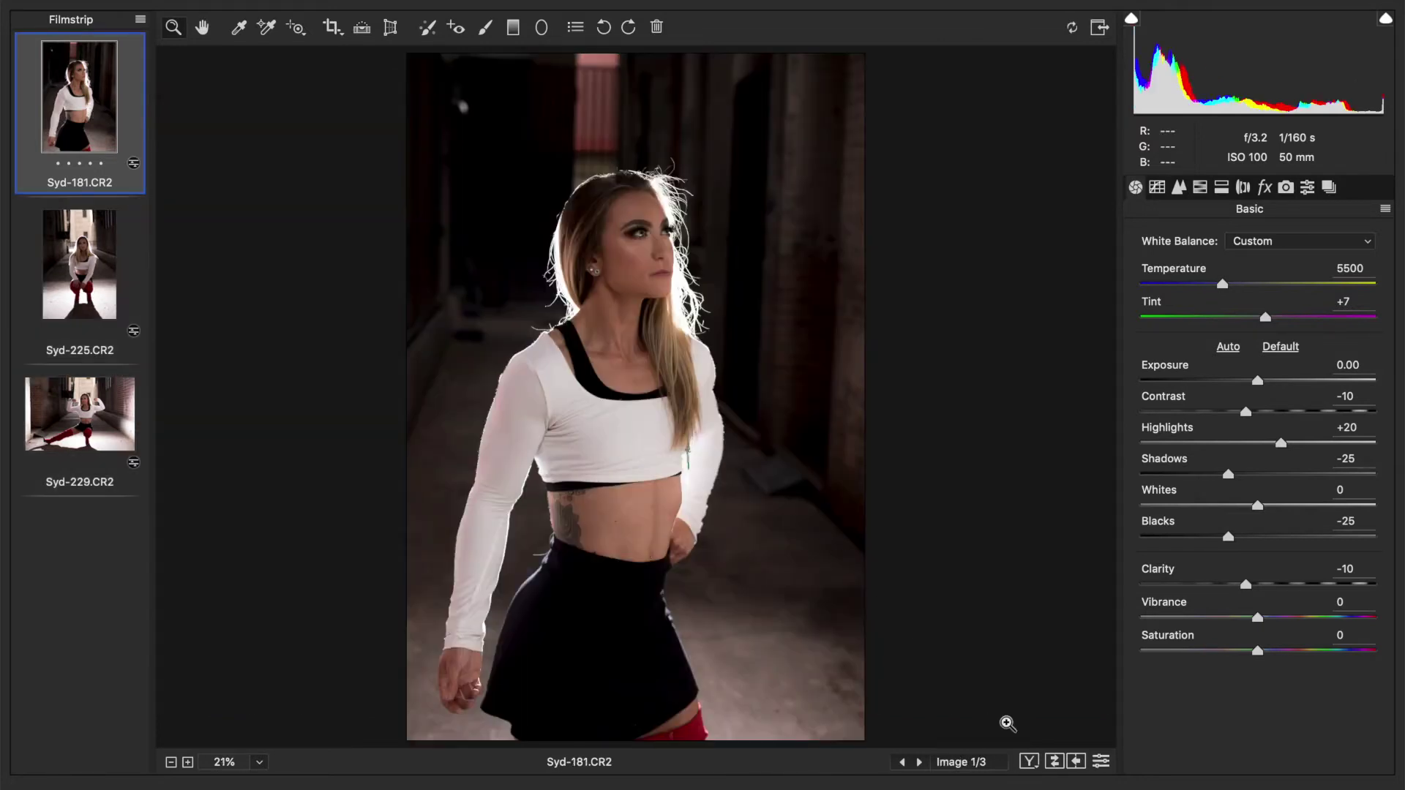
pyautogui.click(1054, 761)
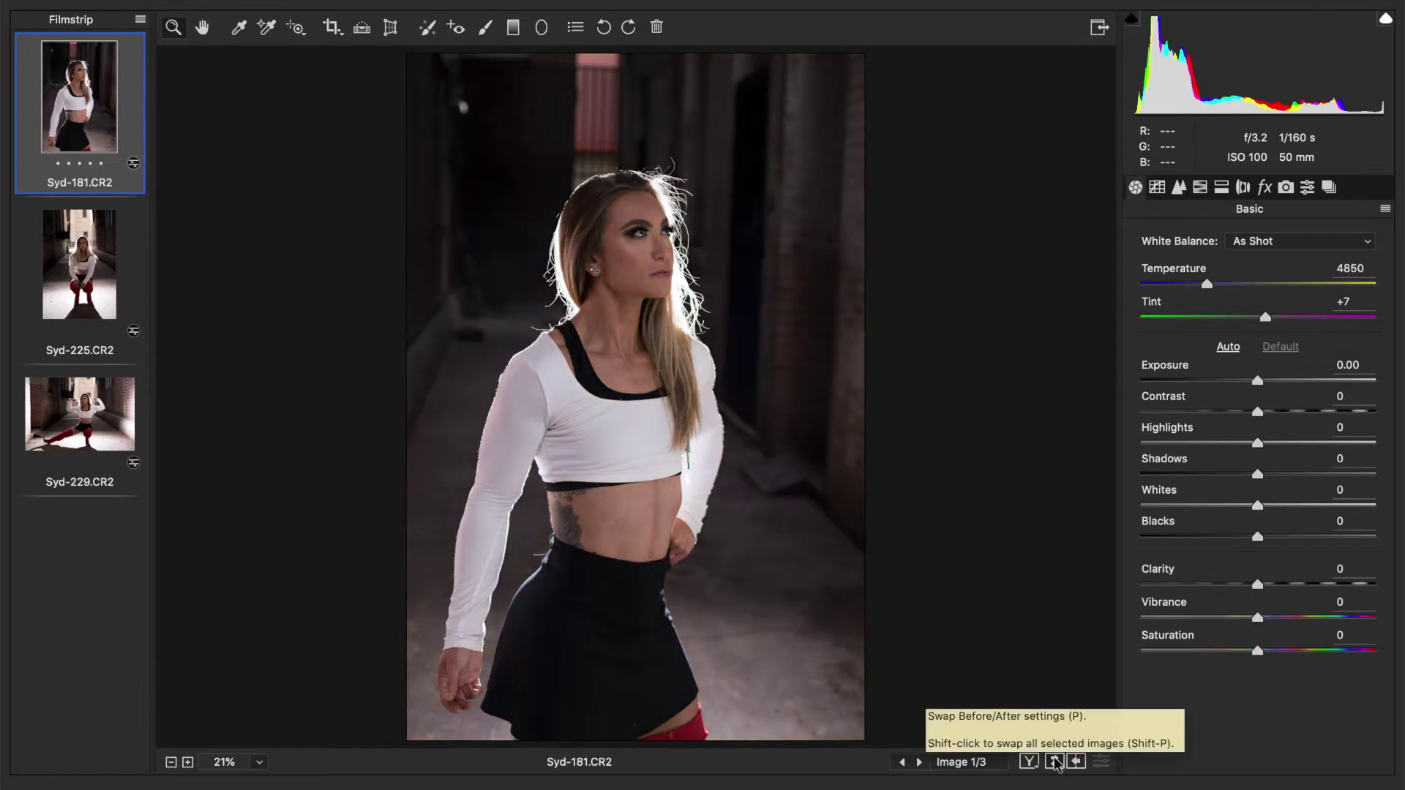
pyautogui.click(1055, 762)
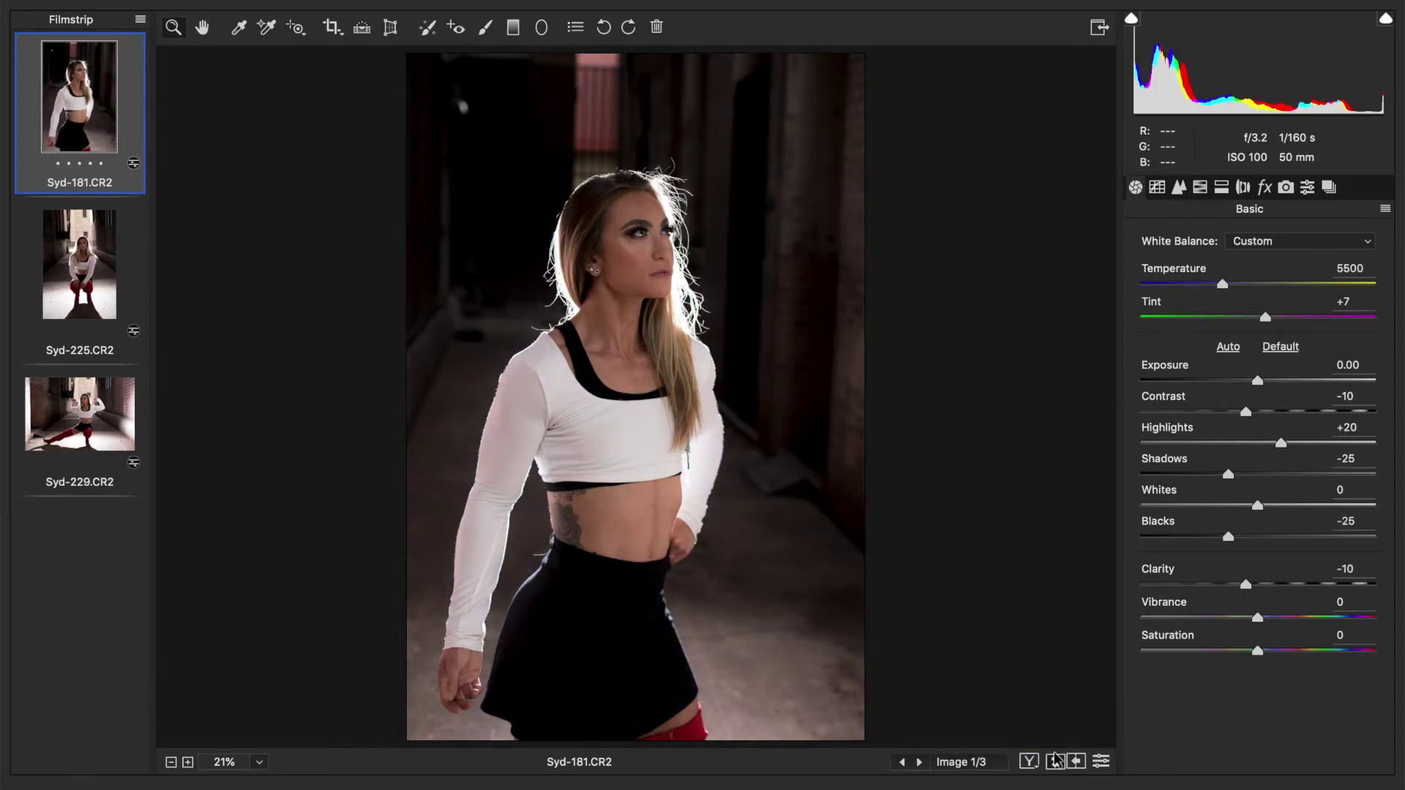
pyautogui.click(1054, 762)
pyautogui.click(1054, 761)
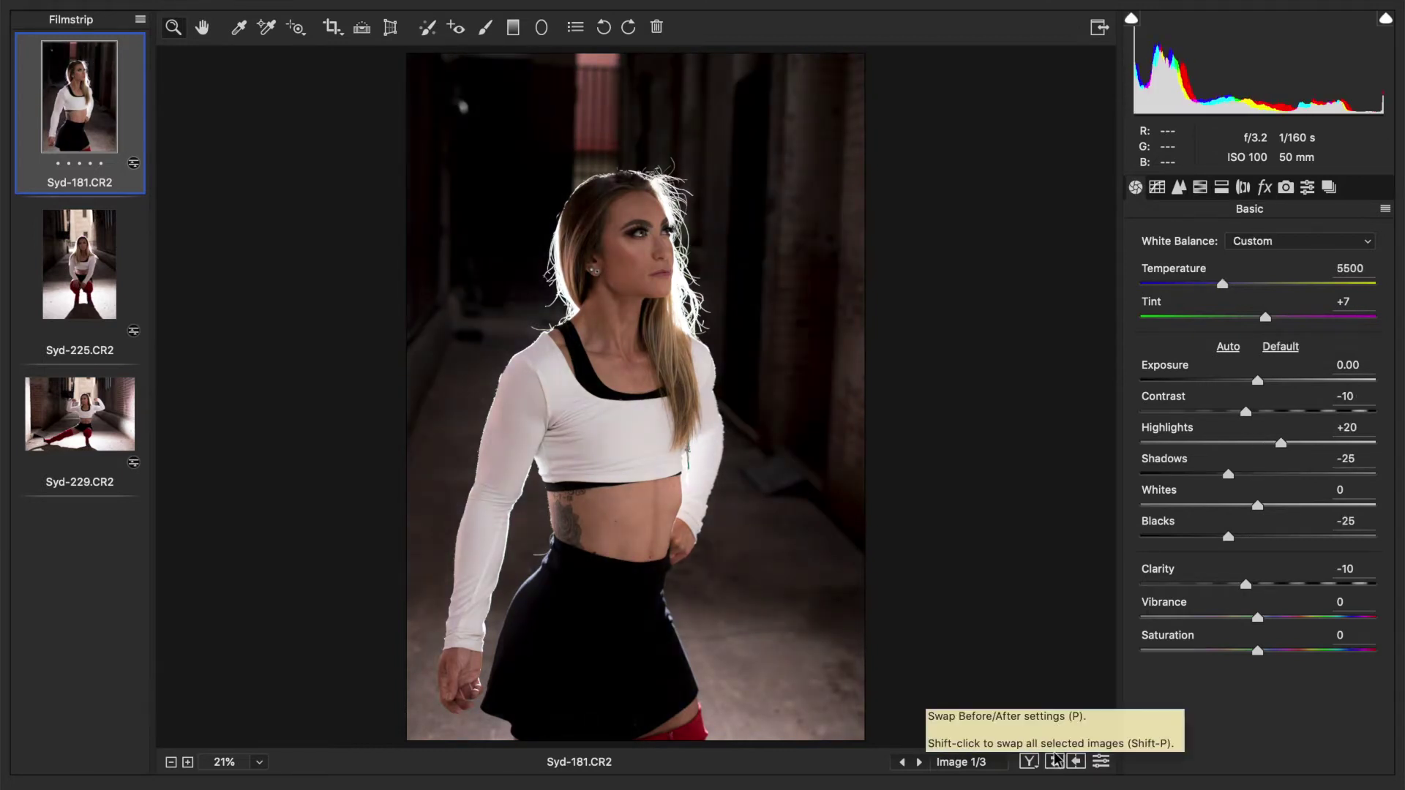
# View Syd-225.CR2 and compare its before and after settings, ending on the edited version.
pyautogui.click(78, 311)
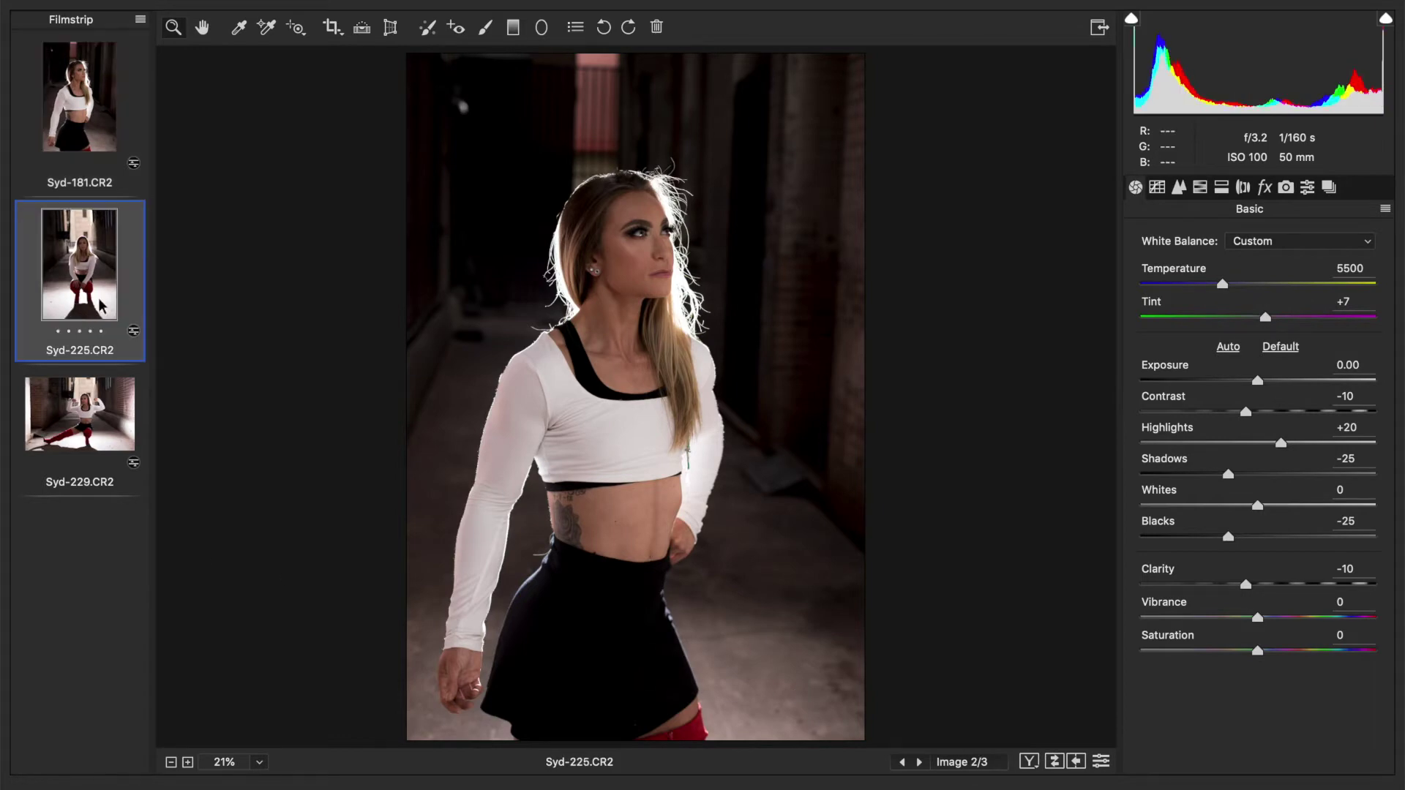
pyautogui.click(1054, 762)
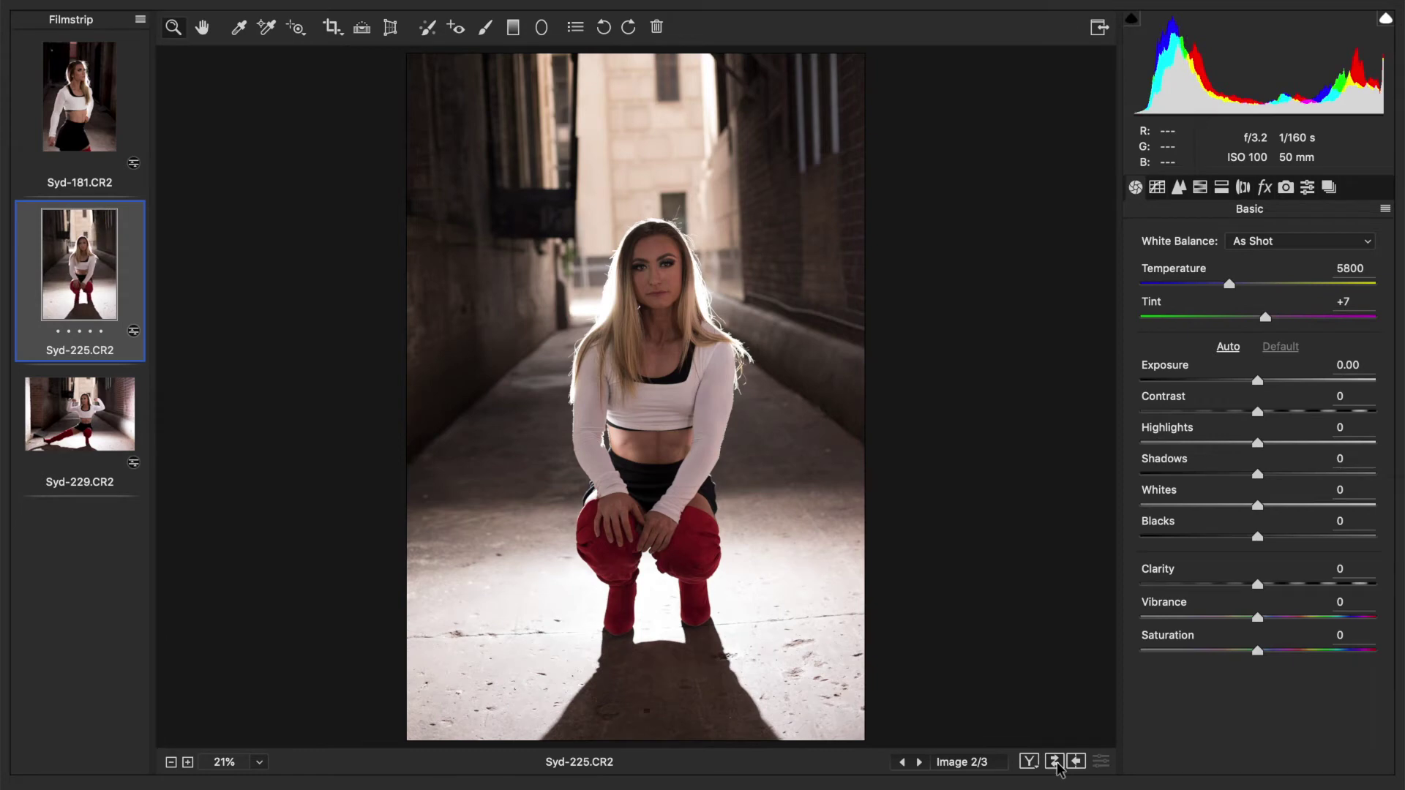
pyautogui.click(1055, 762)
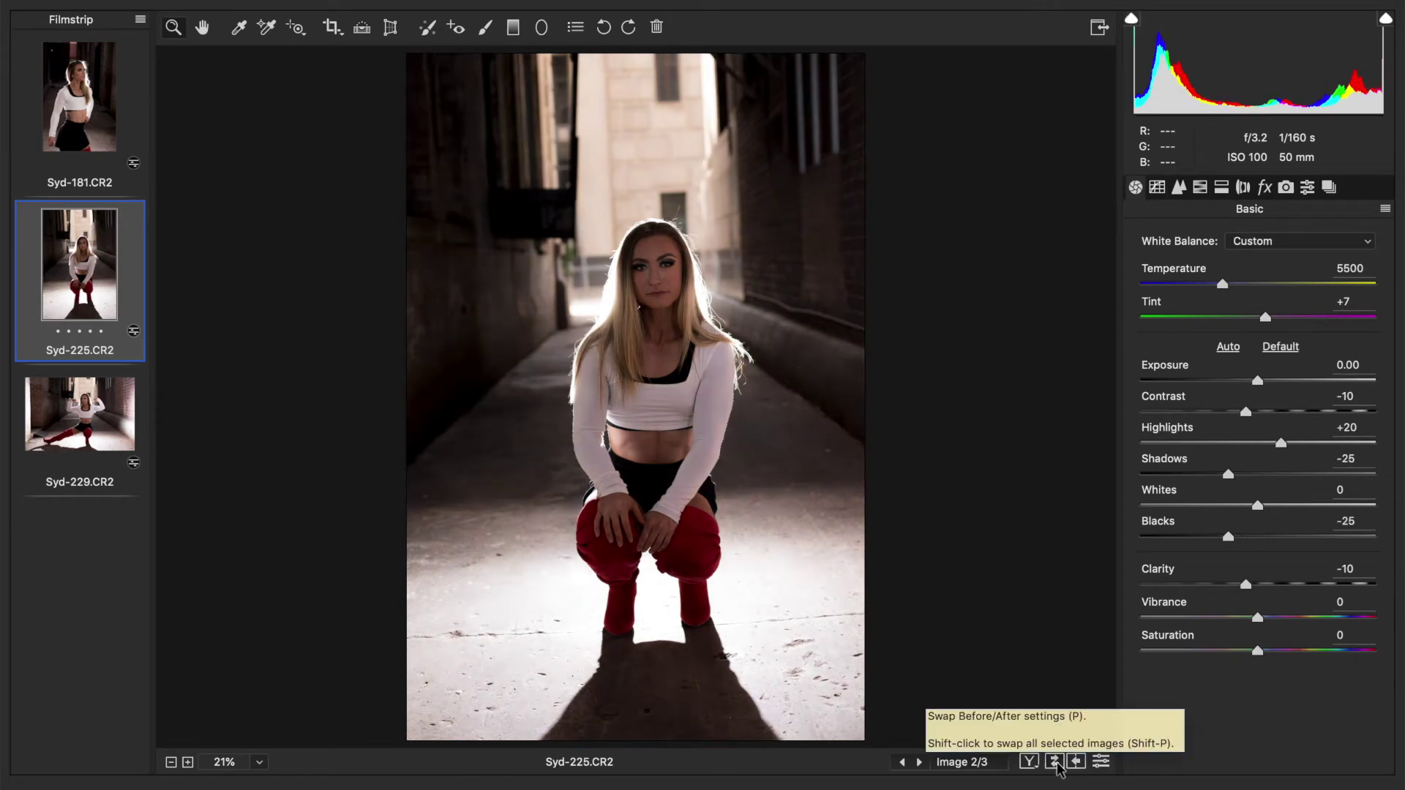
# Apply the Auto Upright perspective correction to Syd-225.CR2 and return to the Basic adjustments.
pyautogui.click(390, 28)
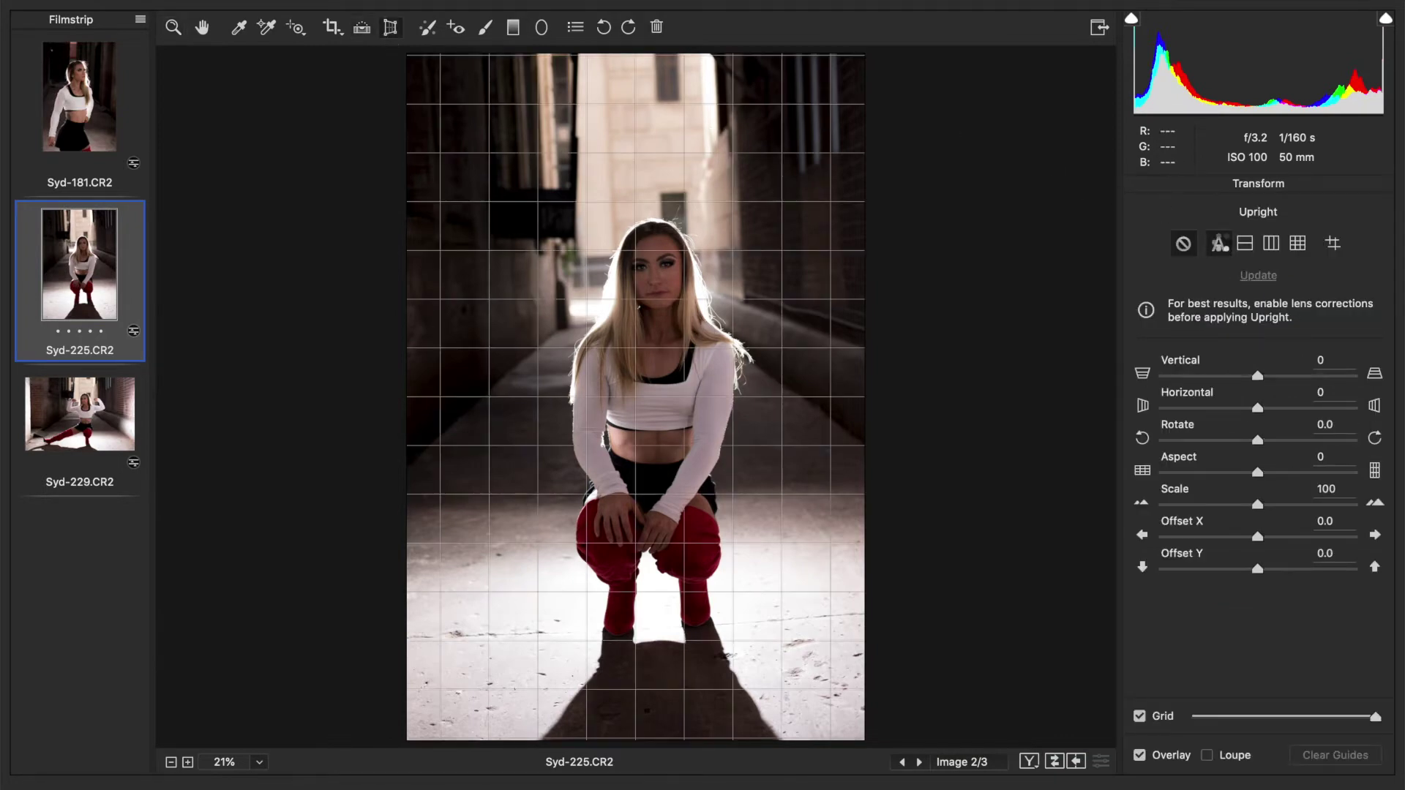
pyautogui.click(1219, 244)
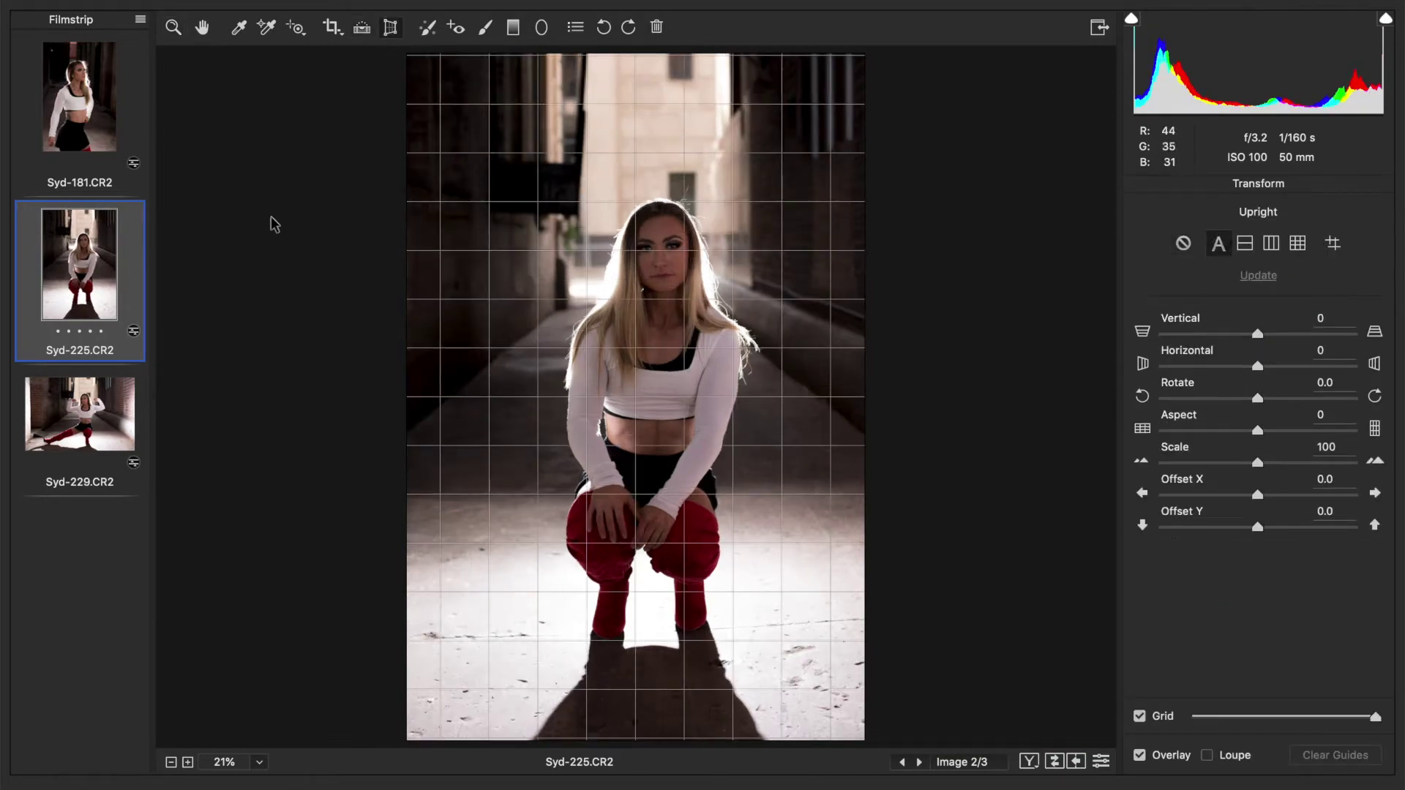
pyautogui.click(173, 28)
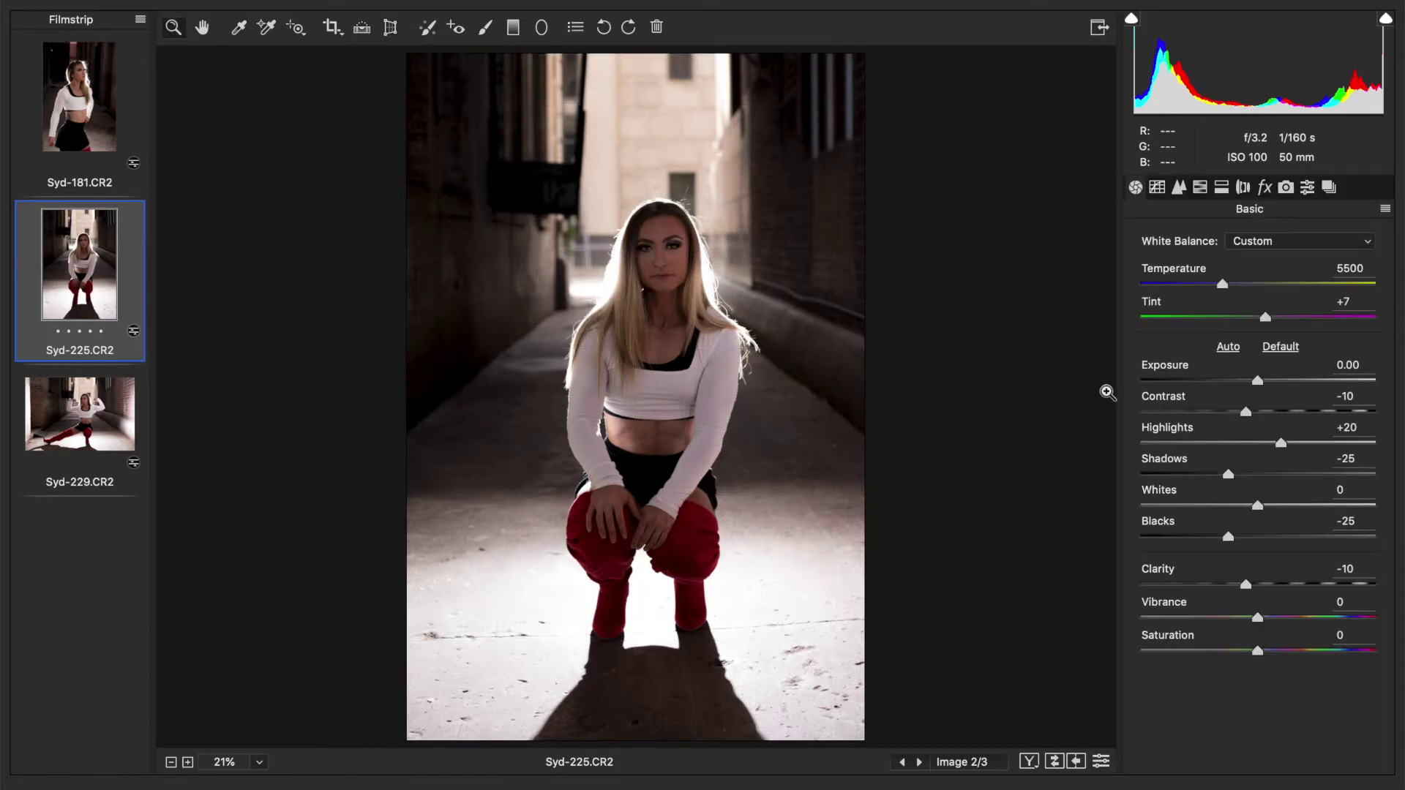
# Raise the exposure of Syd-225.CR2 to +0.50 and inspect the face up close.
pyautogui.click(1261, 380)
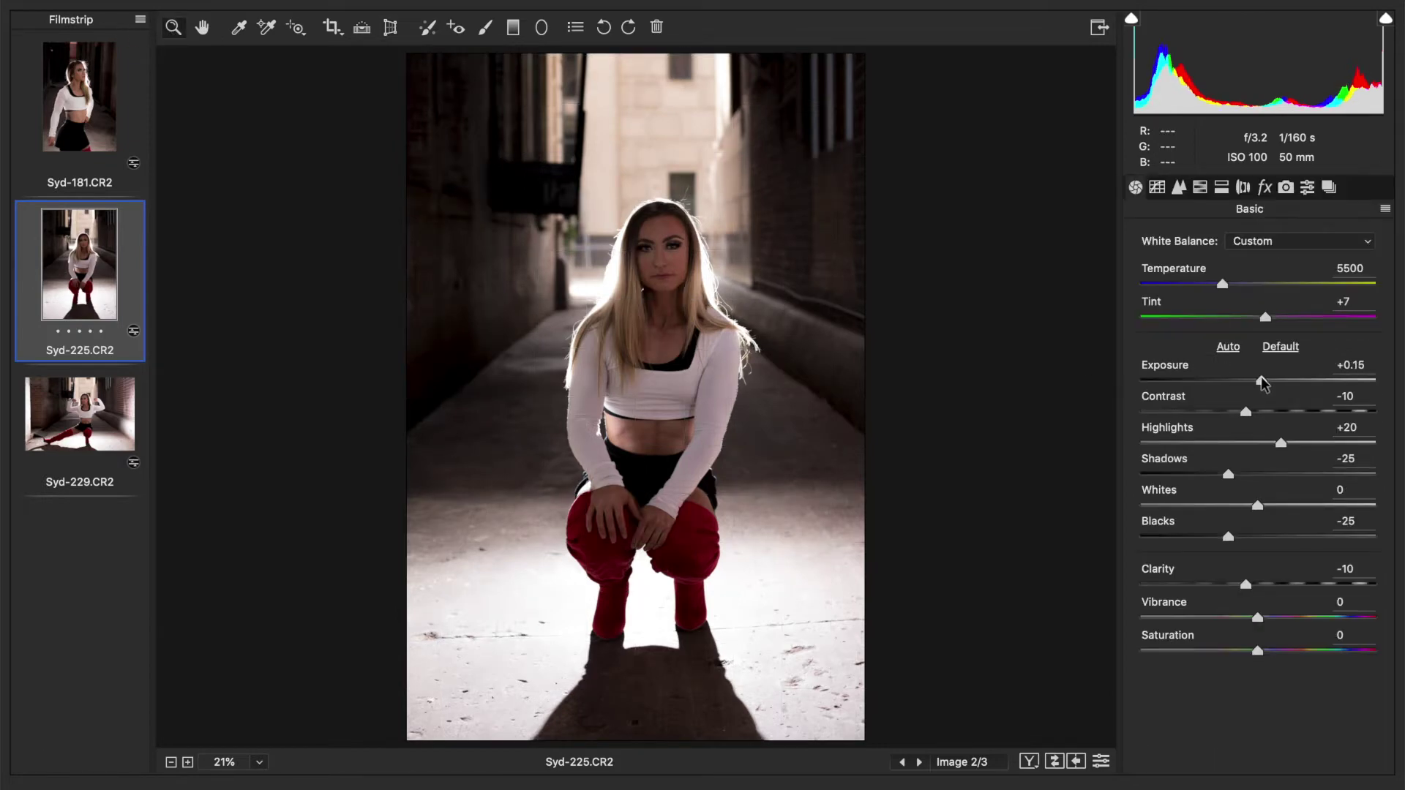
pyautogui.click(1272, 380)
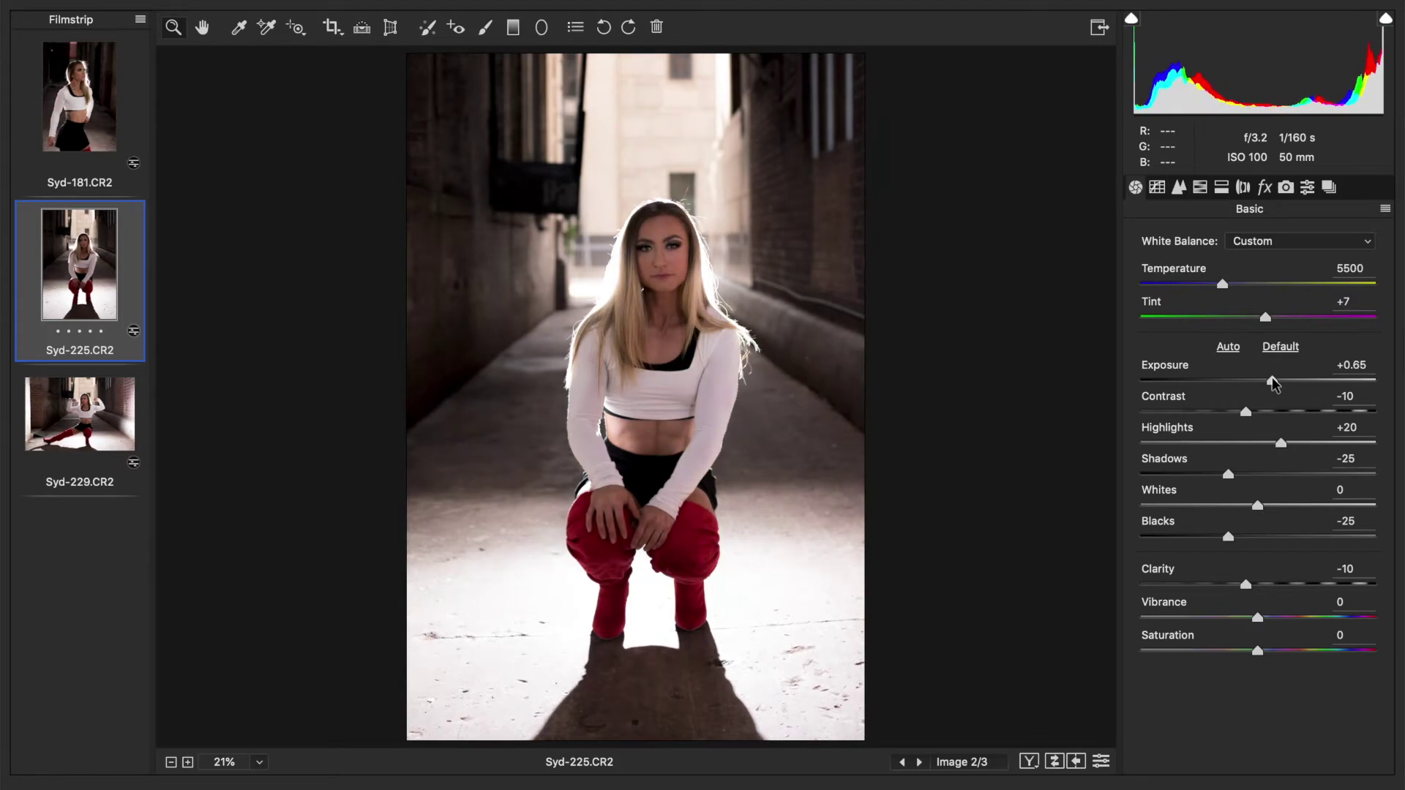
pyautogui.press('Down')
pyautogui.press('Down')
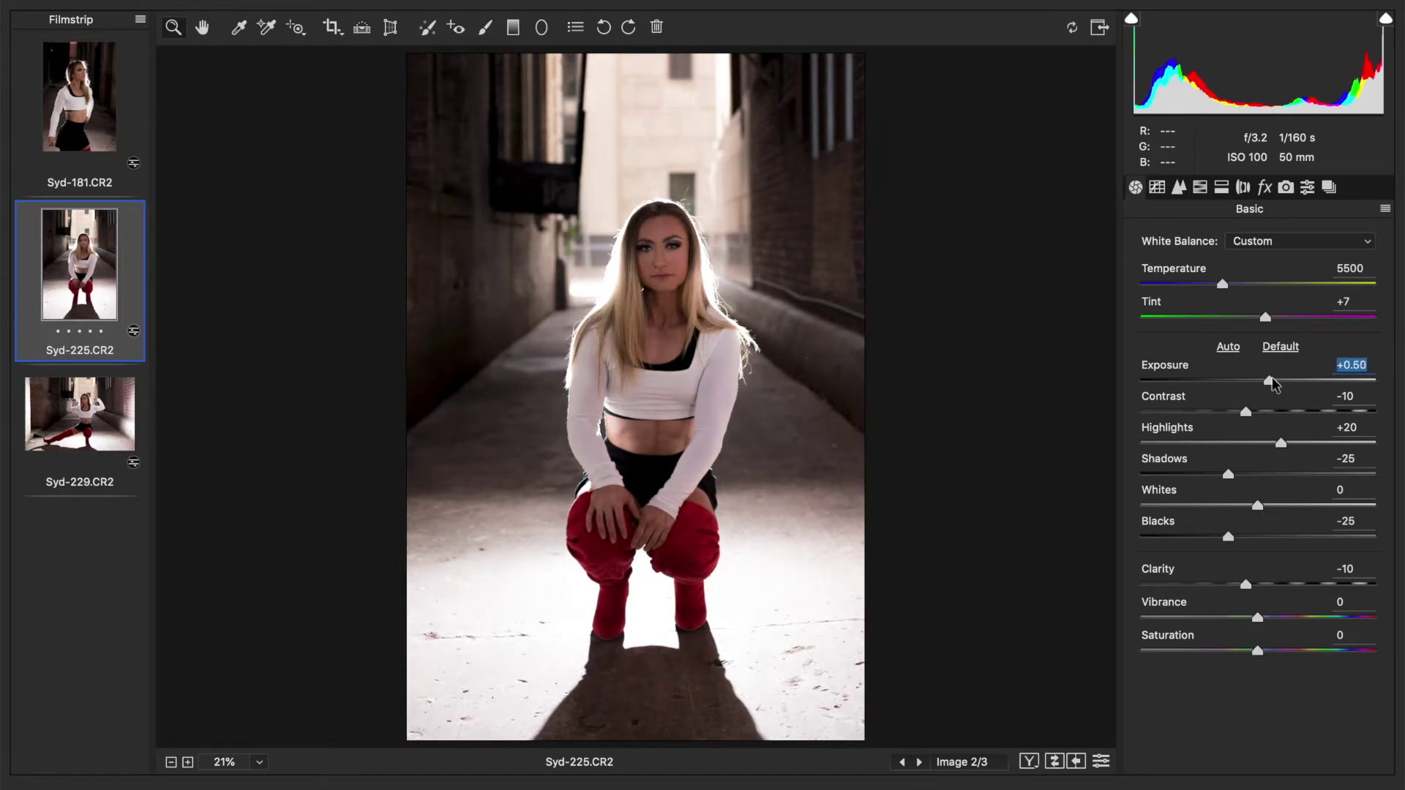
pyautogui.moveTo(655, 274); pyautogui.dragTo(706, 275)
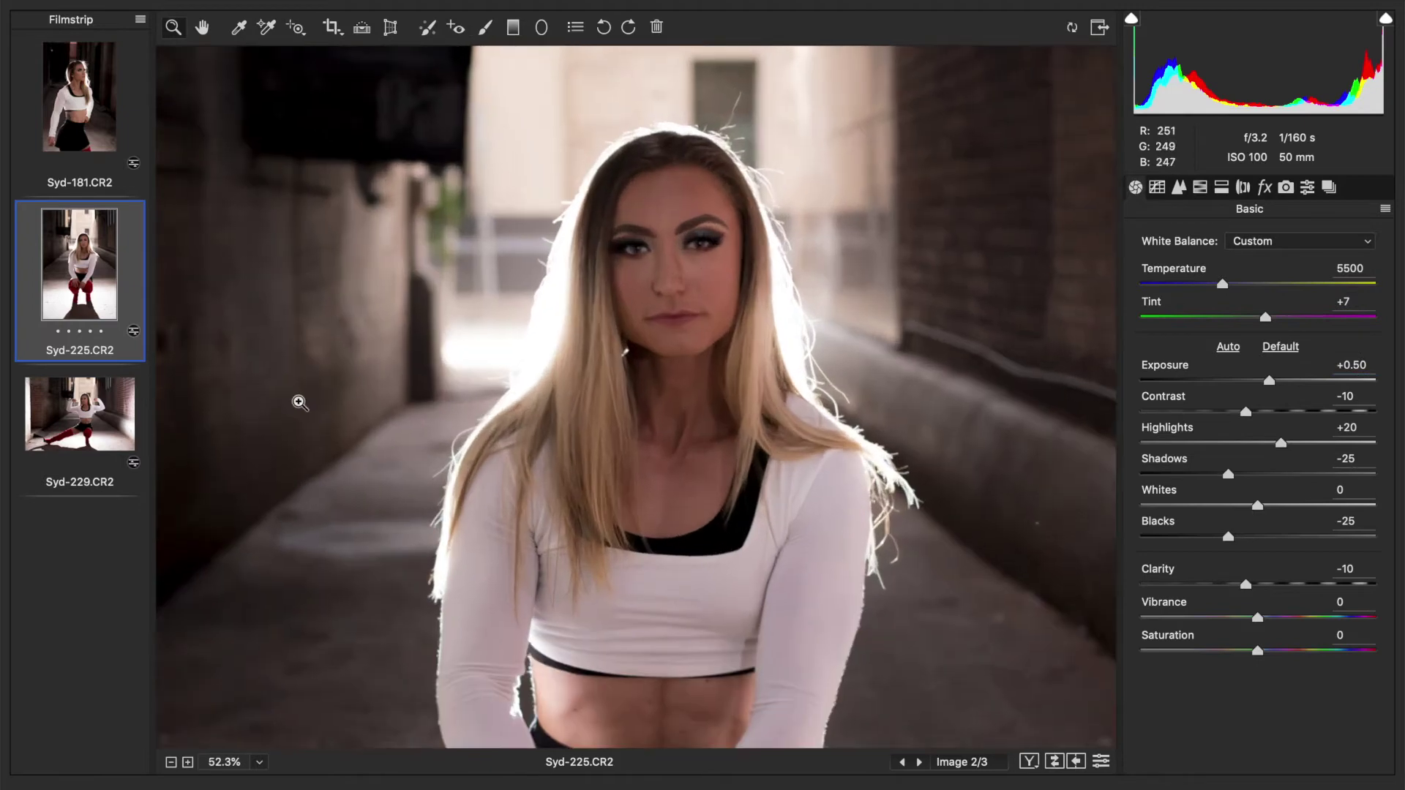
# Try an exposure of +0.15 on Syd-229.CR2 and bring it back to zero.
pyautogui.click(82, 427)
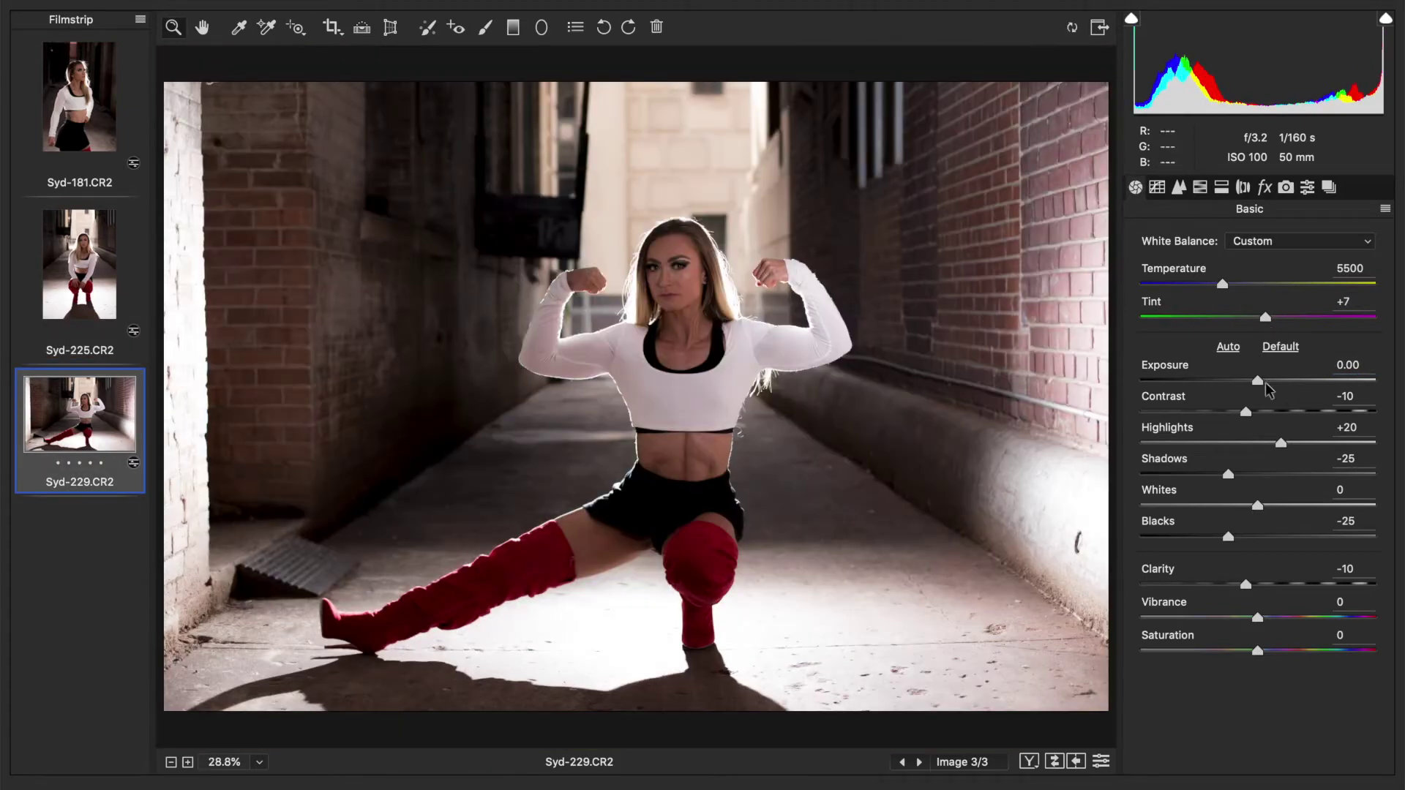
pyautogui.moveTo(1261, 381); pyautogui.dragTo(1266, 383)
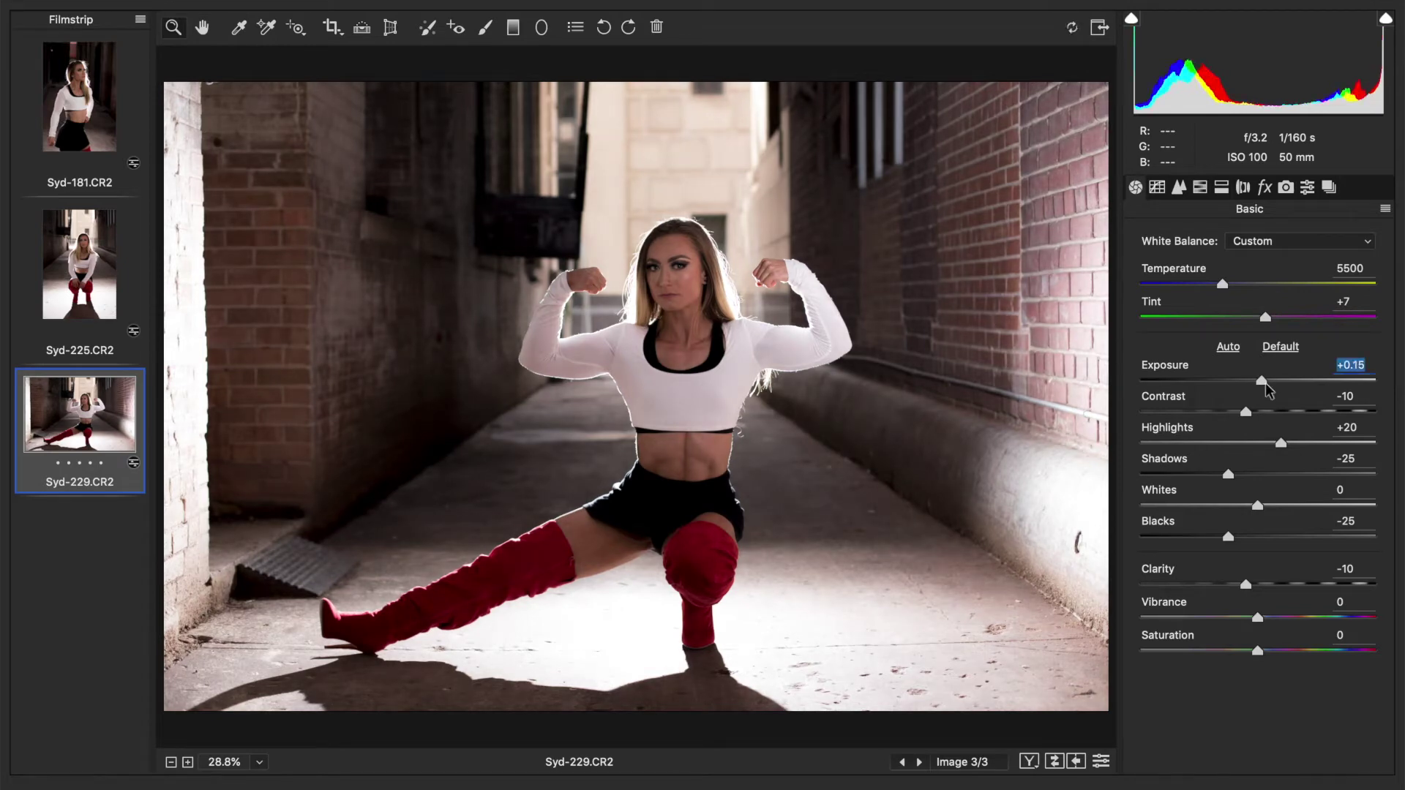
pyautogui.press('Down')
pyautogui.press('Down')
pyautogui.press('Down')
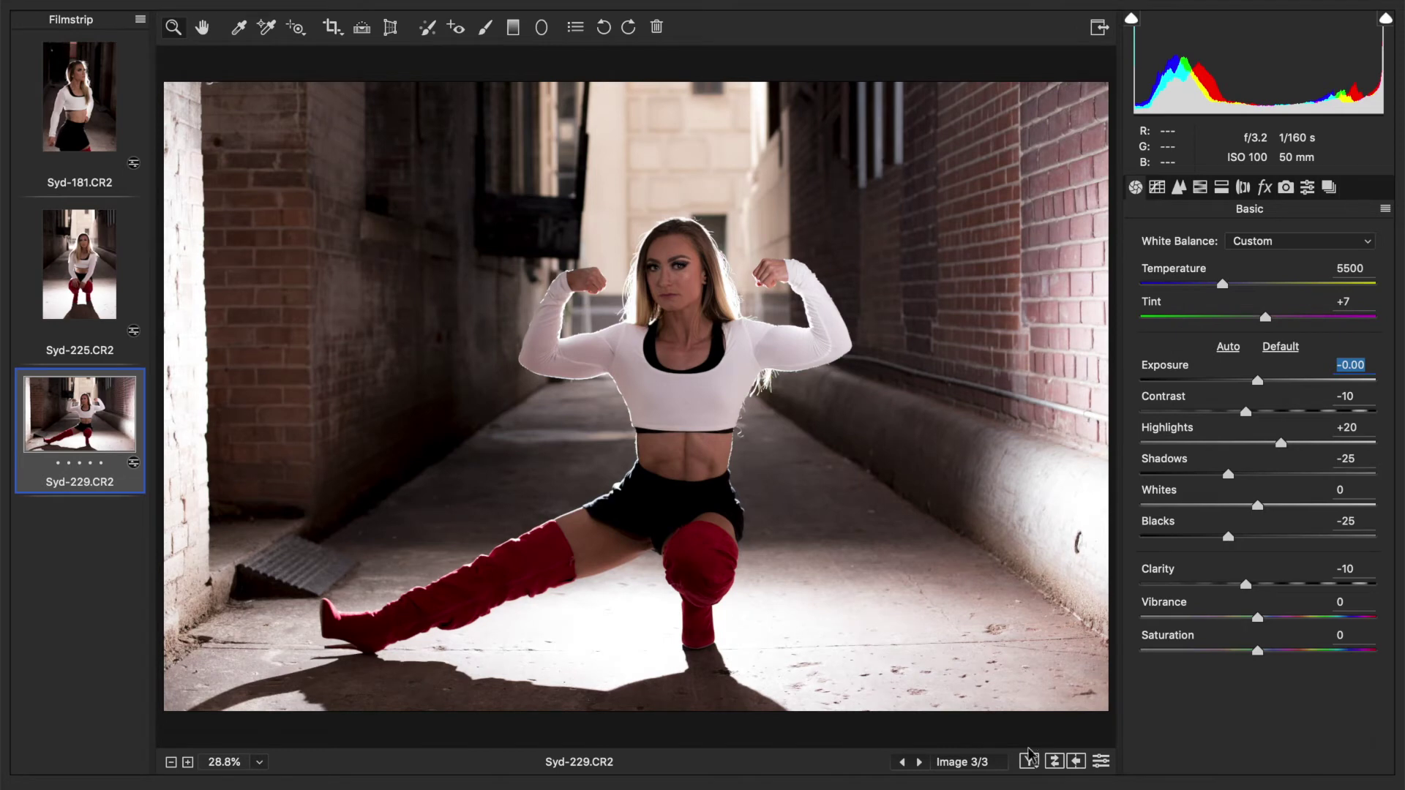
# Compare the before and after settings of Syd-229.CR2 repeatedly, ending on the original As Shot settings.
pyautogui.click(1054, 762)
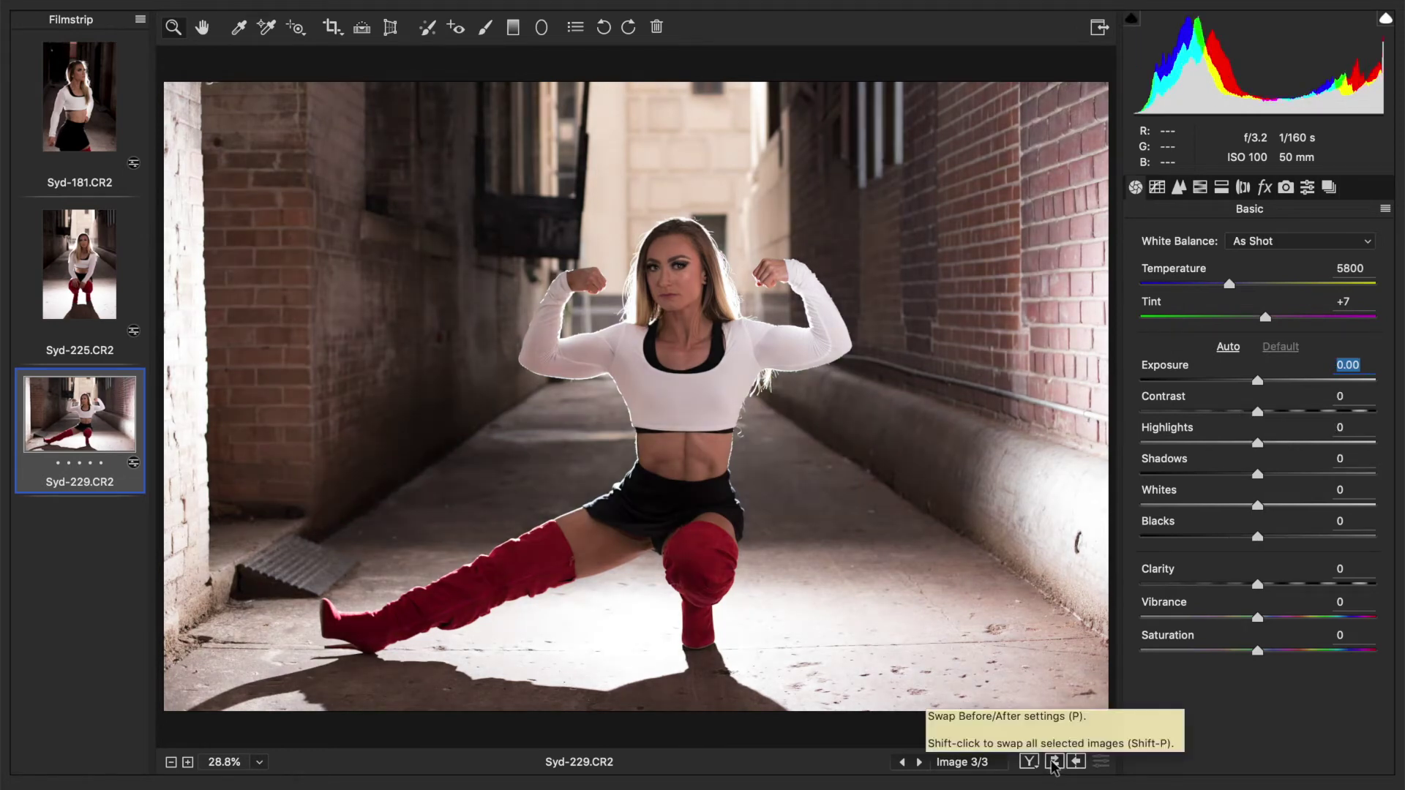
pyautogui.click(1053, 762)
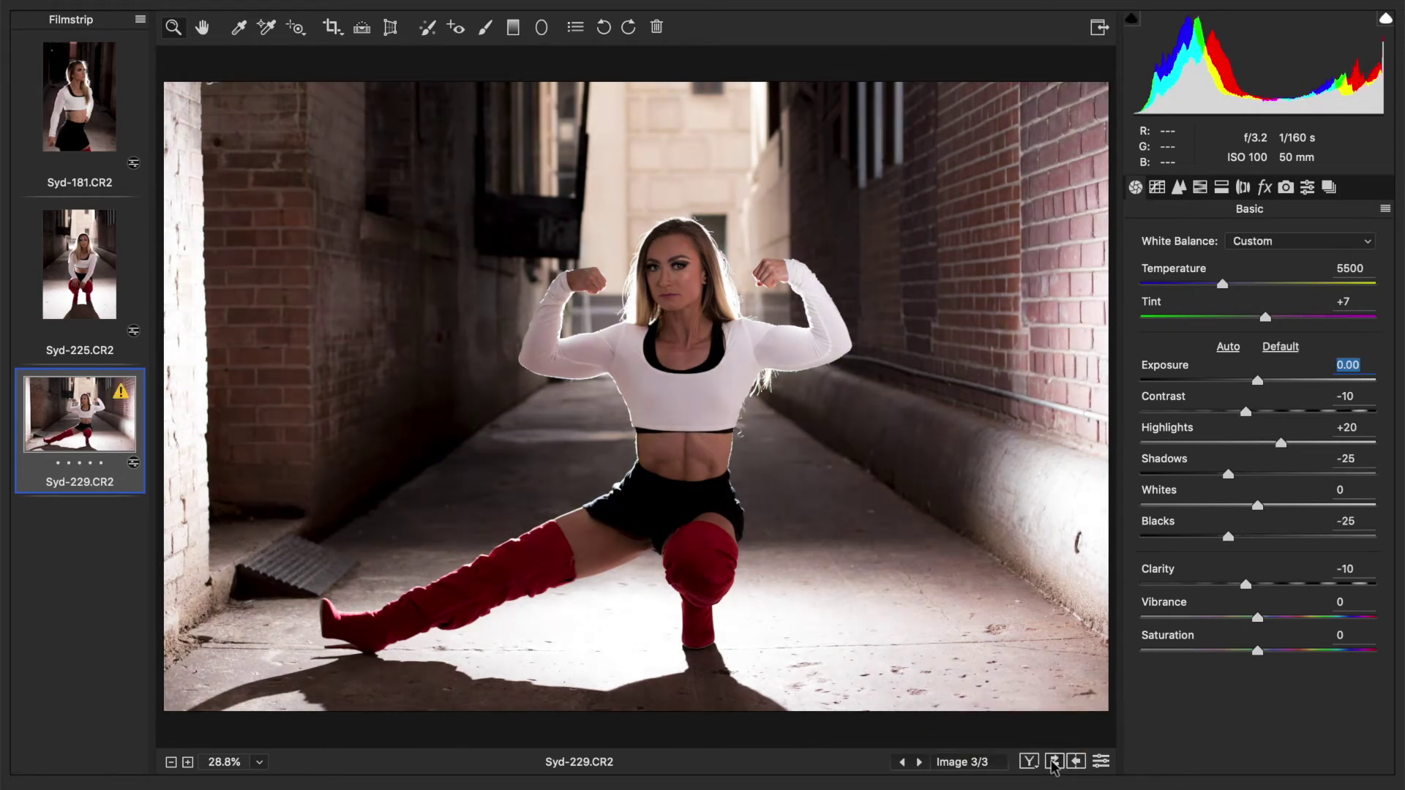
pyautogui.click(1054, 762)
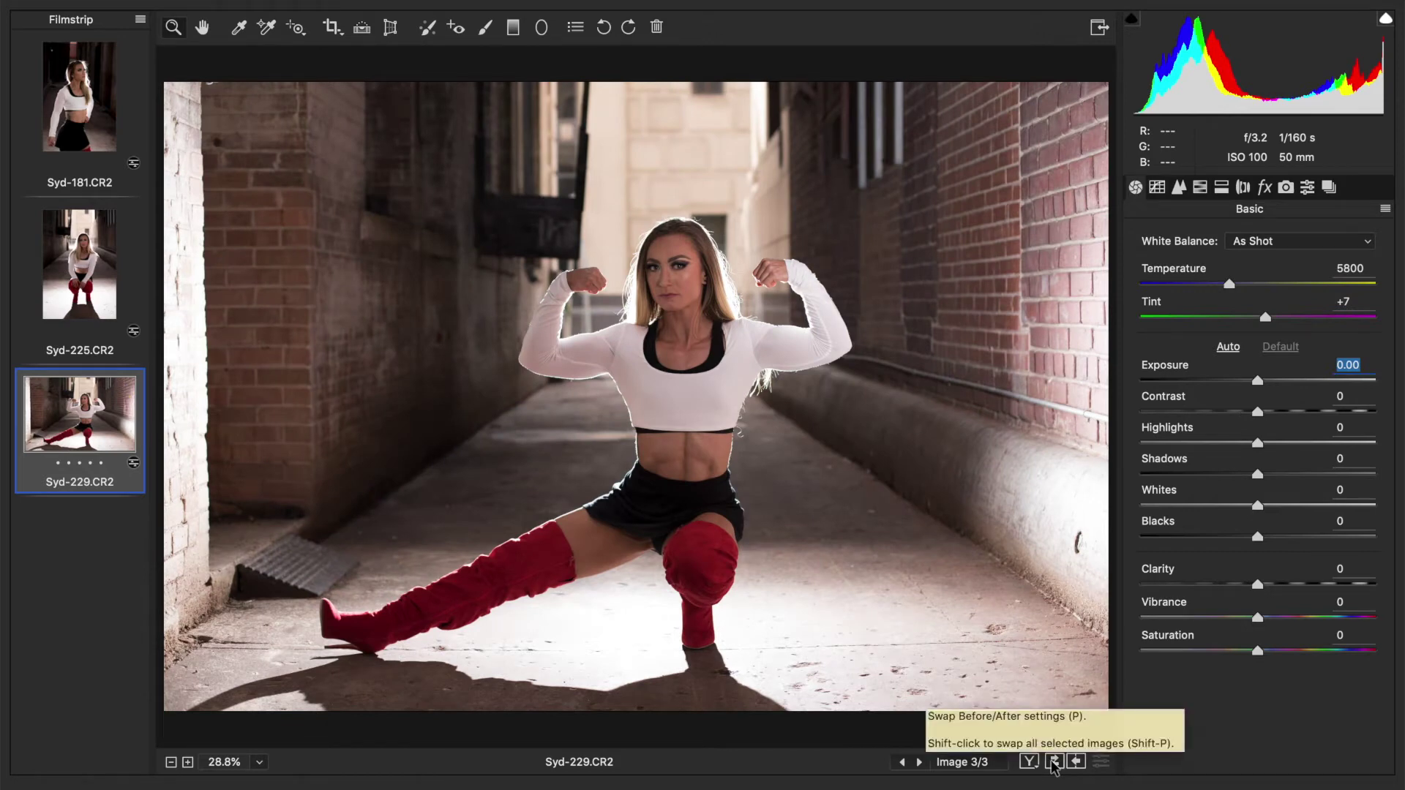
pyautogui.click(1053, 761)
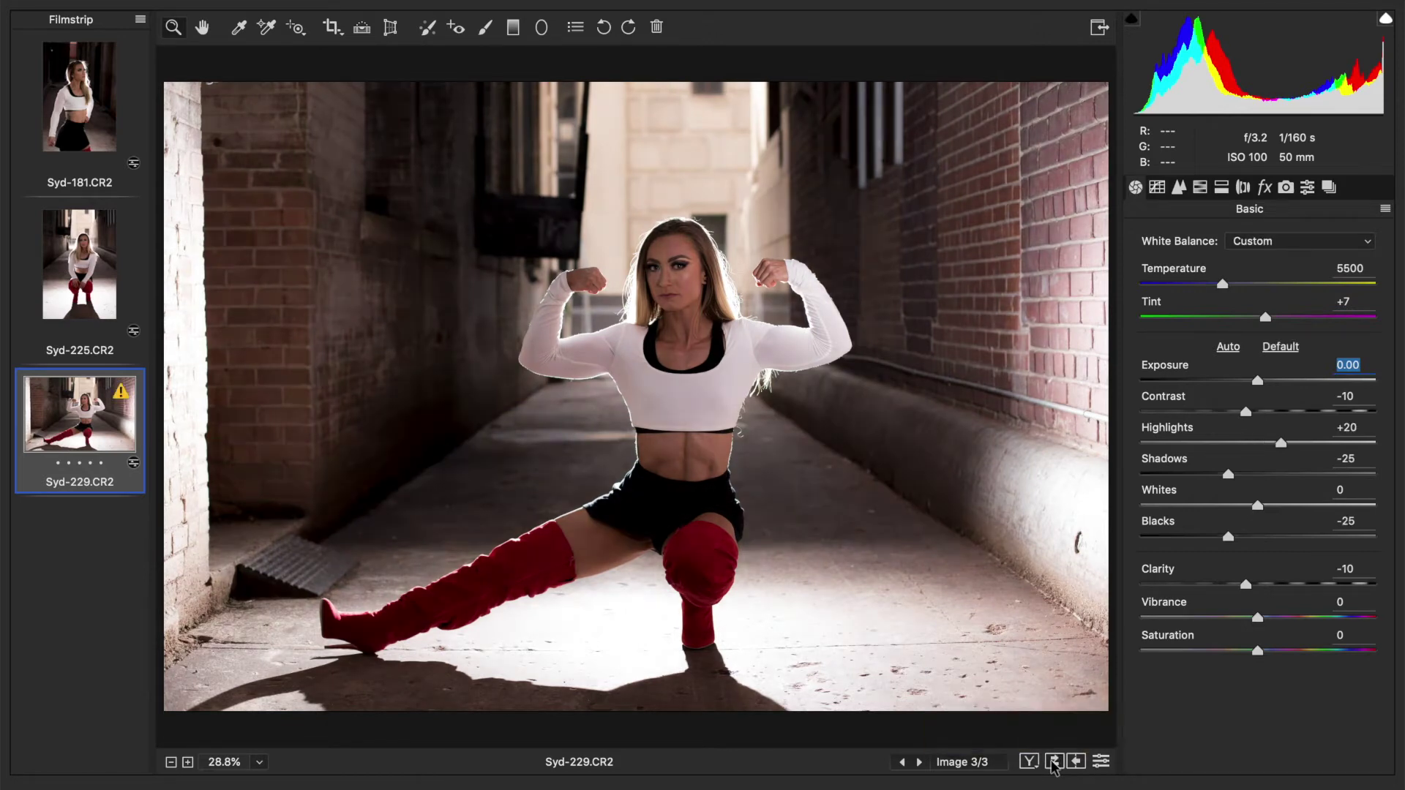
pyautogui.click(1053, 762)
pyautogui.click(1054, 761)
pyautogui.click(1054, 762)
pyautogui.click(1054, 762)
pyautogui.click(1053, 761)
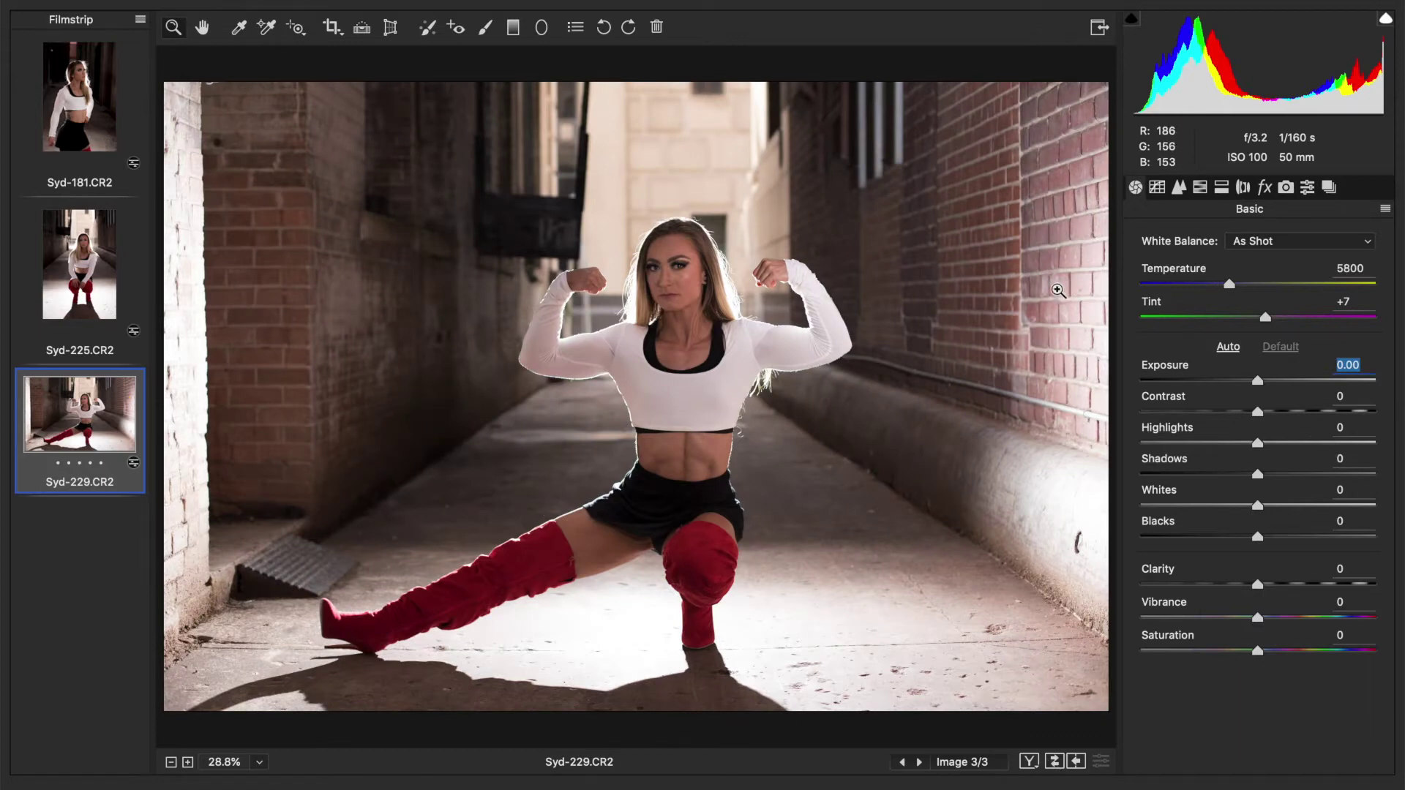
# Set Luminance noise reduction to 30 and Dehaze to +10 on Syd-229.CR2.
pyautogui.click(1179, 189)
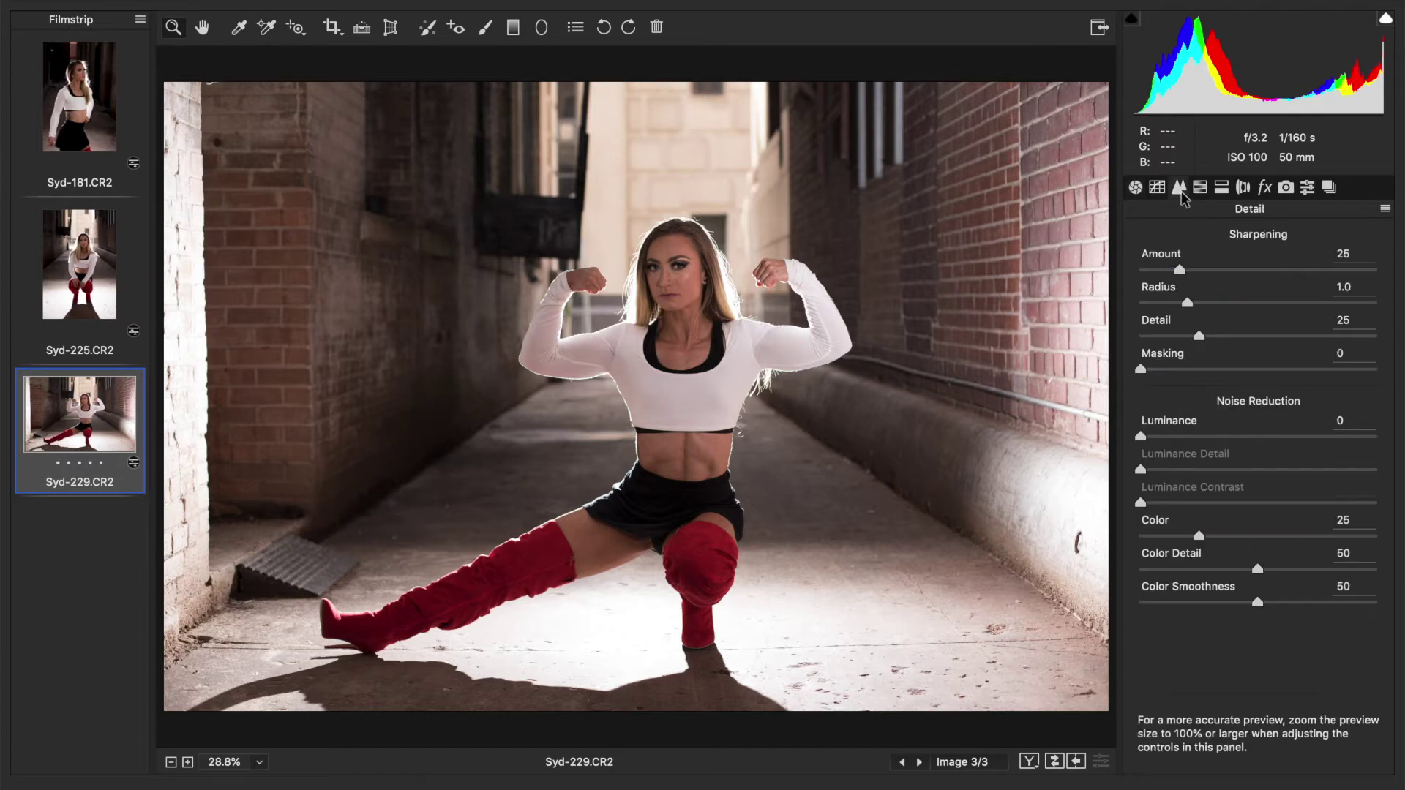
pyautogui.click(1208, 437)
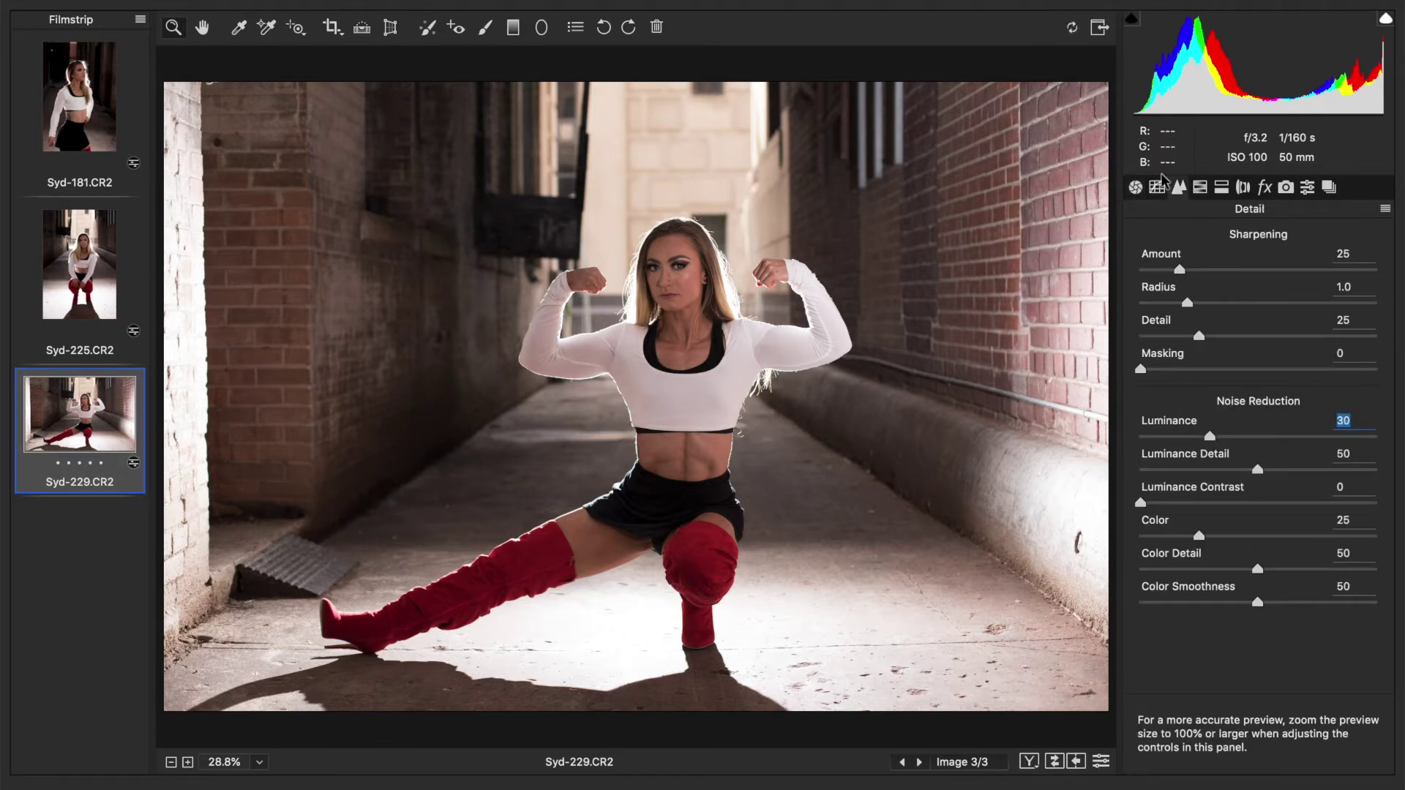
pyautogui.click(1264, 187)
pyautogui.moveTo(1278, 273); pyautogui.dragTo(1272, 275)
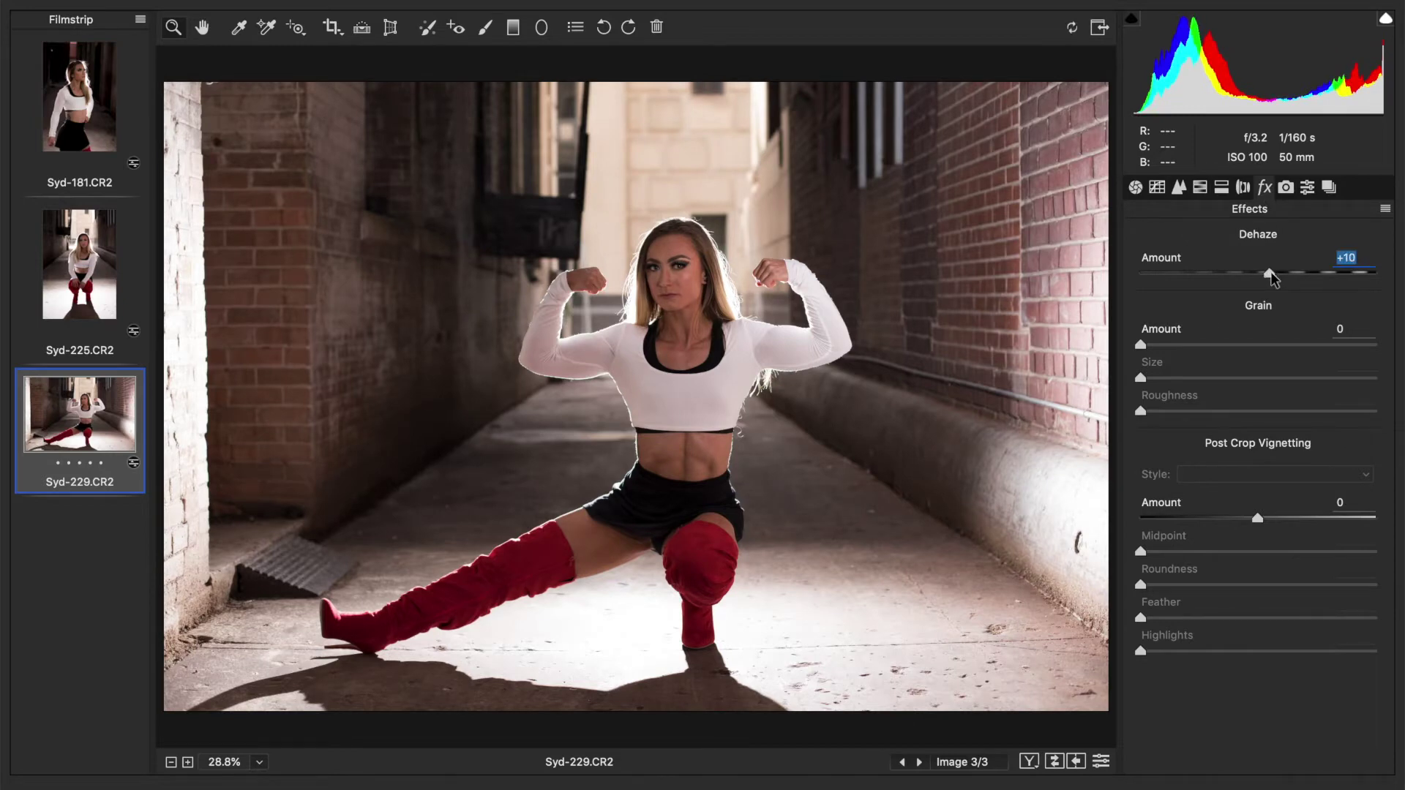
# Set Shadows to -15, Blacks to -15 and Clarity to -10 on Syd-229.CR2.
pyautogui.click(1136, 188)
pyautogui.moveTo(1256, 540); pyautogui.dragTo(1241, 536)
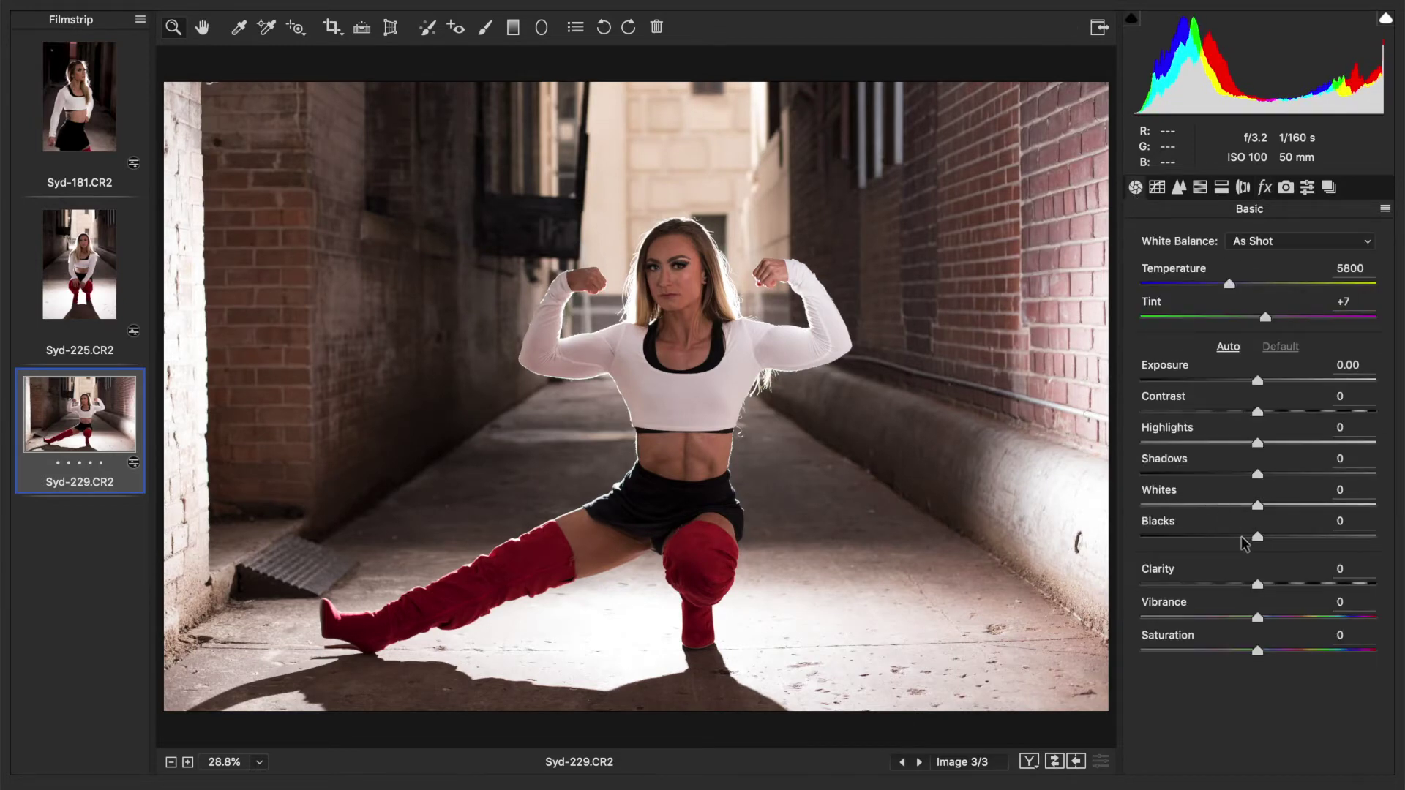
pyautogui.click(1240, 474)
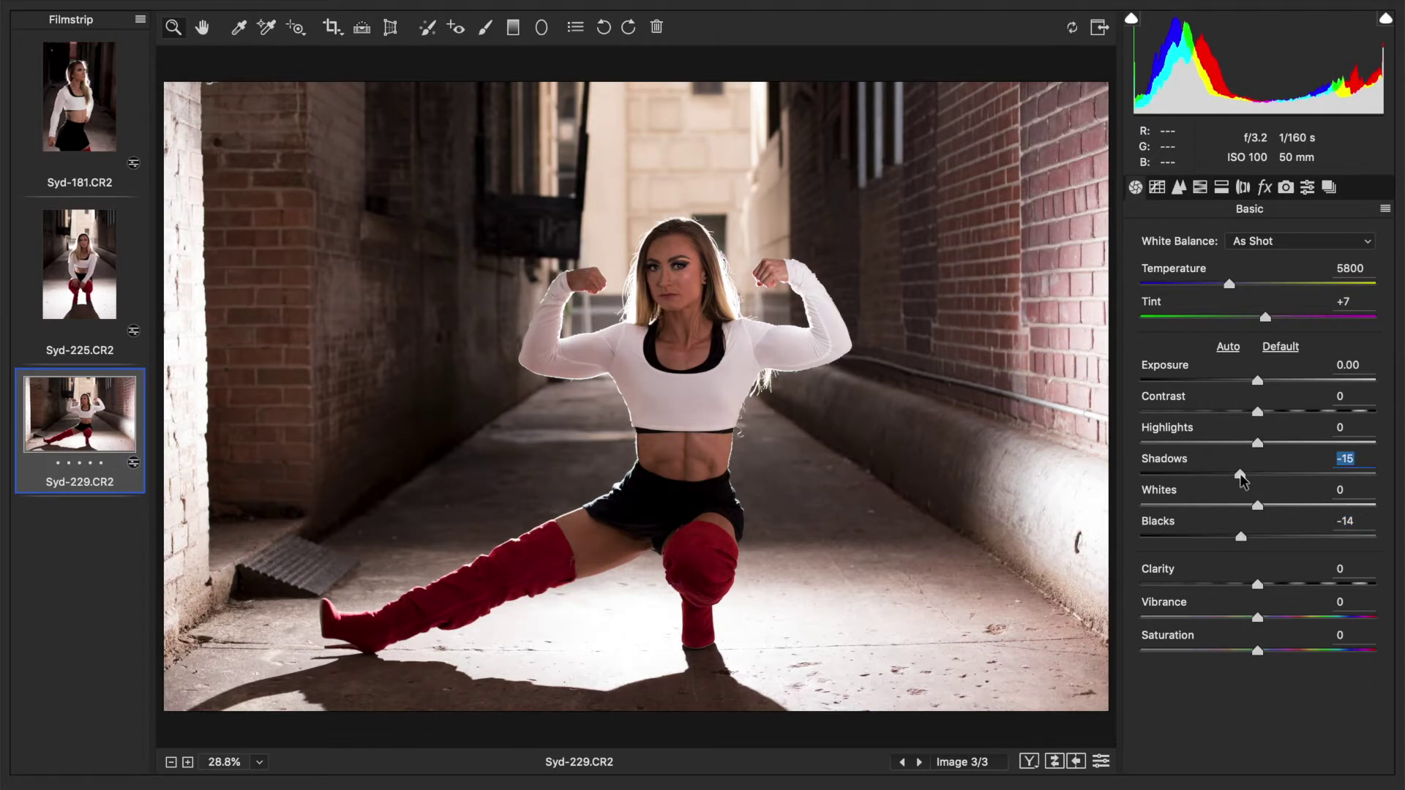
pyautogui.click(1241, 537)
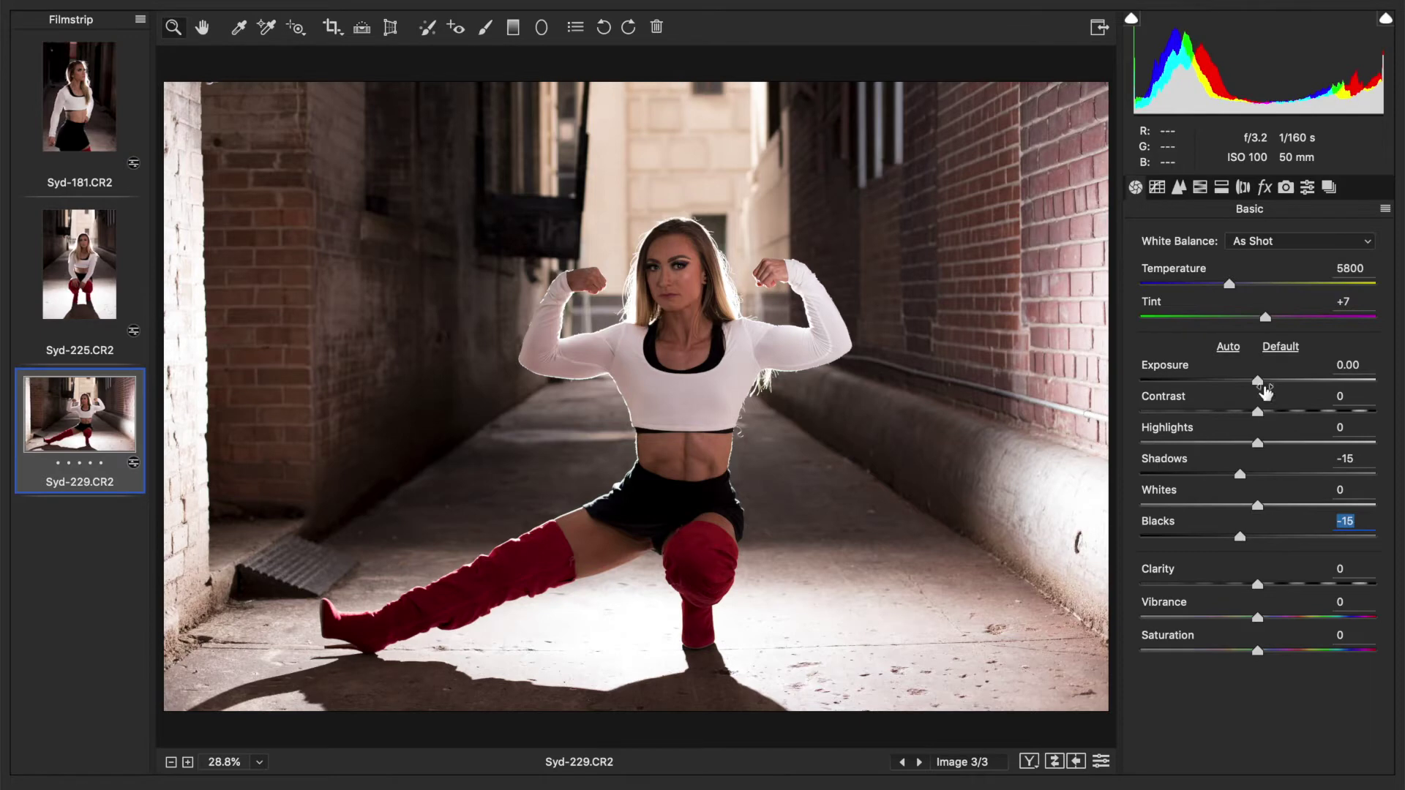
pyautogui.click(1242, 585)
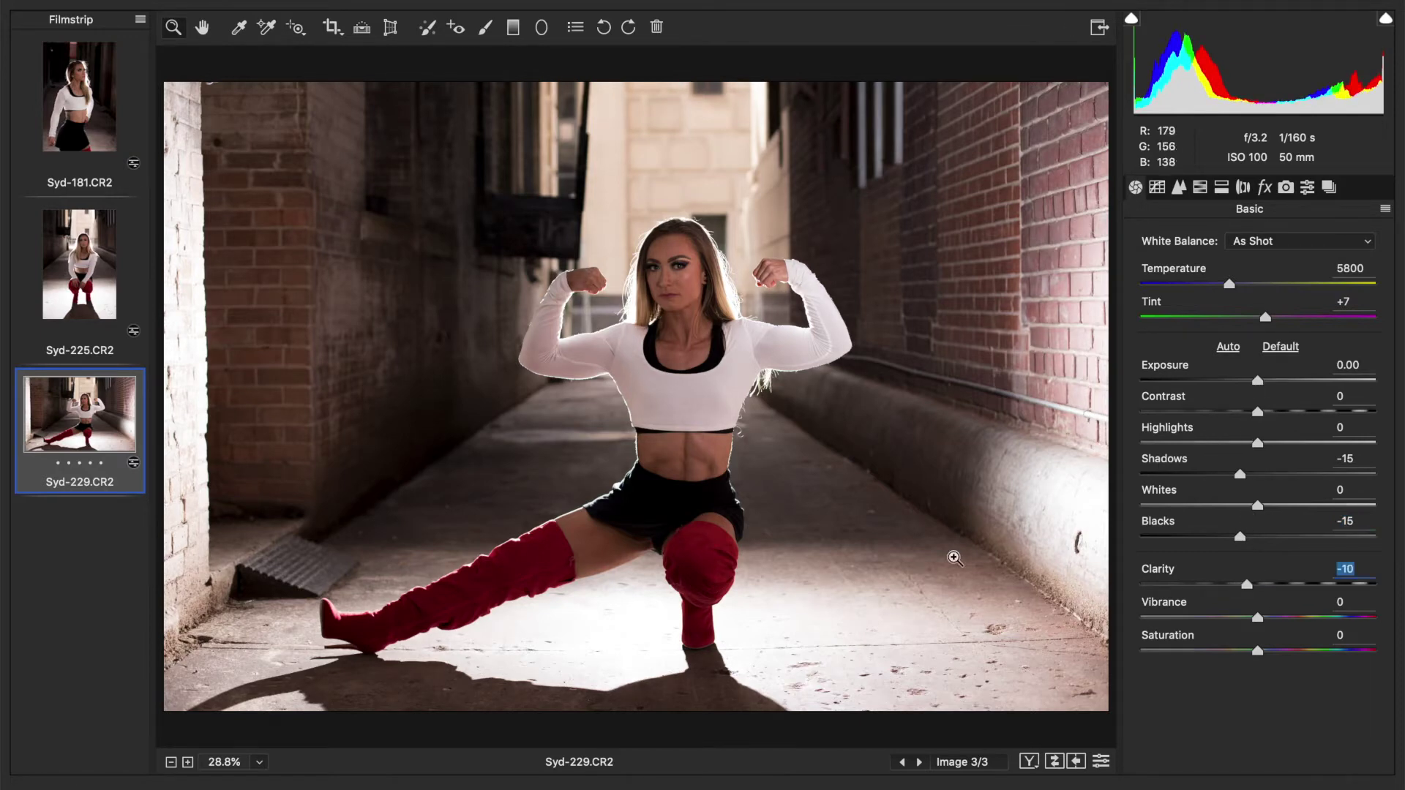
# Compare the new settings of Syd-229.CR2 with the before version, ending on the new edit.
pyautogui.click(1054, 761)
pyautogui.click(1054, 761)
pyautogui.click(1053, 761)
pyautogui.click(1053, 761)
# Save all three selected photos as JPEG files at quality 12 in the same location, keeping their document names.
pyautogui.keyDown('shift'); pyautogui.click(93, 128); pyautogui.keyUp('shift')
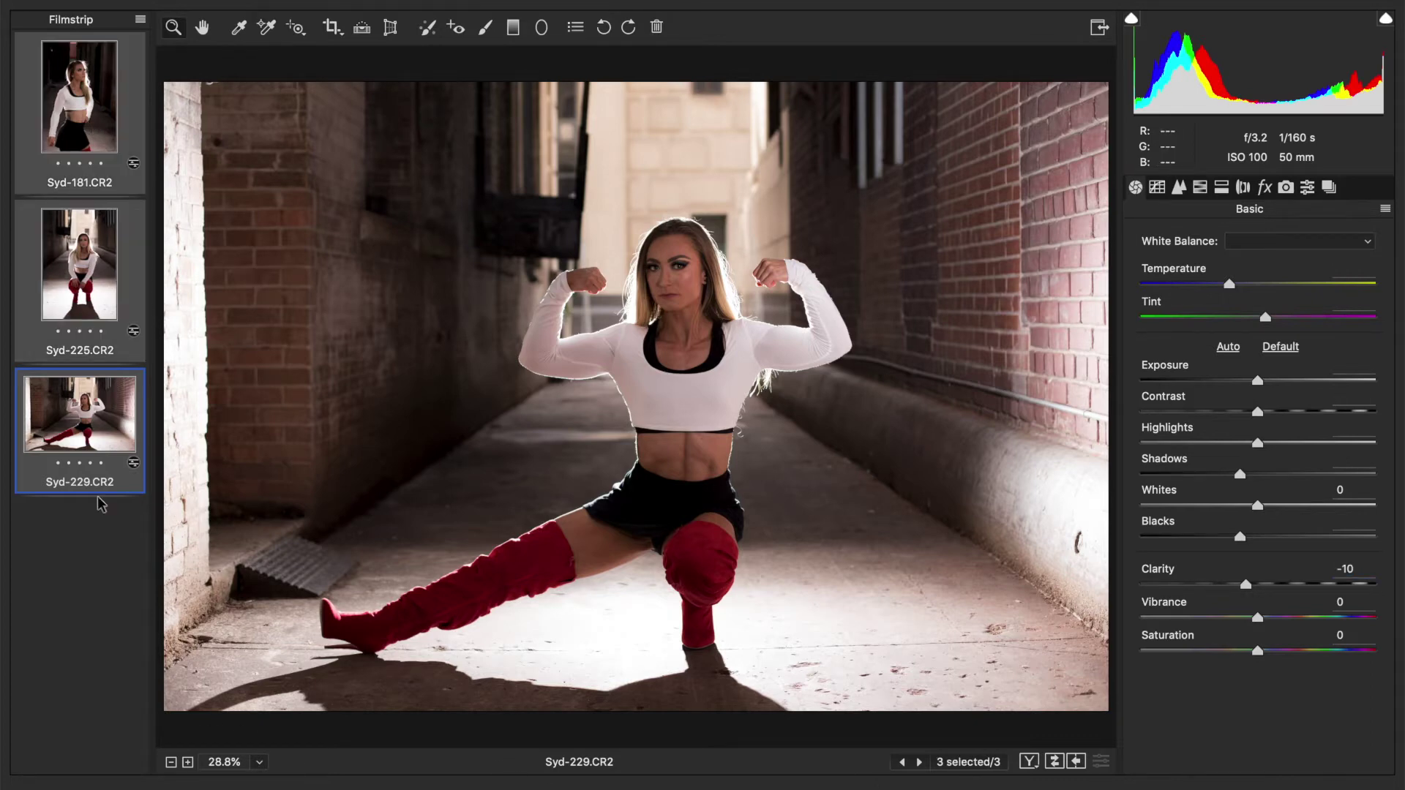
pyautogui.press('super+s')
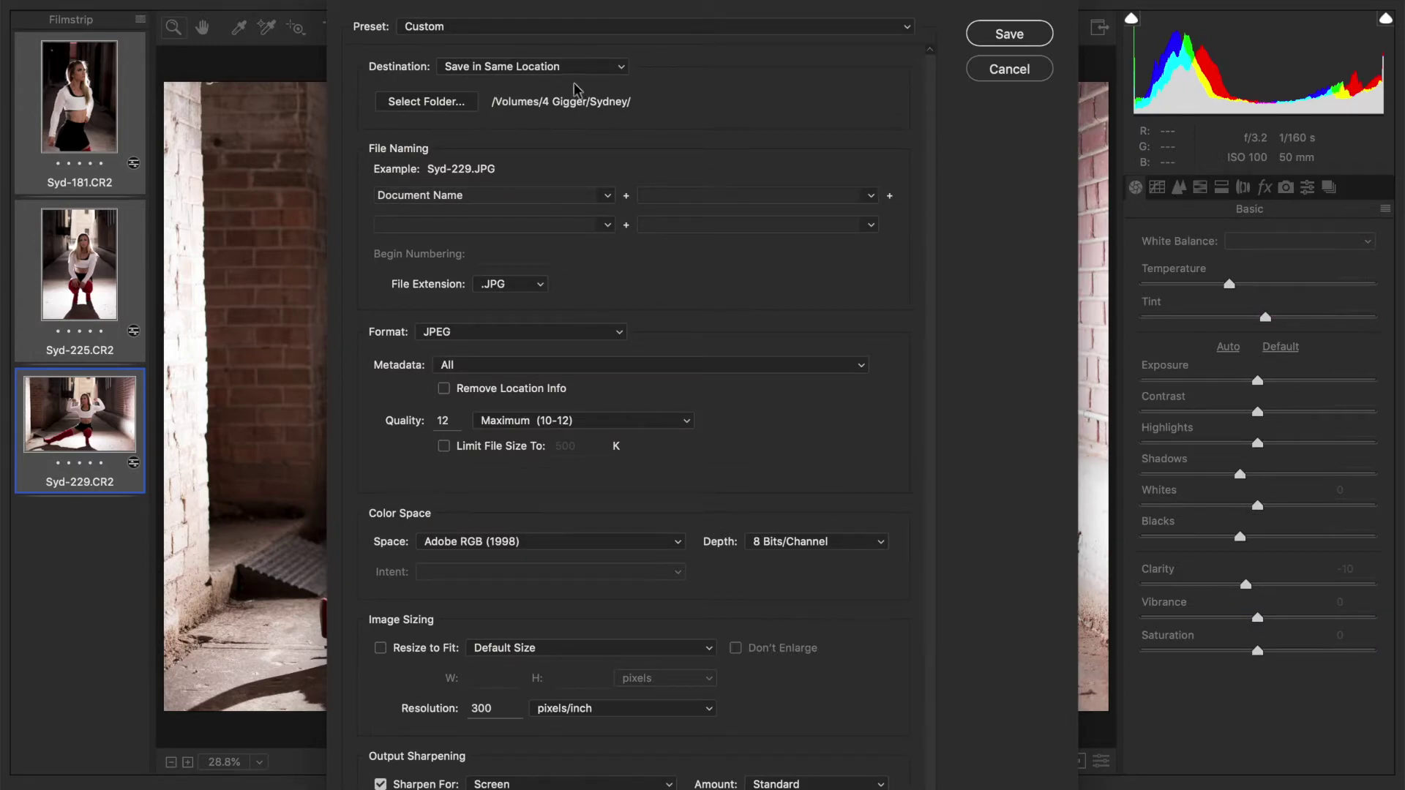
pyautogui.click(447, 106)
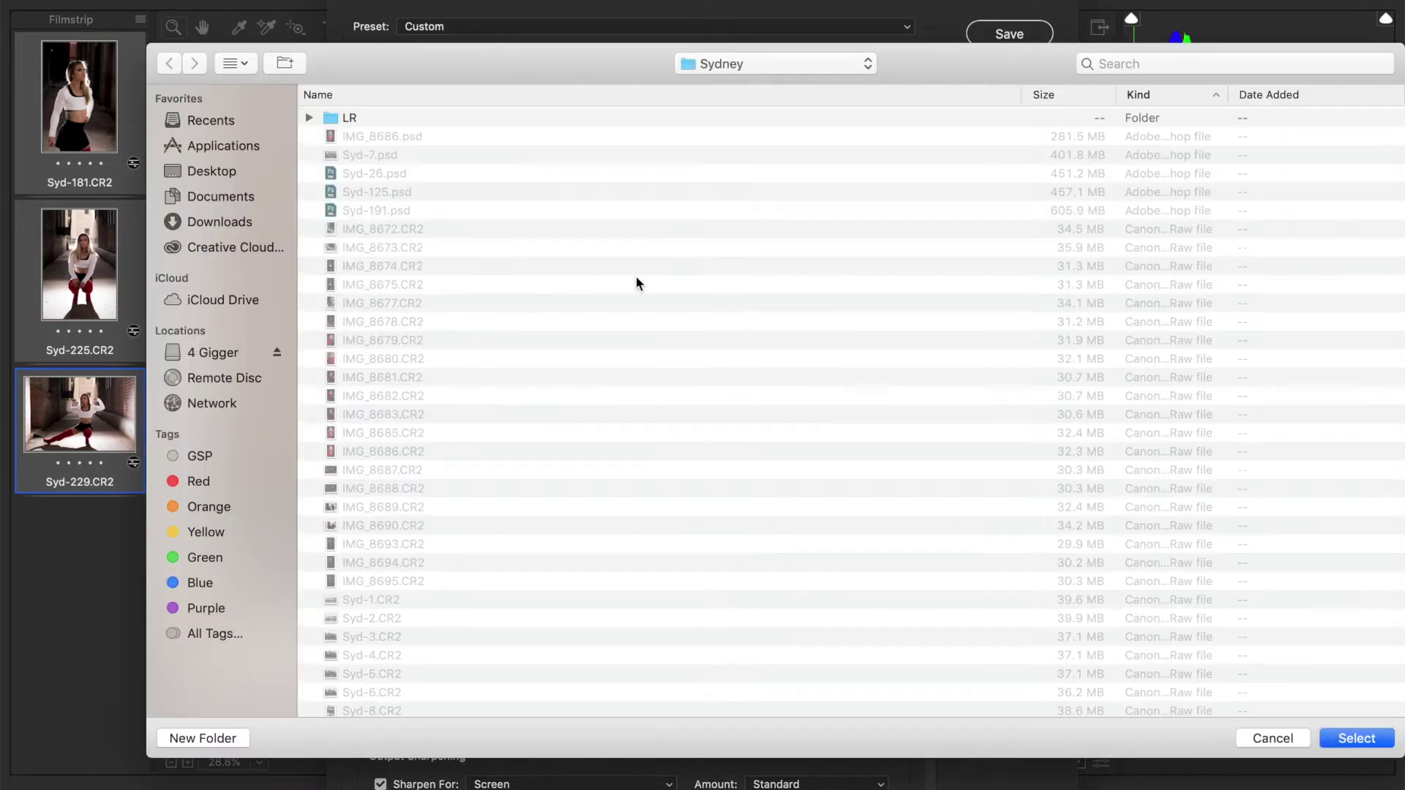
pyautogui.click(1275, 741)
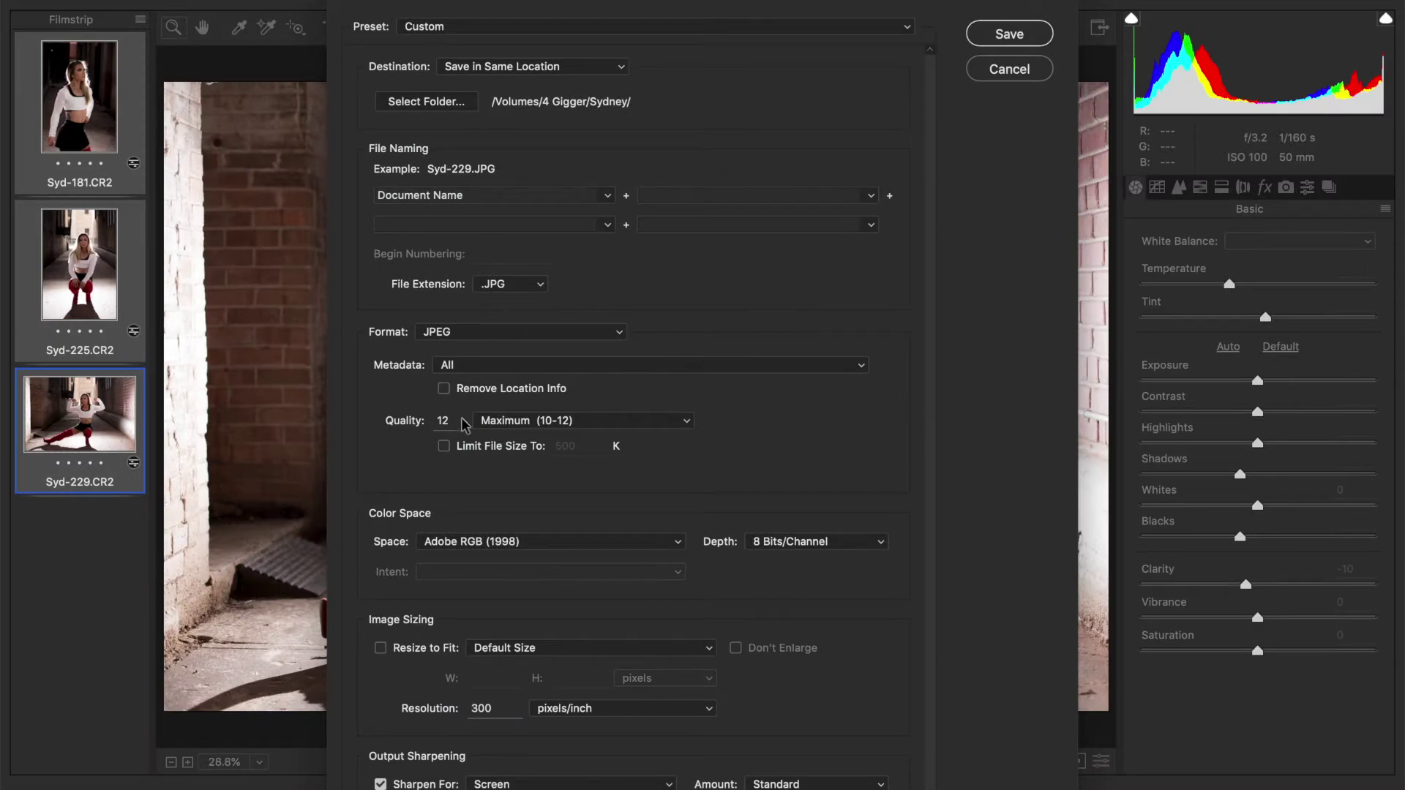
pyautogui.click(571, 426)
pyautogui.click(573, 426)
pyautogui.scroll(-1, 664, 558)
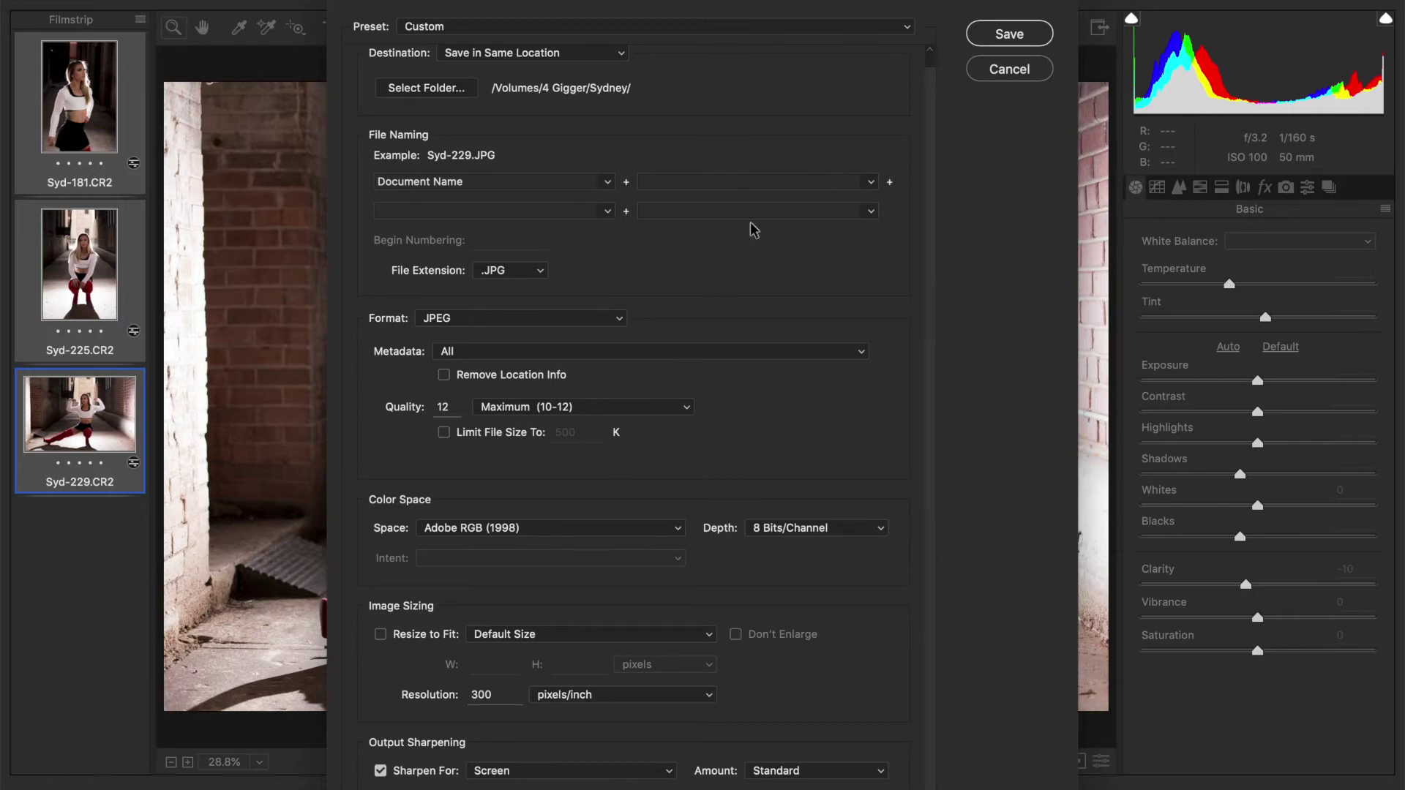
pyautogui.scroll(1, 542, 196)
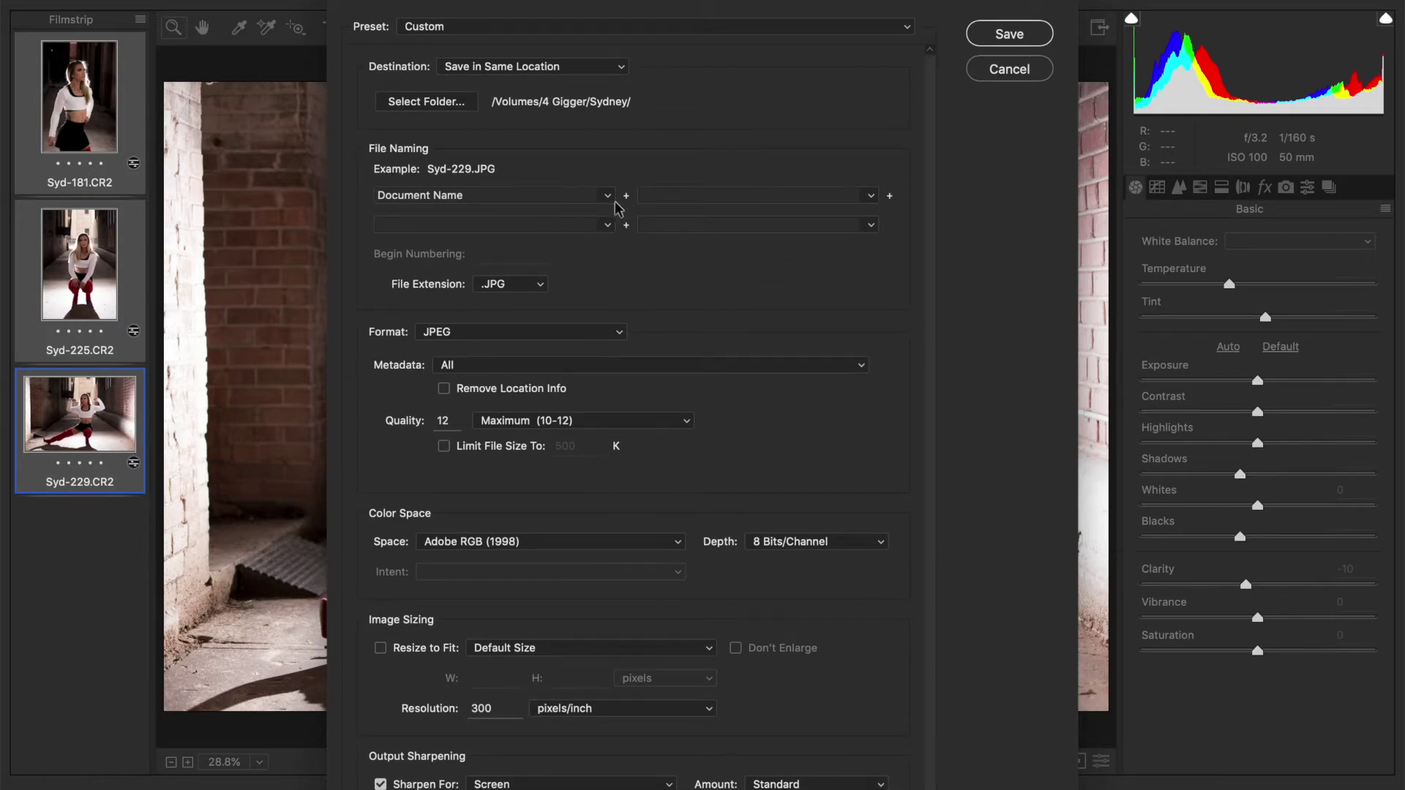
pyautogui.click(611, 198)
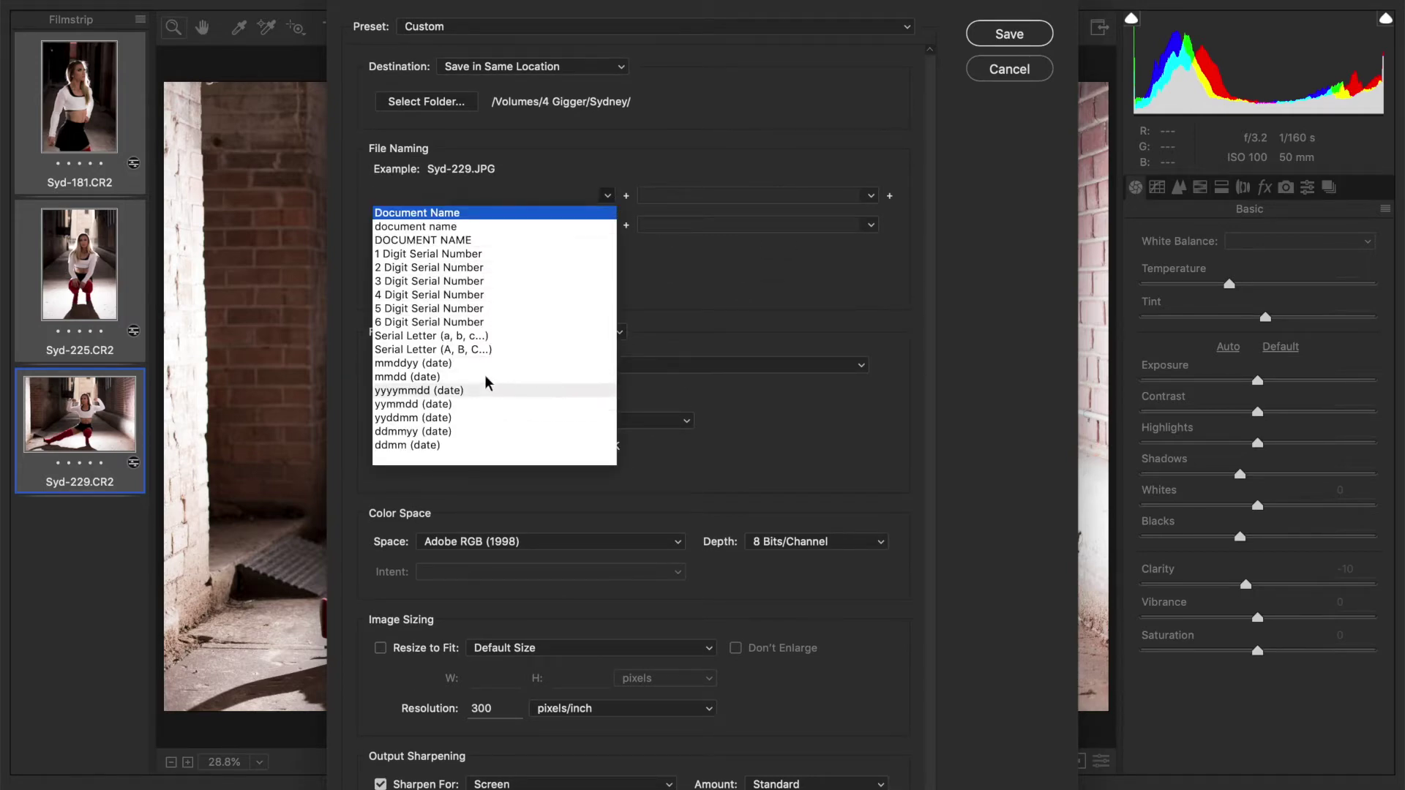
pyautogui.click(557, 172)
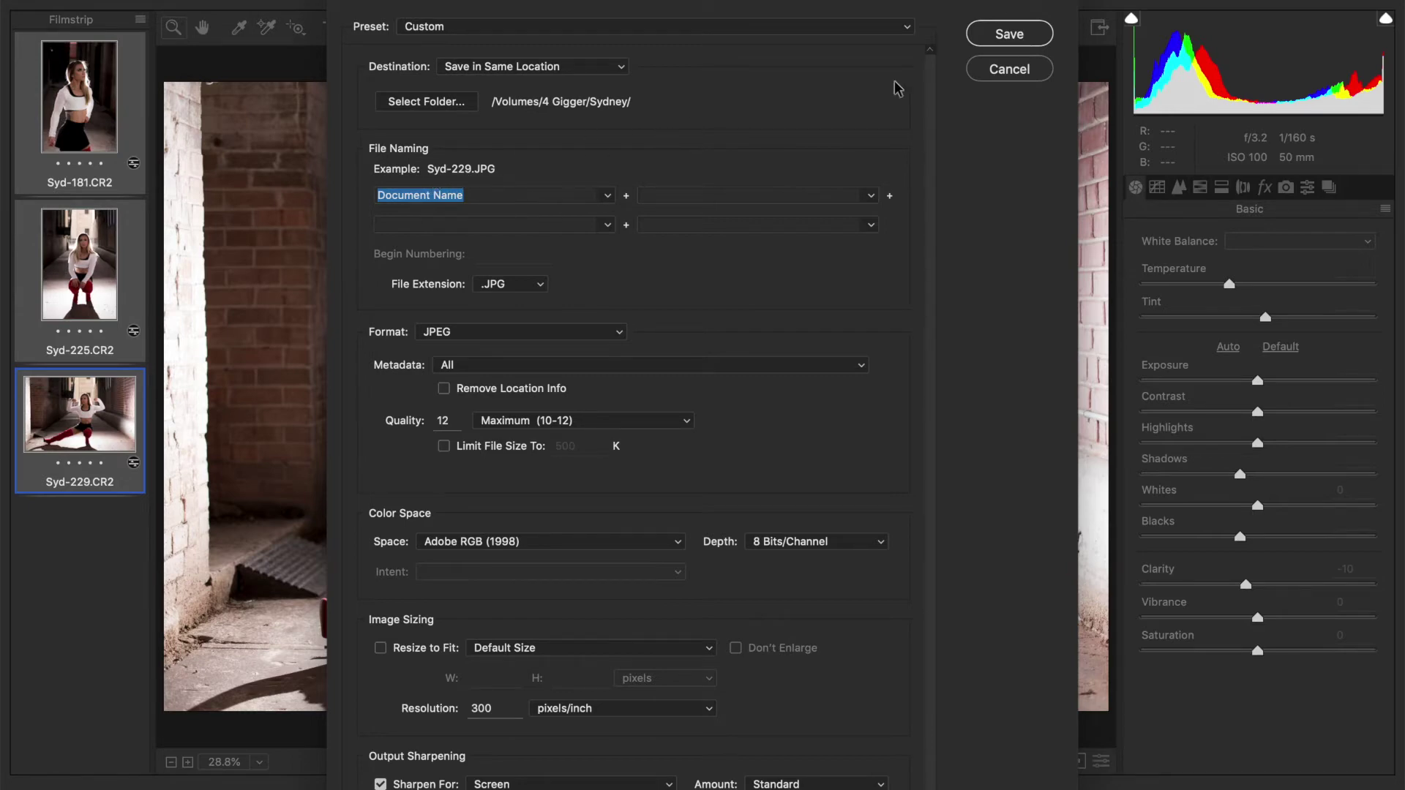
pyautogui.click(1014, 35)
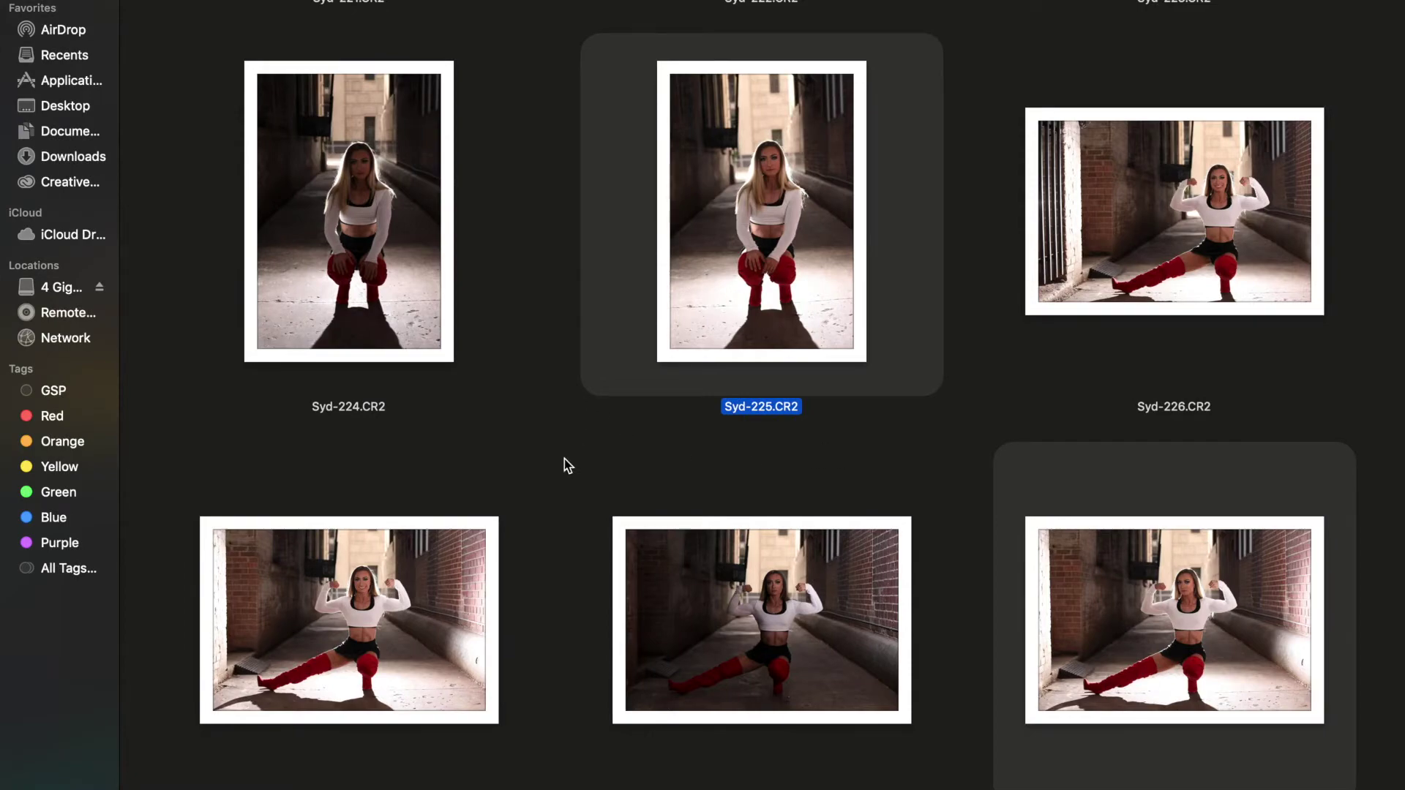
# Locate the exported Syd-229.JPG in Finder and open it in Adobe Photoshop CC 2018.
pyautogui.scroll(5, 564, 458)
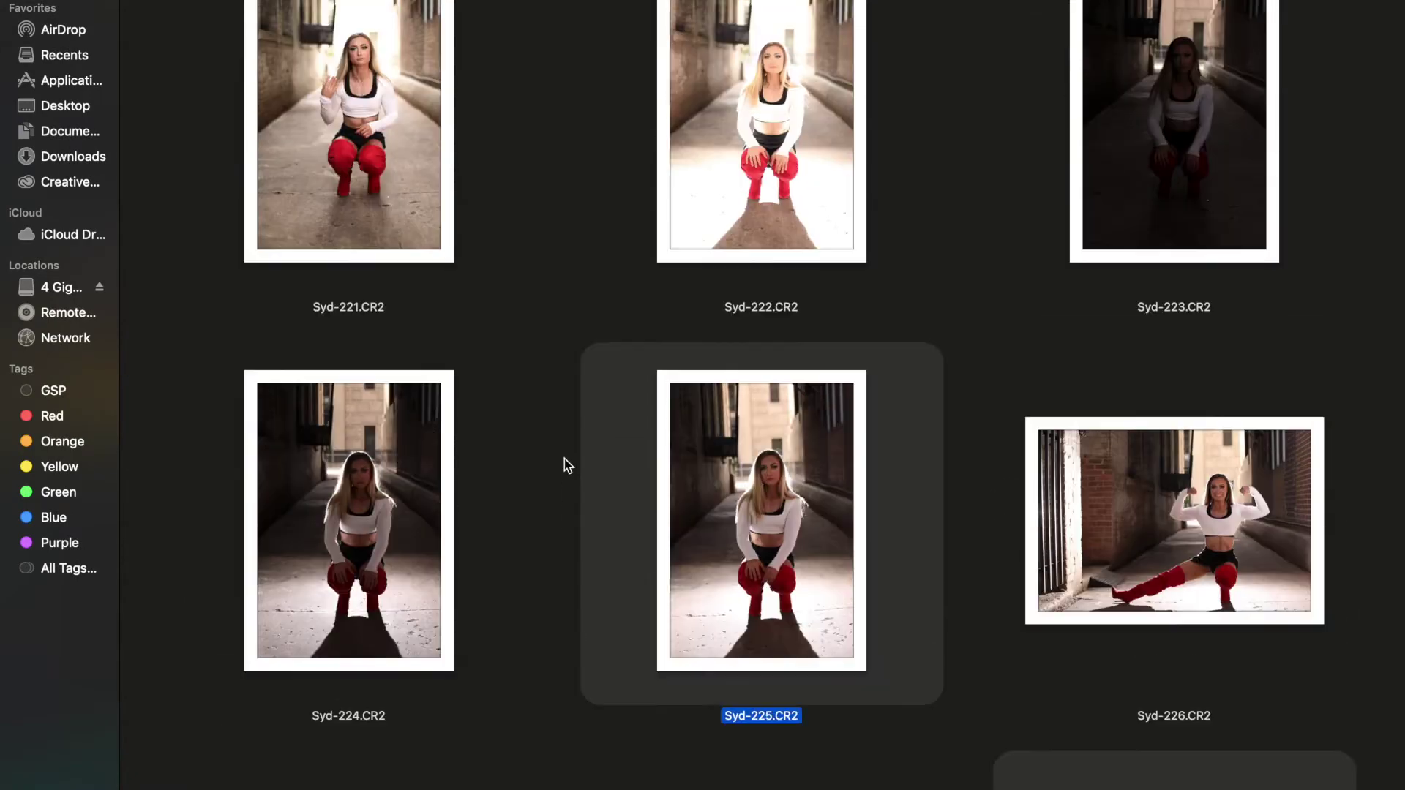
pyautogui.scroll(-5, 564, 459)
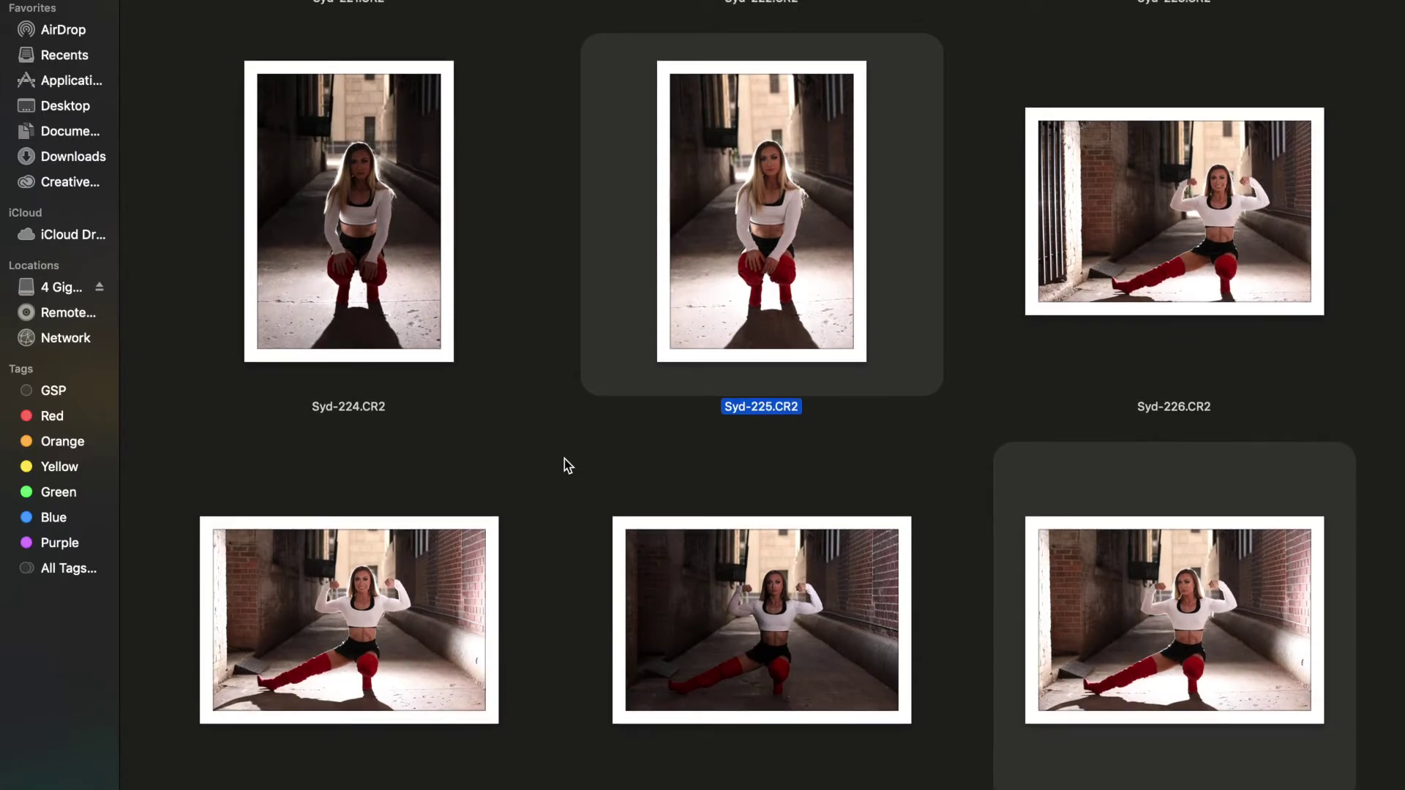
pyautogui.click(956, 538)
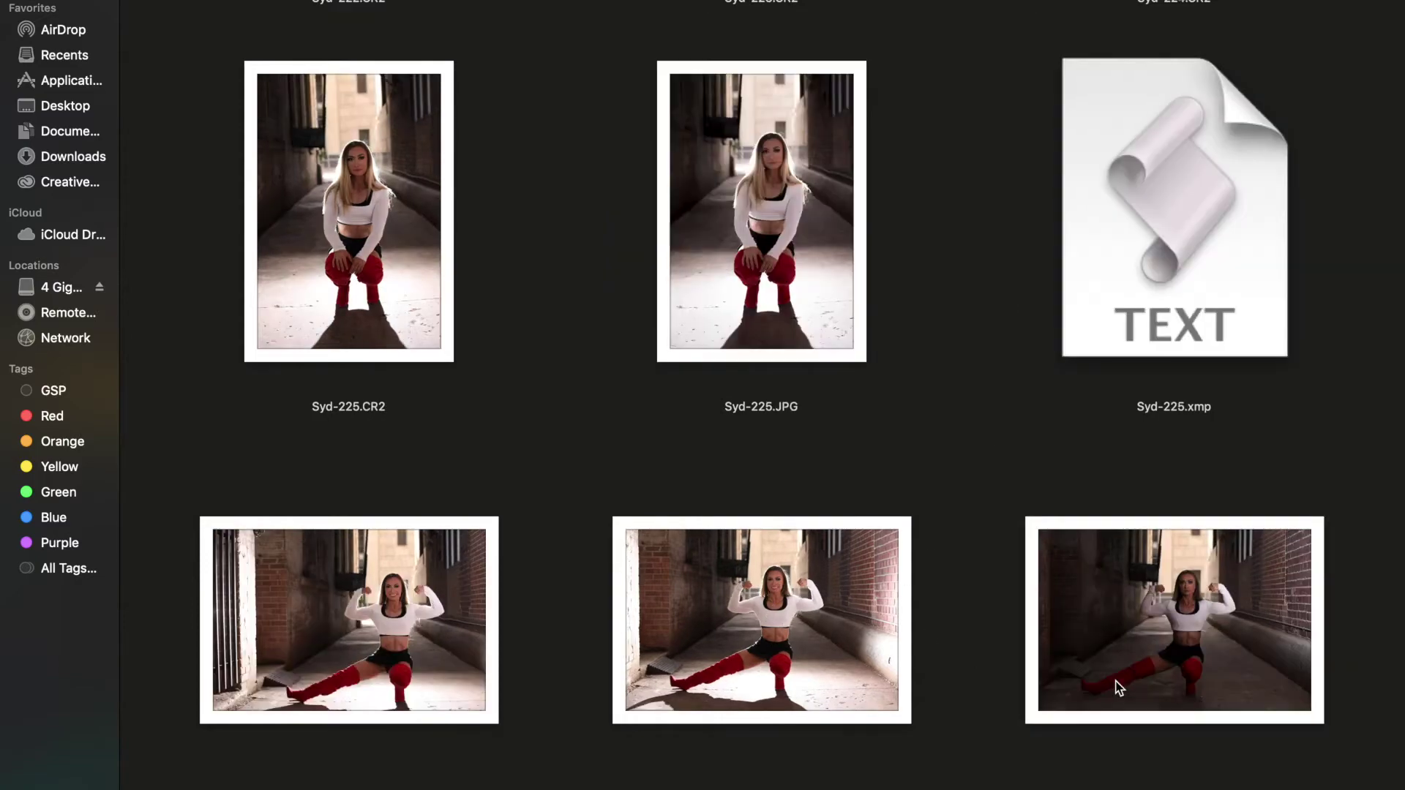
pyautogui.rightClick(1115, 685)
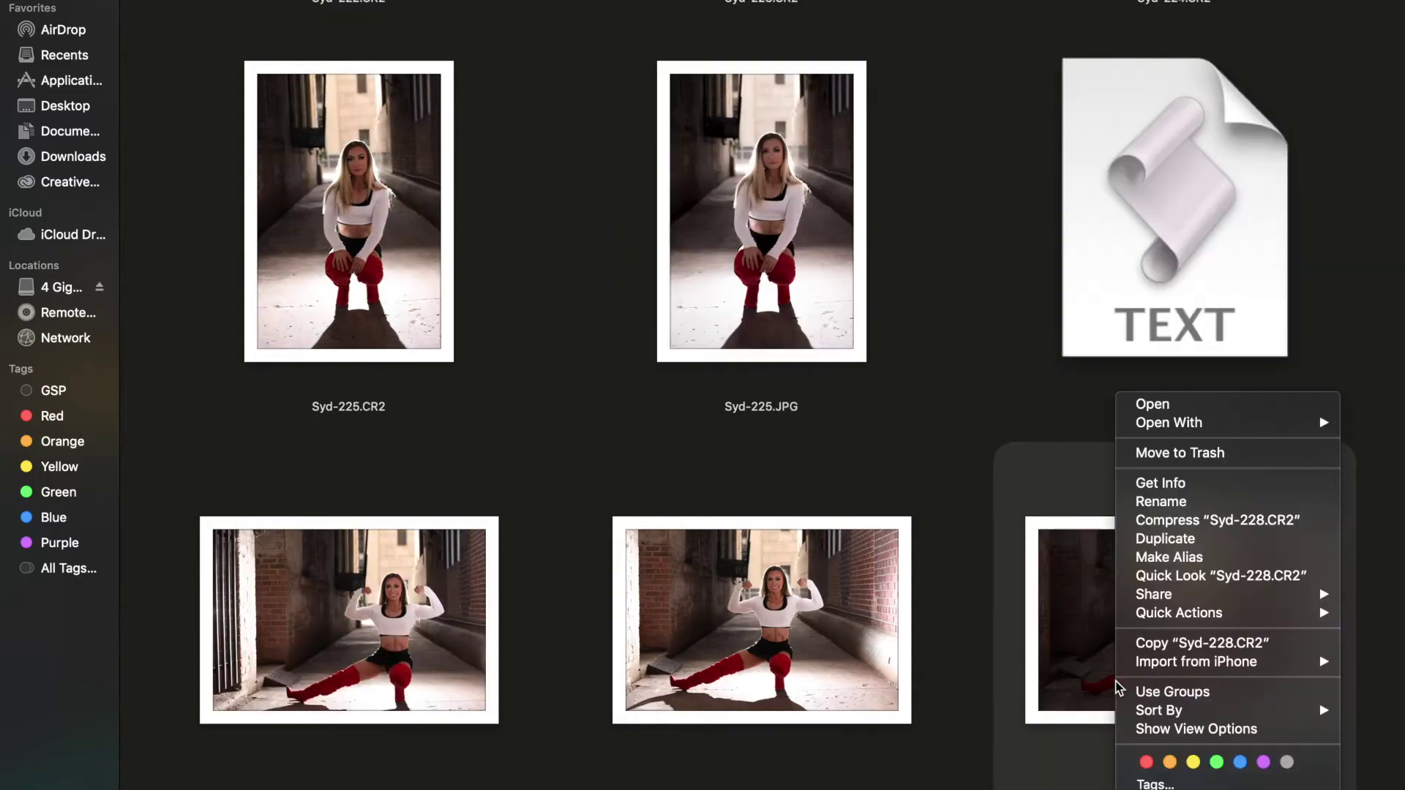
pyautogui.click(976, 651)
pyautogui.scroll(-5, 978, 652)
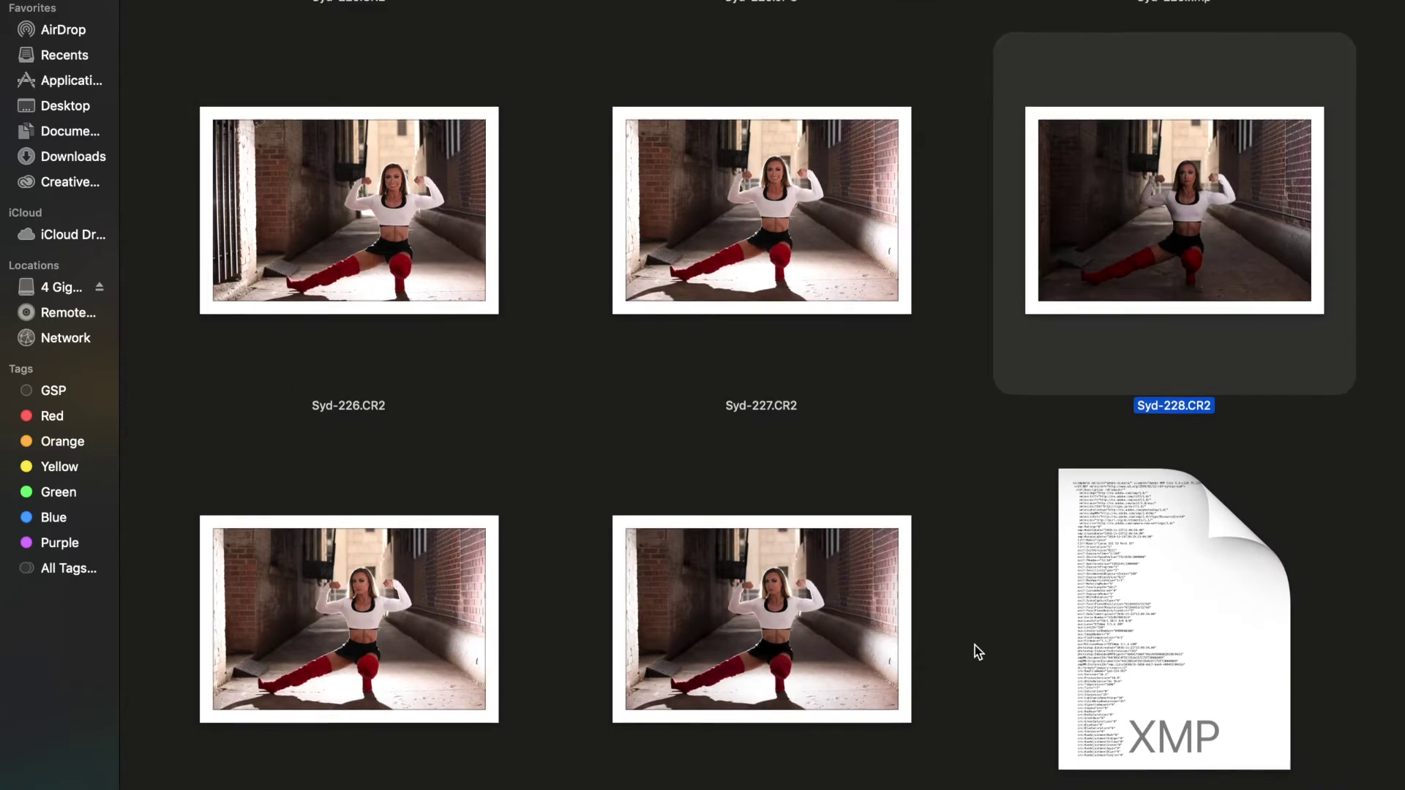
pyautogui.click(785, 658)
pyautogui.rightClick(785, 657)
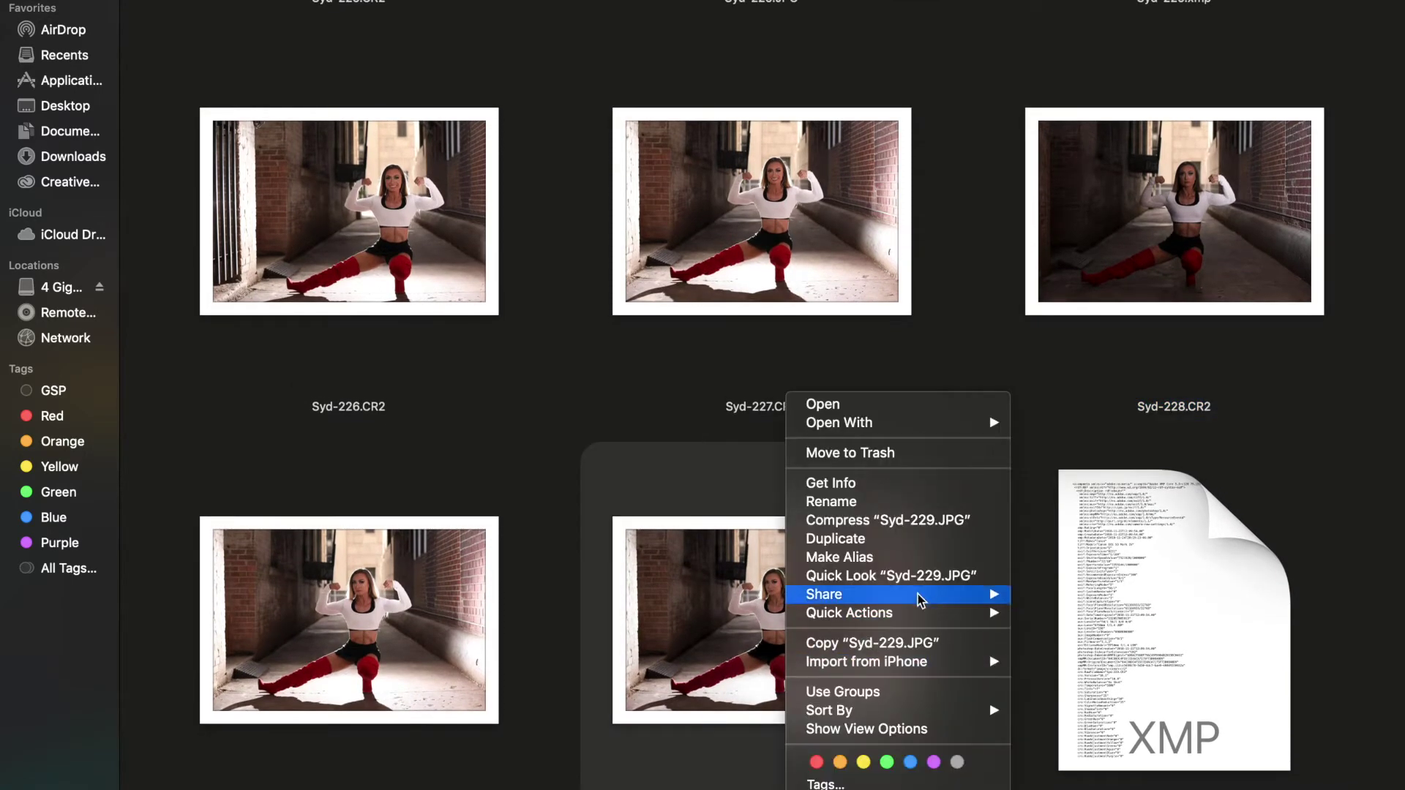
pyautogui.moveTo(931, 597)
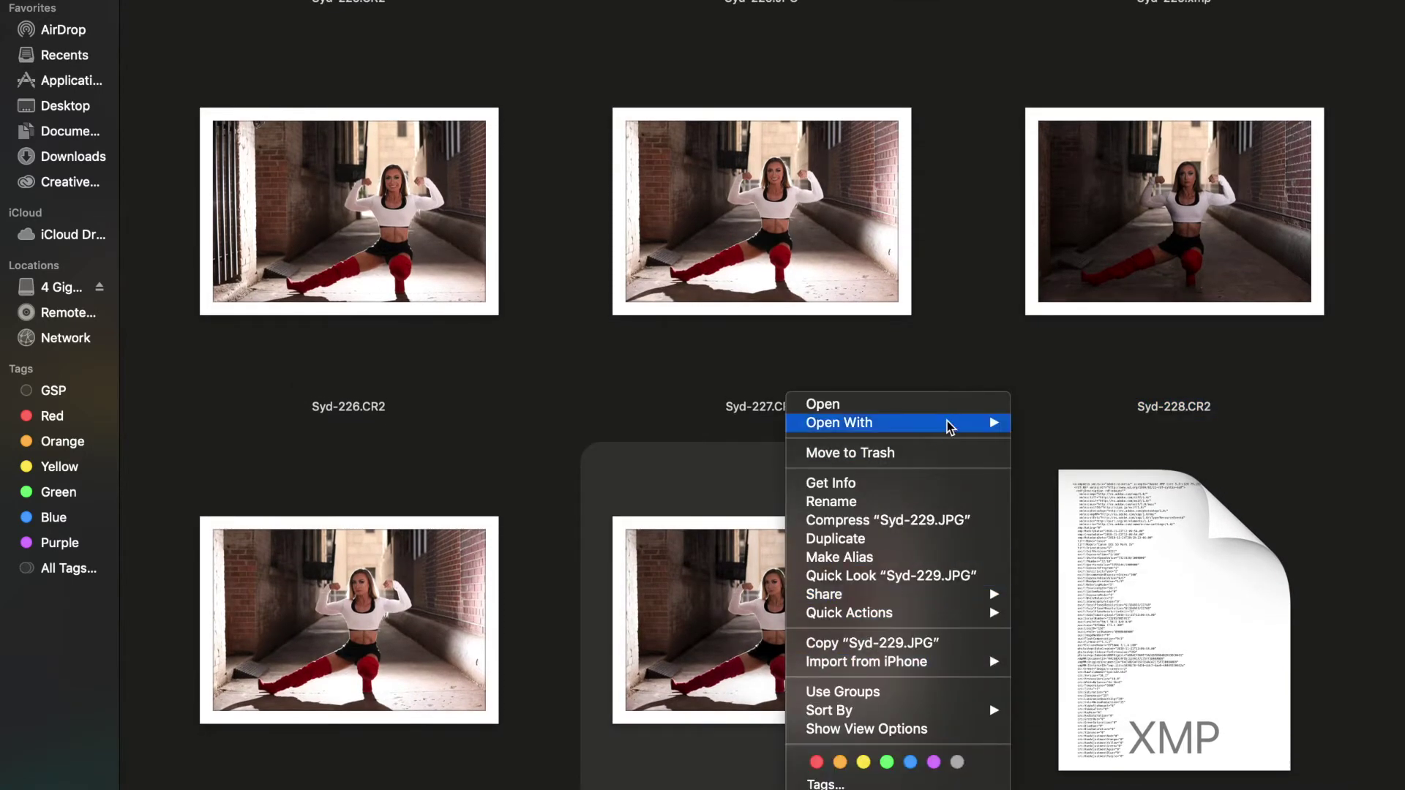
pyautogui.moveTo(949, 424)
pyautogui.click(1086, 456)
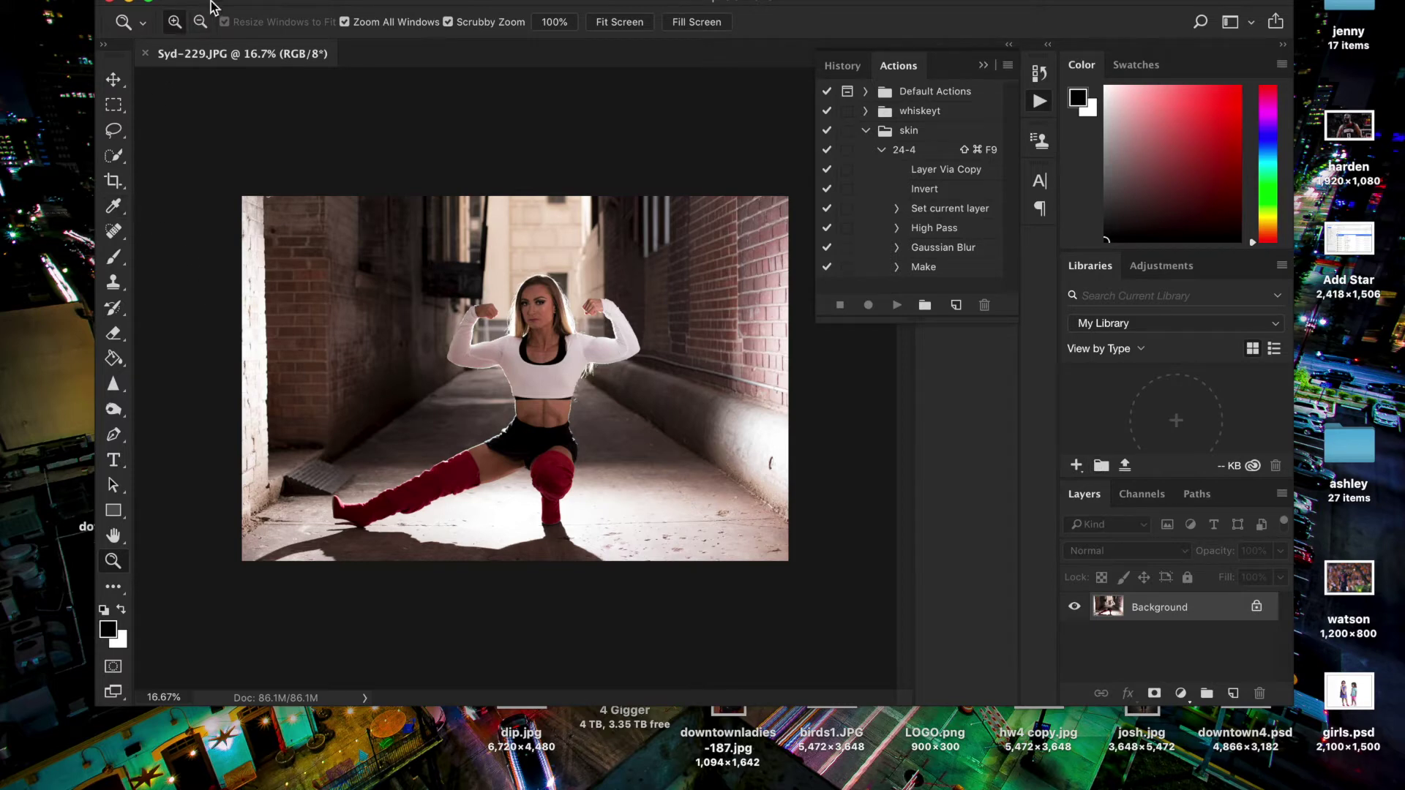
# Duplicate the Background layer of Syd-229.JPG.
pyautogui.moveTo(211, 6); pyautogui.dragTo(189, 23)
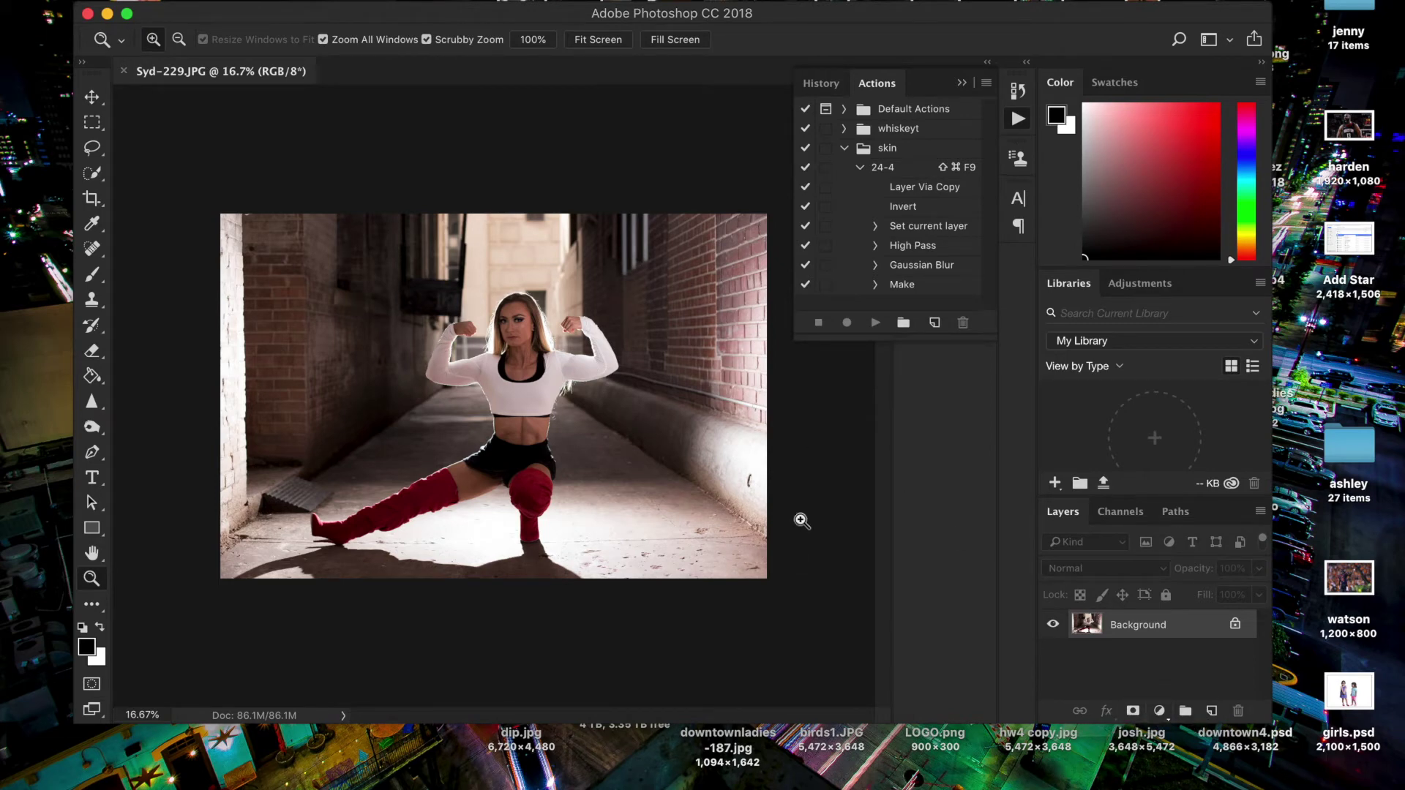
pyautogui.rightClick(559, 450)
pyautogui.click(577, 457)
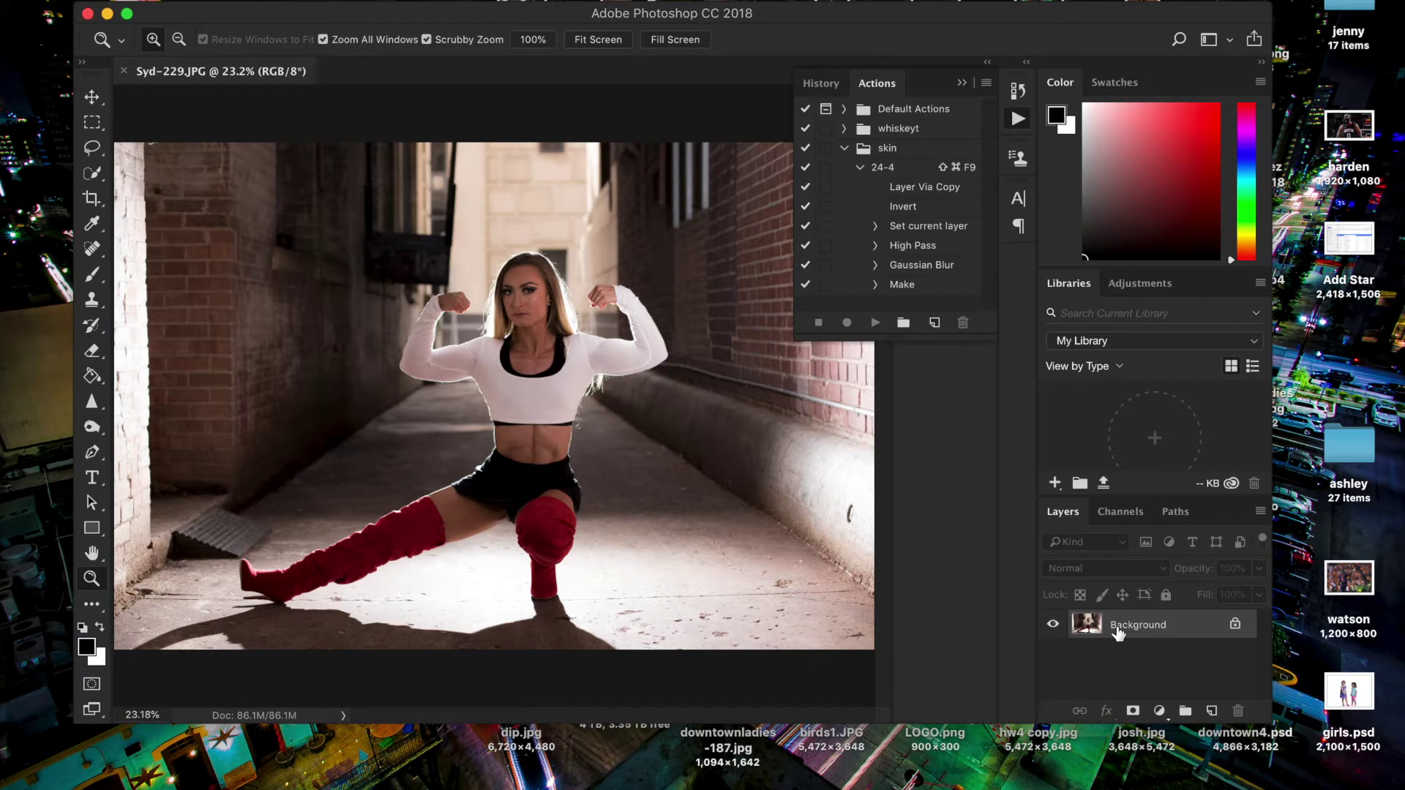
pyautogui.press('super+j')
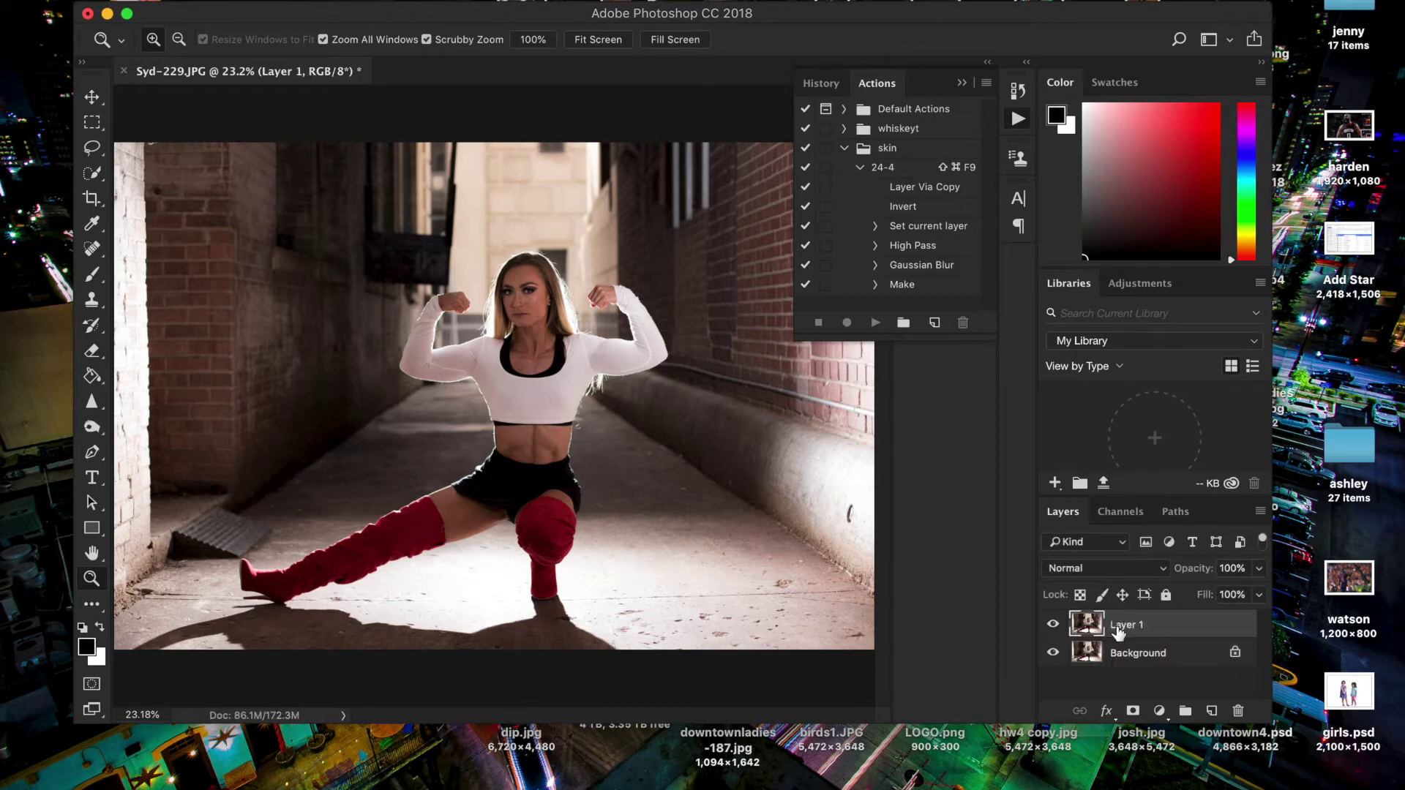
# Invert the colors of the duplicated layer and set its blend mode to Vivid Light.
pyautogui.press('super+i')
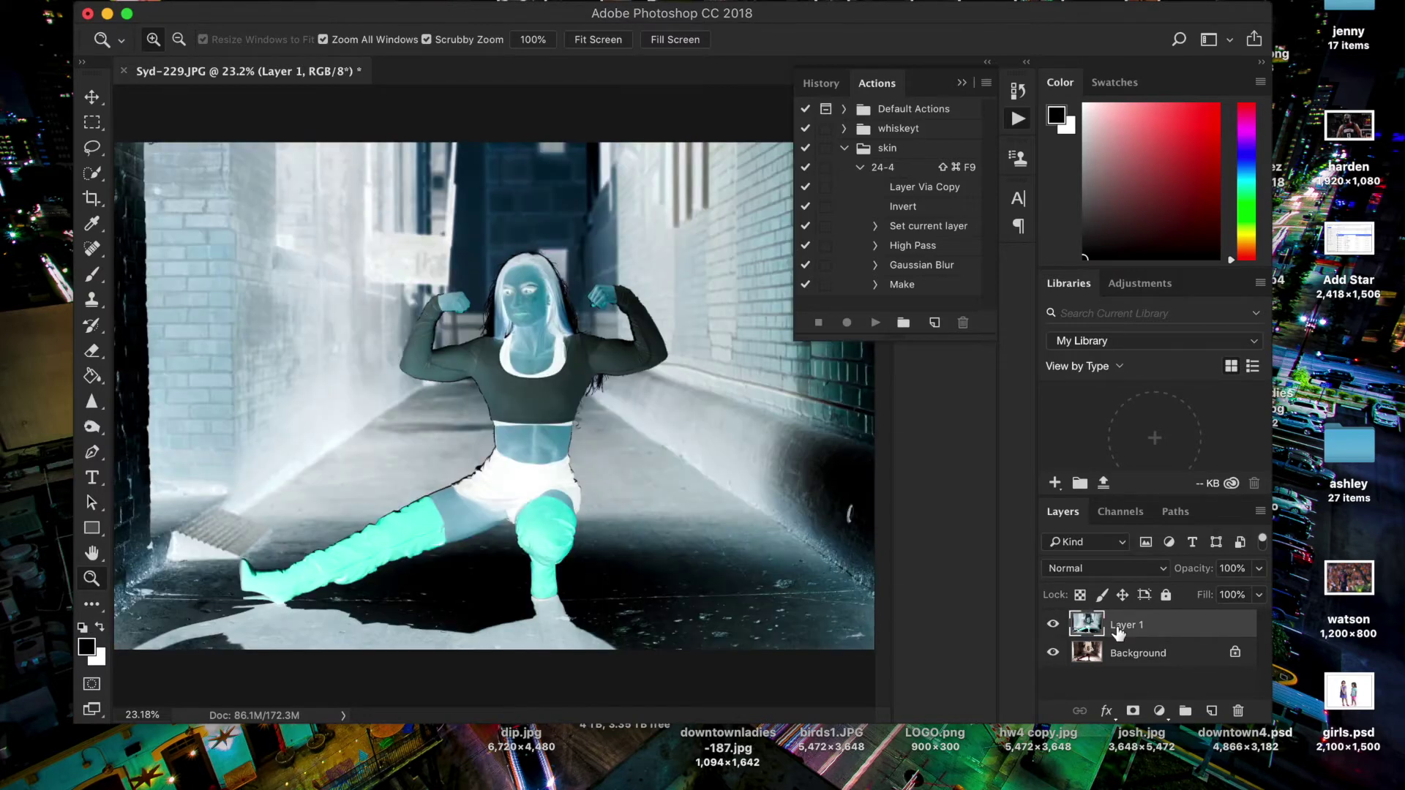
pyautogui.click(1095, 569)
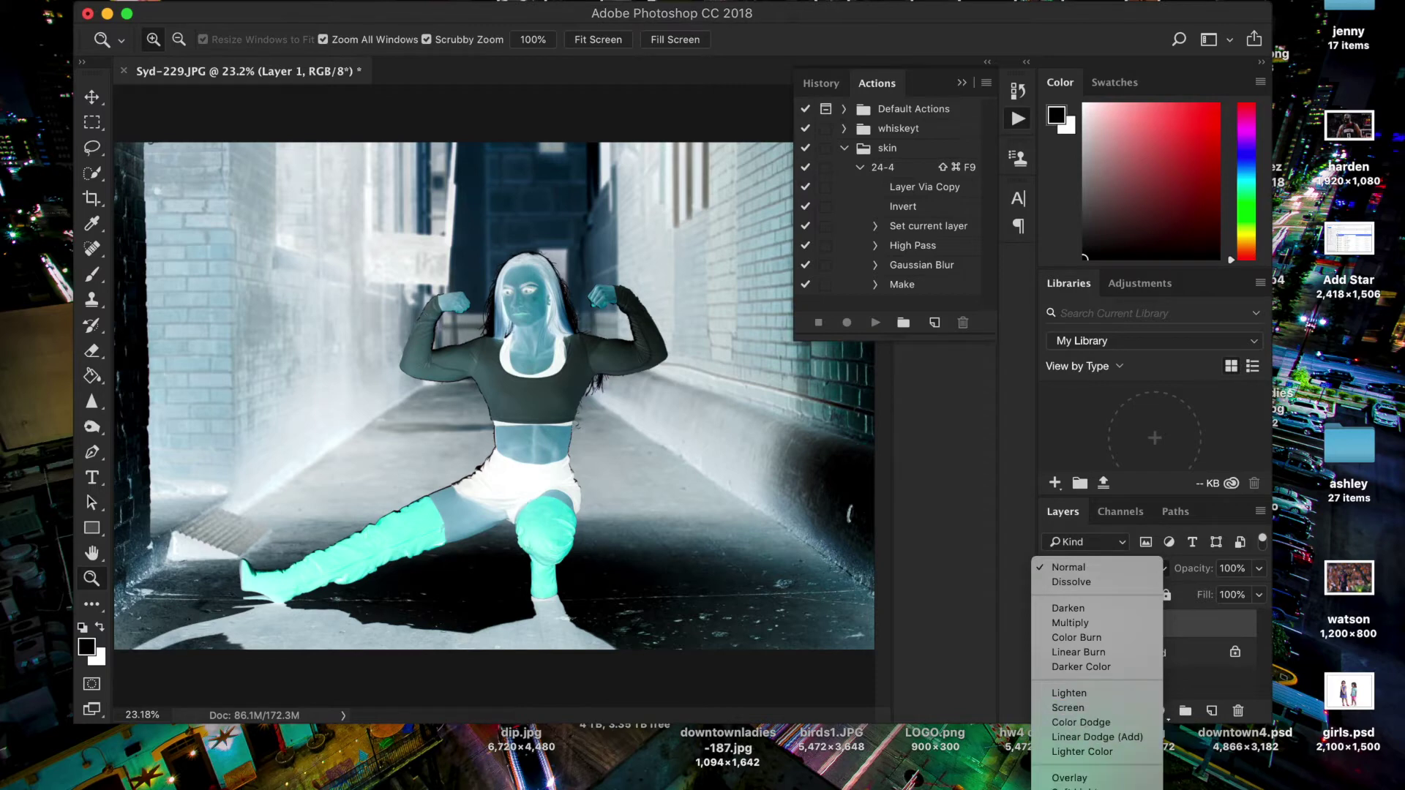
pyautogui.click(1074, 789)
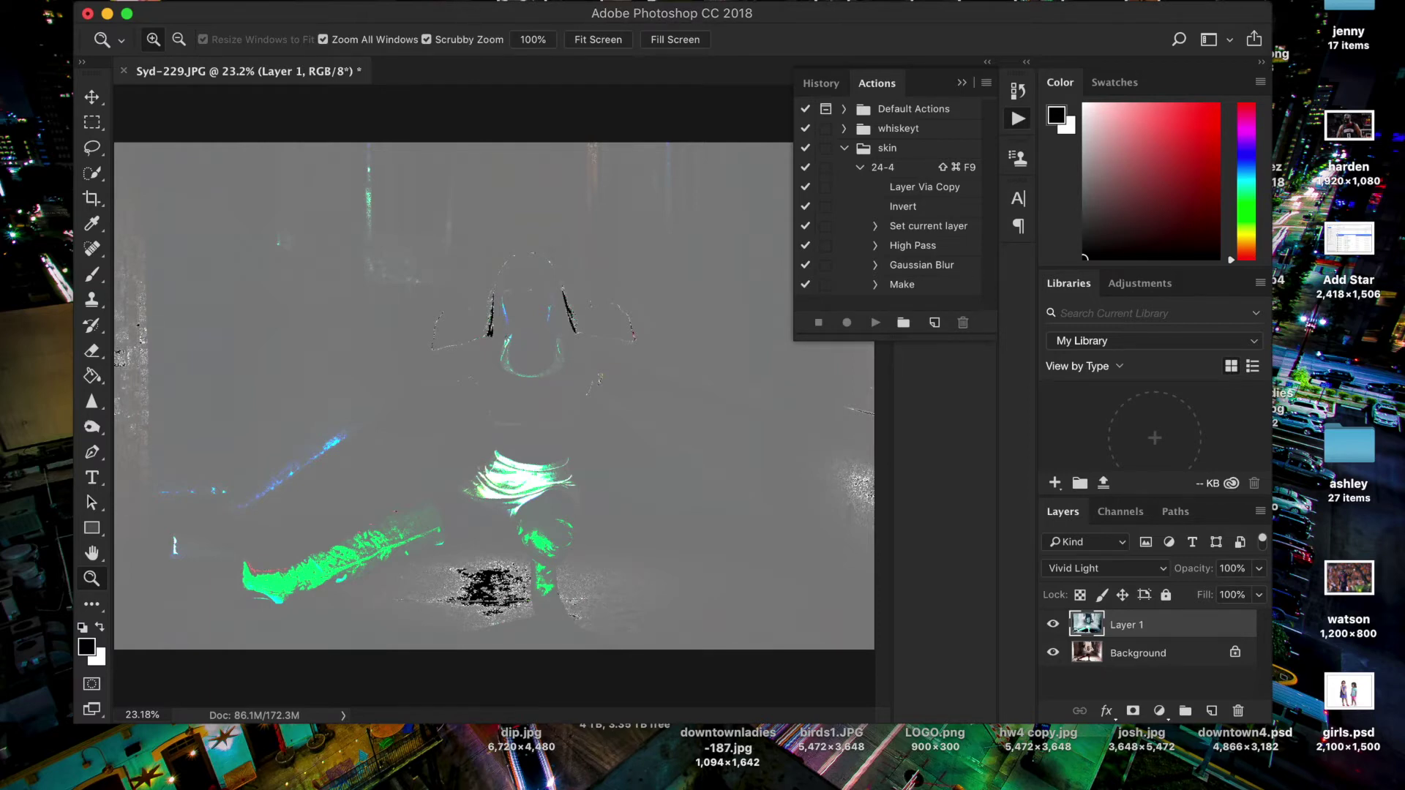
pyautogui.click(475, 0)
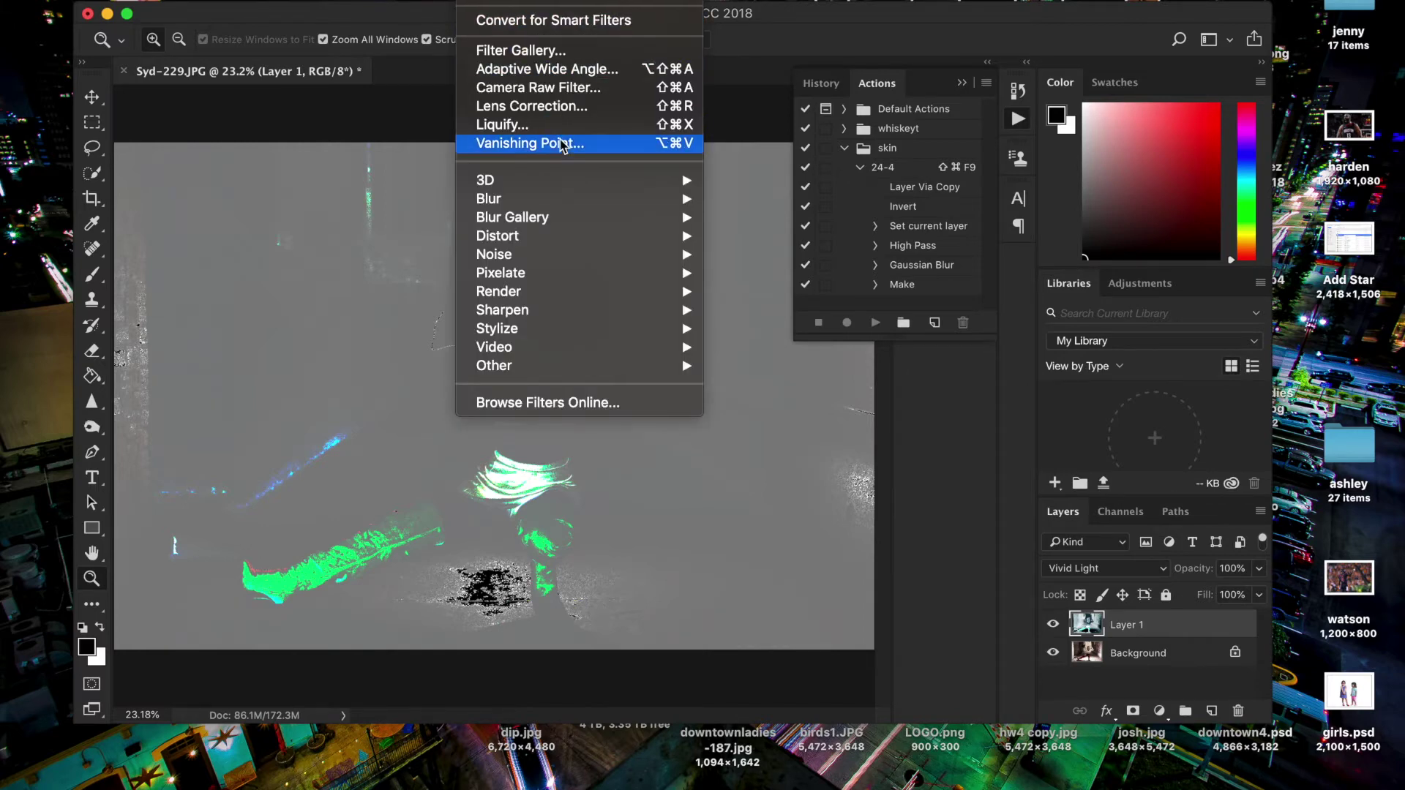
pyautogui.moveTo(595, 200)
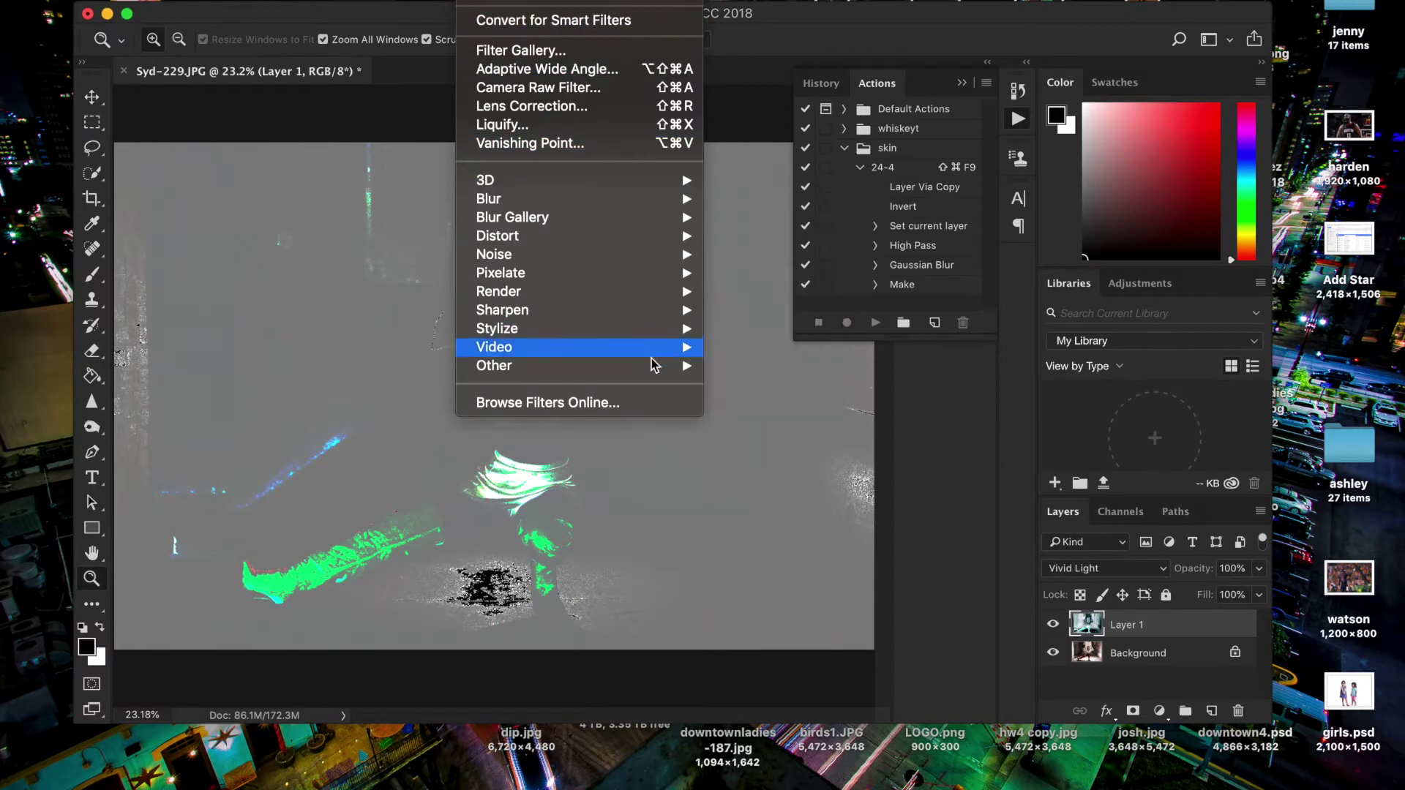
pyautogui.moveTo(652, 366)
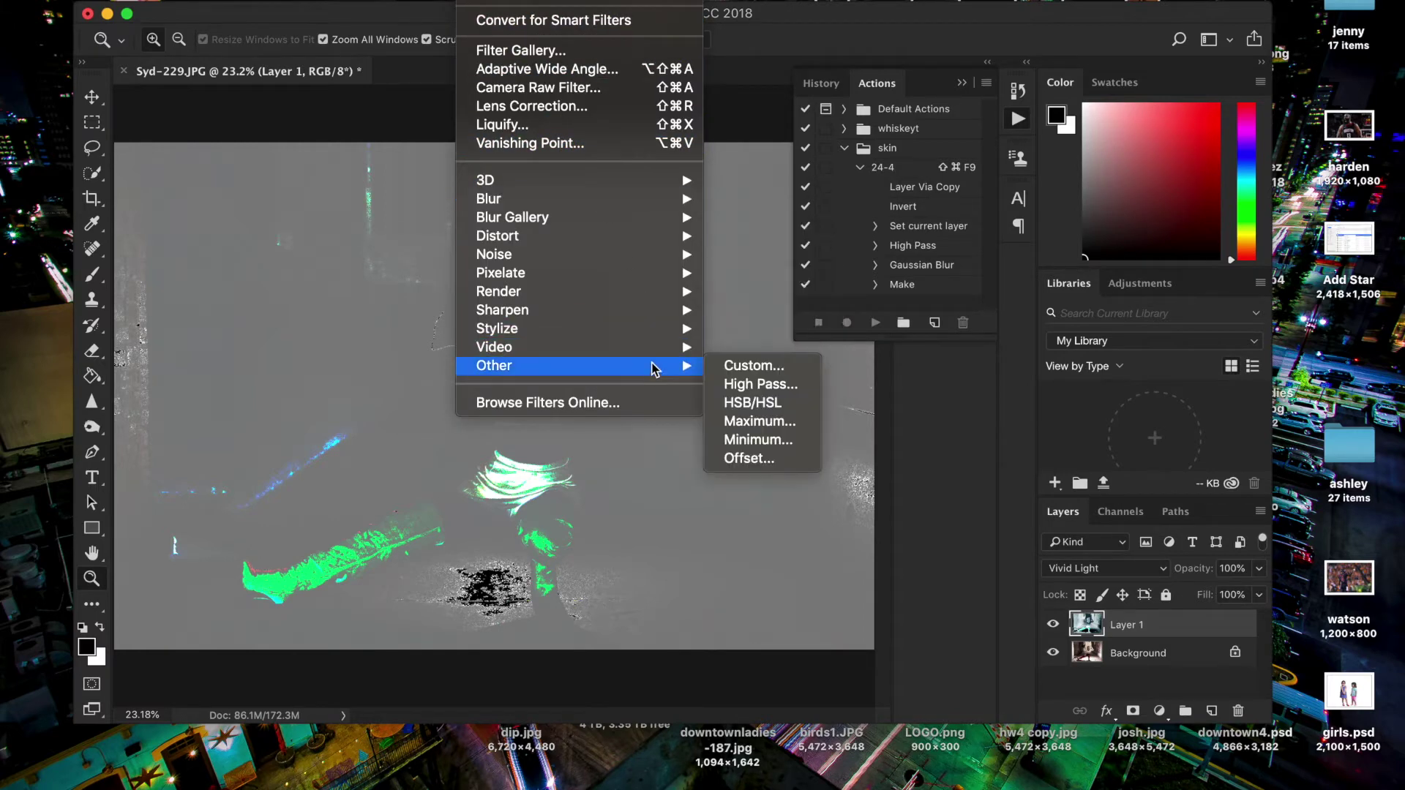
pyautogui.click(761, 385)
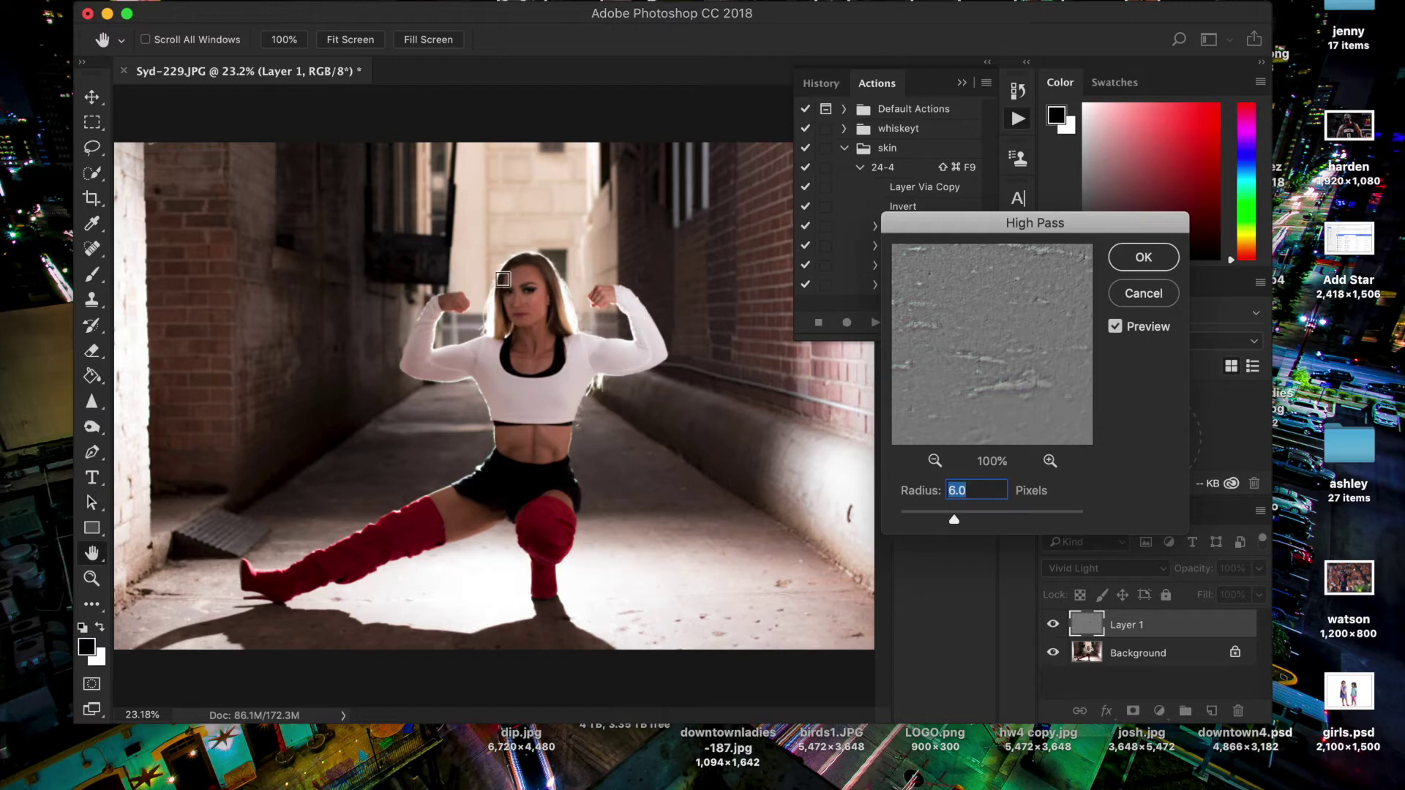
pyautogui.click(993, 512)
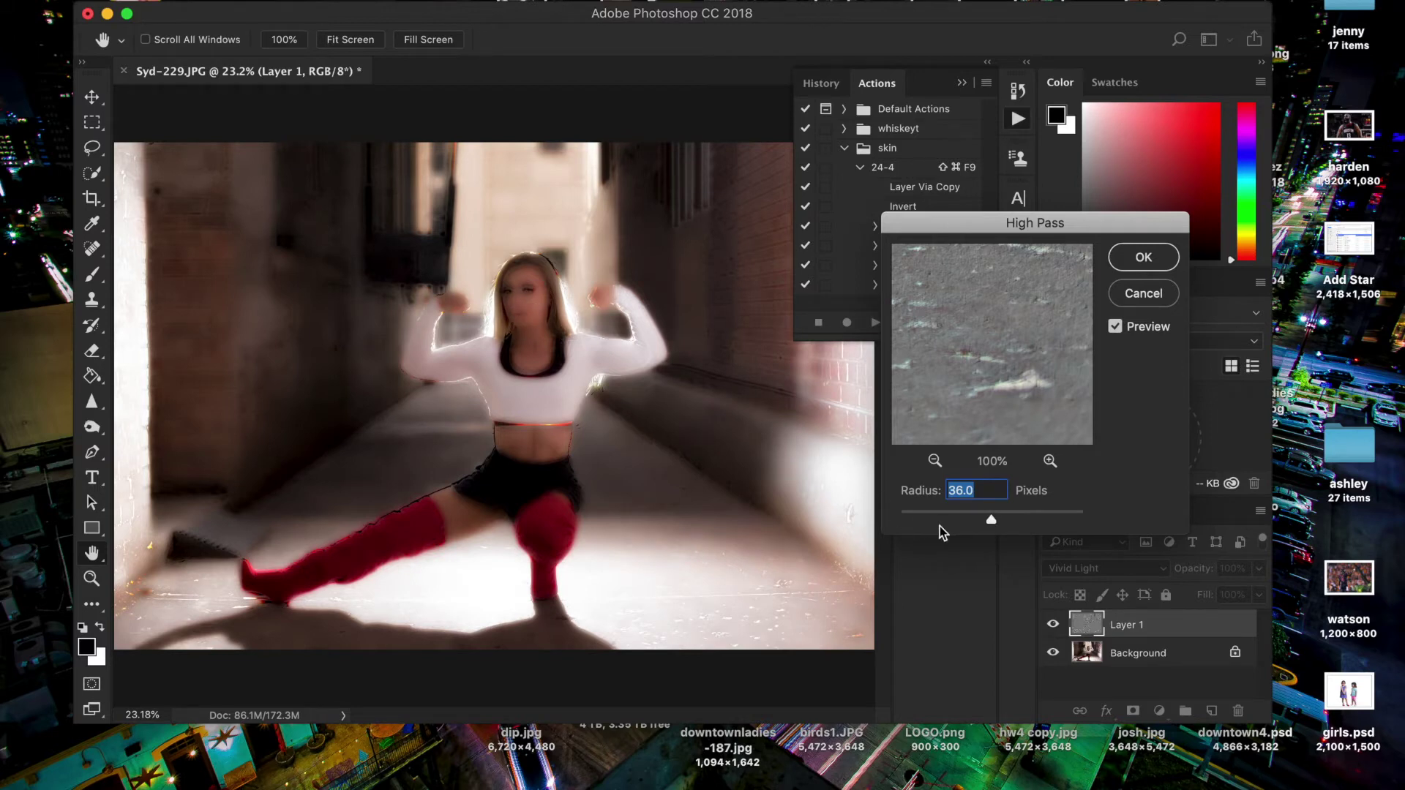
pyautogui.click(970, 514)
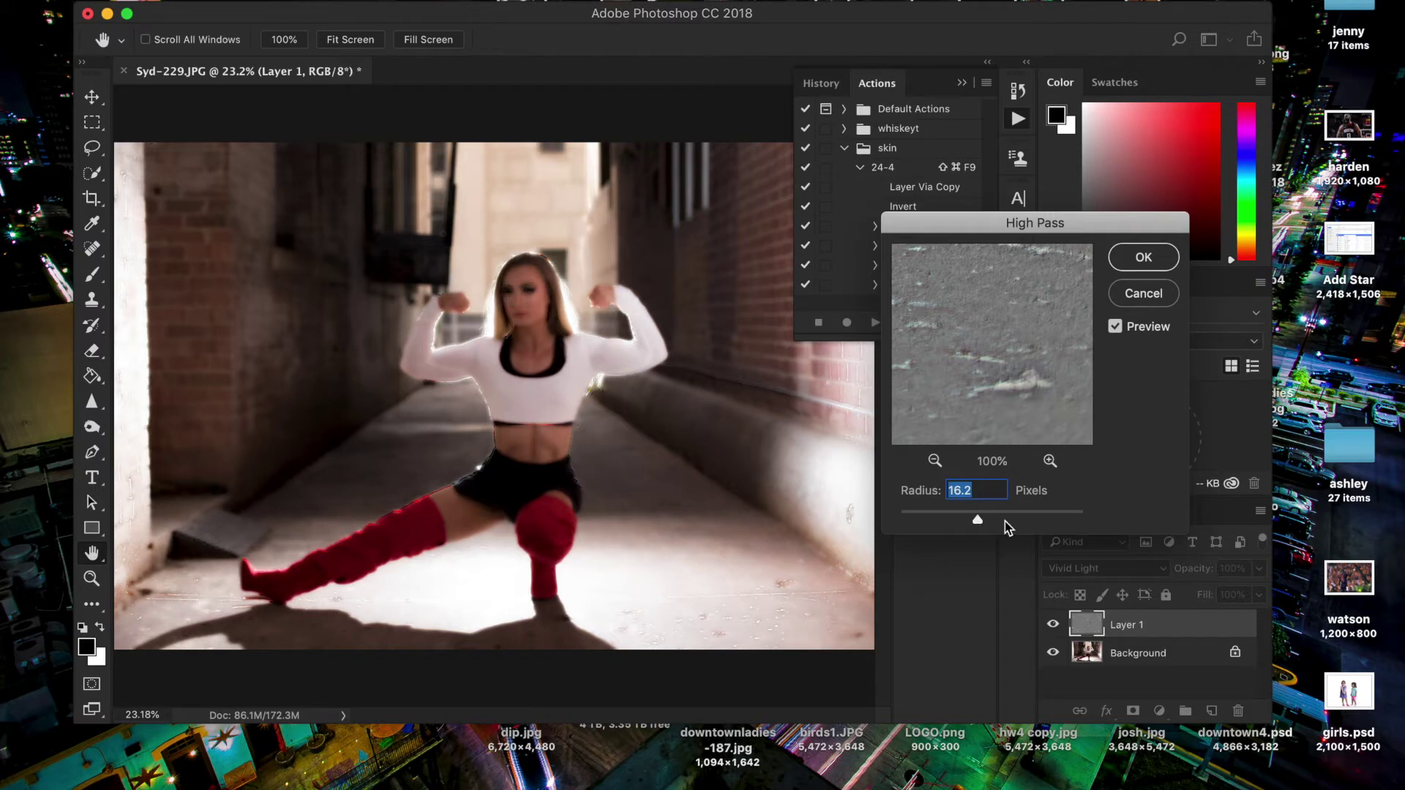
pyautogui.press('Return')
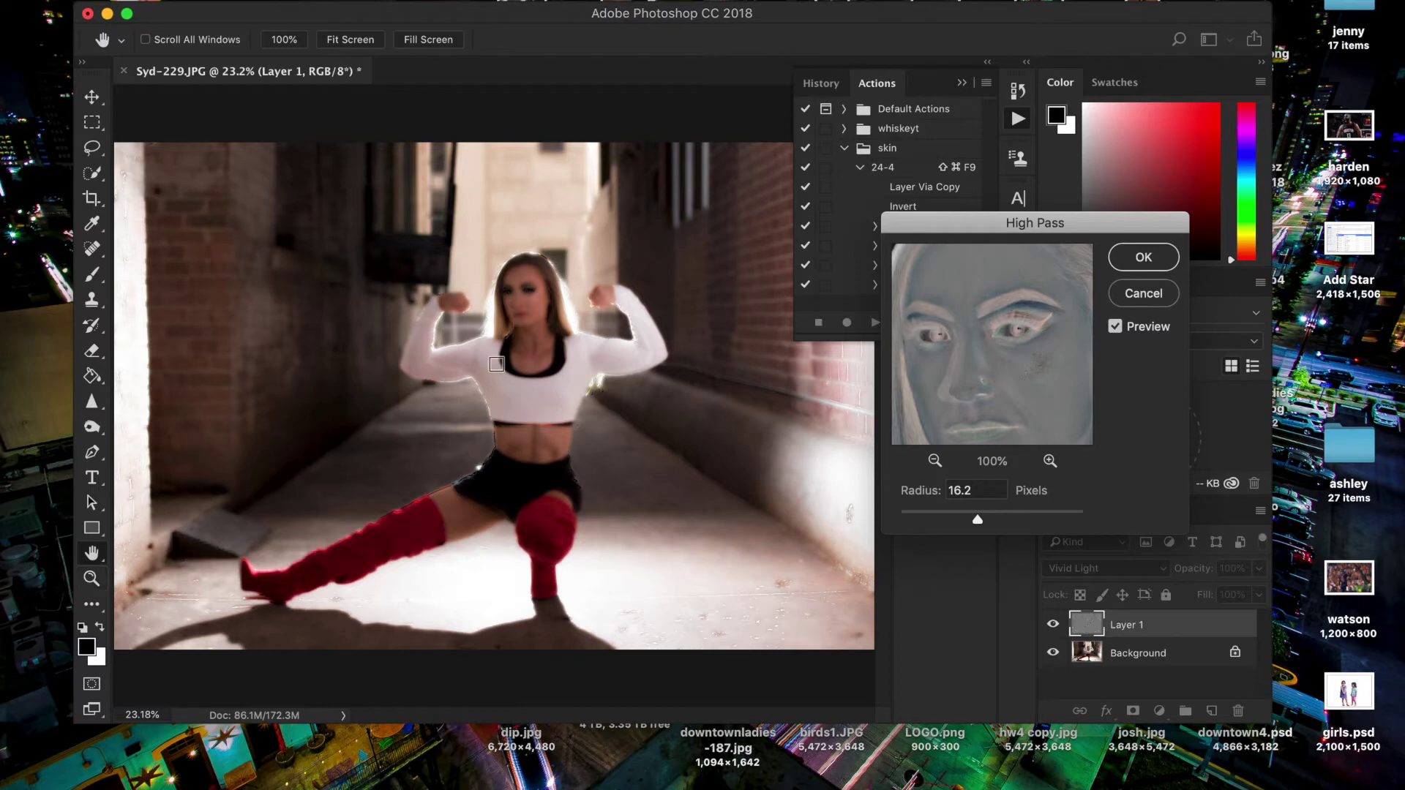
pyautogui.click(1144, 294)
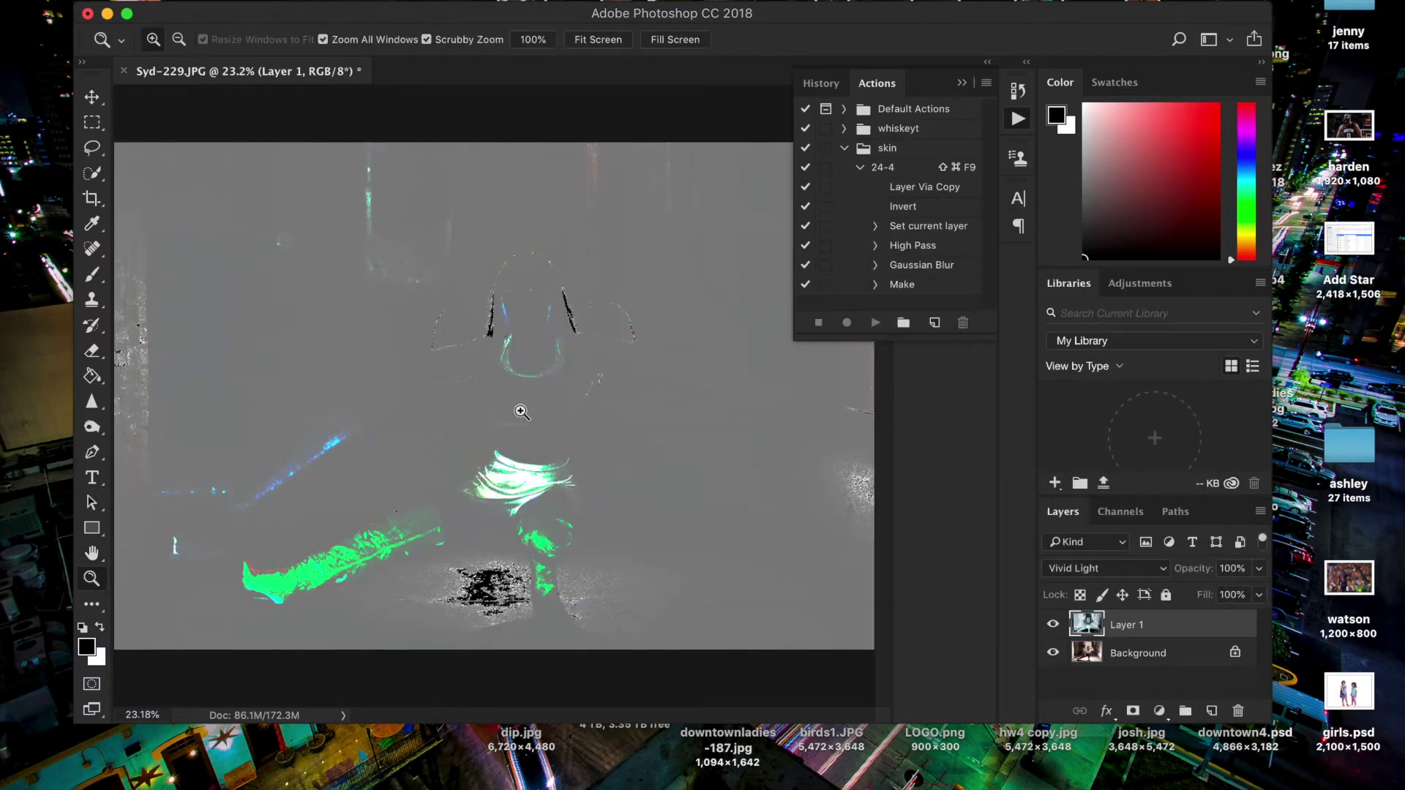
# Apply a High Pass filter with a 7.0-pixel radius to the inverted Vivid Light layer, judging the effect on the face.
pyautogui.moveTo(533, 287); pyautogui.dragTo(644, 293)
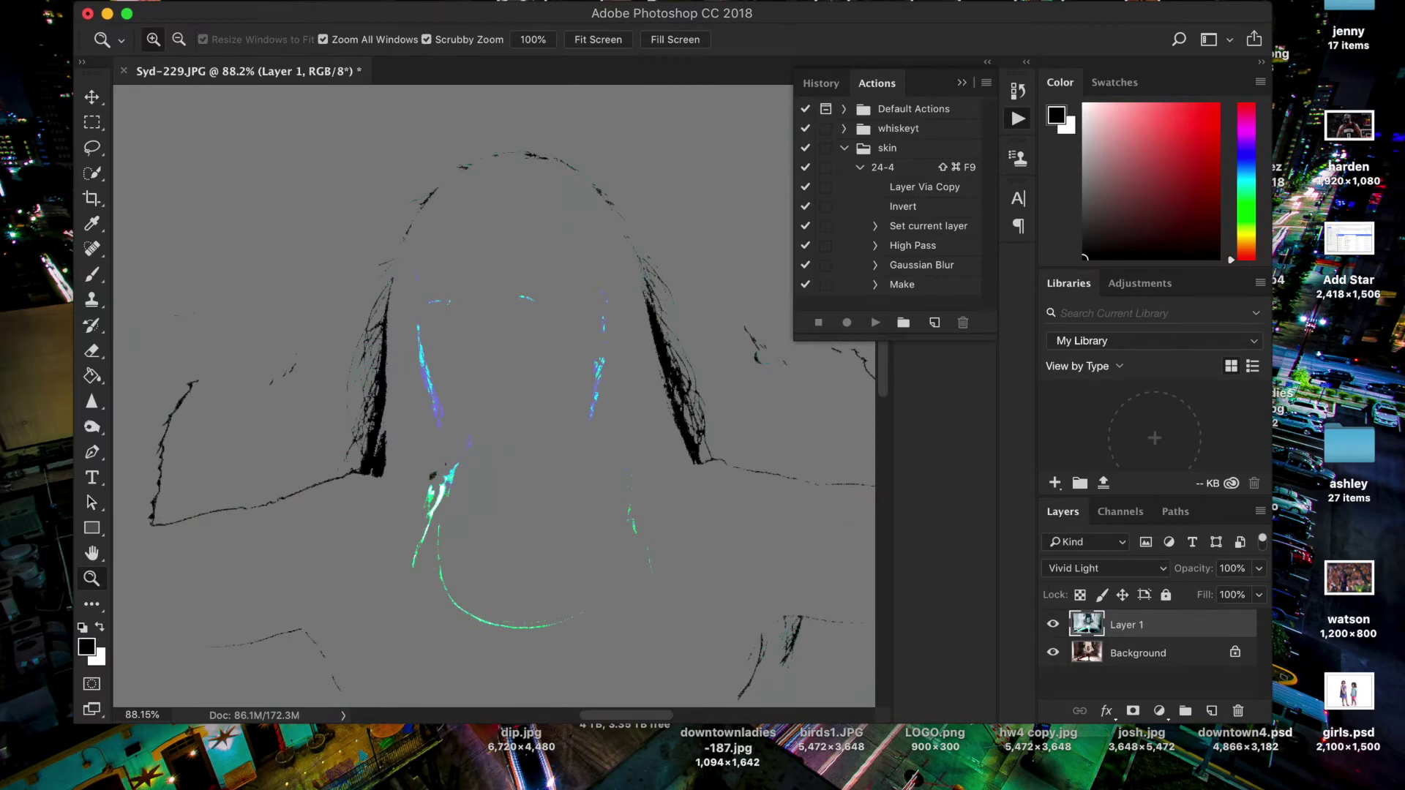
pyautogui.click(486, 2)
pyautogui.moveTo(570, 366)
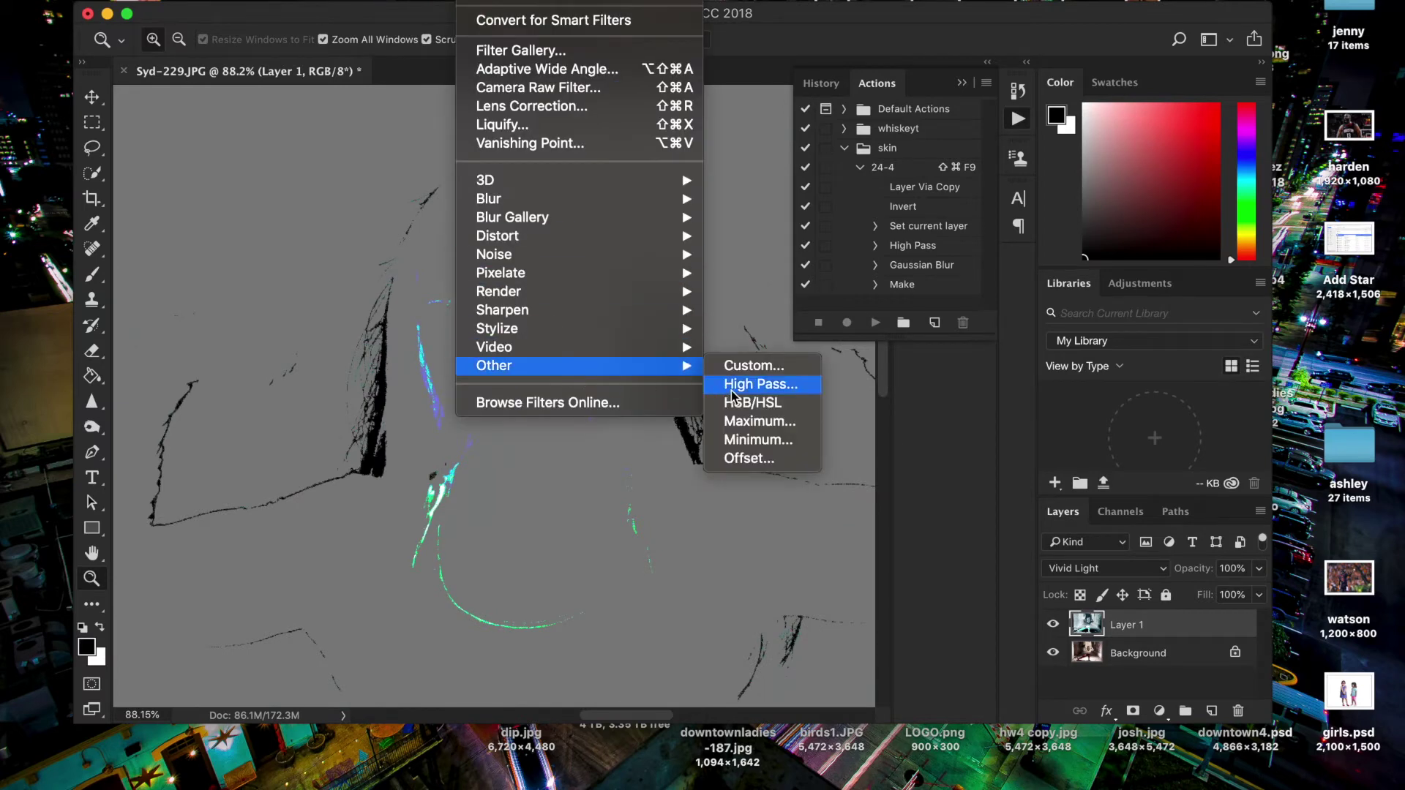
pyautogui.click(761, 384)
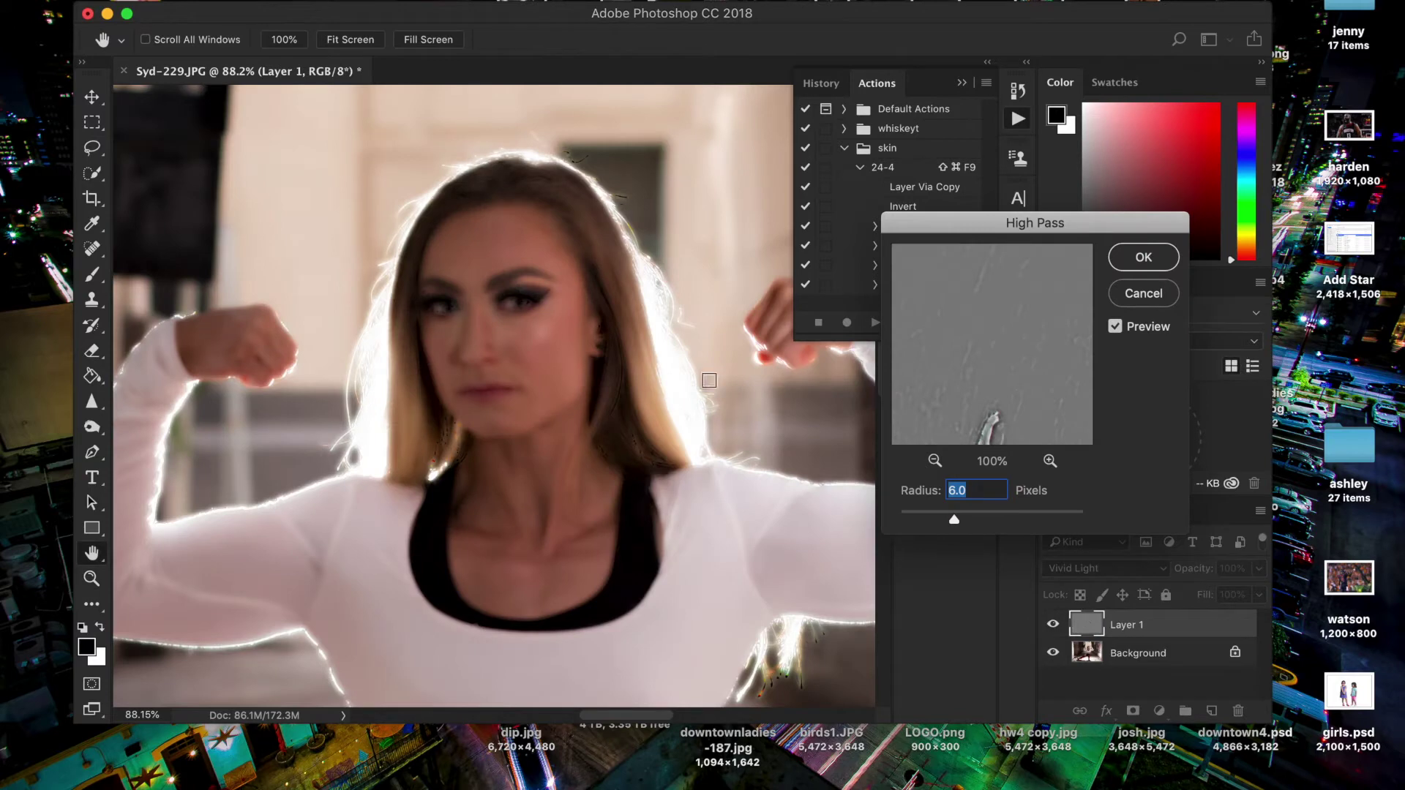
pyautogui.moveTo(955, 519); pyautogui.dragTo(986, 521)
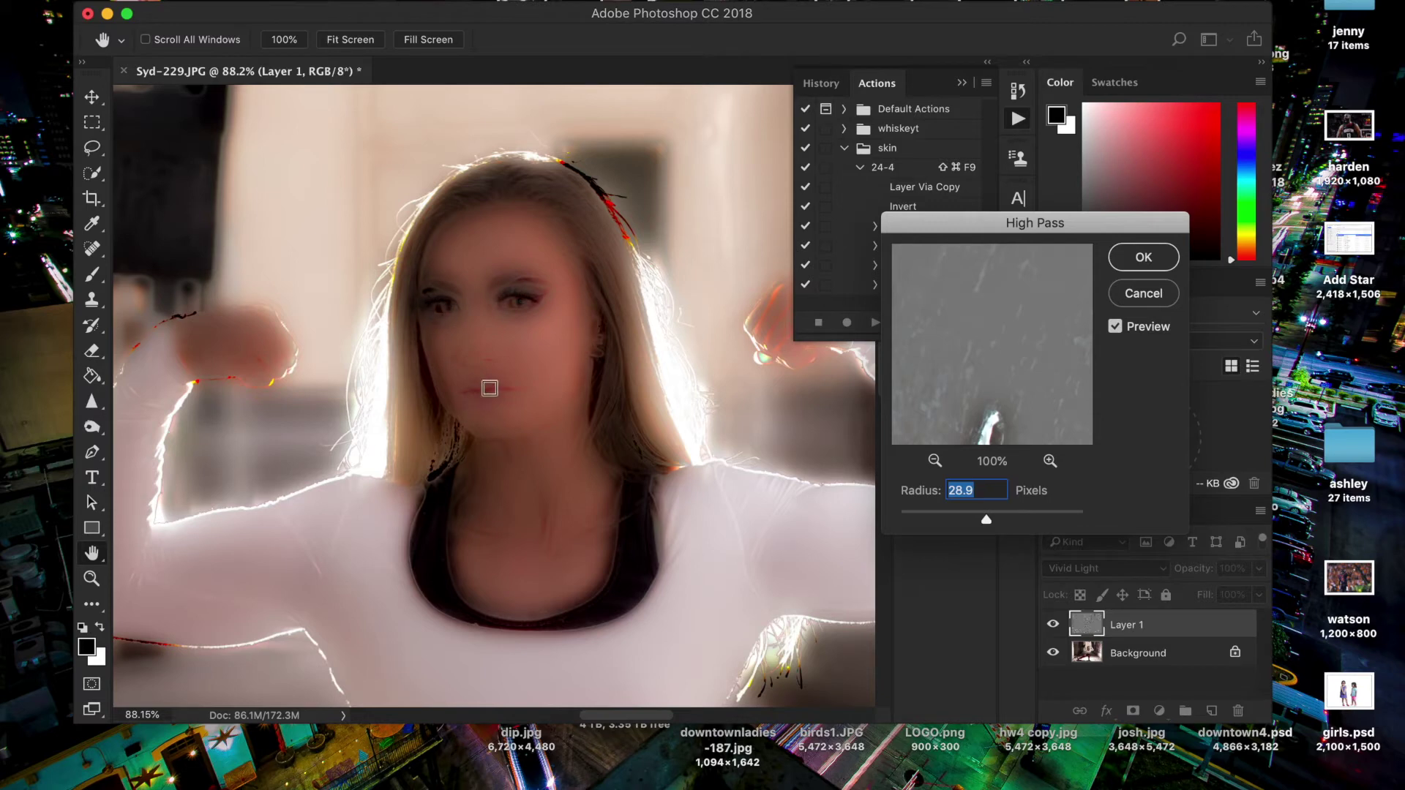
pyautogui.moveTo(985, 524); pyautogui.dragTo(967, 524)
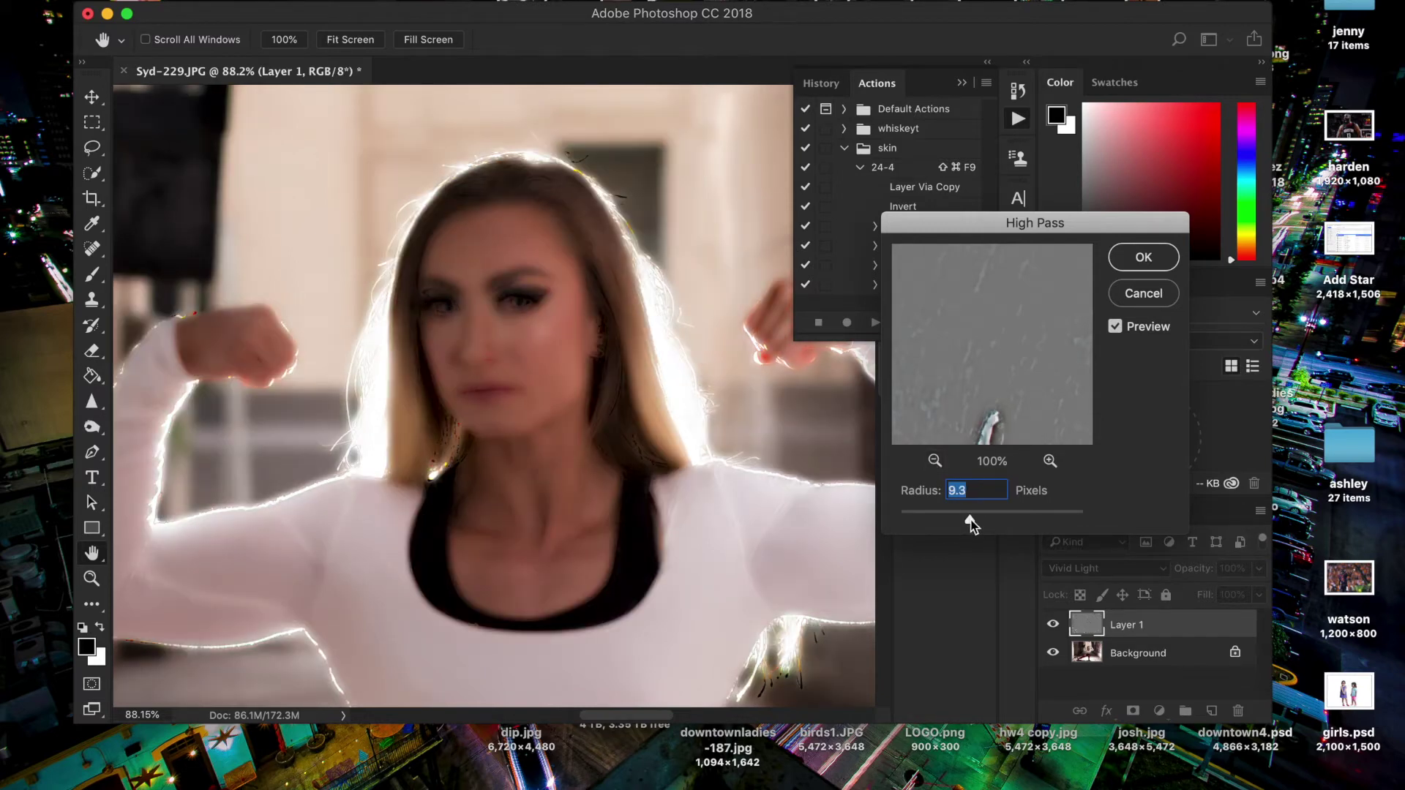
pyautogui.moveTo(972, 523); pyautogui.dragTo(968, 524)
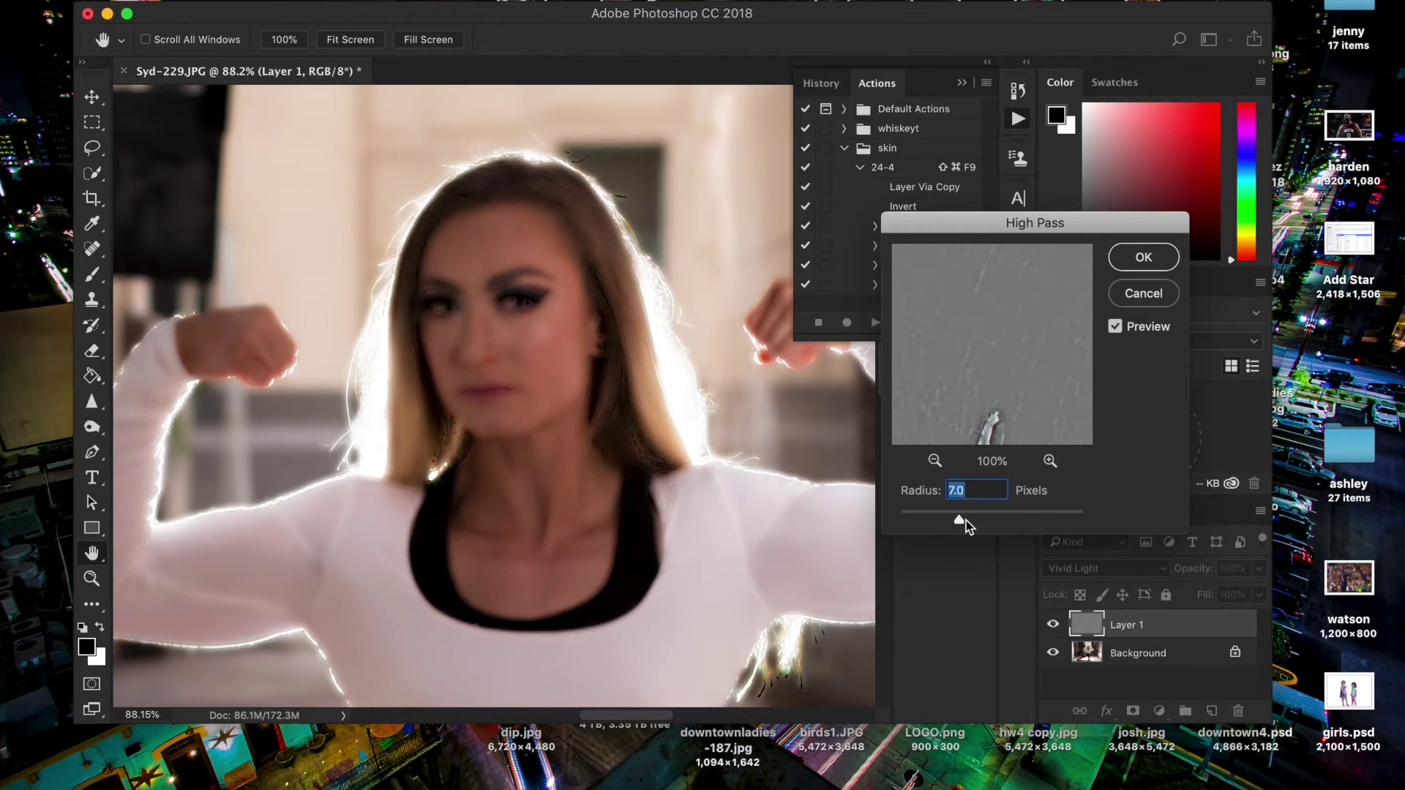
pyautogui.click(1141, 258)
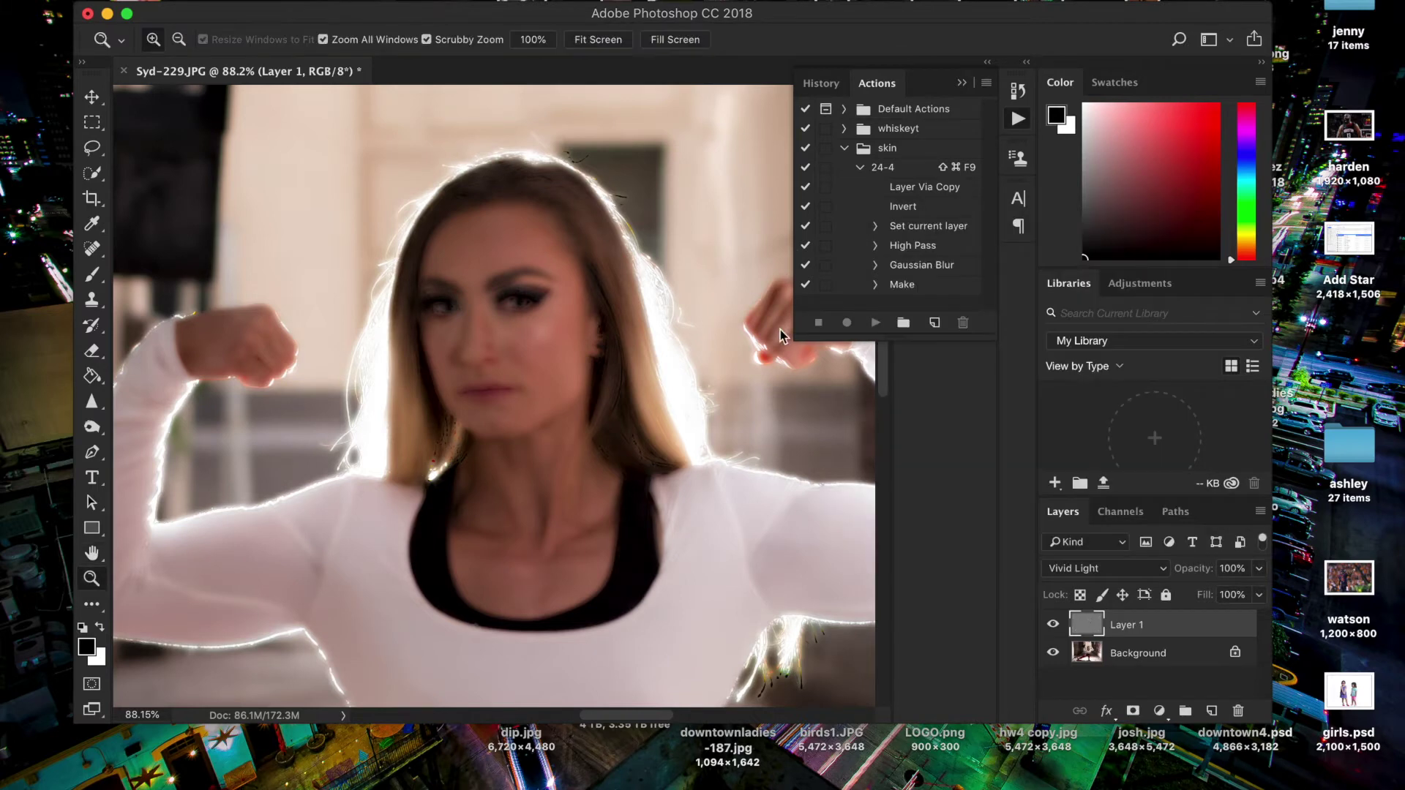
# Apply a Gaussian Blur with a 1.0-pixel radius to Layer 1 after testing stronger radii.
pyautogui.click(461, 6)
pyautogui.moveTo(598, 202)
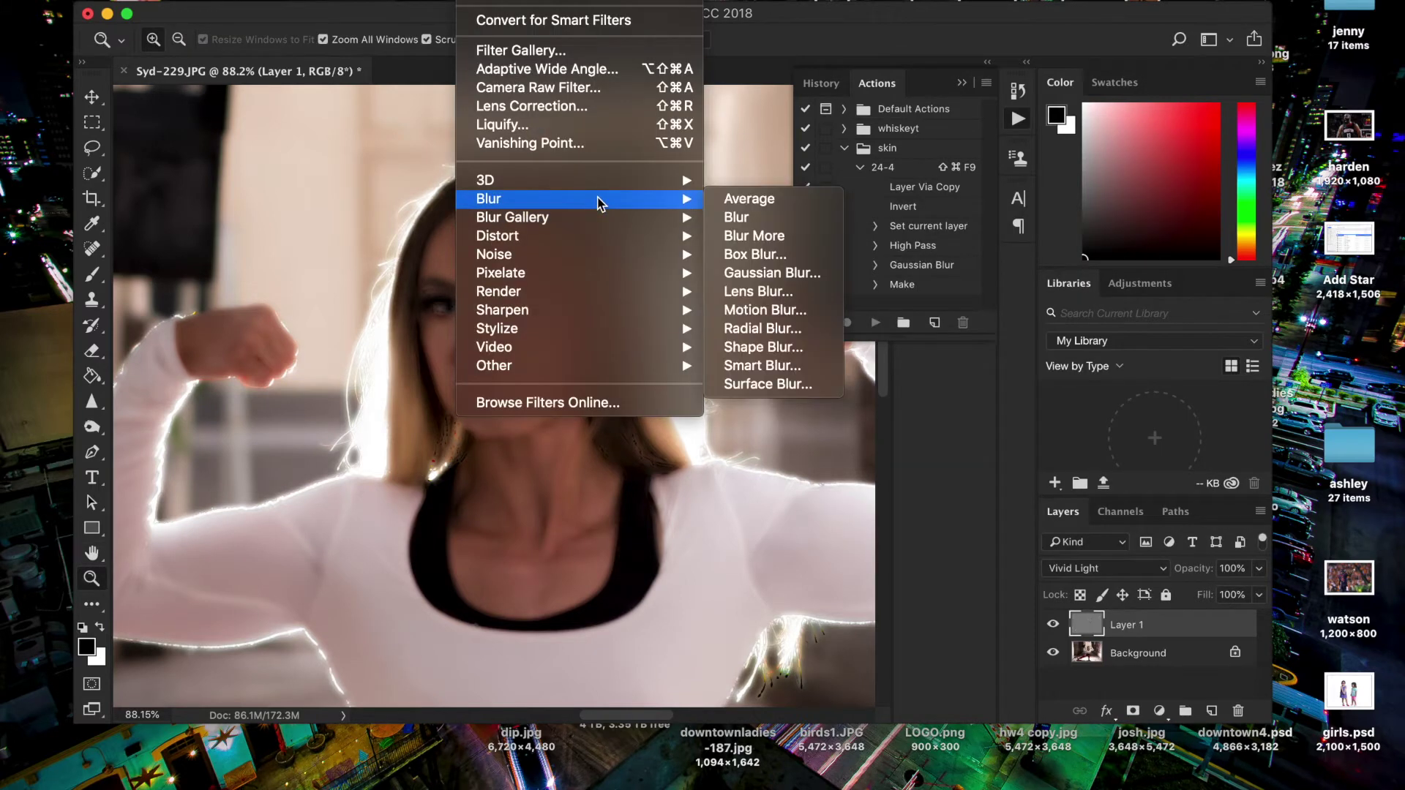
pyautogui.click(803, 275)
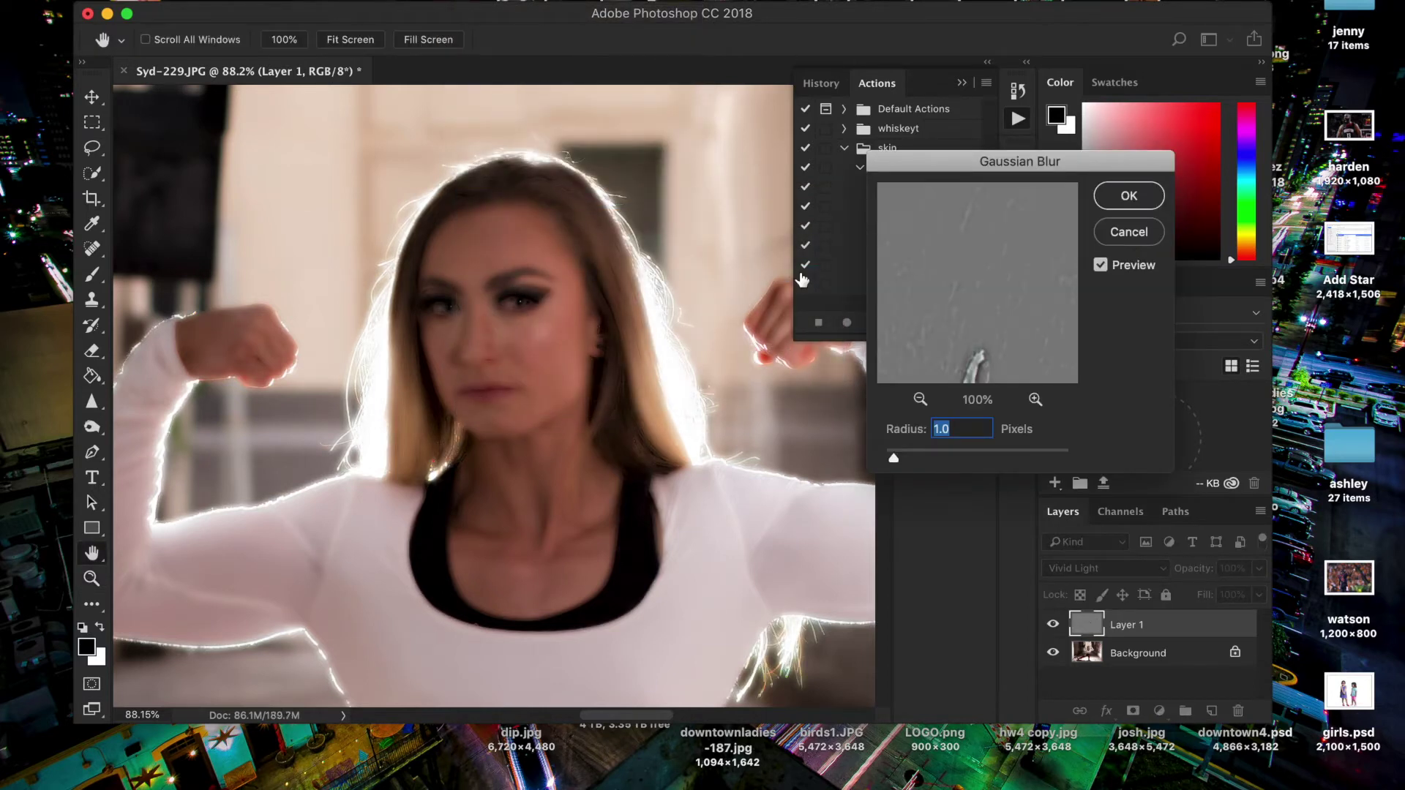
pyautogui.click(906, 457)
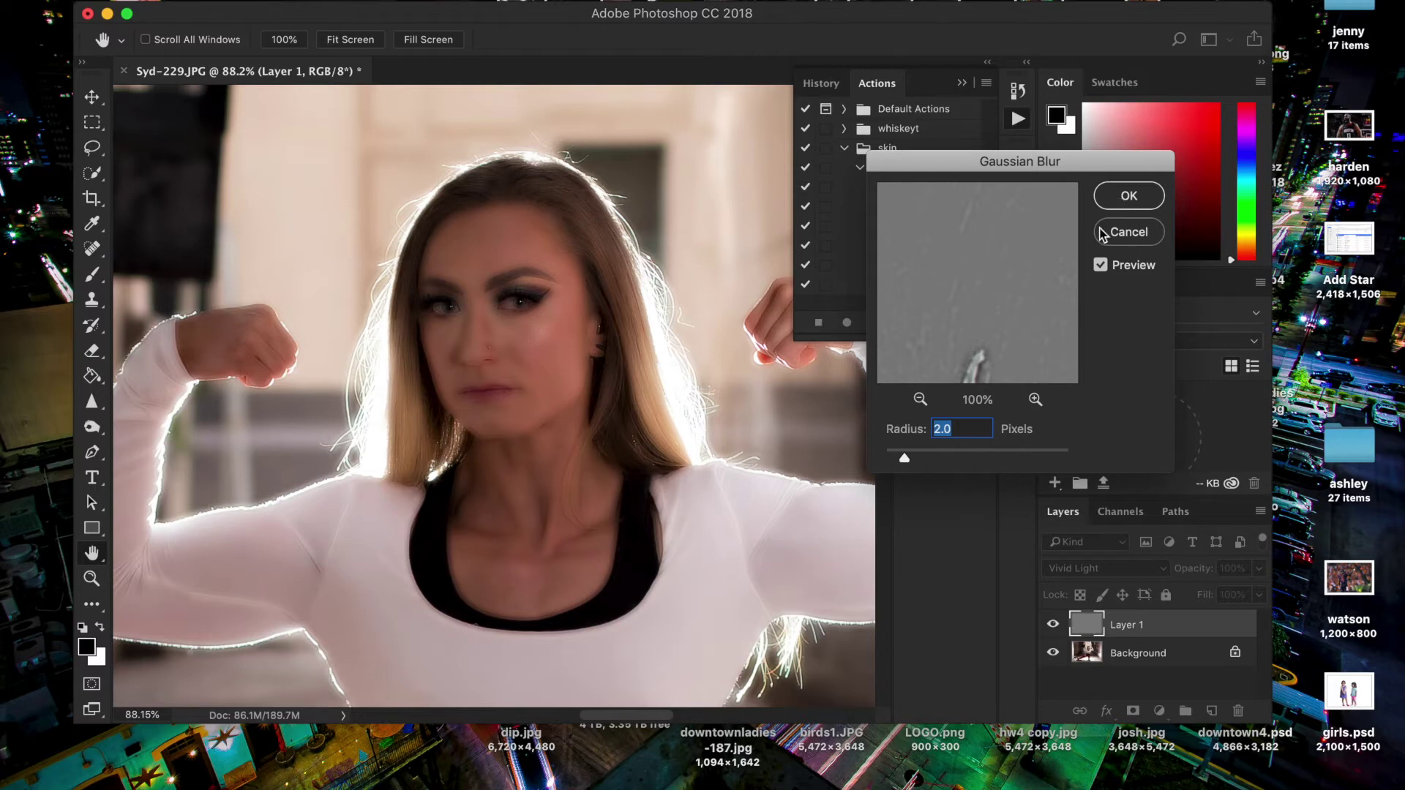
pyautogui.click(980, 456)
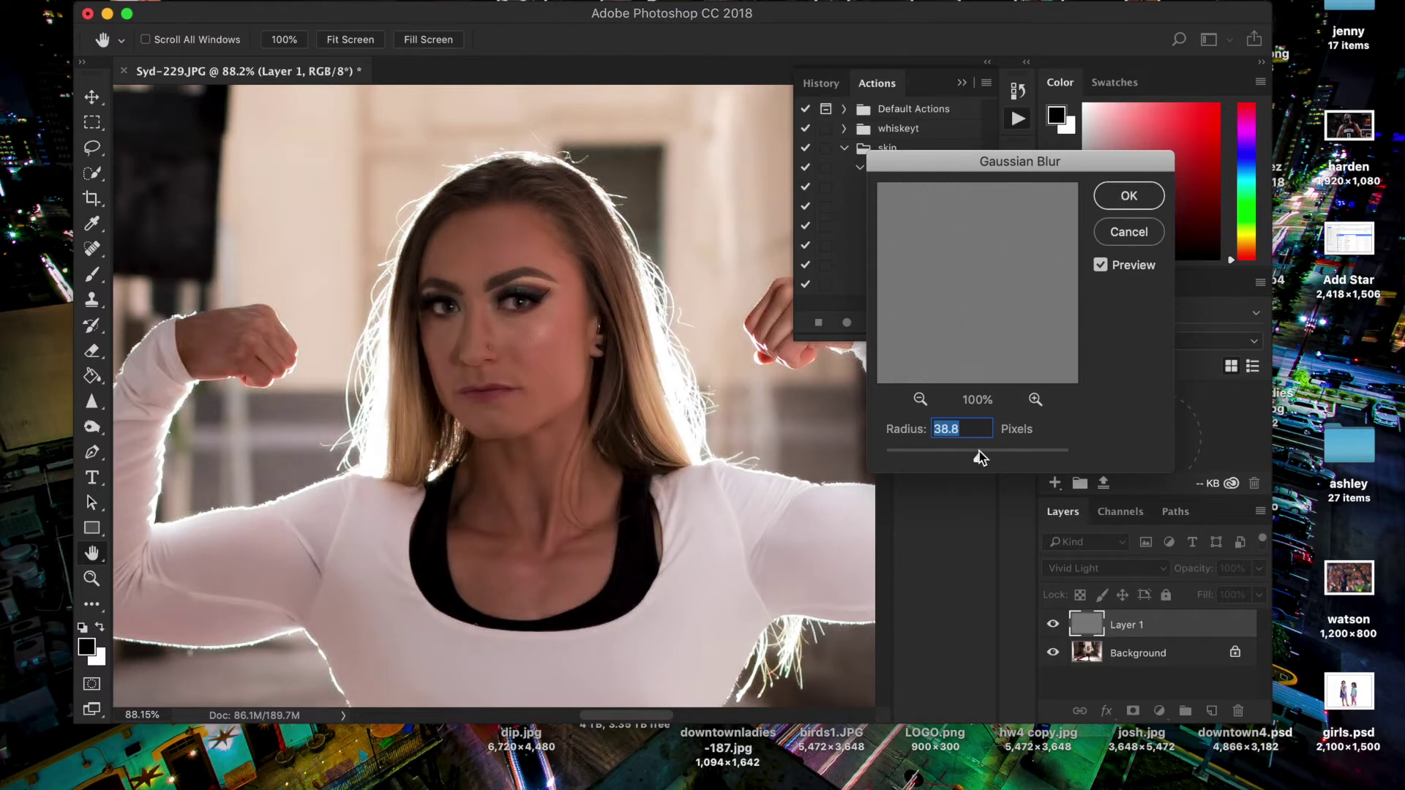
pyautogui.moveTo(979, 456); pyautogui.dragTo(1061, 457)
pyautogui.moveTo(923, 457); pyautogui.dragTo(910, 460)
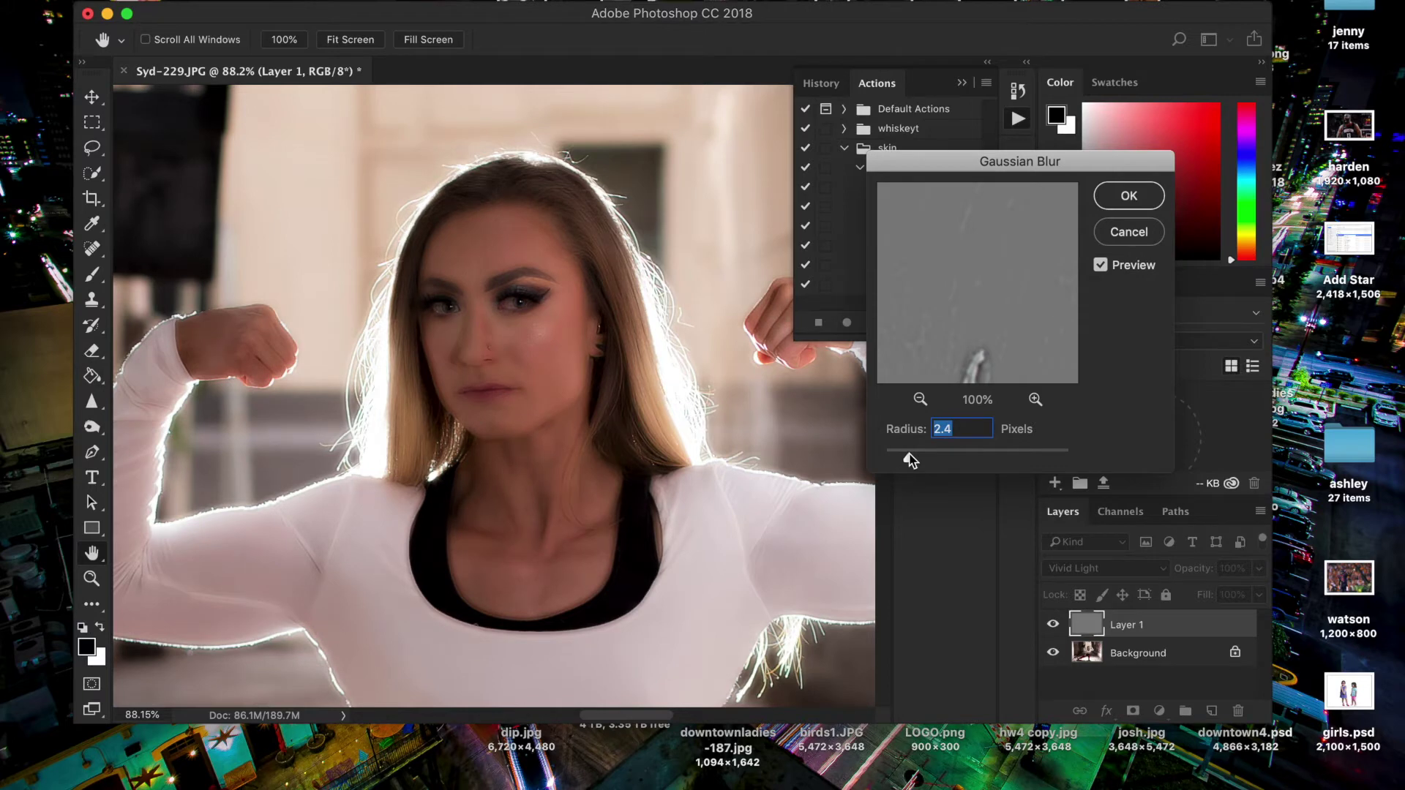
pyautogui.moveTo(907, 459); pyautogui.dragTo(905, 459)
pyautogui.press('Down')
pyautogui.press('Down')
pyautogui.press('Down')
pyautogui.press('Down')
pyautogui.press('Up')
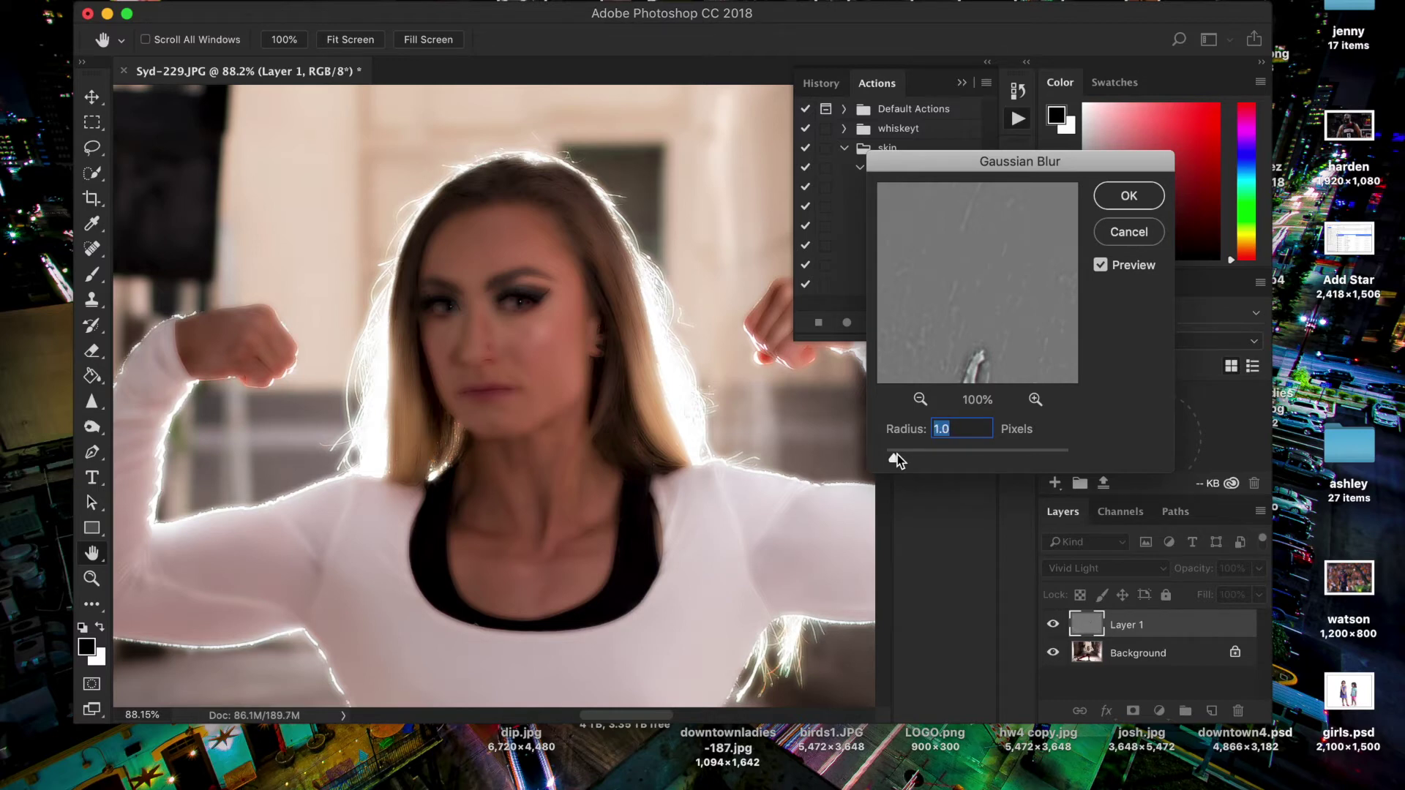
pyautogui.click(1129, 196)
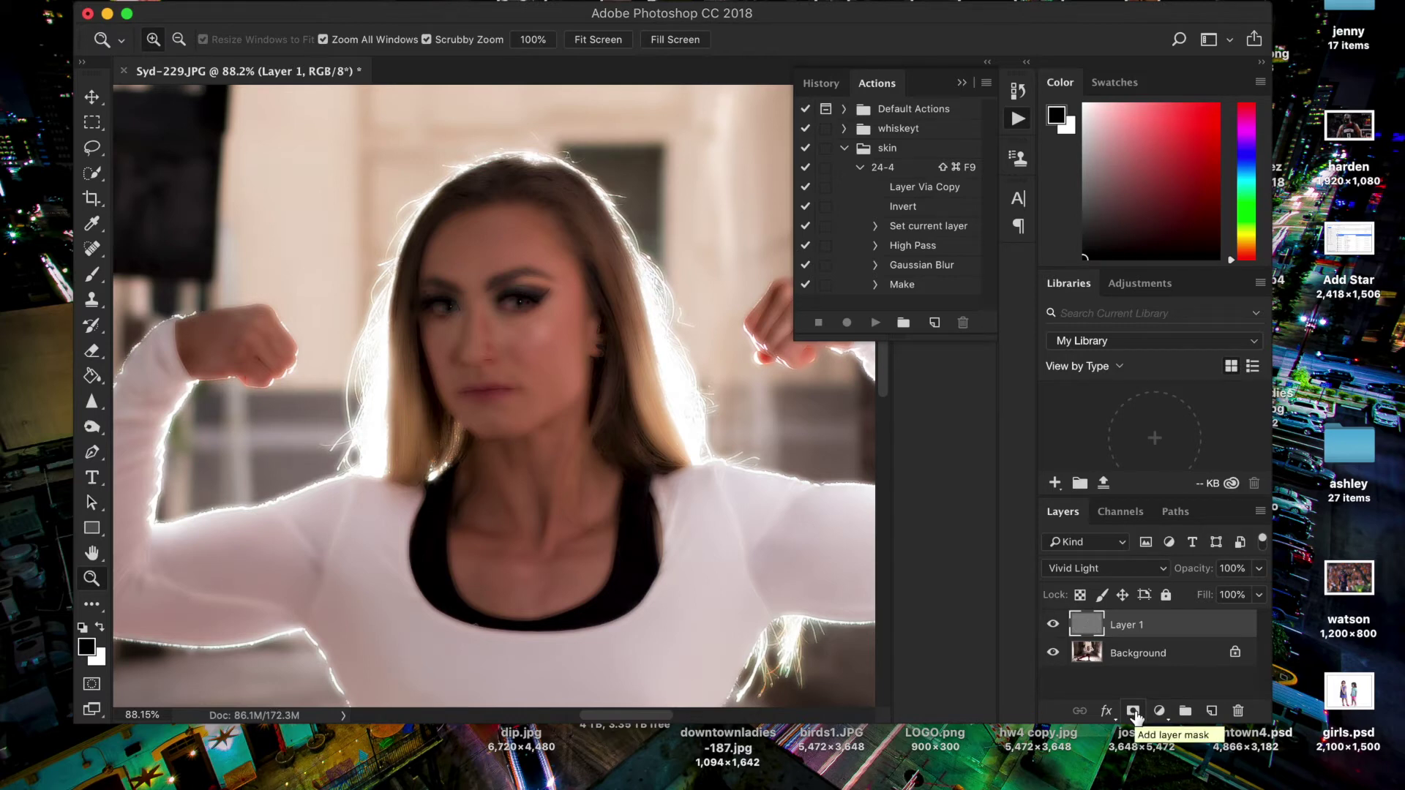
# Add a black layer mask to Layer 1 and begin painting white on the face with a soft 75% opacity brush.
pyautogui.press('alt')
pyautogui.keyDown('alt'); pyautogui.click(1134, 711); pyautogui.keyUp('alt')
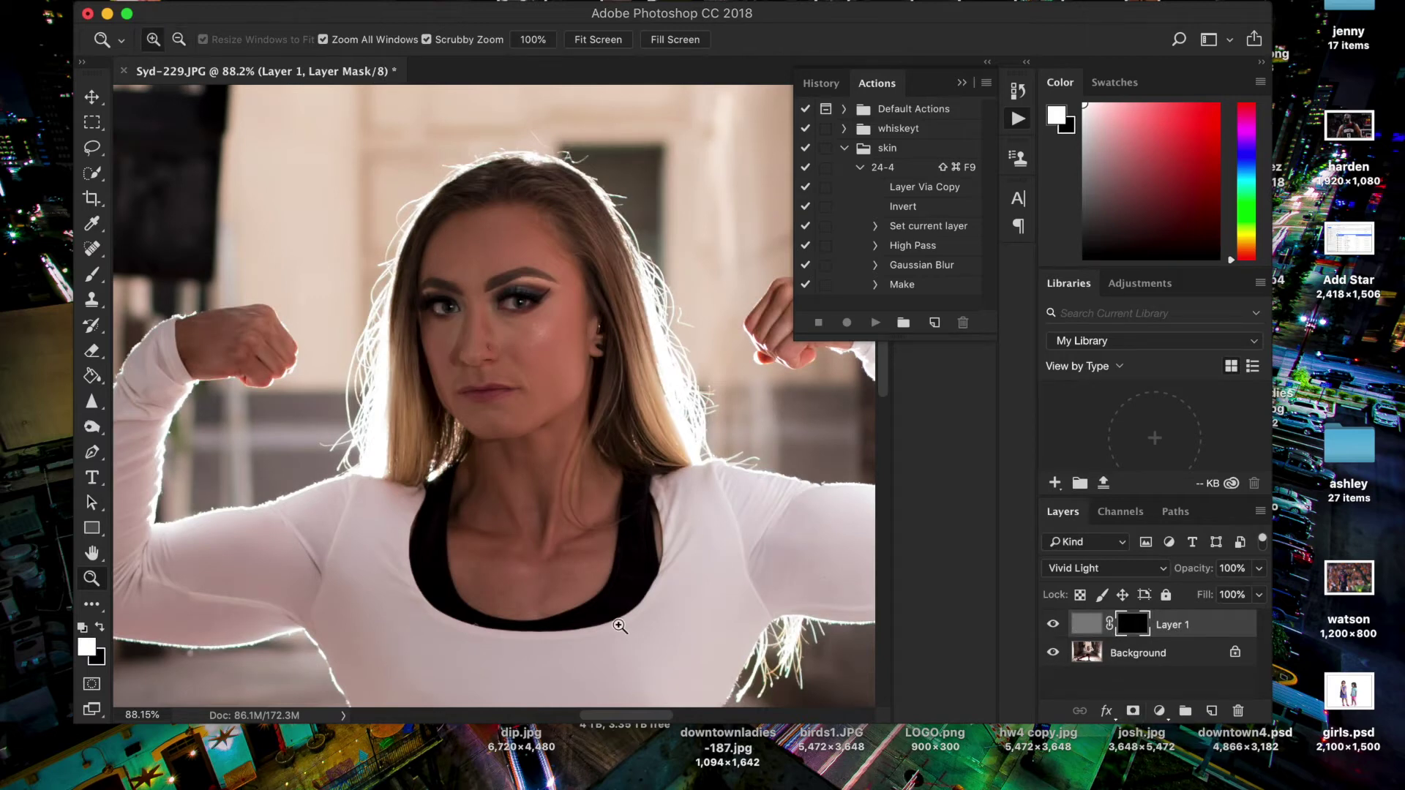
pyautogui.click(100, 276)
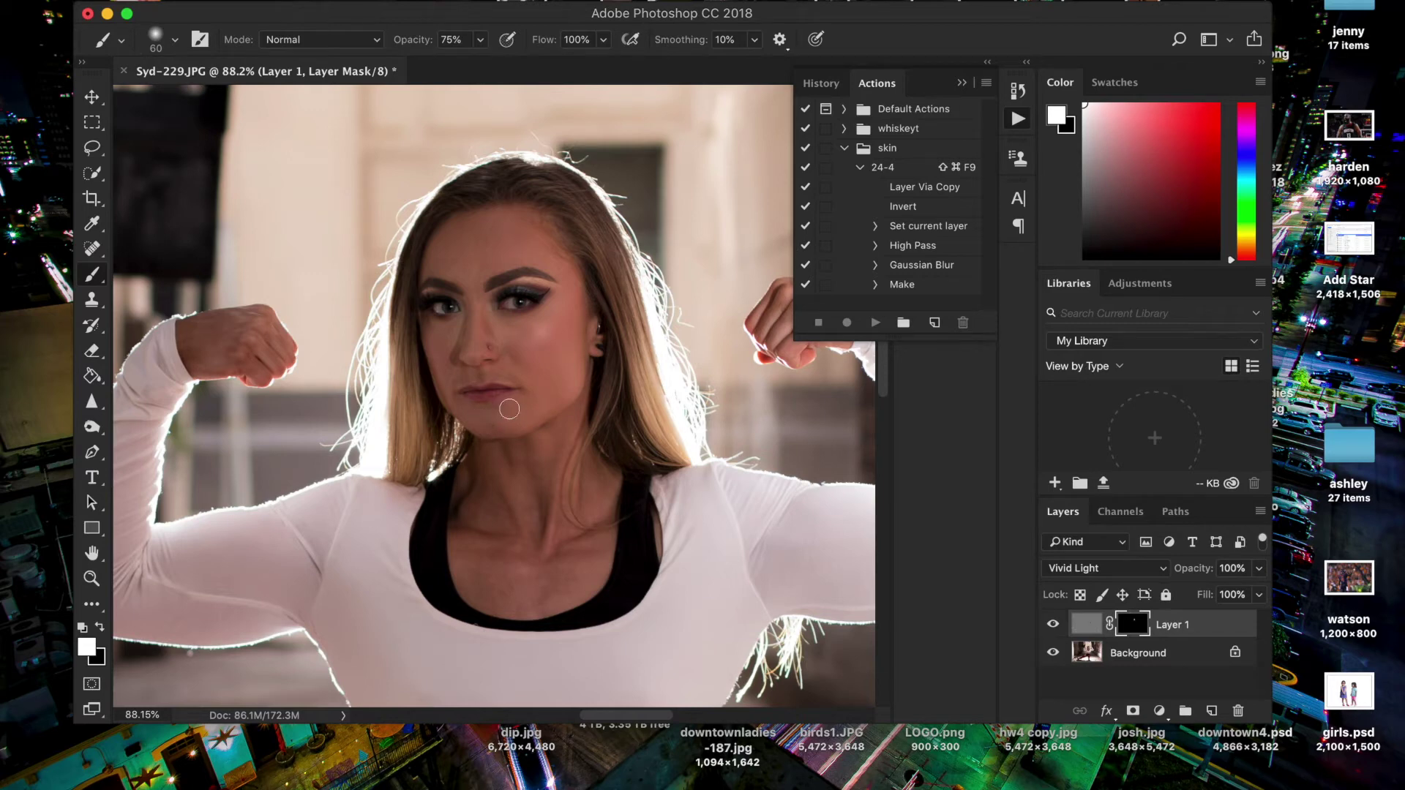
# Examine the face up close, comparing the skin with Layer 1 hidden and shown.
pyautogui.press('z')
pyautogui.moveTo(510, 410); pyautogui.dragTo(608, 398)
pyautogui.scroll(3, 608, 398)
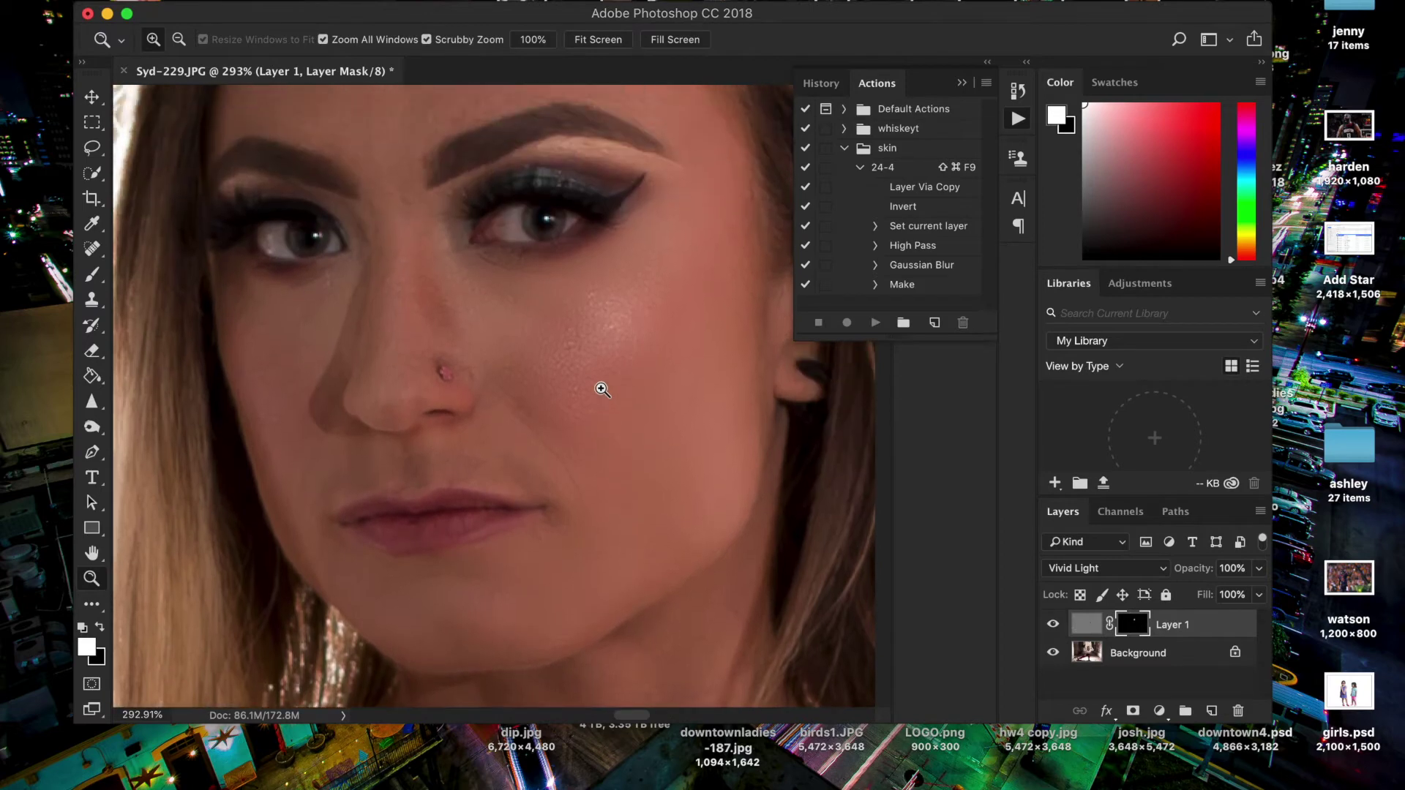
pyautogui.scroll(5, 703, 474)
pyautogui.scroll(1, 704, 477)
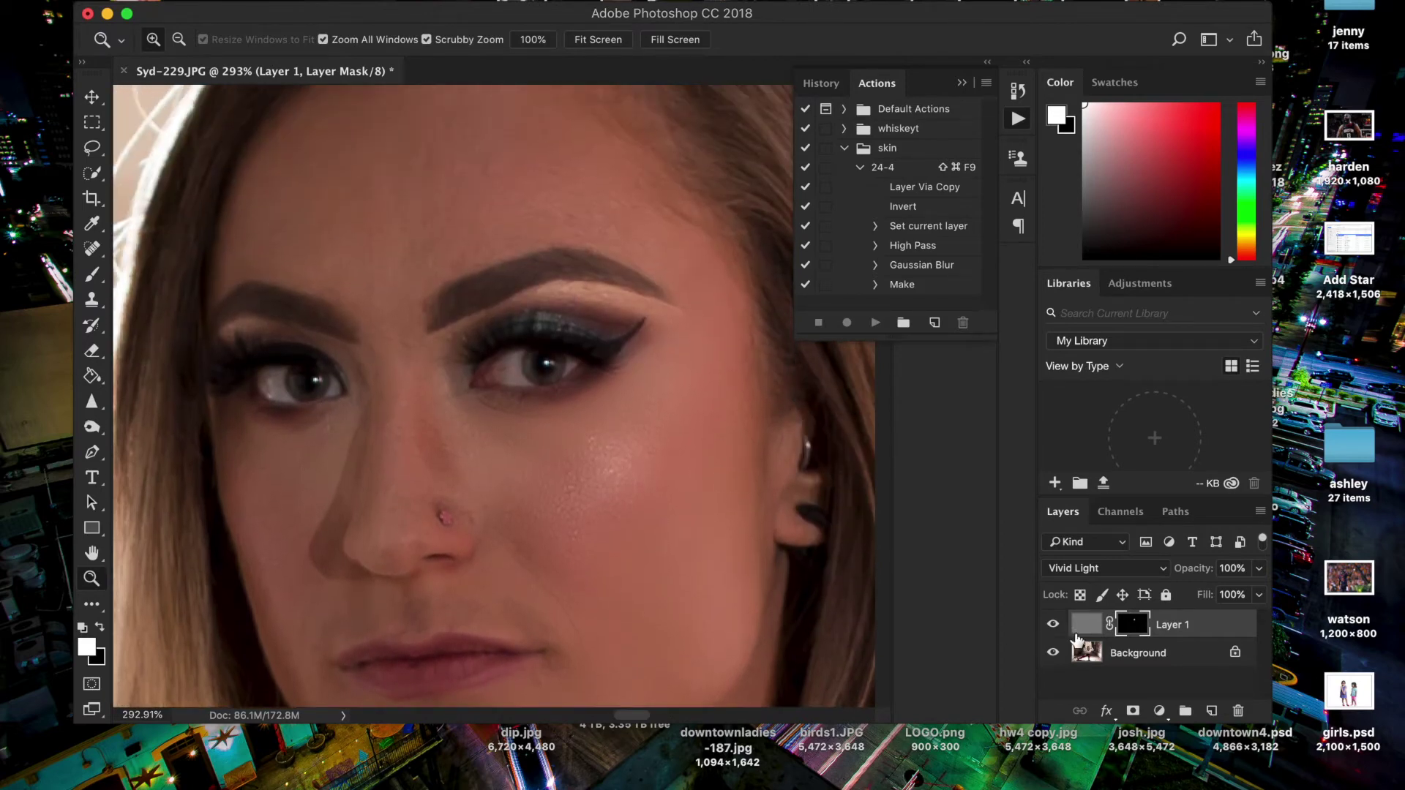
pyautogui.click(1053, 626)
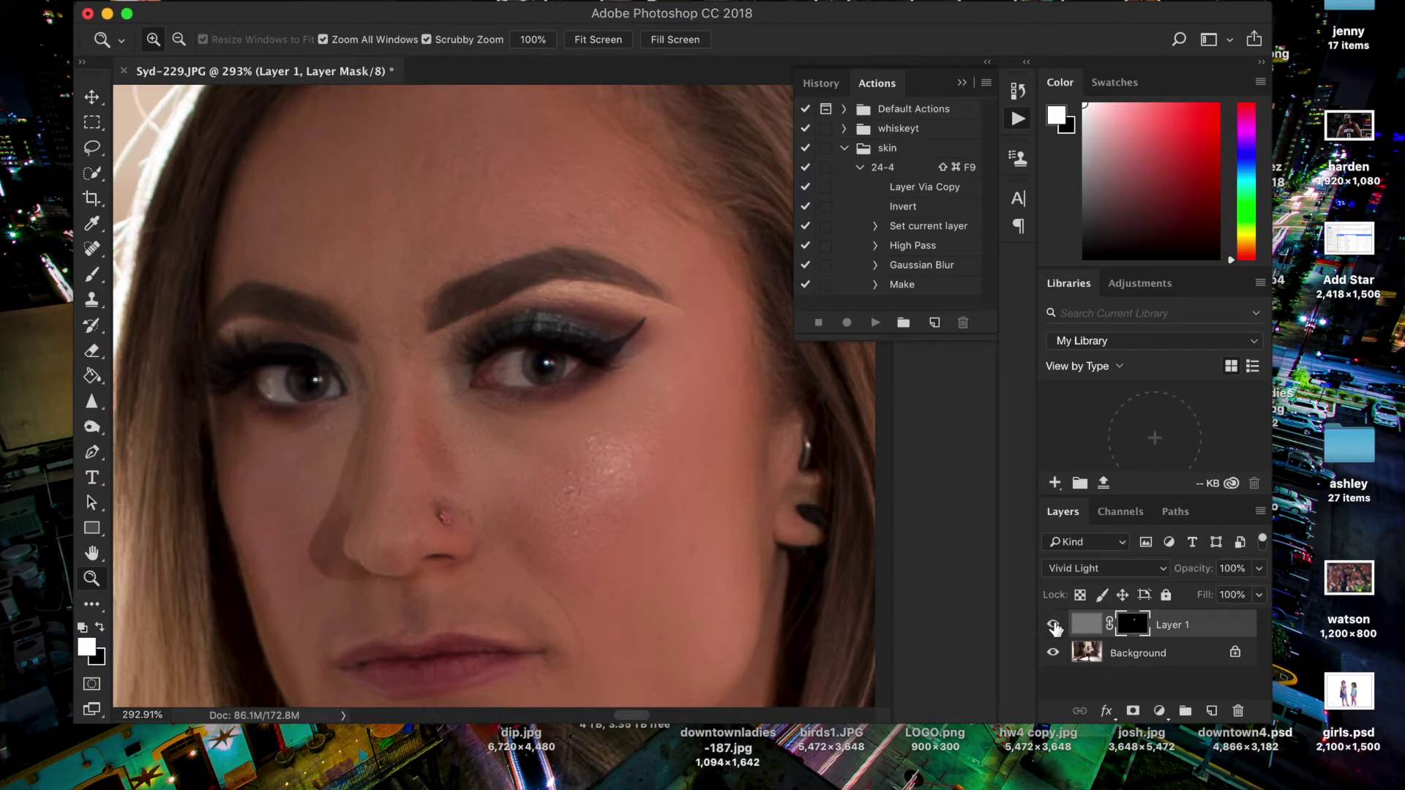
pyautogui.click(1053, 625)
pyautogui.click(1054, 626)
# Paint white on Layer 1's mask over the forehead and nose, reducing the brush size to 30 for the narrower areas.
pyautogui.click(92, 275)
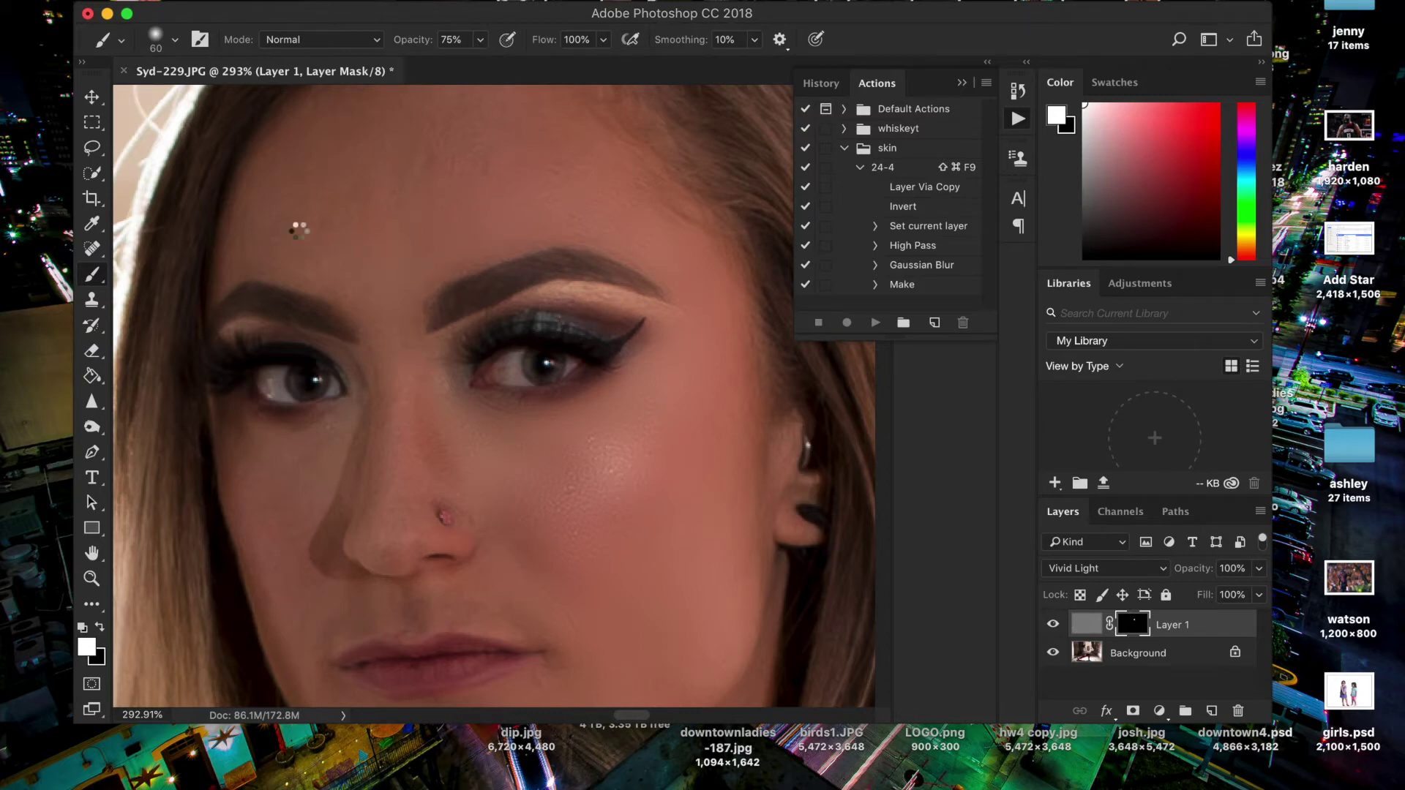
pyautogui.scroll(2, 298, 232)
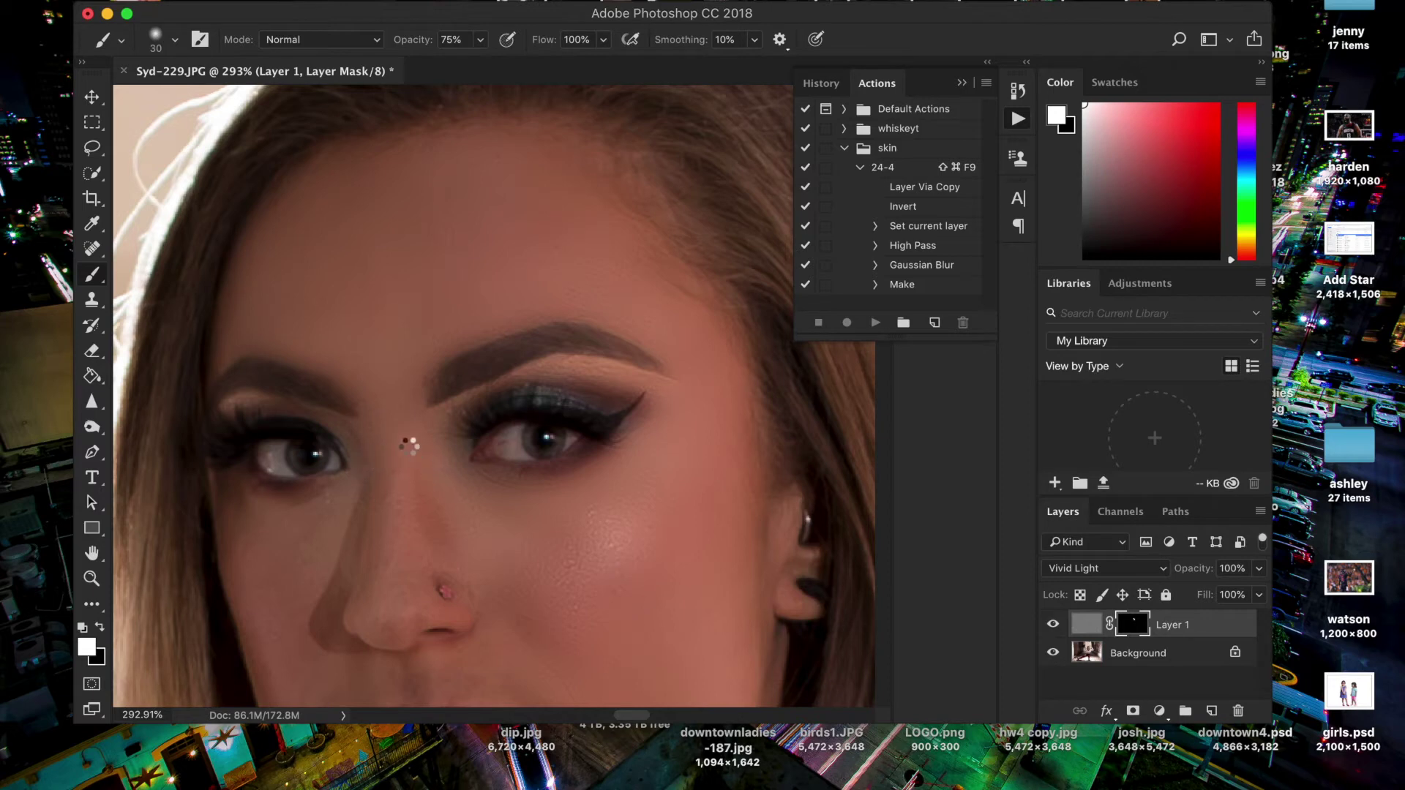
pyautogui.moveTo(397, 515)
pyautogui.mouseDown()
pyautogui.moveTo(380, 577)
pyautogui.moveTo(390, 615)
pyautogui.moveTo(431, 617)
pyautogui.mouseUp()
pyautogui.scroll(-4, 279, 648)
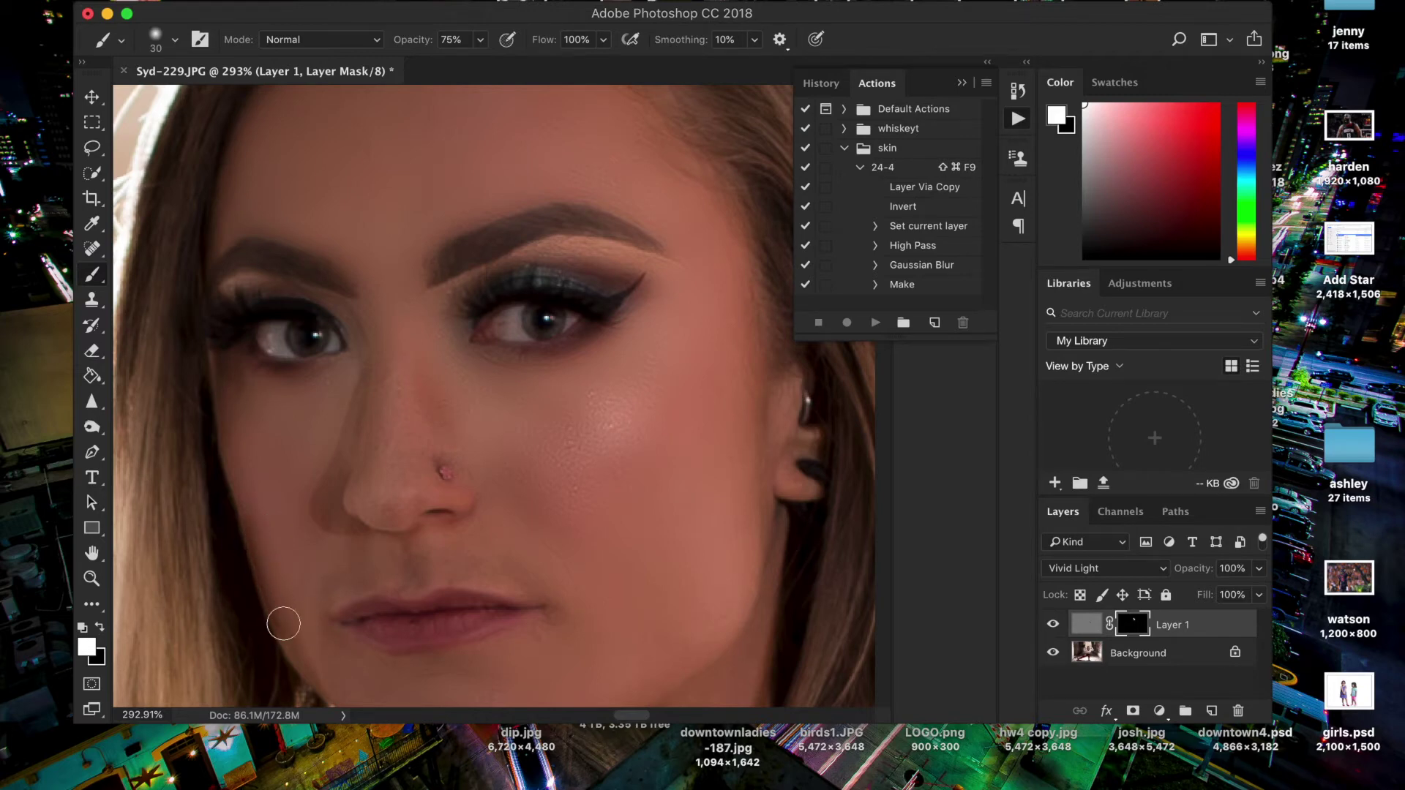
# Paint black on the mask along the face's edge by the hair, and white over the upper lip and lower face.
pyautogui.click(100, 628)
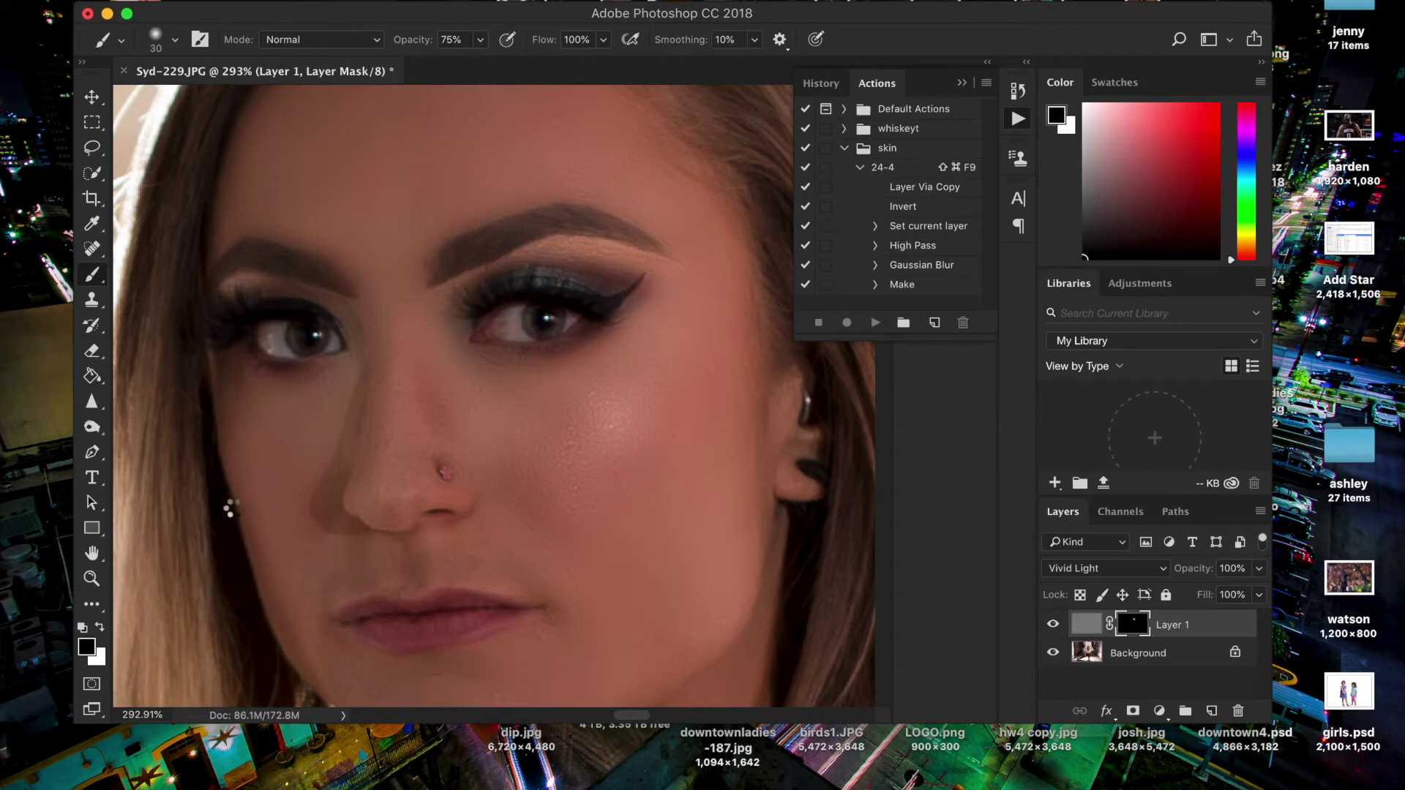
pyautogui.click(100, 627)
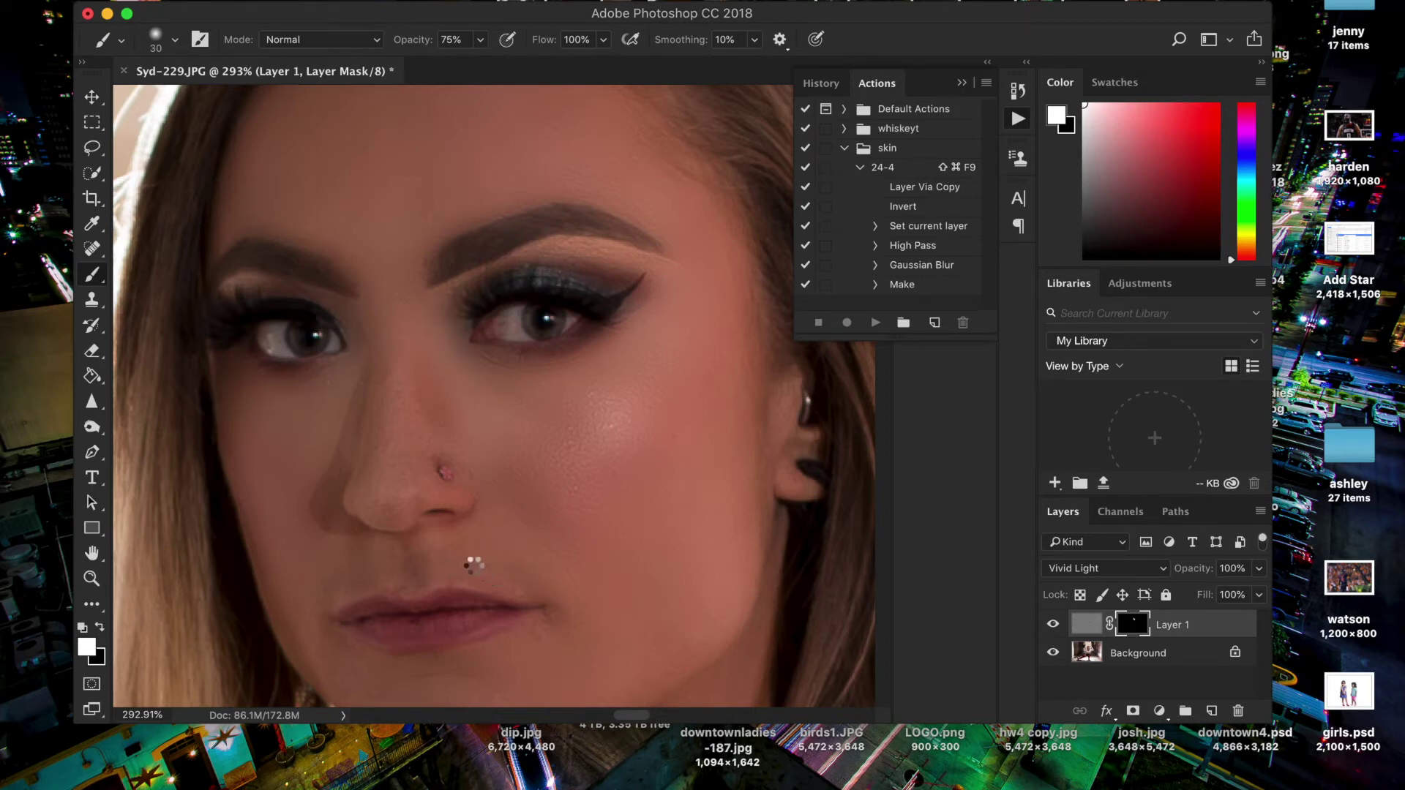
pyautogui.scroll(-3, 471, 552)
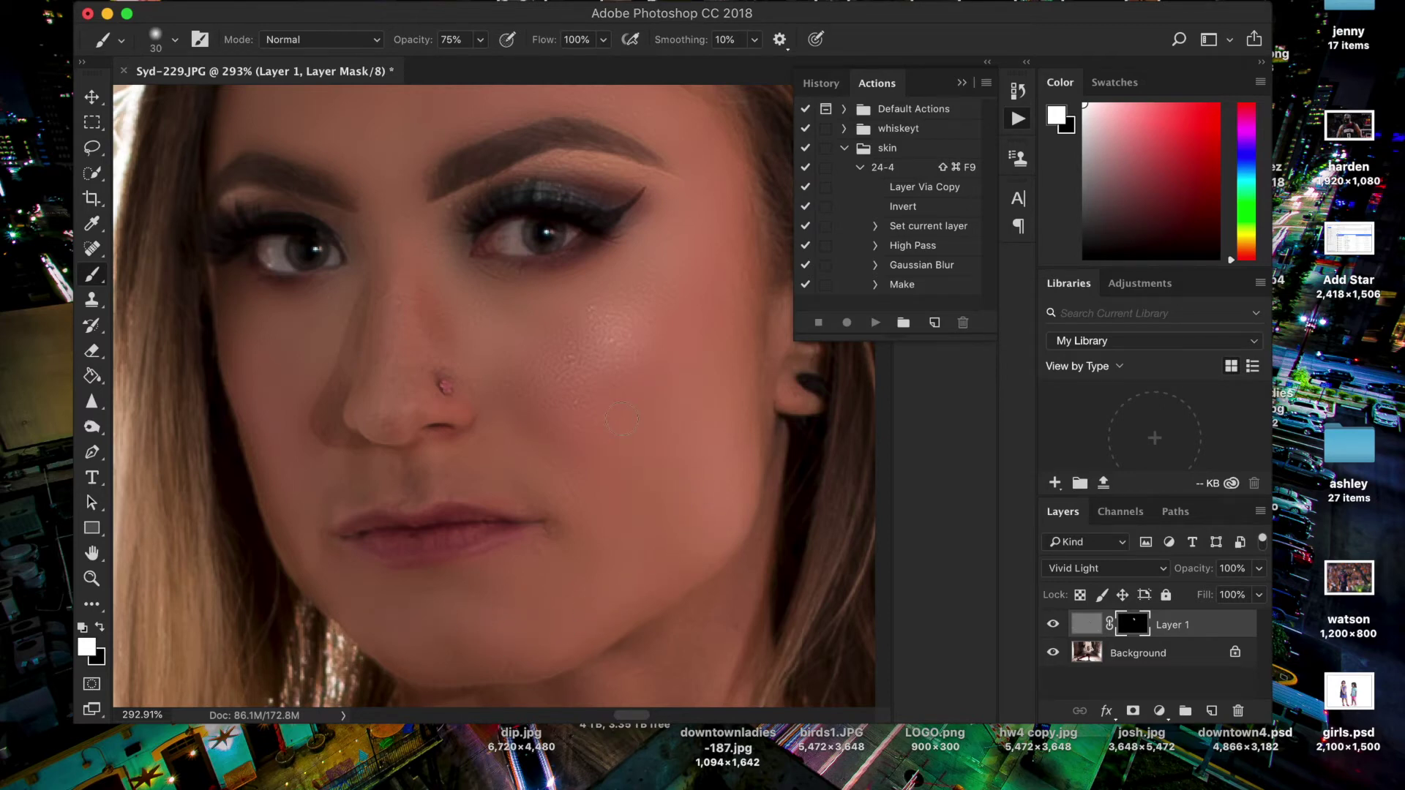
pyautogui.scroll(3, 757, 501)
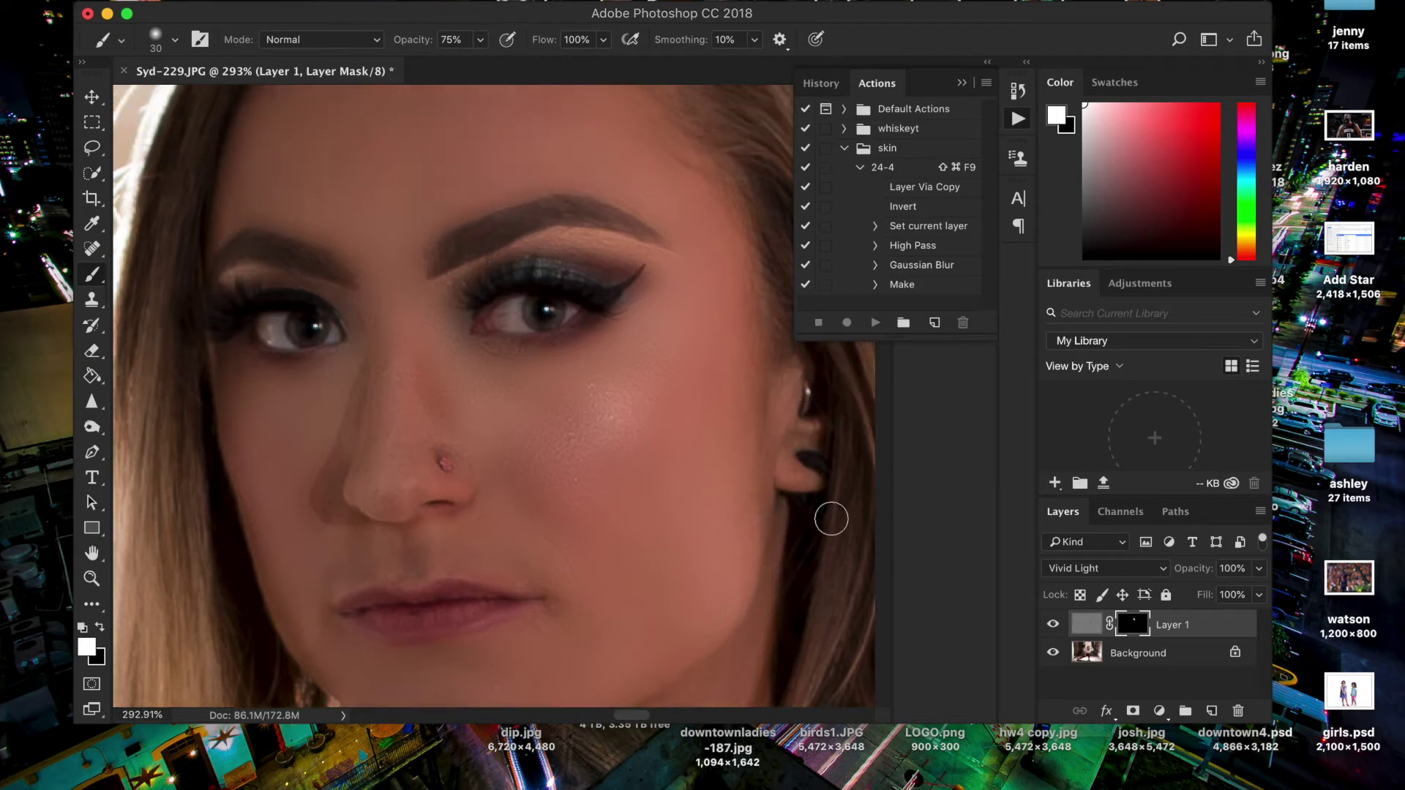
# Compare the face before and after the painted skin smoothing by hiding and showing Layer 1 repeatedly.
pyautogui.click(1054, 625)
pyautogui.click(1054, 625)
pyautogui.click(1055, 625)
pyautogui.click(1054, 625)
pyautogui.click(1054, 626)
pyautogui.click(1054, 626)
pyautogui.click(1055, 627)
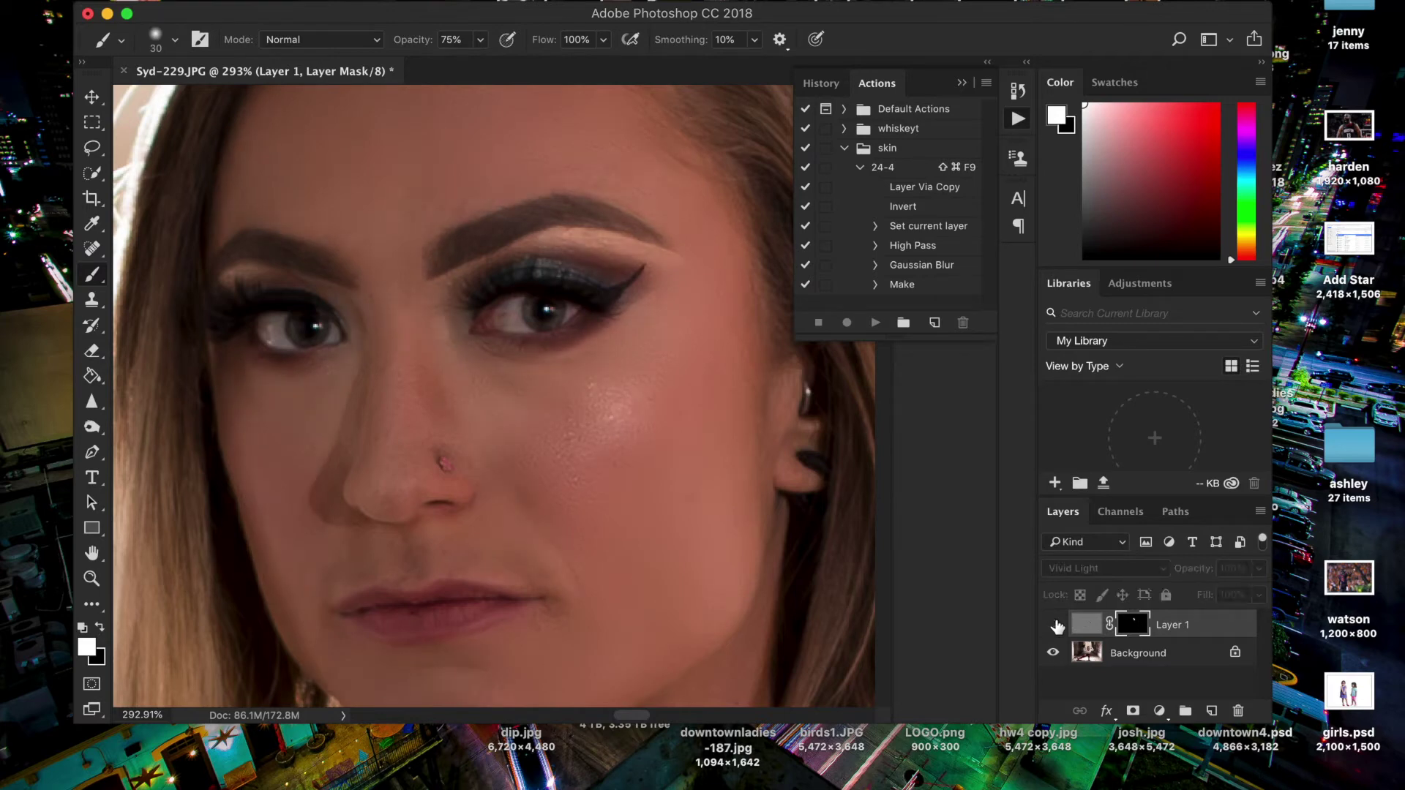
pyautogui.click(1055, 625)
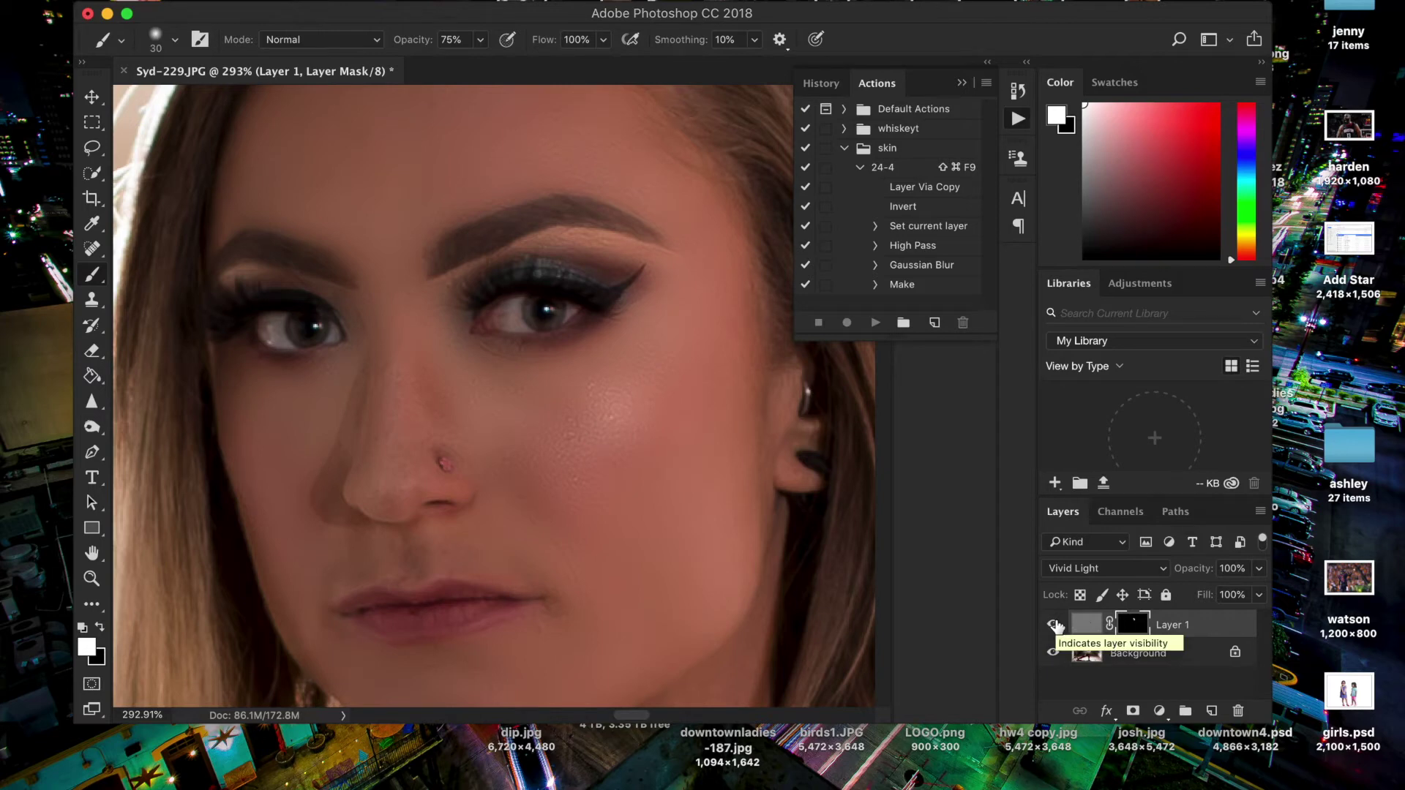
# Try Layer 1 at 50% opacity and compare the skin with the layer hidden and shown.
pyautogui.click(1259, 569)
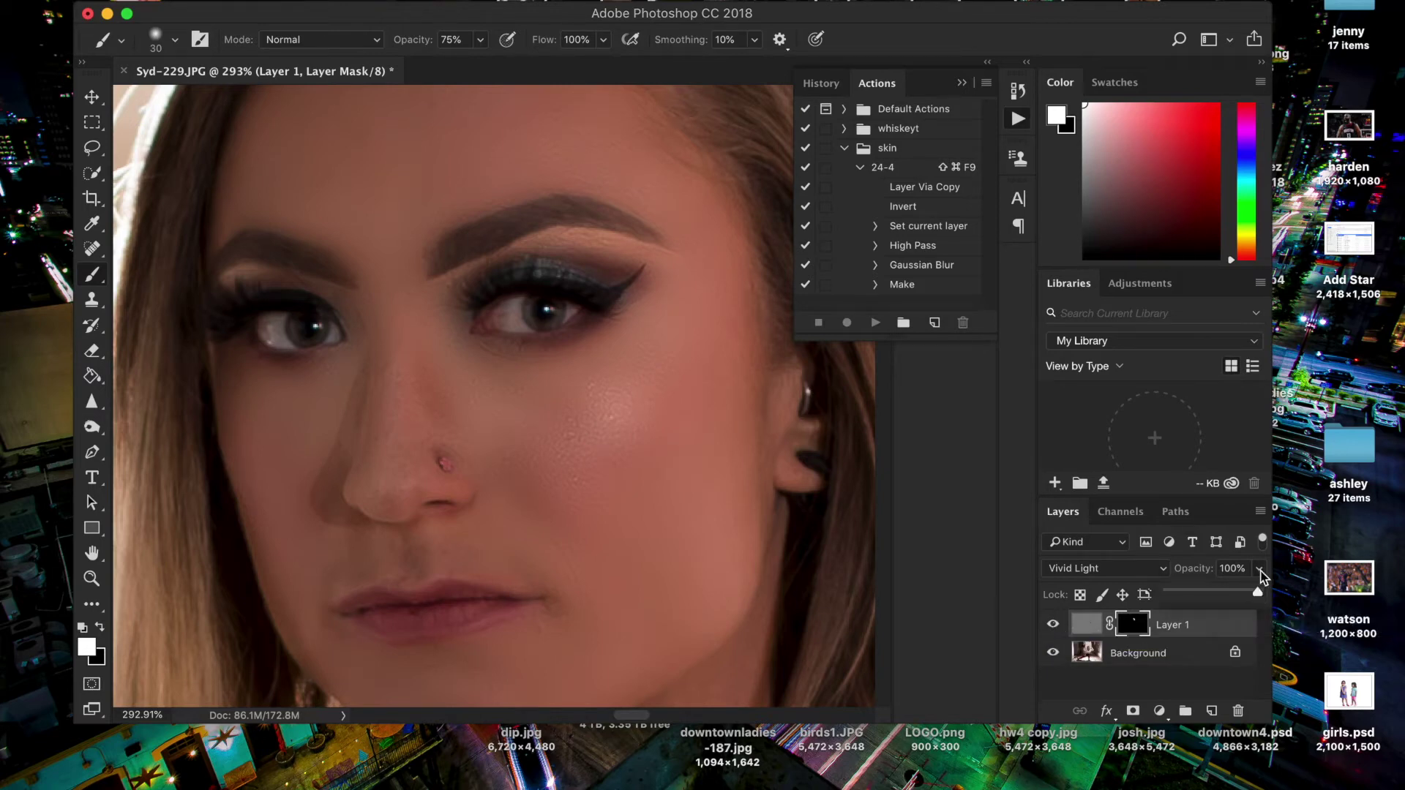
pyautogui.moveTo(1219, 601); pyautogui.dragTo(1212, 594)
pyautogui.click(1051, 628)
pyautogui.click(1051, 628)
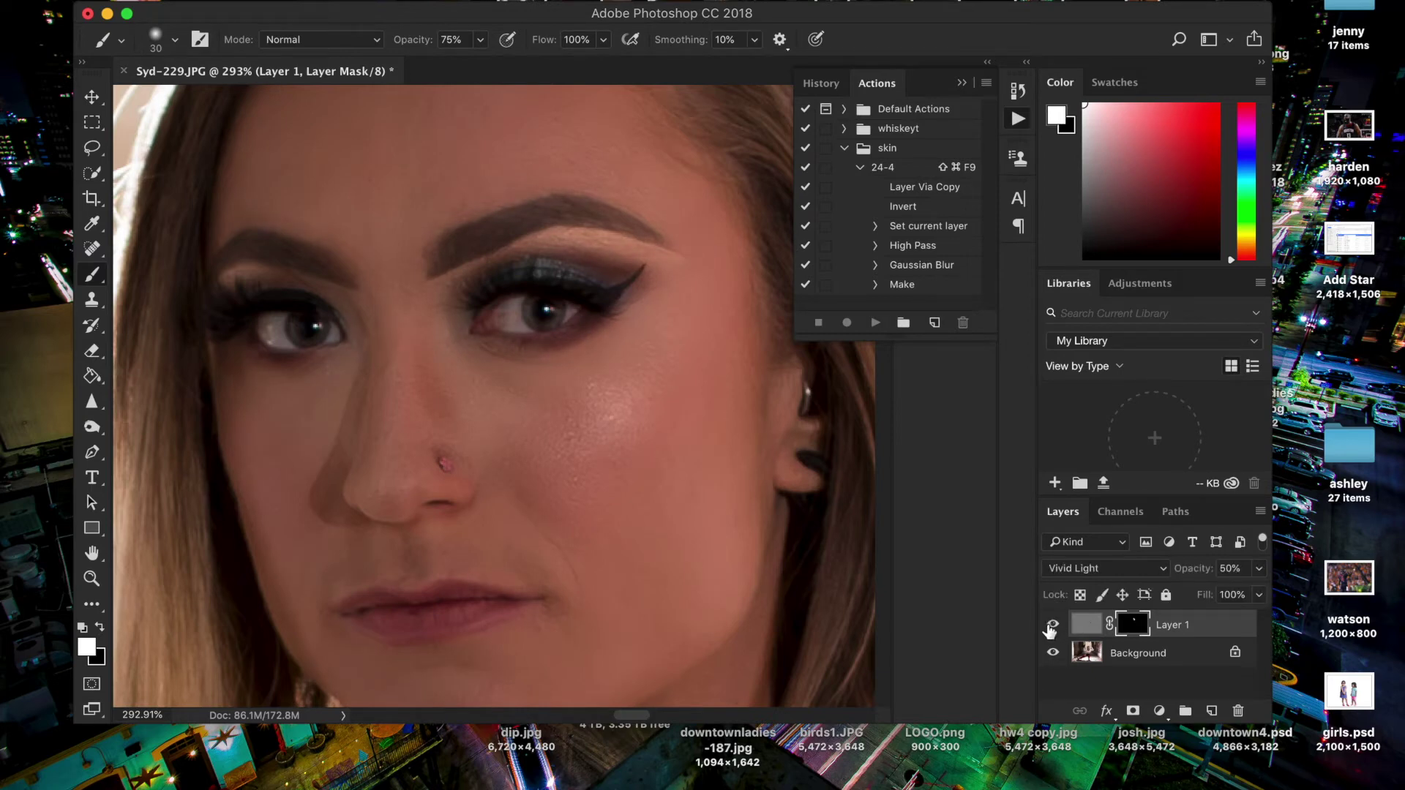
pyautogui.click(1052, 628)
pyautogui.click(1052, 628)
pyautogui.click(1052, 628)
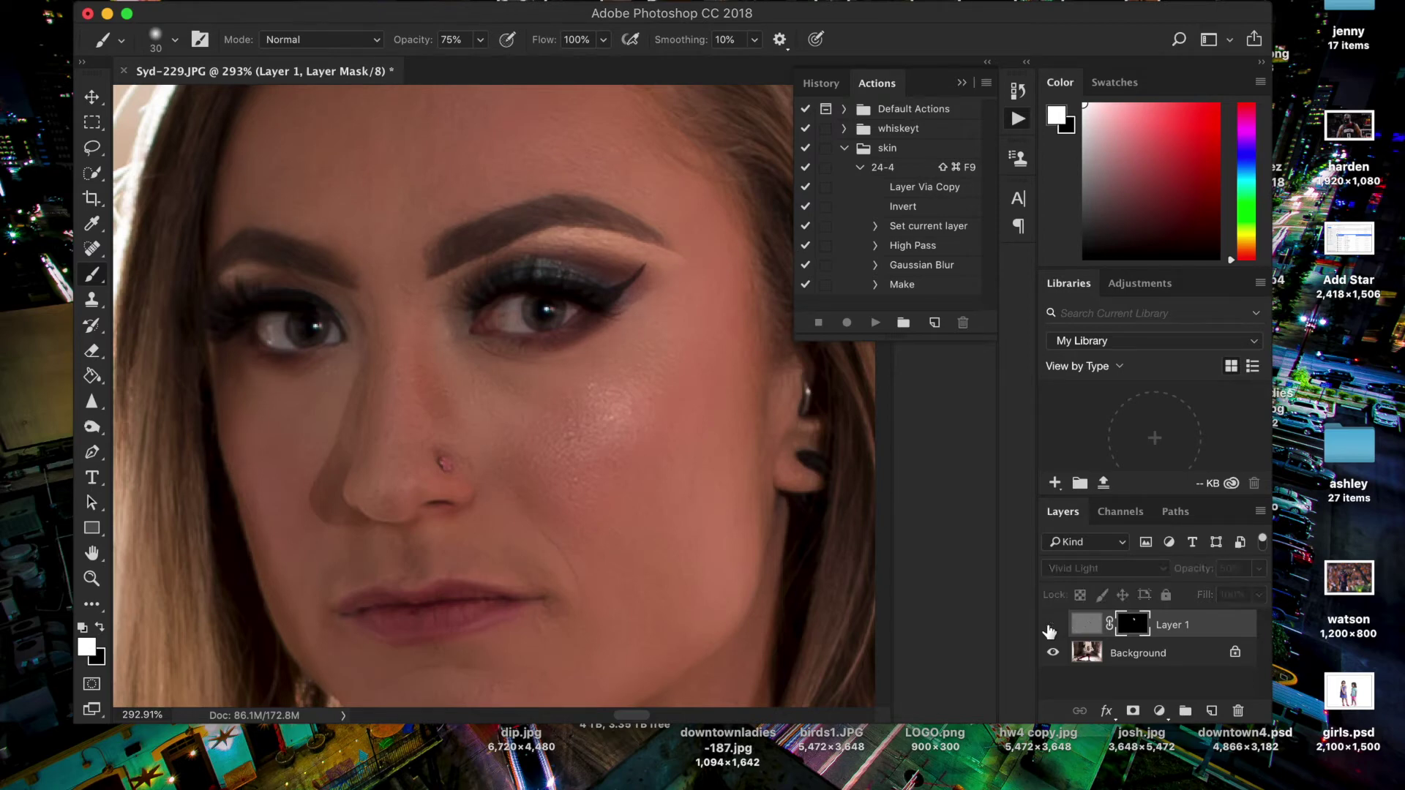
pyautogui.click(1052, 628)
pyautogui.click(1051, 627)
pyautogui.click(1052, 628)
pyautogui.click(1051, 628)
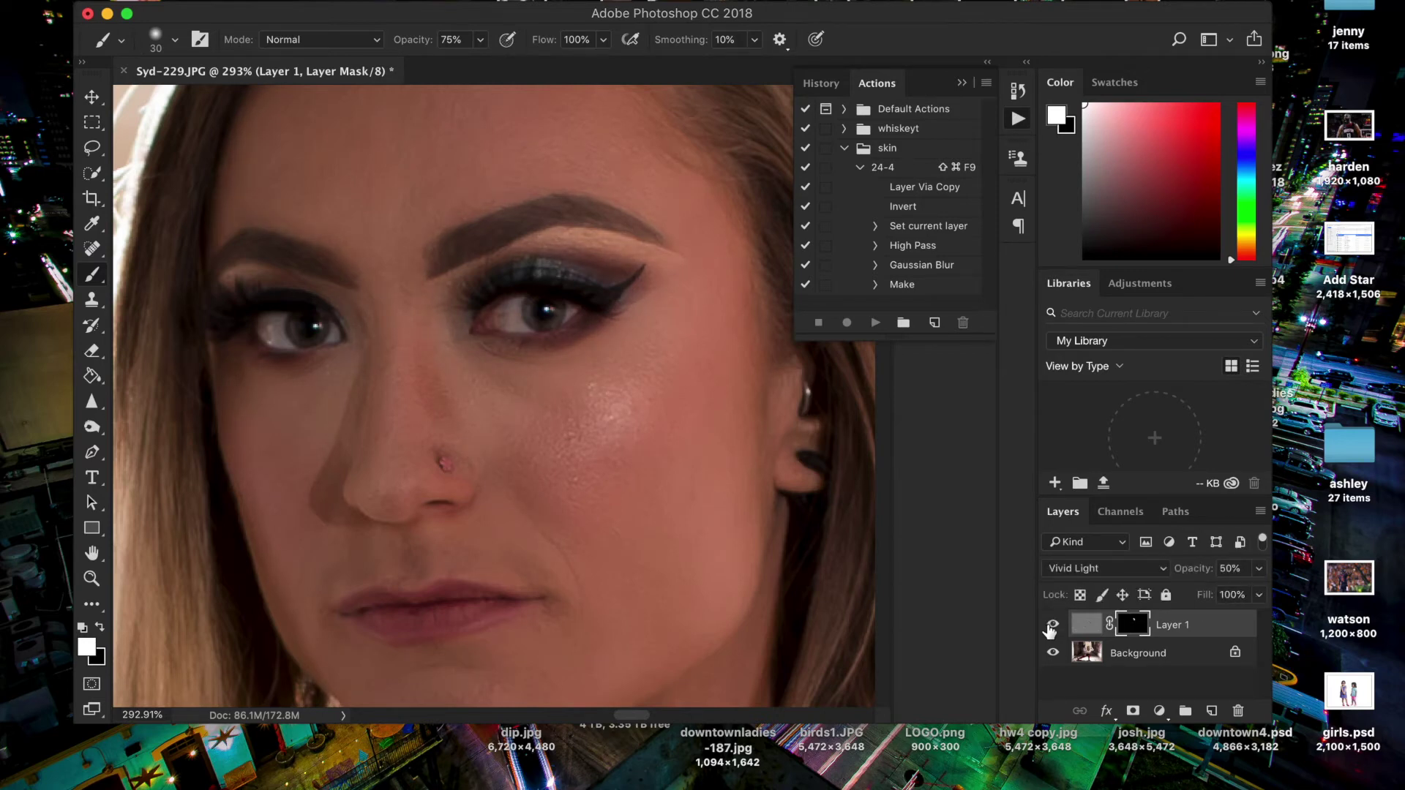
# Set Layer 1's opacity to 75% and check the smoothing against the original skin.
pyautogui.click(1258, 569)
pyautogui.click(1051, 628)
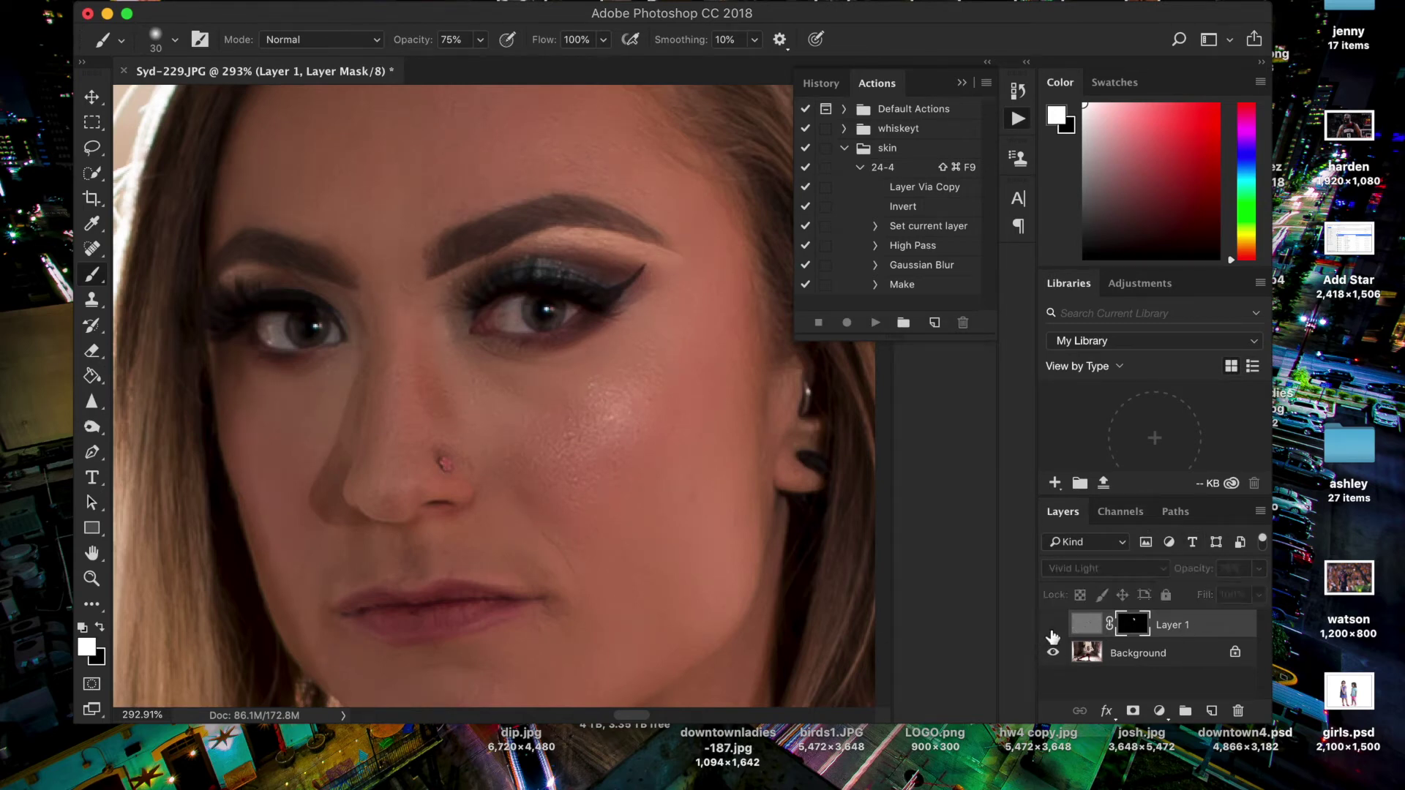
pyautogui.click(1052, 628)
pyautogui.click(1052, 629)
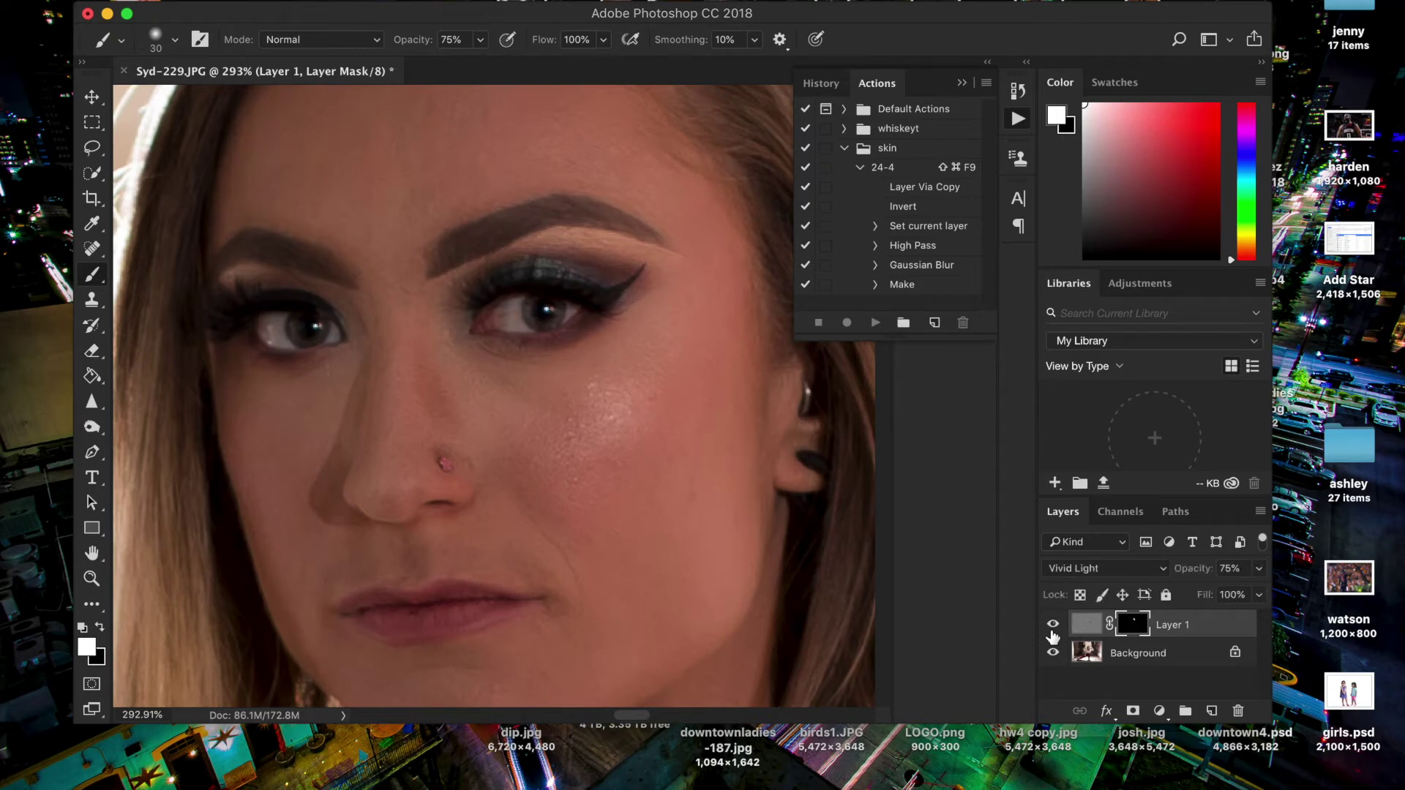
pyautogui.click(91, 578)
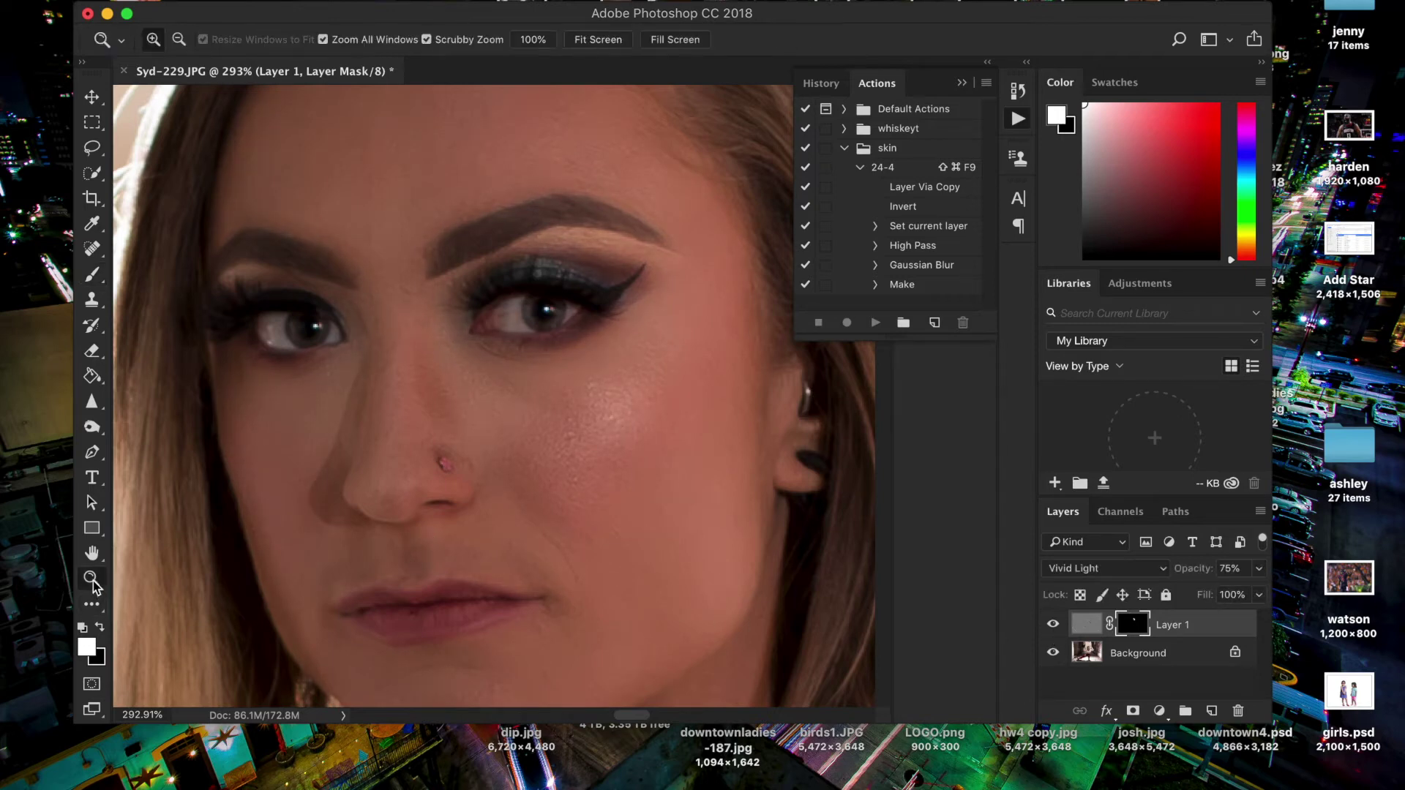
# Zoom out to 100% and compare the smoothed face with Layer 1 hidden and shown.
pyautogui.rightClick(367, 480)
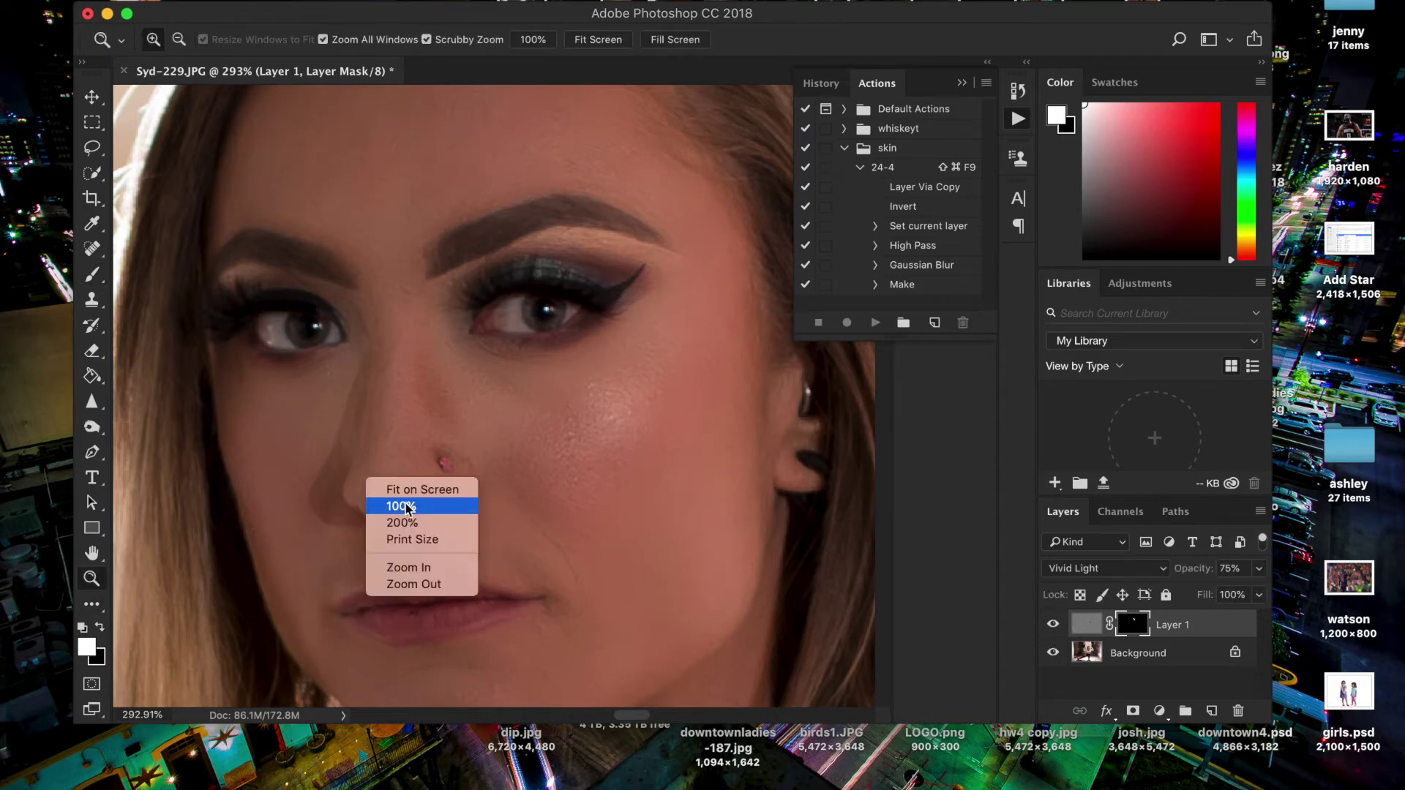
pyautogui.click(426, 586)
pyautogui.rightClick(559, 508)
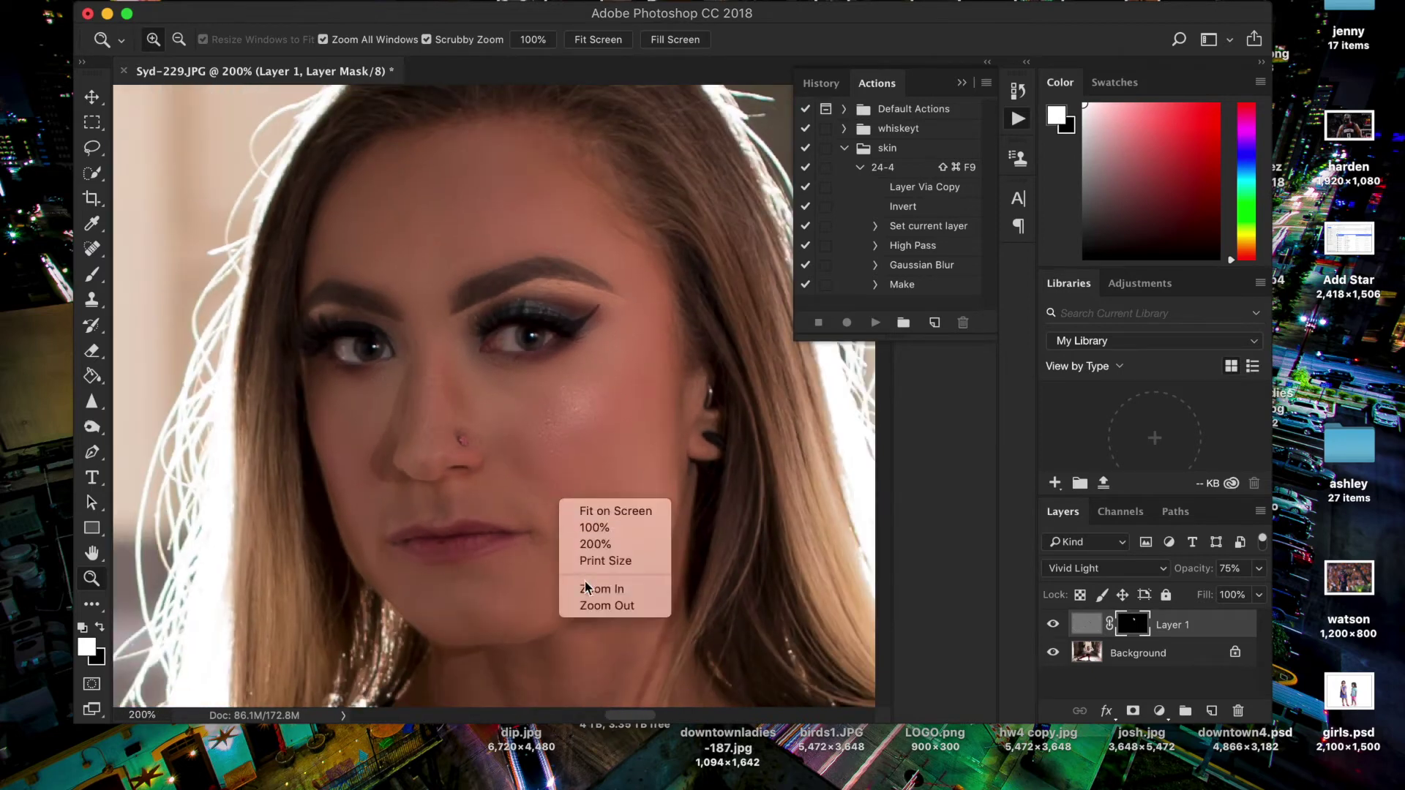
pyautogui.click(594, 606)
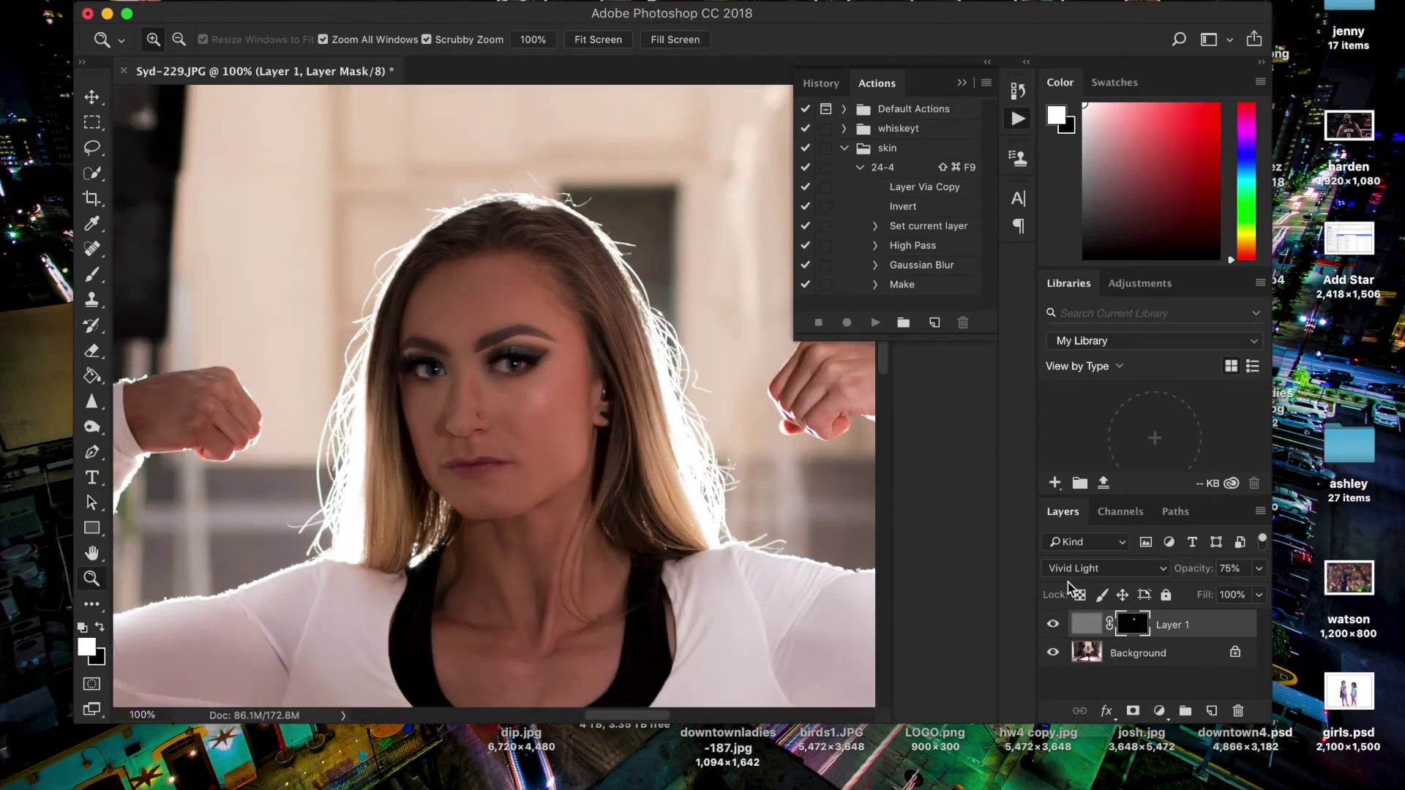
pyautogui.click(1053, 627)
pyautogui.click(1054, 627)
pyautogui.click(1053, 627)
pyautogui.click(1054, 627)
# Reduce Layer 1's opacity to 60% and compare the skin with the layer hidden and shown.
pyautogui.click(1258, 568)
pyautogui.click(1055, 626)
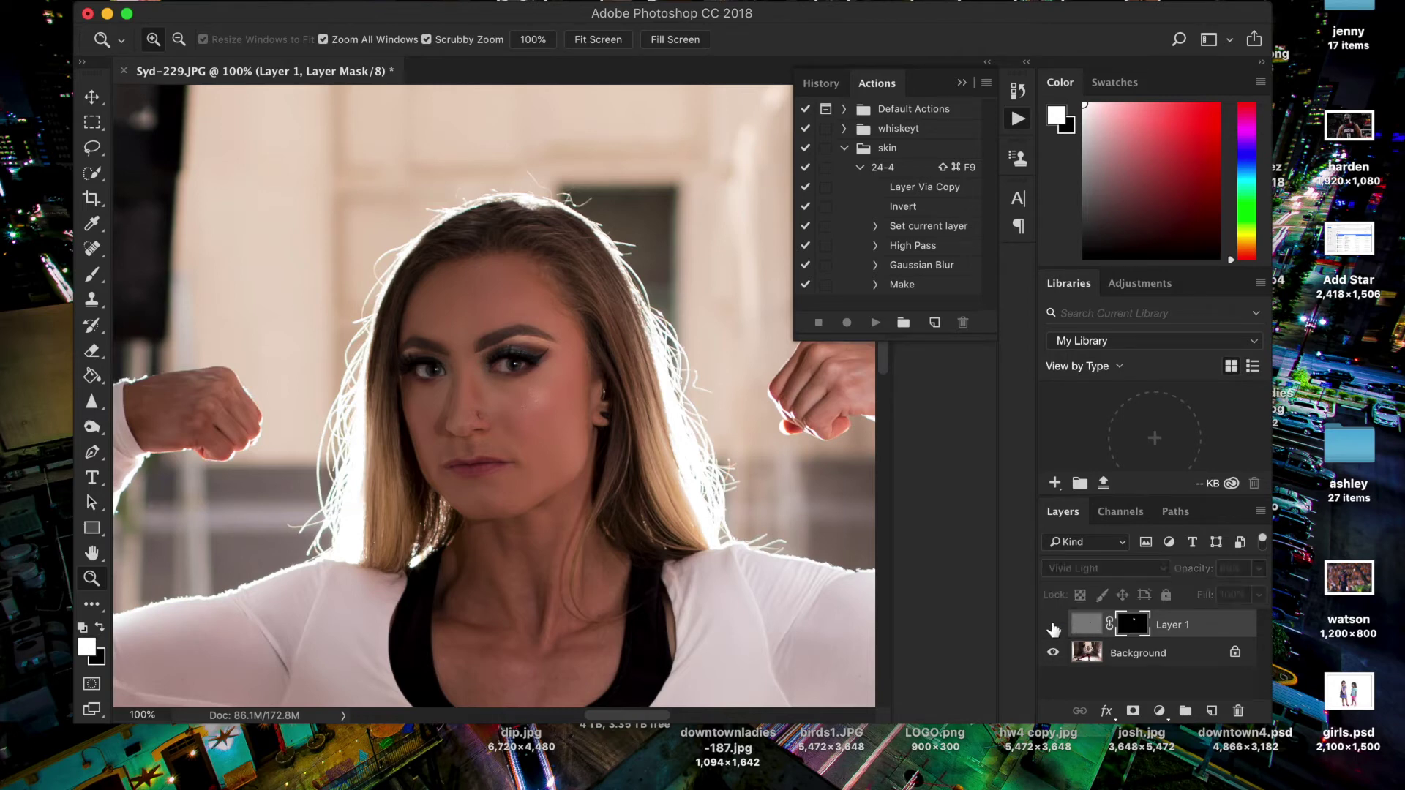
pyautogui.click(1053, 626)
pyautogui.click(1053, 627)
pyautogui.click(1053, 627)
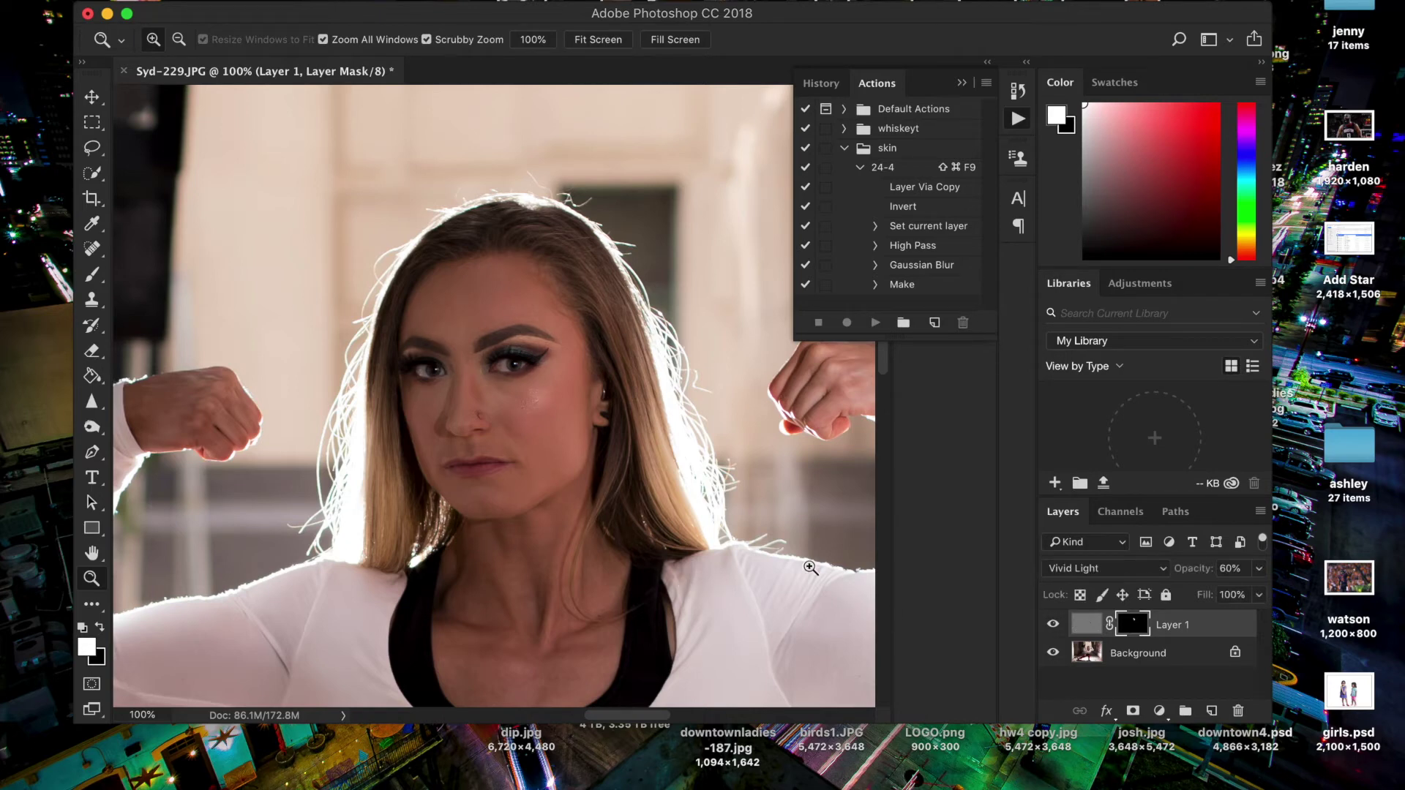
# Duplicate Layer 1 and the Background together, and hide the original Layer 1.
pyautogui.click(1134, 653)
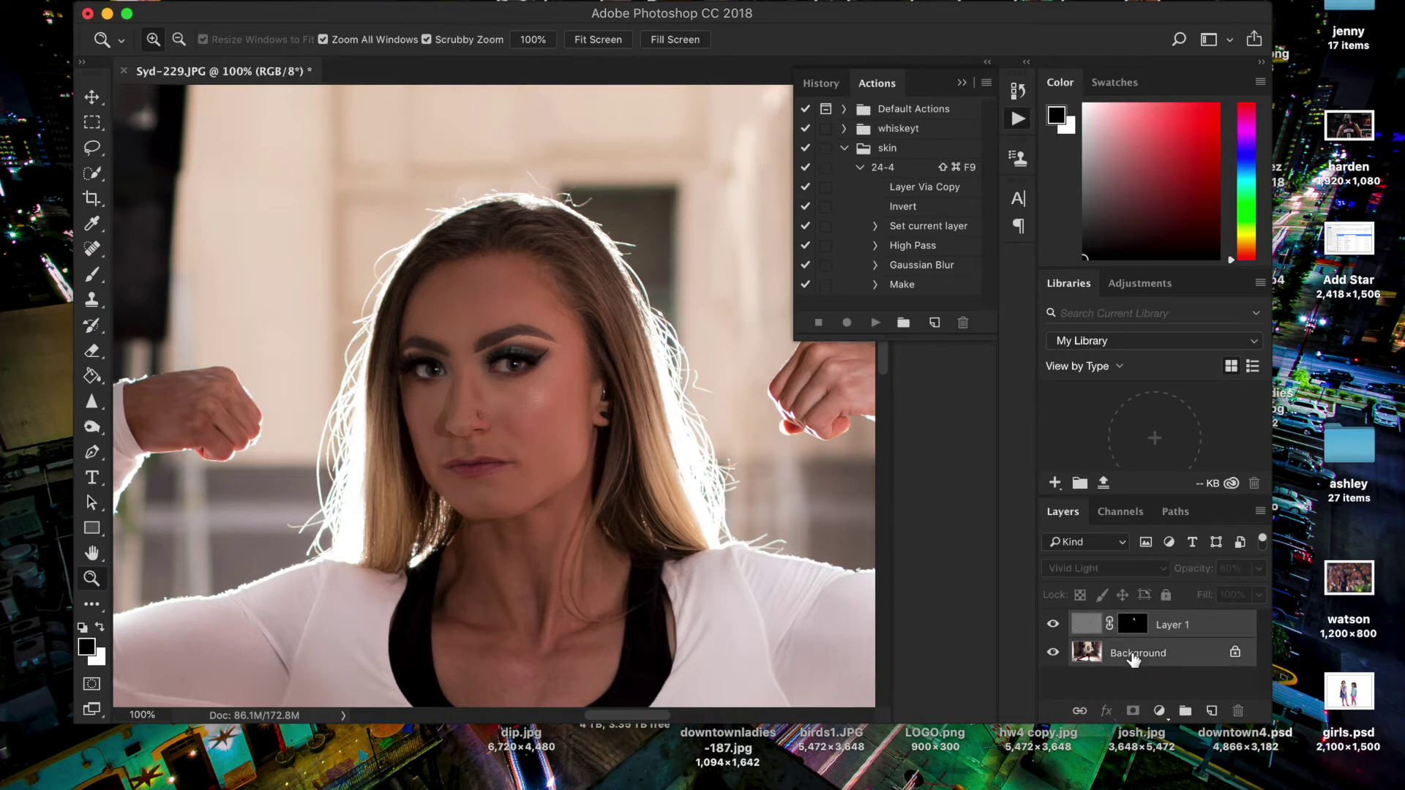
pyautogui.press('super+j')
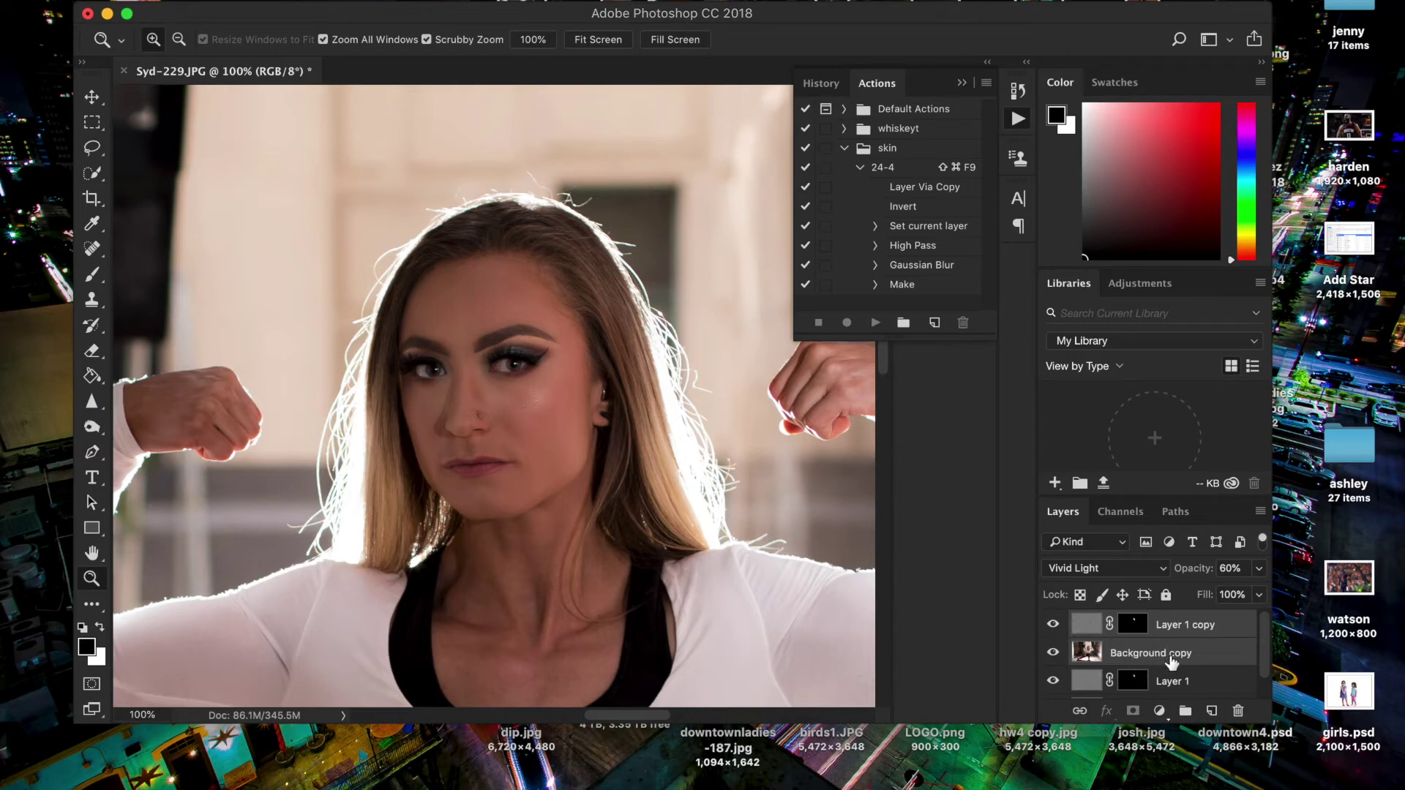
pyautogui.scroll(-1, 1192, 679)
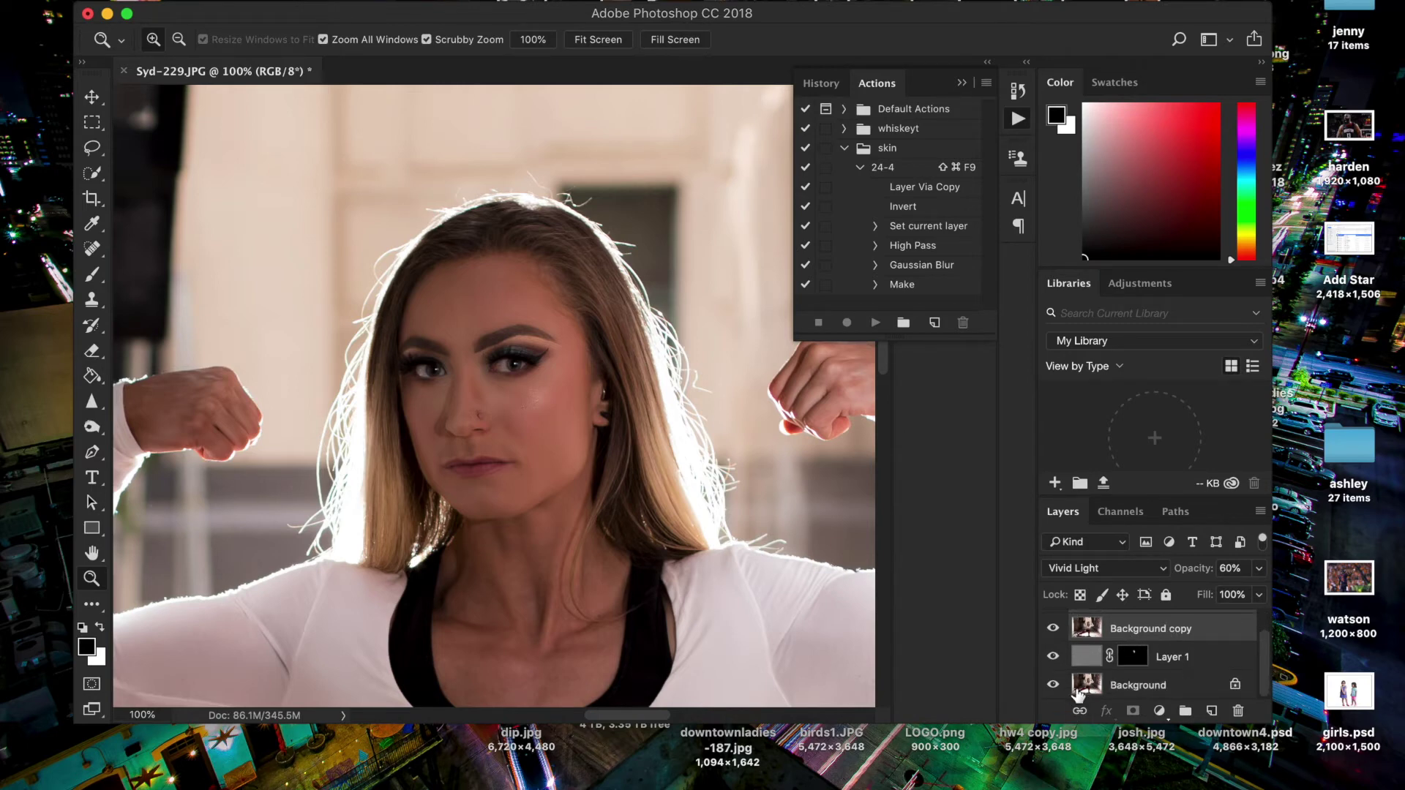
pyautogui.click(1053, 657)
pyautogui.scroll(1, 1139, 666)
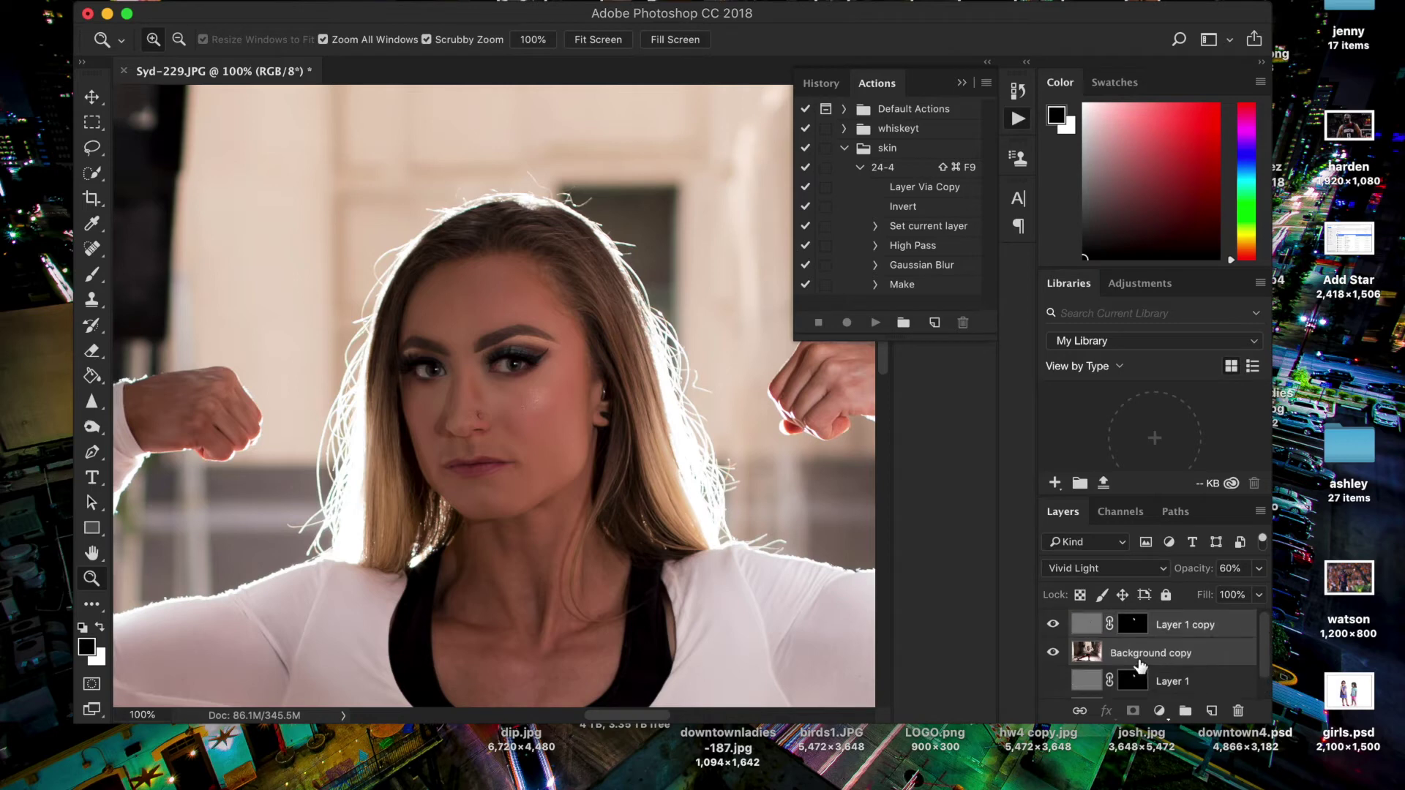
# Set the Brush to 90 px with white as the foreground colour and try painting over the chest skin on Layer 1 copy.
pyautogui.click(1179, 636)
pyautogui.scroll(-3, 757, 577)
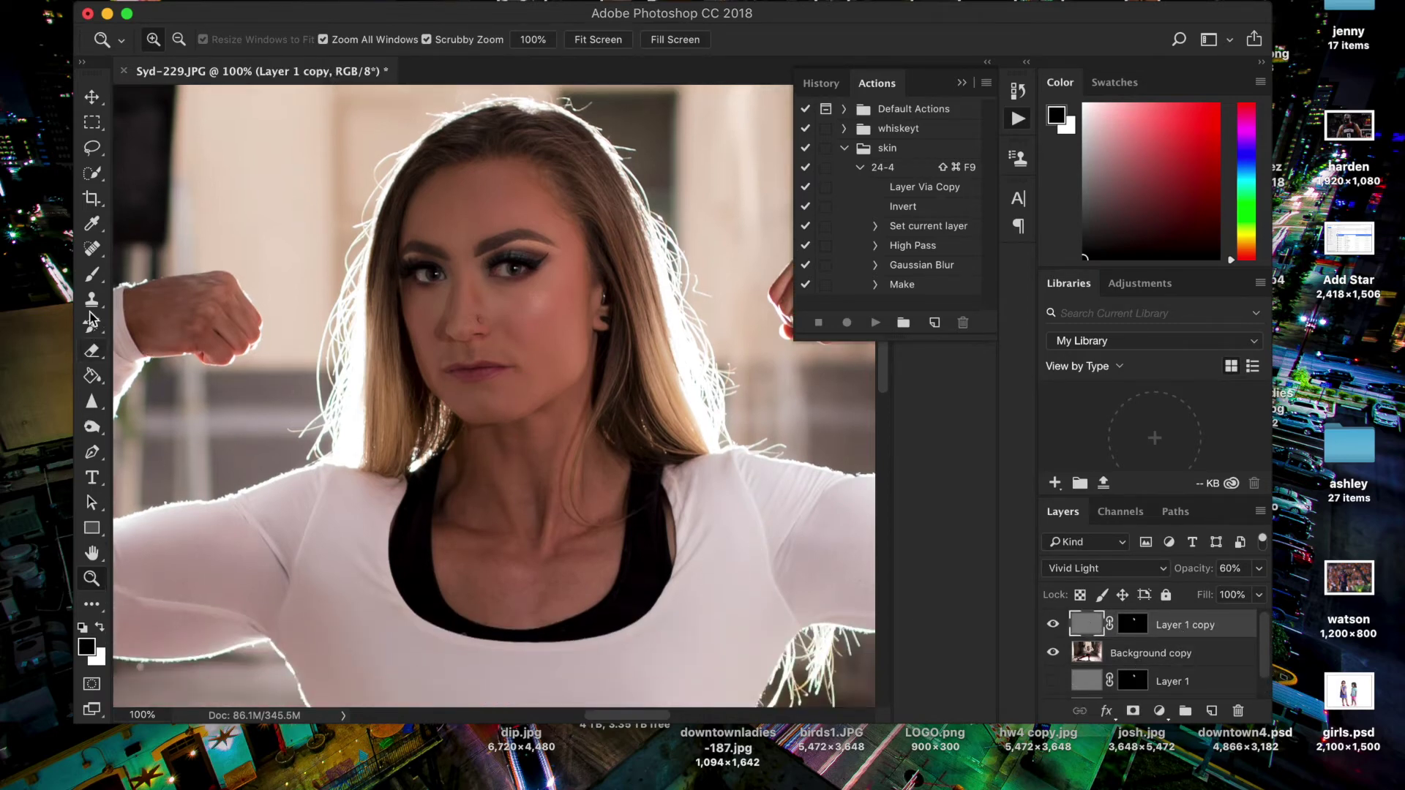
pyautogui.click(92, 277)
pyautogui.press(']')
pyautogui.press(']')
pyautogui.press(']')
pyautogui.press(']')
pyautogui.press(']')
pyautogui.press(']')
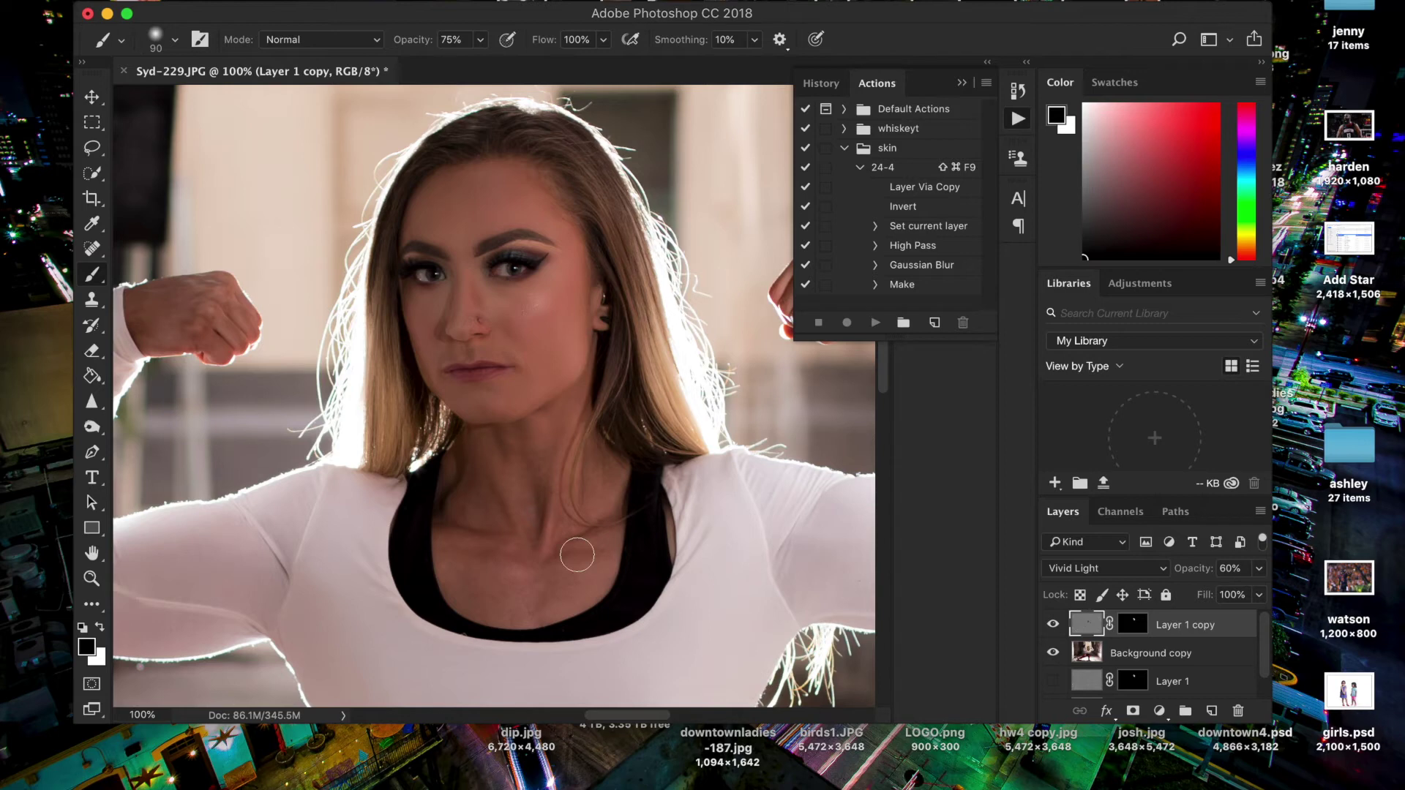
pyautogui.click(97, 627)
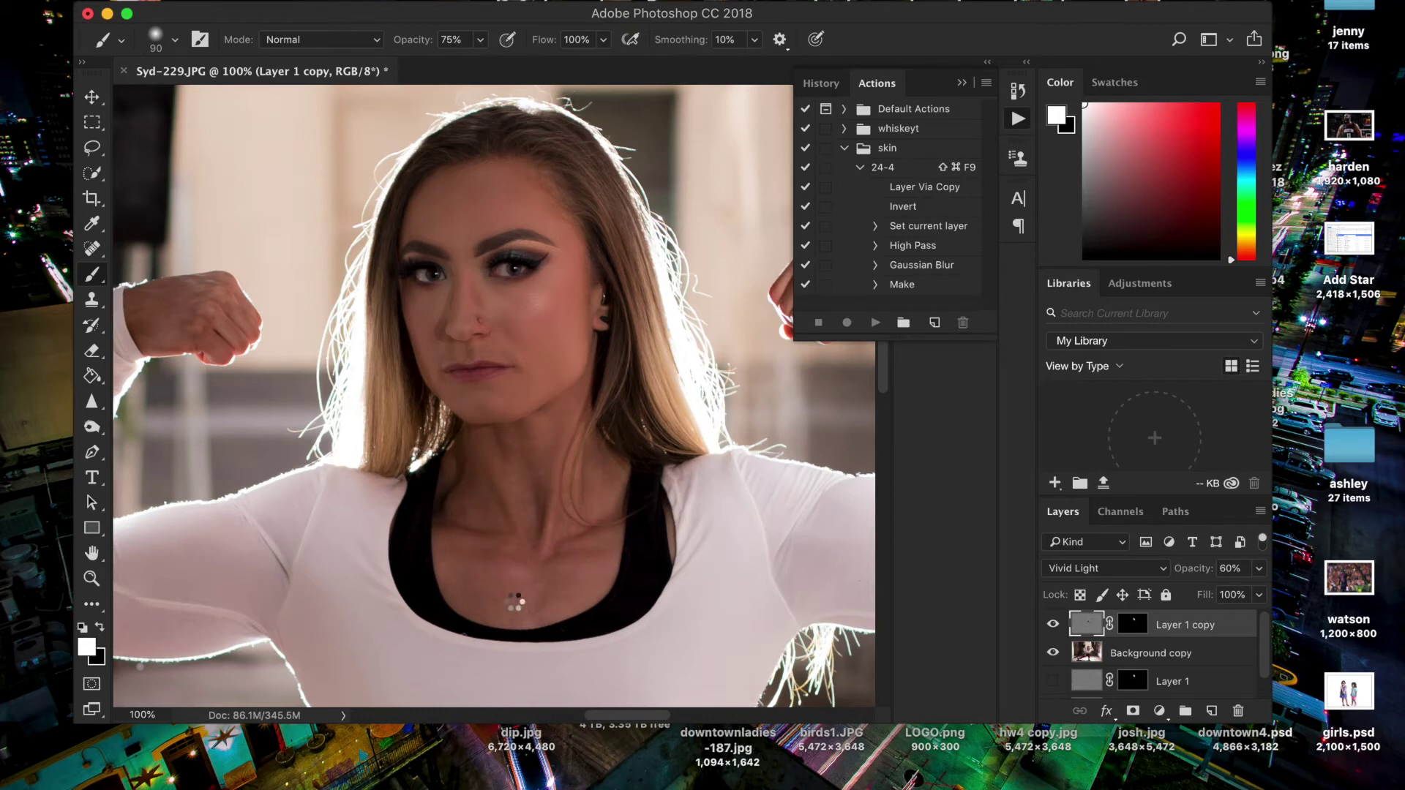
pyautogui.scroll(-5, 548, 547)
pyautogui.scroll(-3, 548, 547)
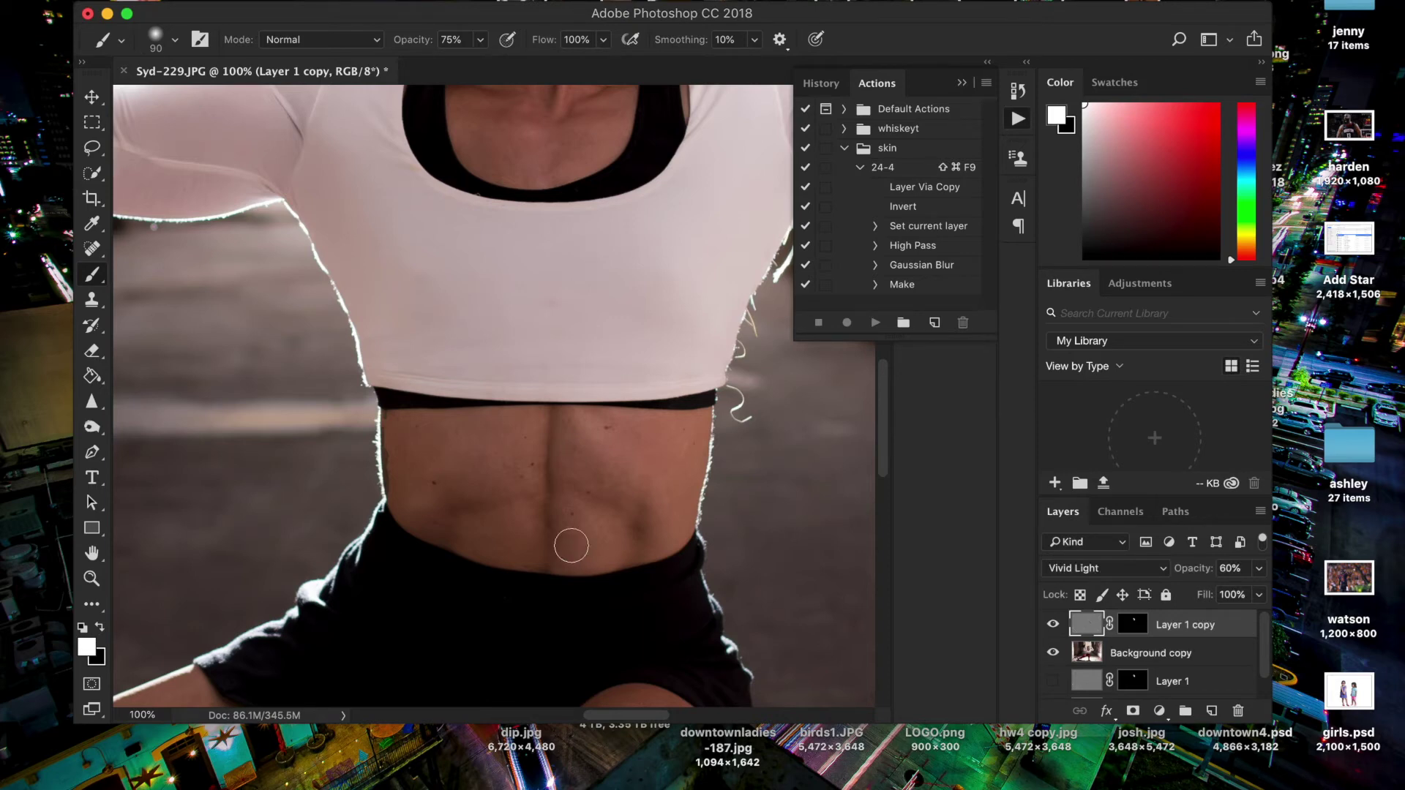
# Target Layer 1 copy's mask and paint white over the neck, chest and abdomen skin.
pyautogui.scroll(5, 704, 545)
pyautogui.click(1131, 627)
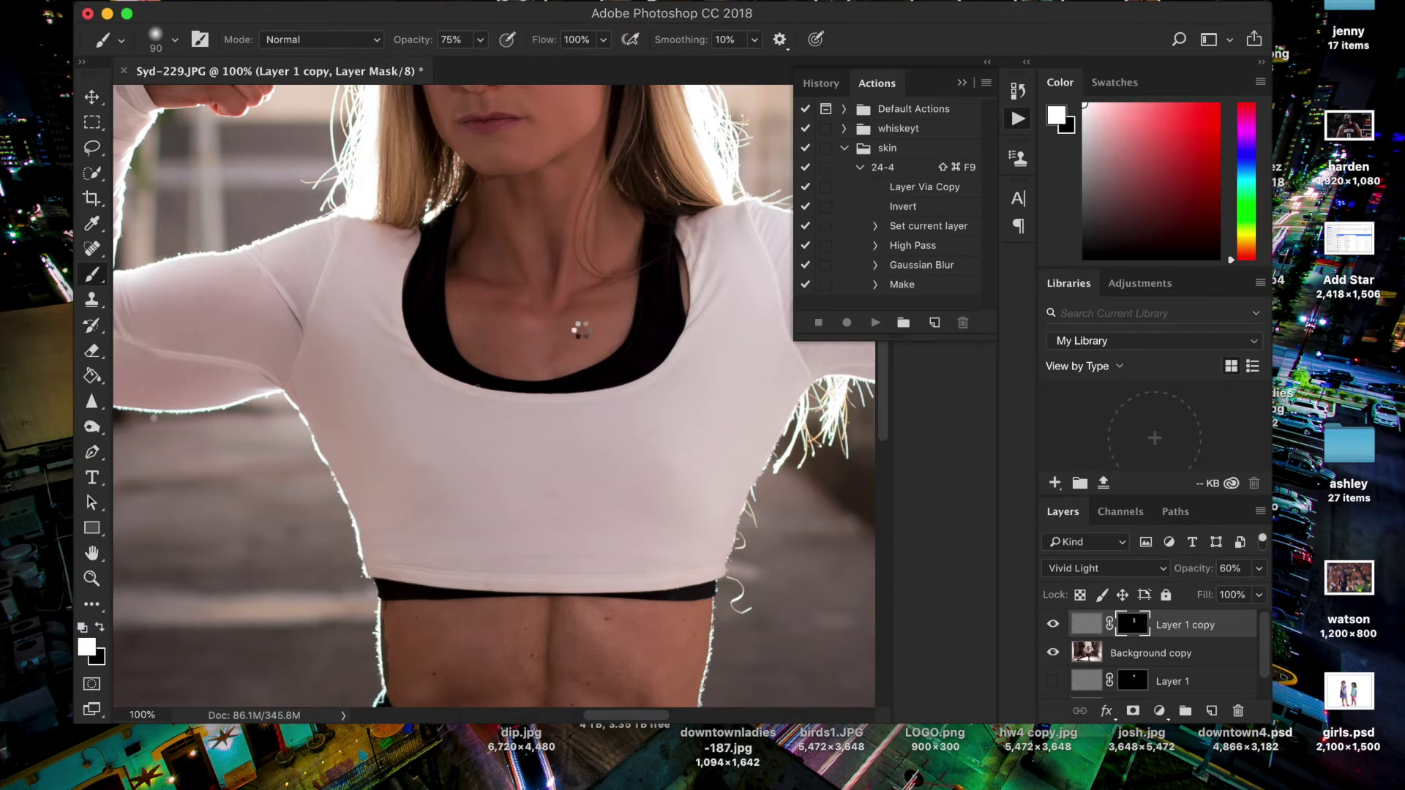
pyautogui.scroll(-5, 589, 307)
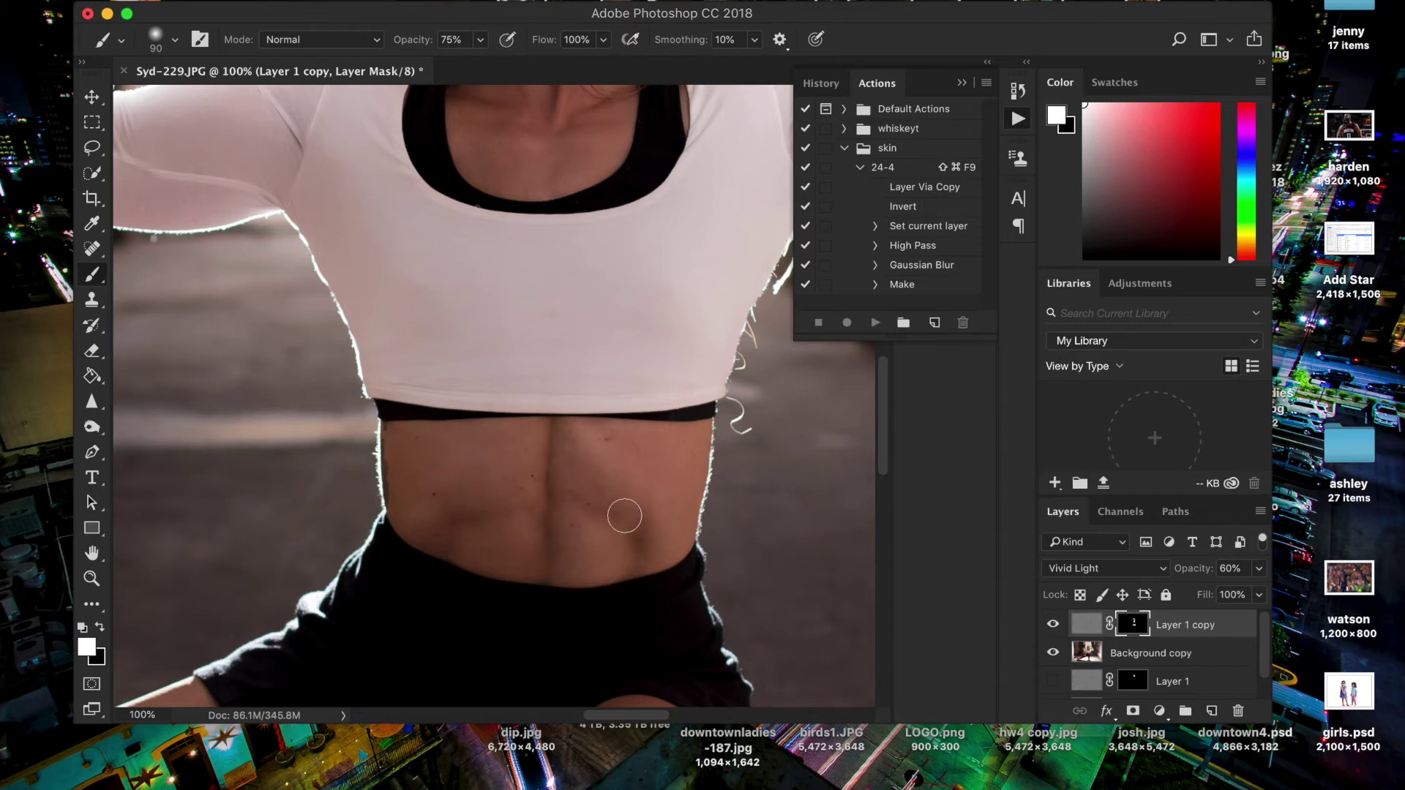
# Enlarge the brush to 175 px and paint white on the mask over the extended leg's bare thigh.
pyautogui.scroll(-10, 624, 512)
pyautogui.hscroll(-6, 407, 520)
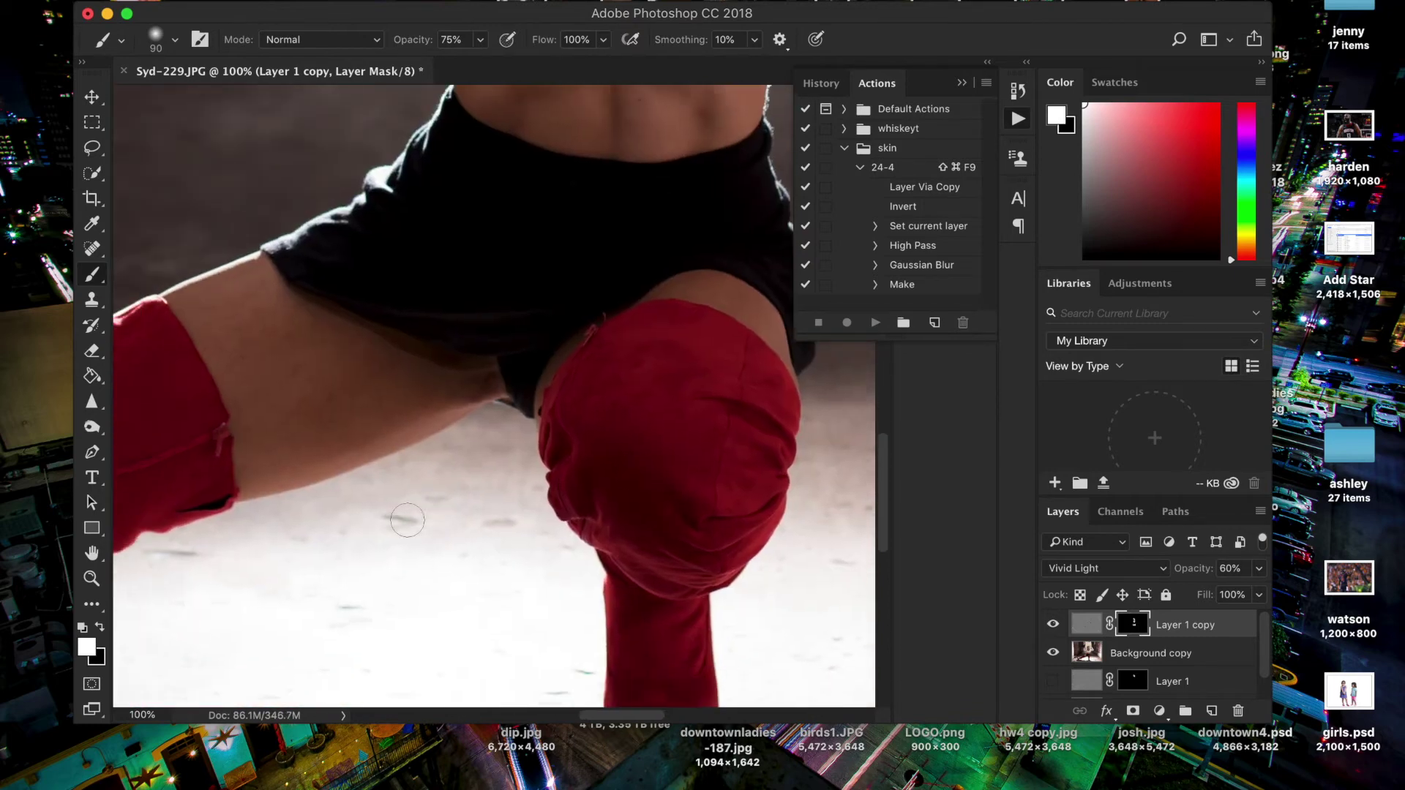
pyautogui.scroll(-1, 406, 512)
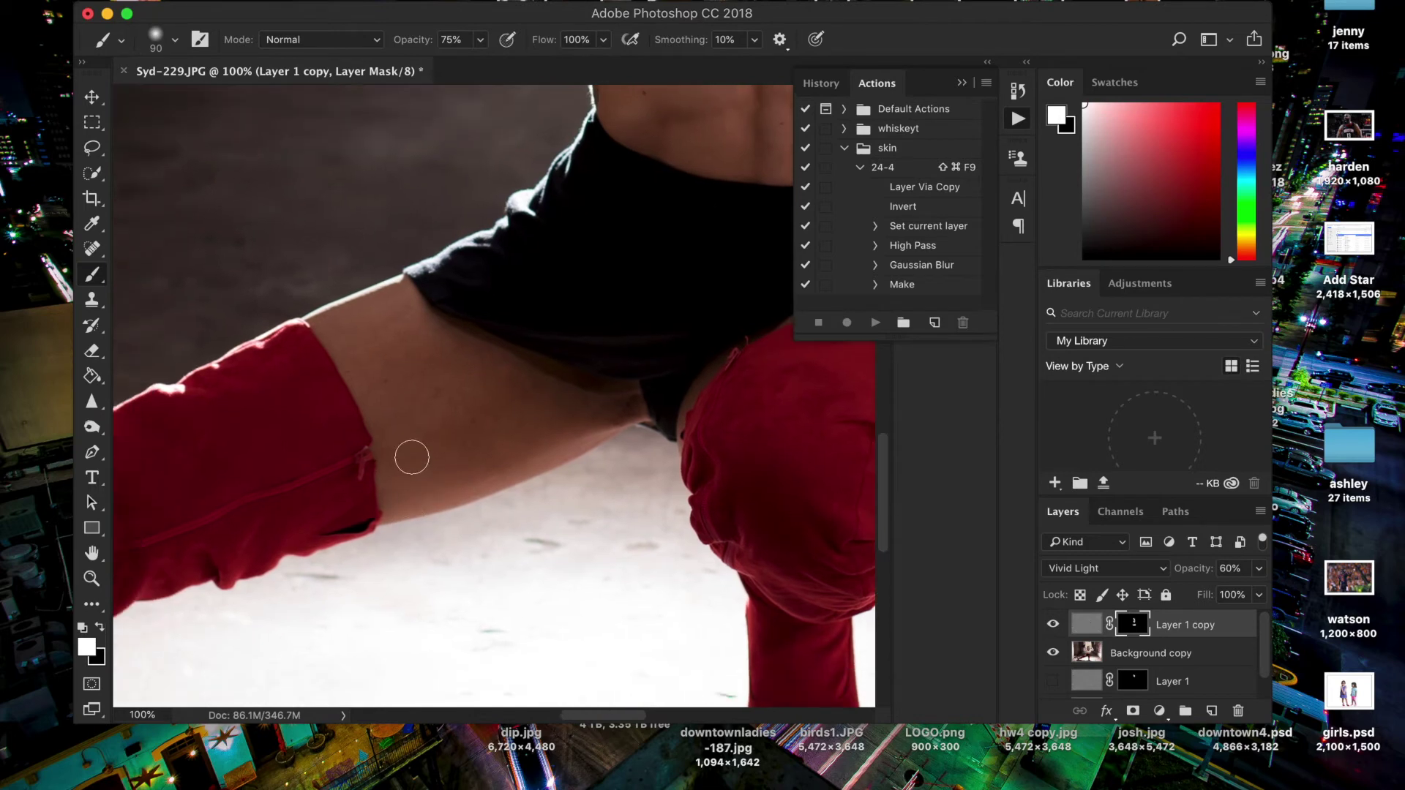
pyautogui.press(']')
pyautogui.press(']')
pyautogui.press(']')
pyautogui.press(']')
pyautogui.moveTo(417, 408)
pyautogui.mouseDown()
pyautogui.moveTo(430, 476)
pyautogui.moveTo(562, 414)
pyautogui.mouseUp()
pyautogui.moveTo(358, 341)
pyautogui.mouseDown()
pyautogui.moveTo(465, 472)
pyautogui.moveTo(582, 405)
pyautogui.moveTo(430, 356)
pyautogui.mouseUp()
# Fit the whole photo in view and compare the body smoothing by hiding and showing Layer 1 copy repeatedly.
pyautogui.scroll(10, 412, 349)
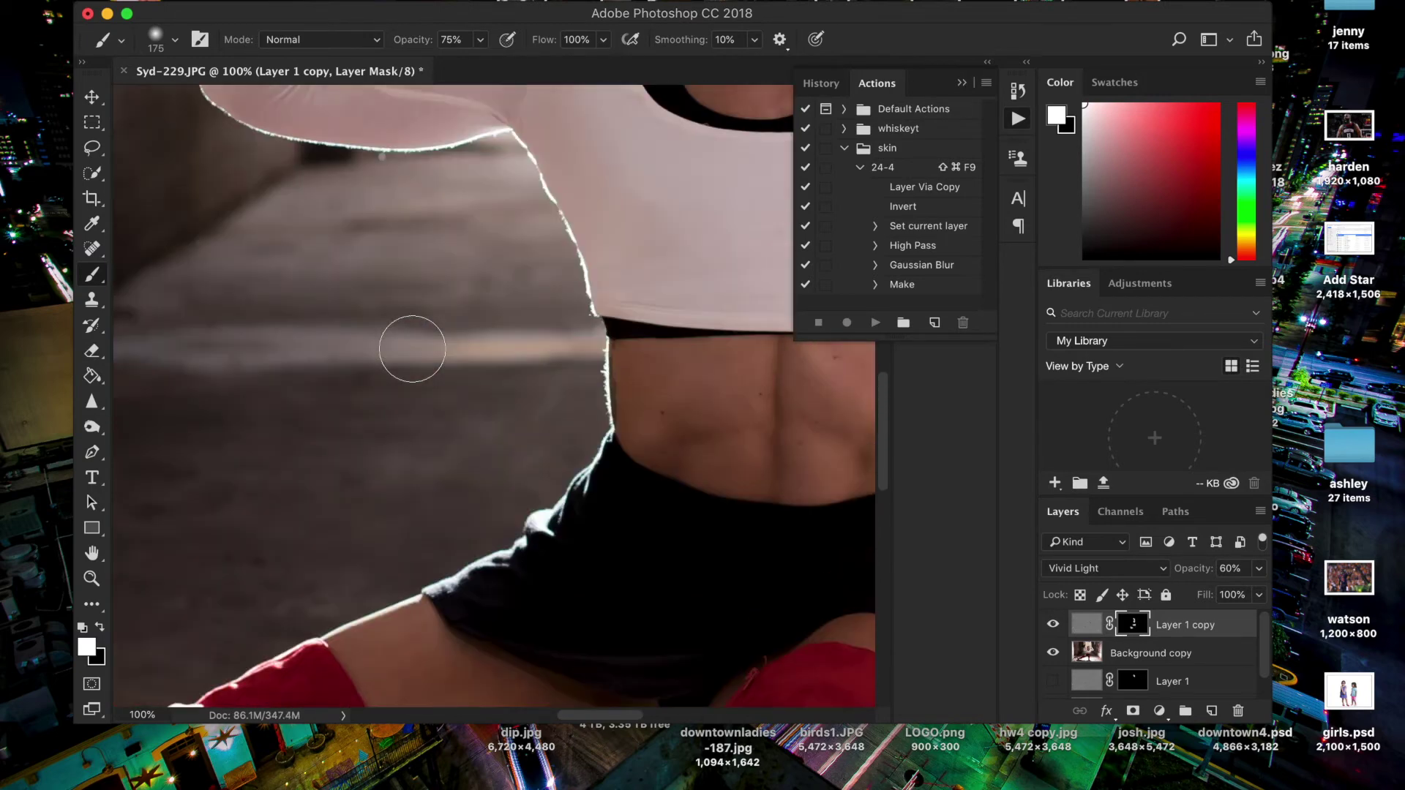
pyautogui.scroll(6, 412, 349)
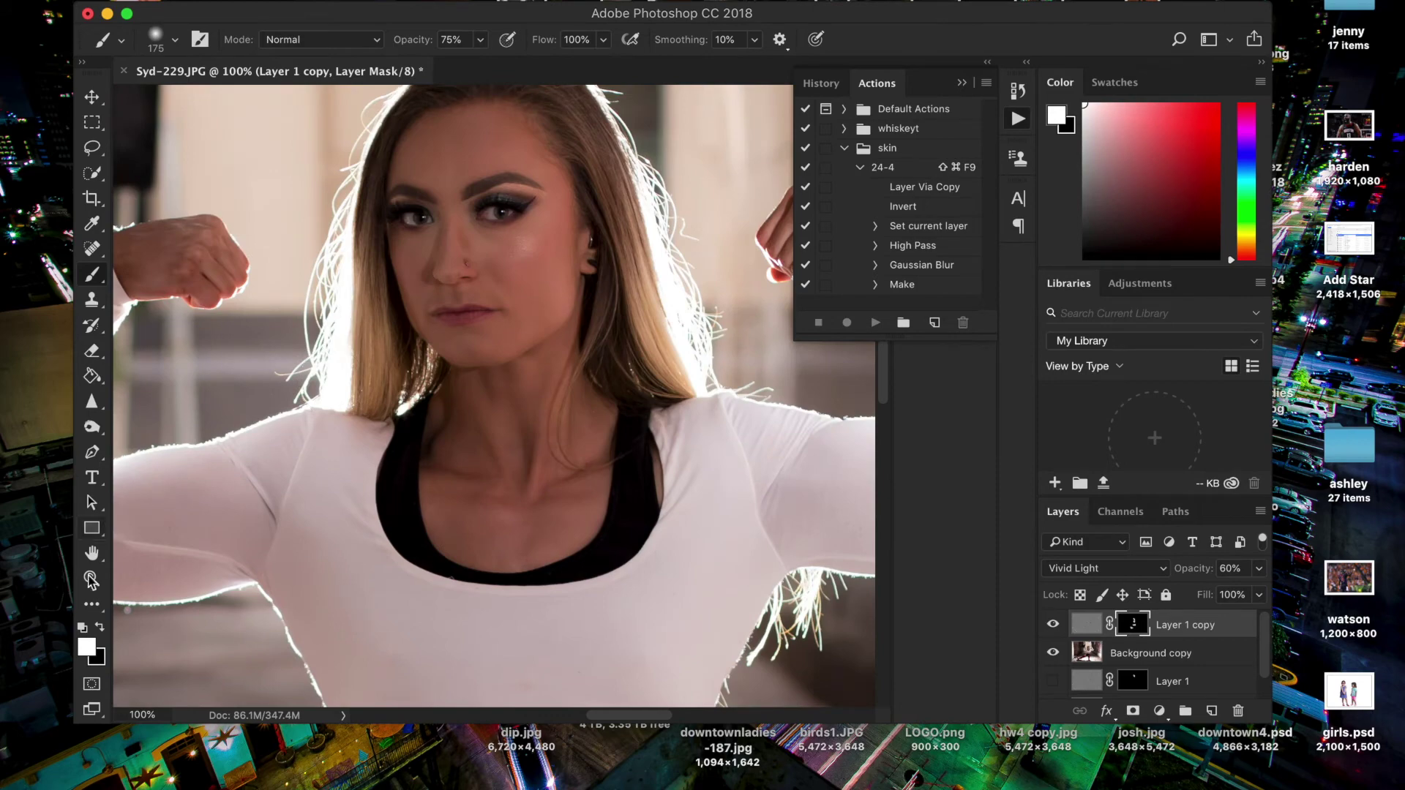
pyautogui.press('z')
pyautogui.rightClick(399, 420)
pyautogui.click(419, 425)
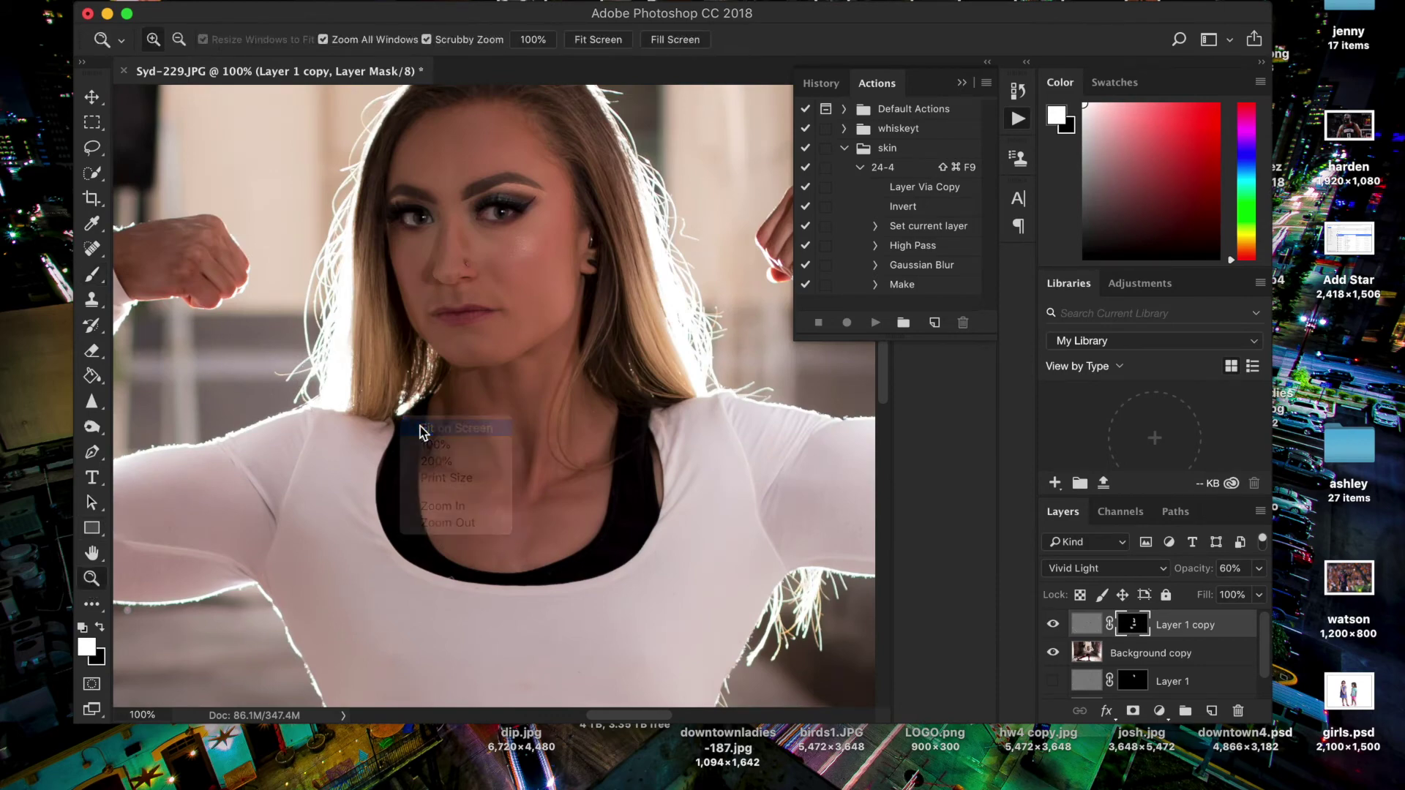
pyautogui.click(1052, 628)
pyautogui.click(1052, 627)
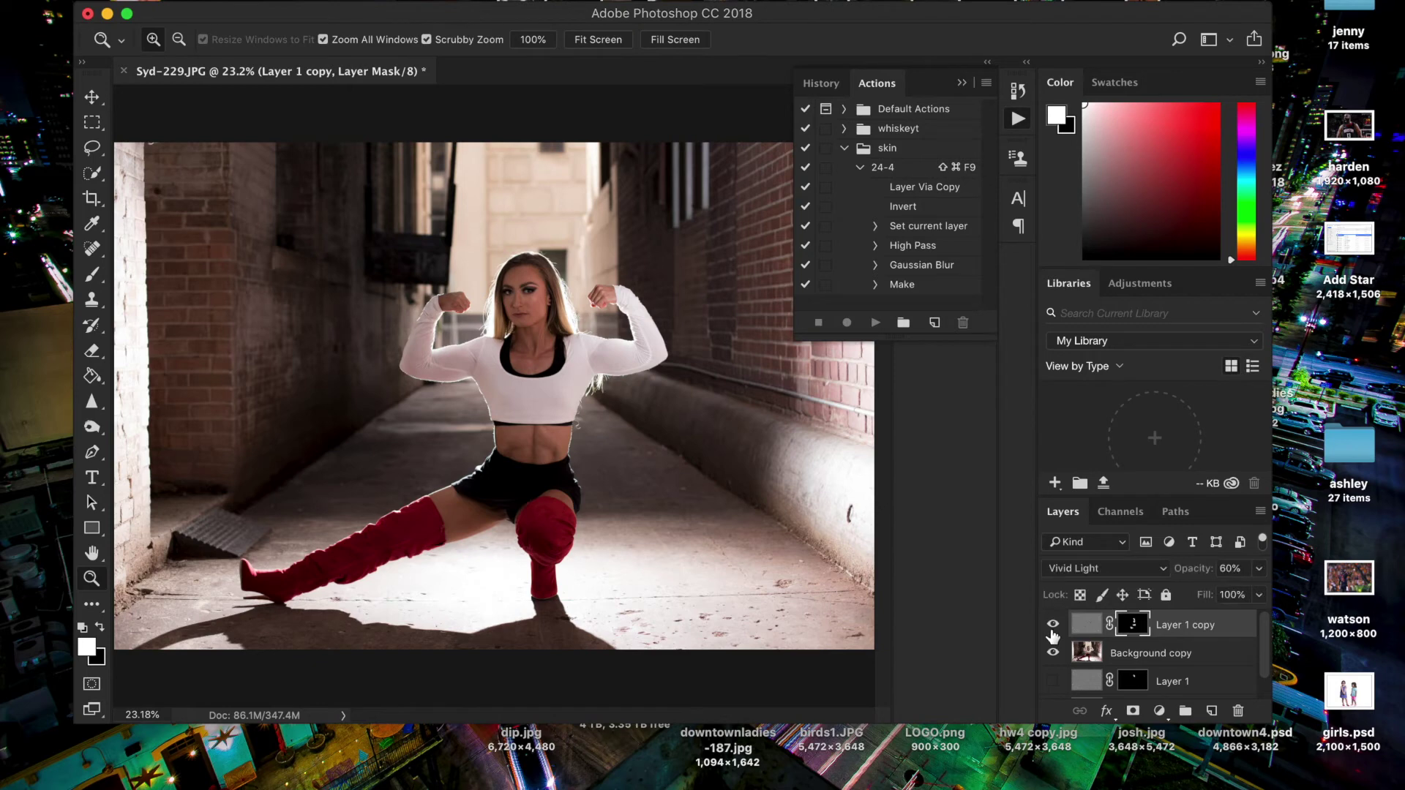
pyautogui.click(1052, 629)
pyautogui.click(1052, 629)
pyautogui.click(1052, 629)
pyautogui.click(1052, 629)
pyautogui.click(1052, 630)
pyautogui.click(1053, 629)
# Duplicate Layer 1 copy and Background copy, hide the layers they were copied from, and merge the two duplicates.
pyautogui.click(1139, 654)
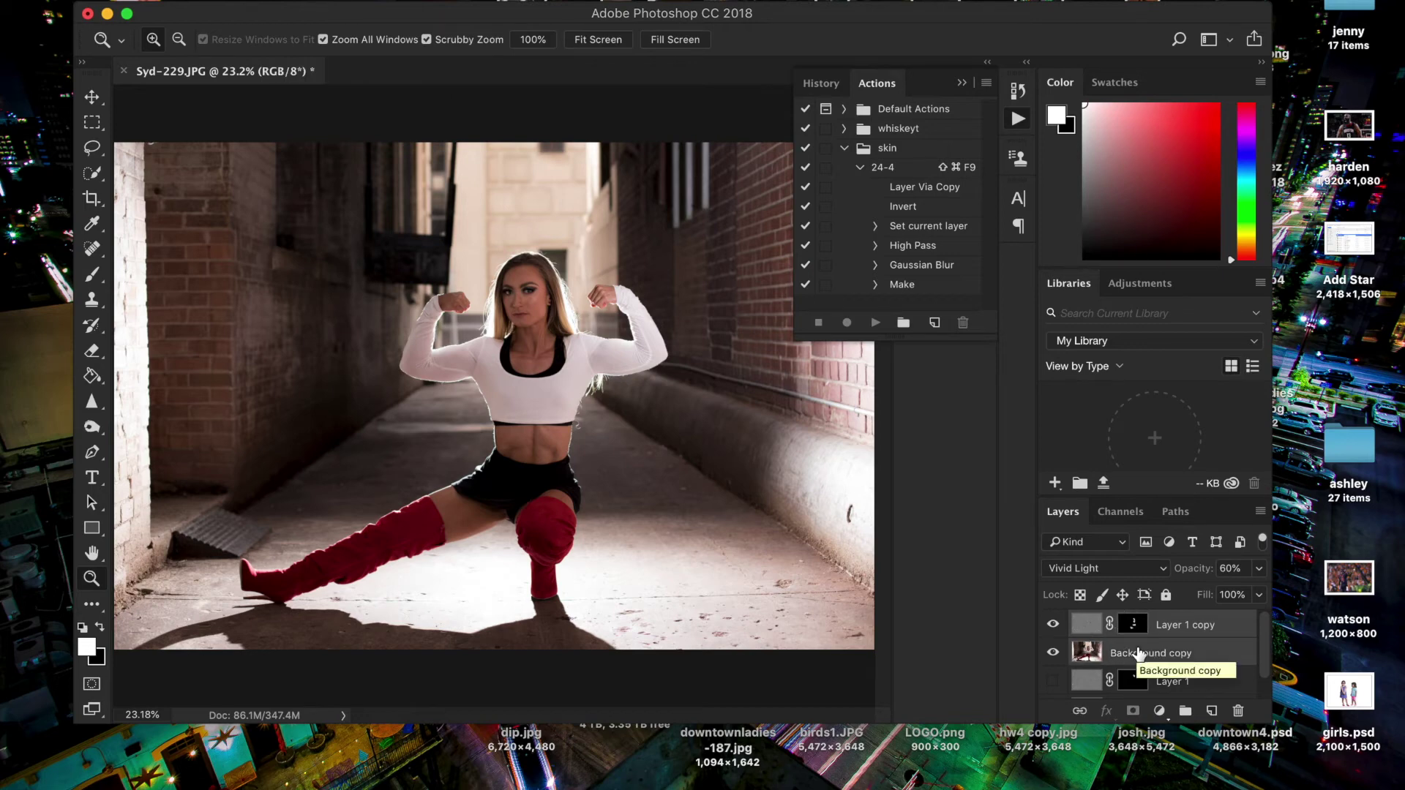
pyautogui.press('super+j')
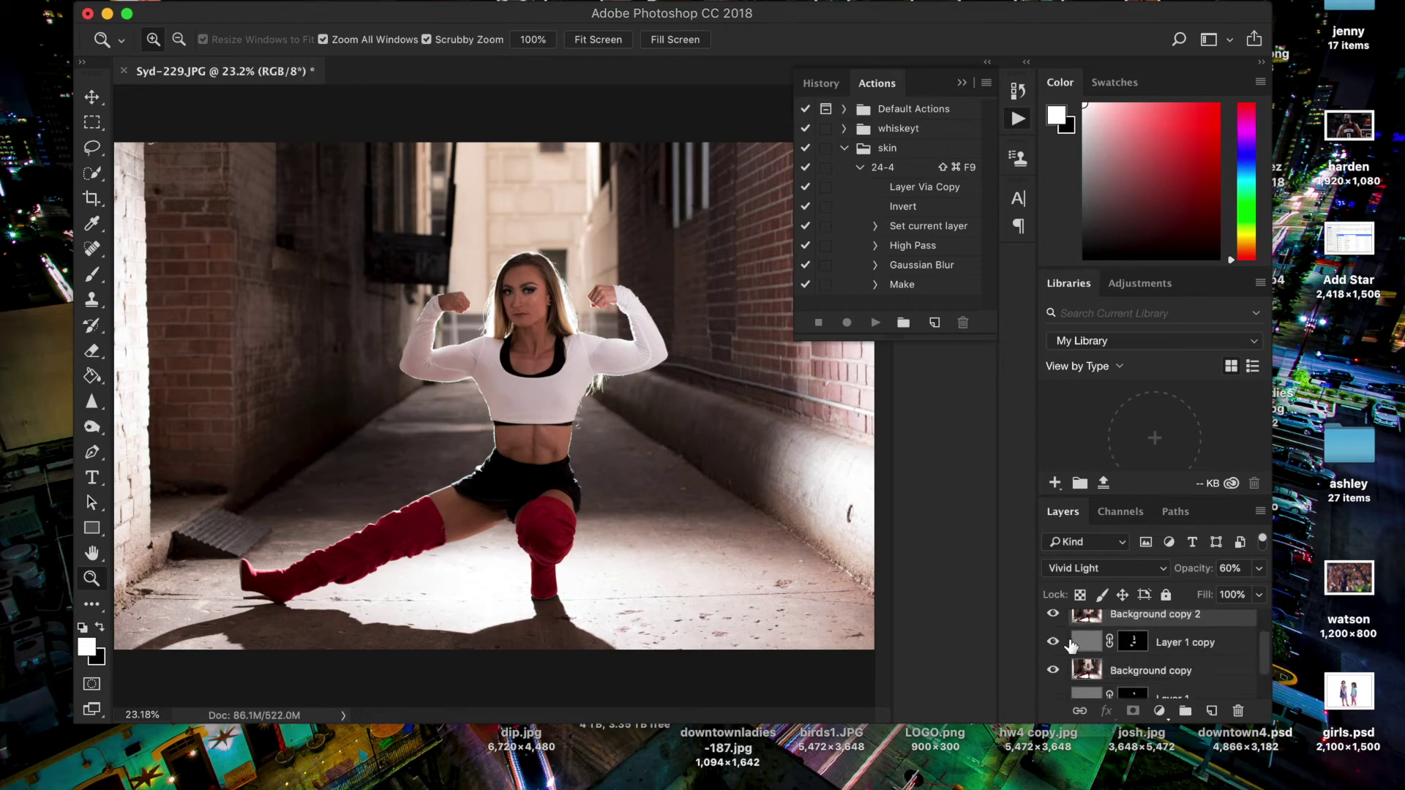
pyautogui.click(1054, 671)
pyautogui.scroll(2, 1056, 673)
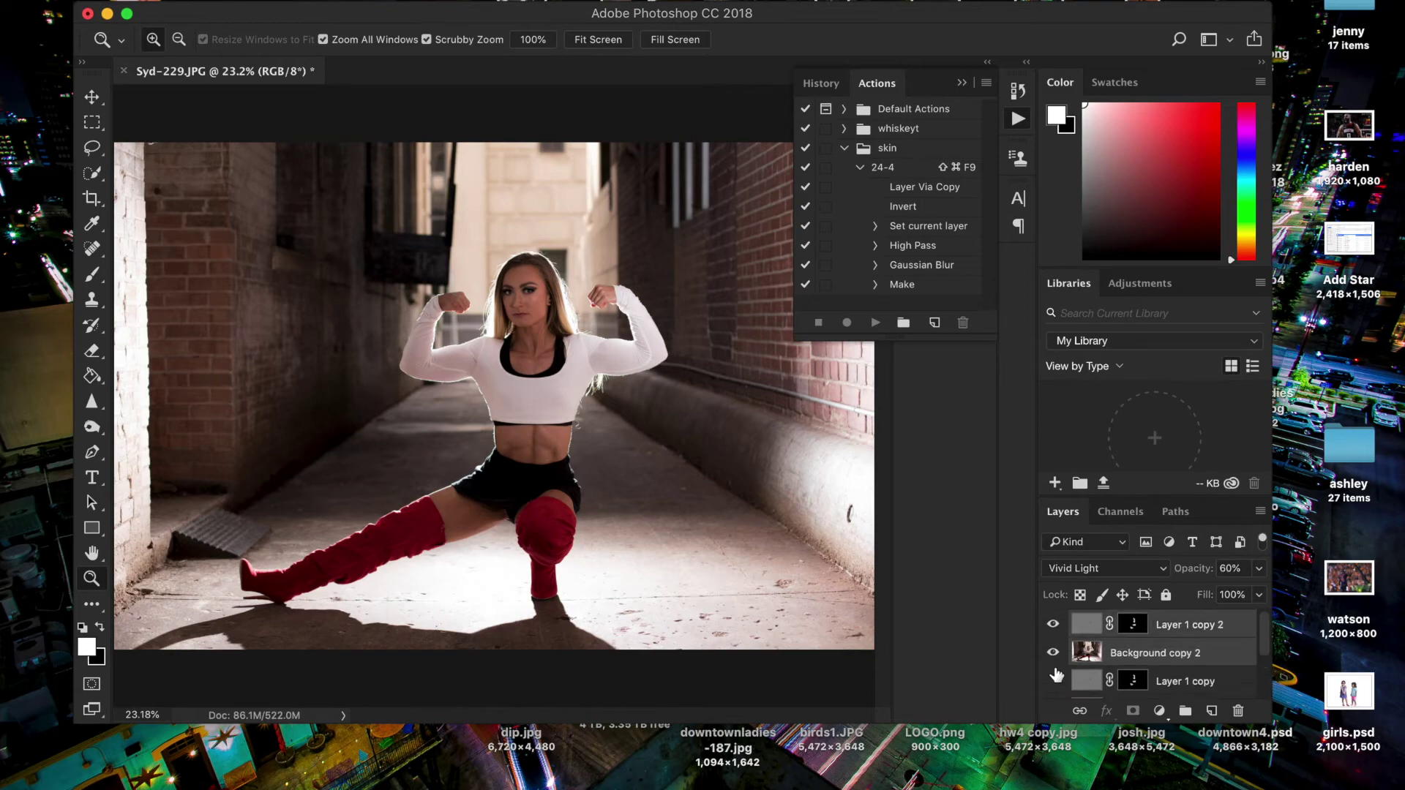
pyautogui.rightClick(1162, 653)
pyautogui.click(1073, 567)
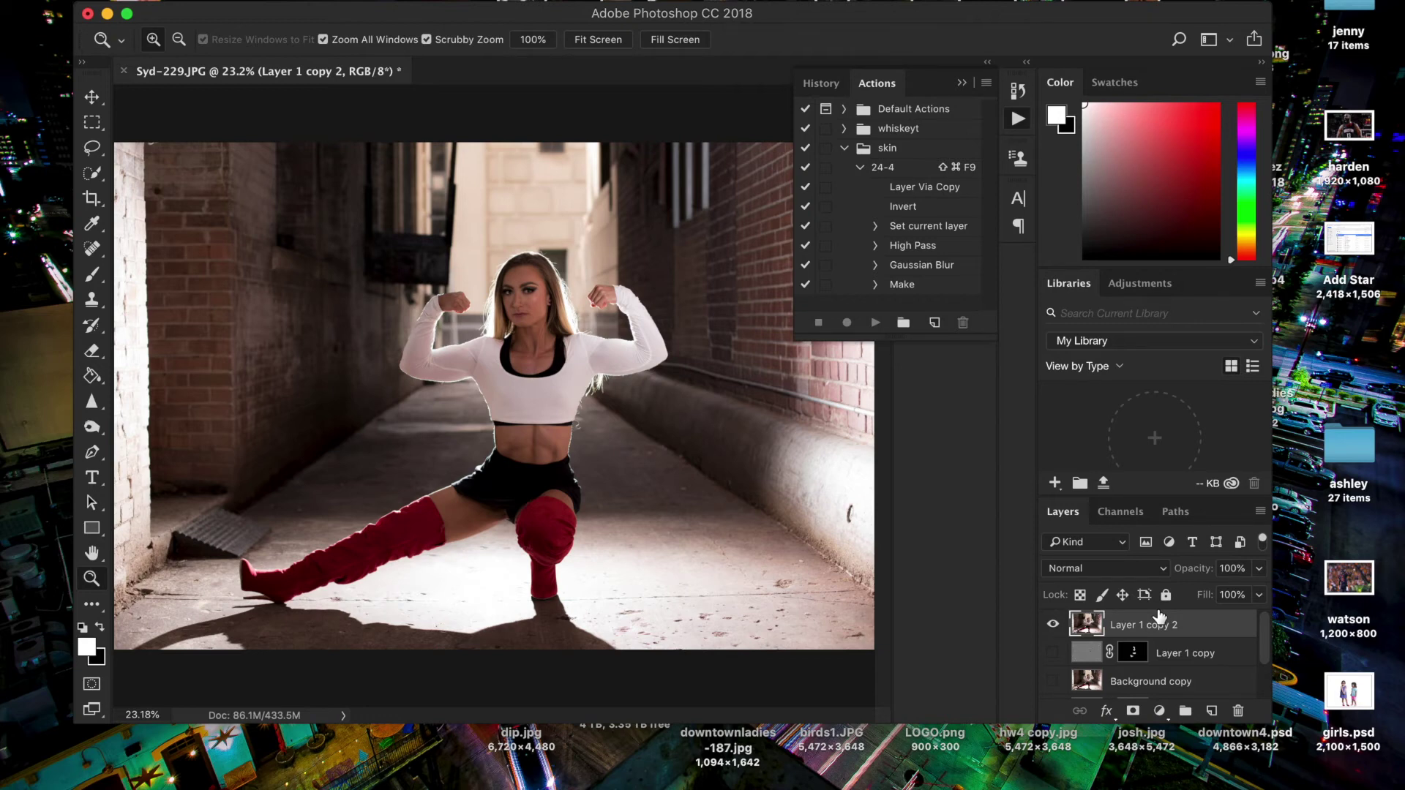
# Add a Color Lookup adjustment layer above the merged layer and load the 2Strip.look 3D LUT.
pyautogui.click(1158, 711)
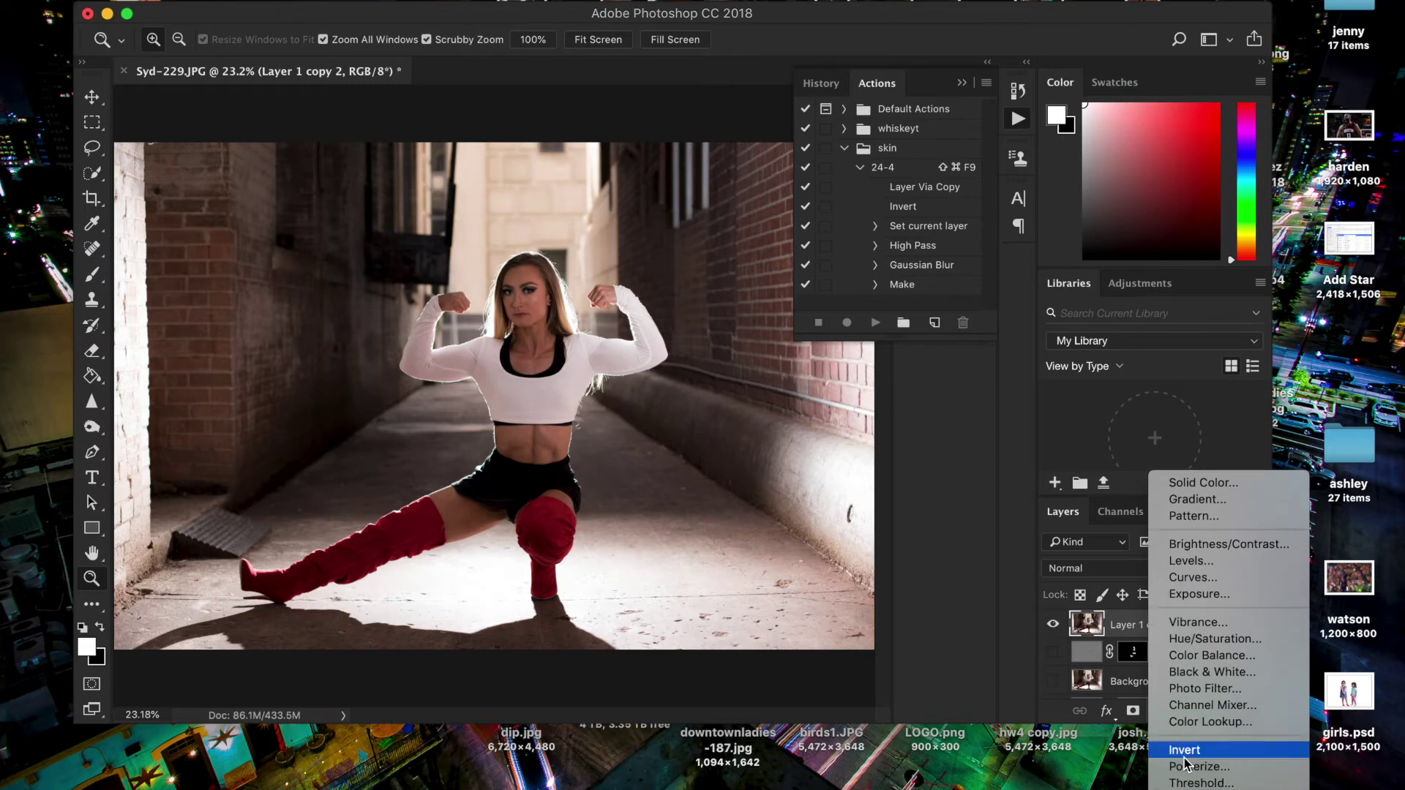
pyautogui.click(1216, 729)
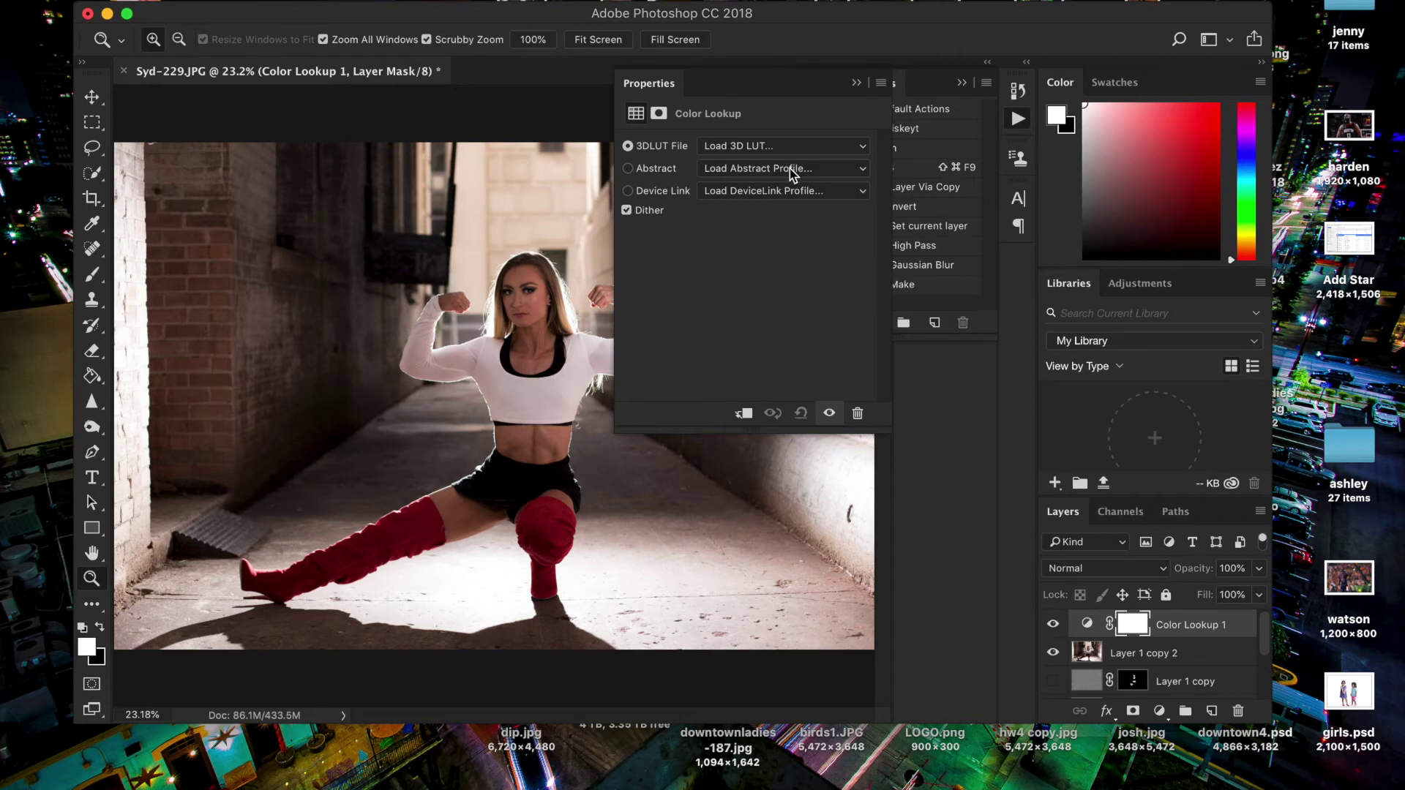
pyautogui.click(768, 147)
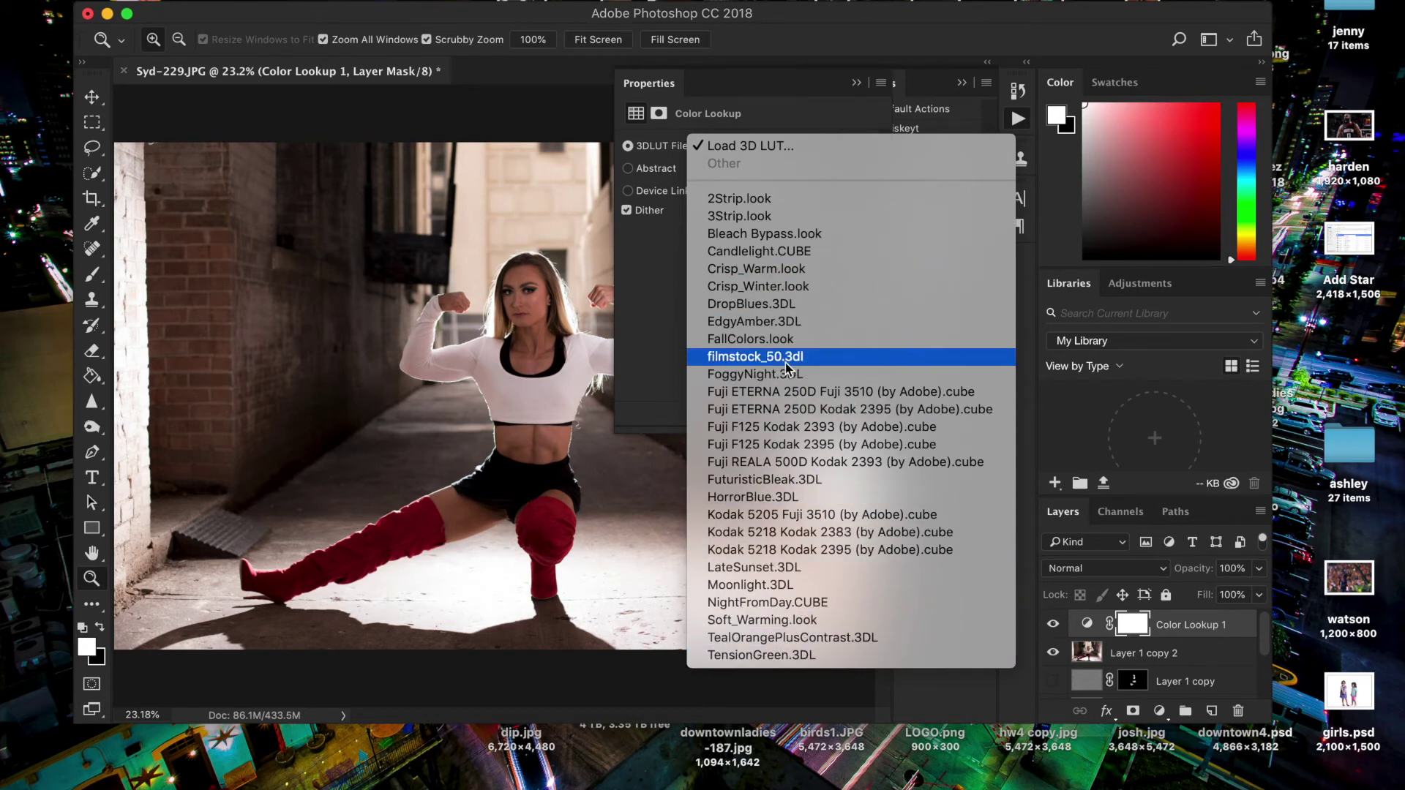
pyautogui.click(761, 206)
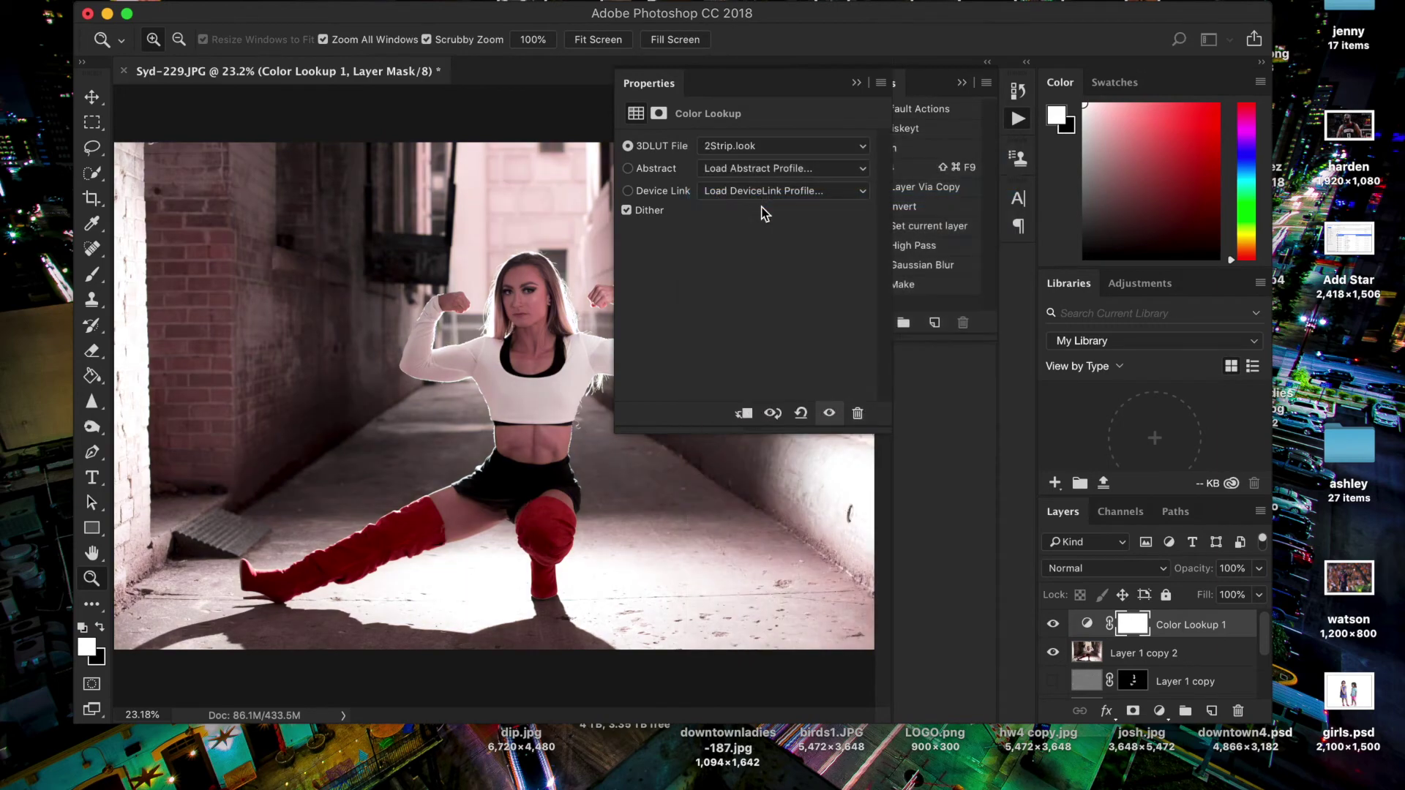
# Try the 3Strip.look, Candlelight.CUBE and Crisp_Winter.look LUTs on the Color Lookup layer.
pyautogui.click(775, 142)
pyautogui.click(775, 164)
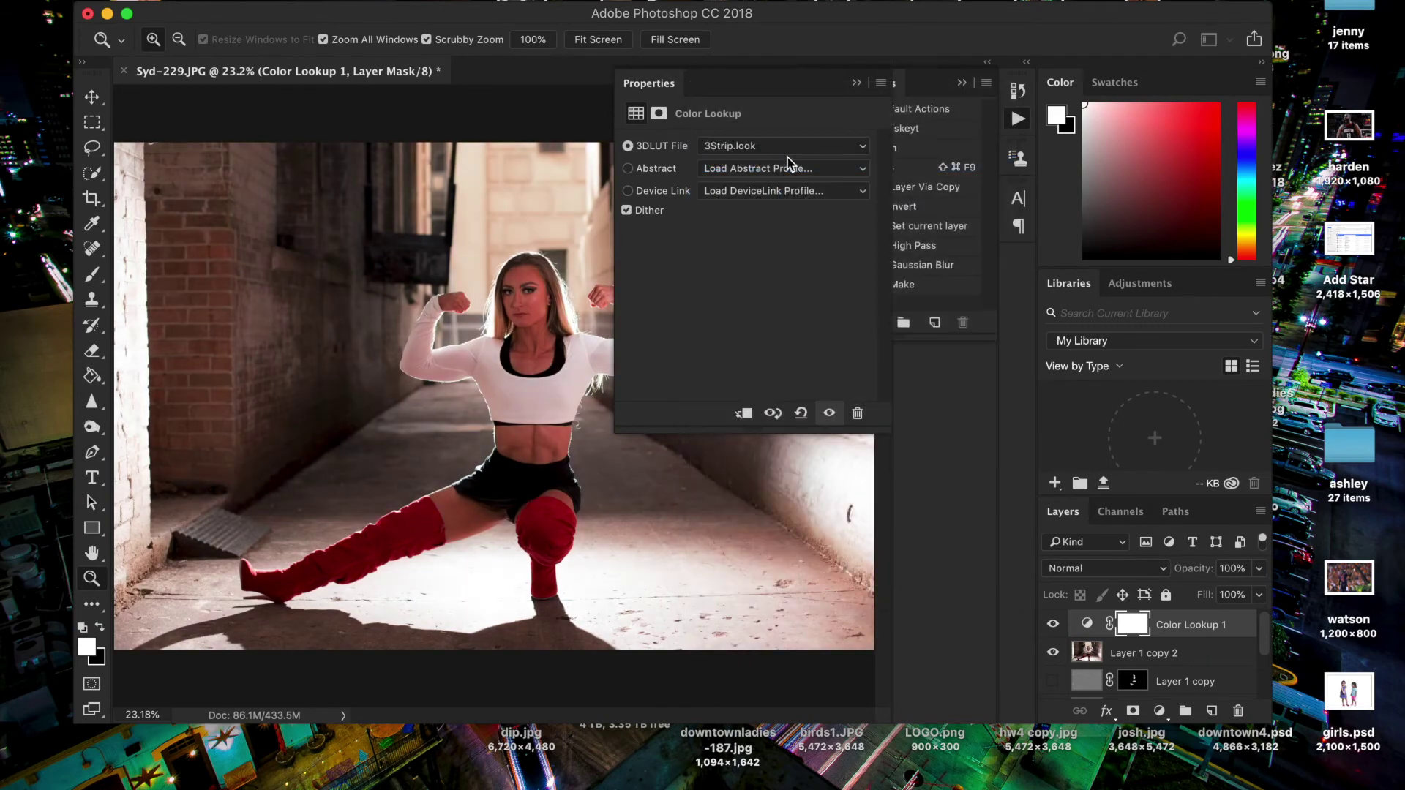
pyautogui.click(787, 144)
pyautogui.click(792, 182)
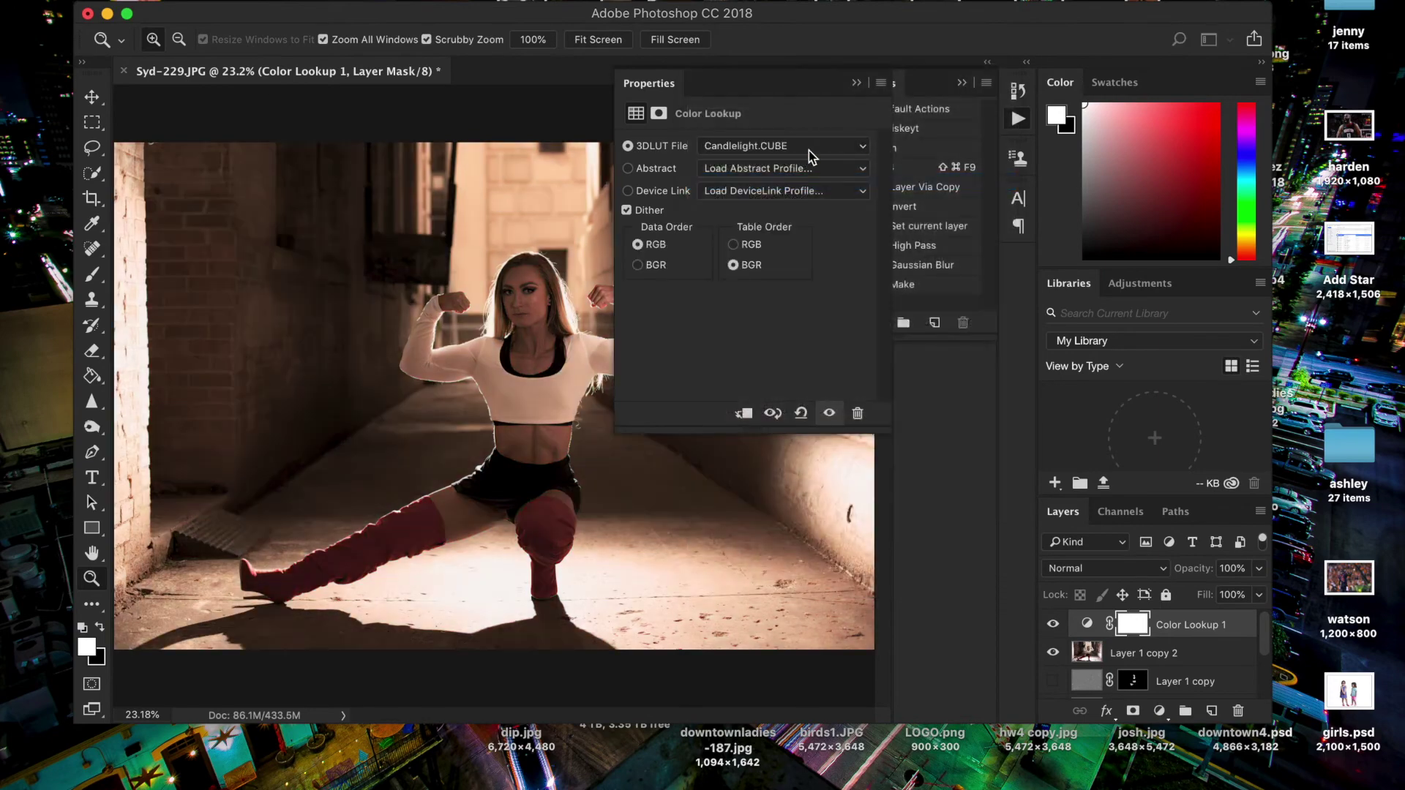
pyautogui.click(809, 146)
pyautogui.click(807, 183)
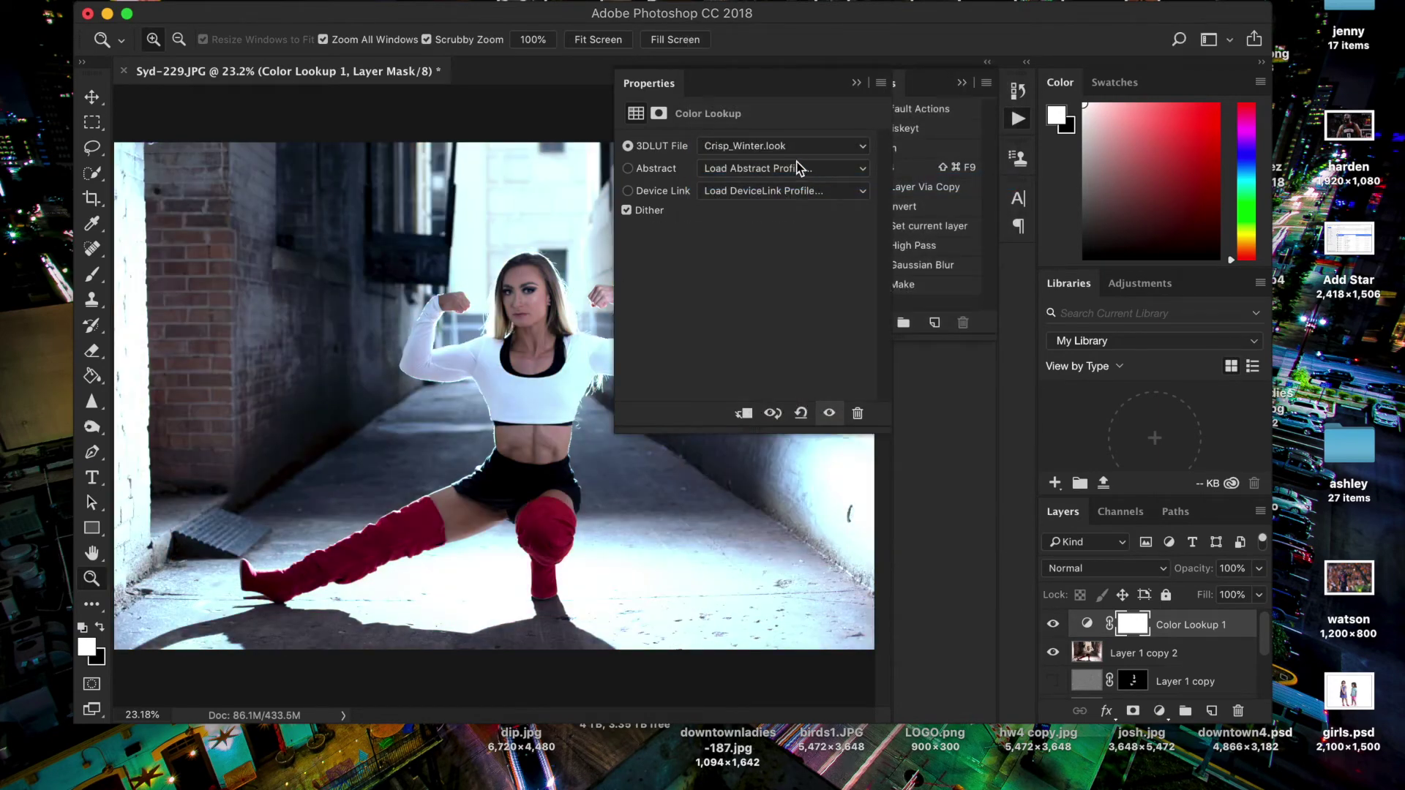
# Choose a warm-toned 3D LUT for the Color Lookup layer and collapse its properties.
pyautogui.click(804, 148)
pyautogui.click(800, 199)
pyautogui.click(854, 84)
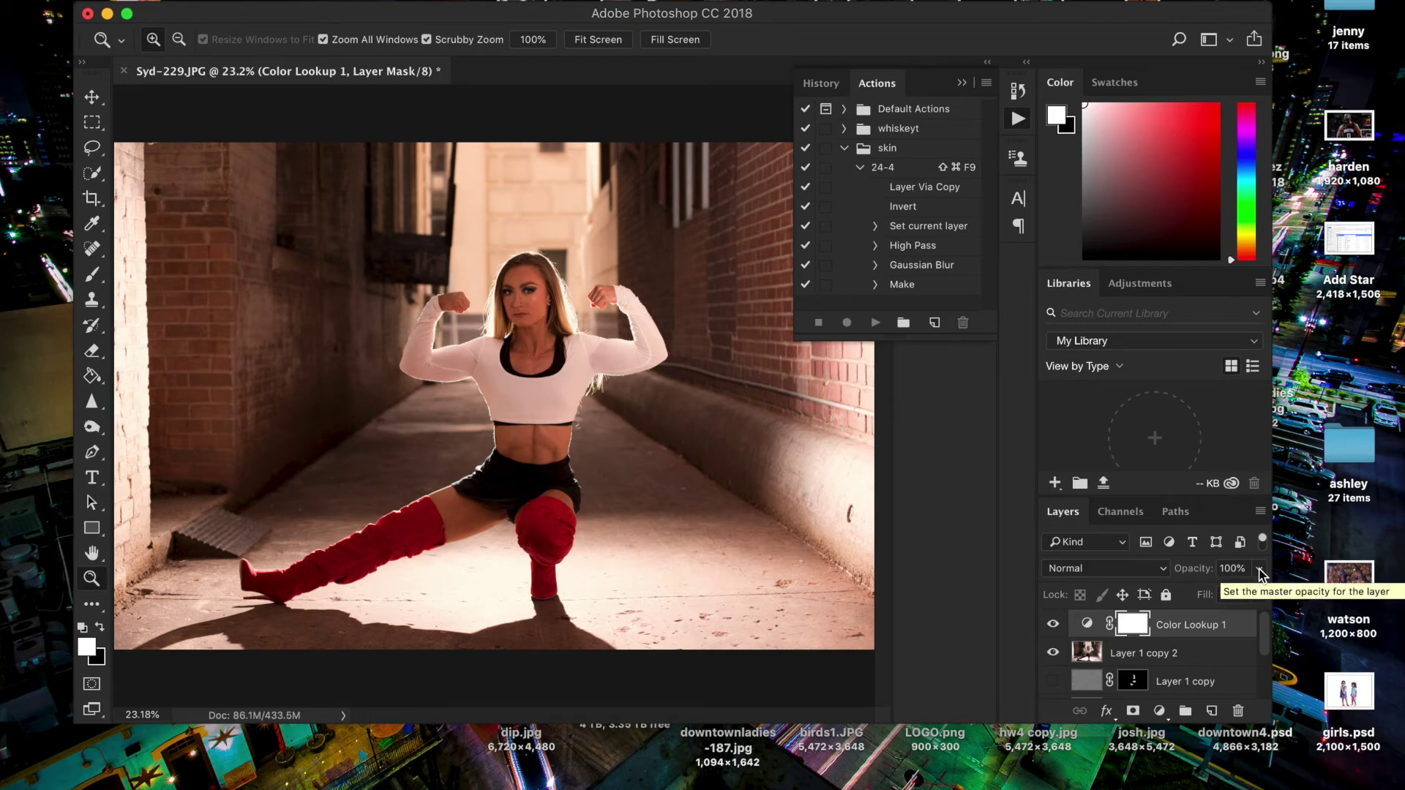
# Duplicate Color Lookup 1 and Layer 1 copy 2, merge the two duplicates, and hide the layers they were copied from.
pyautogui.click(1187, 653)
pyautogui.press('super+j')
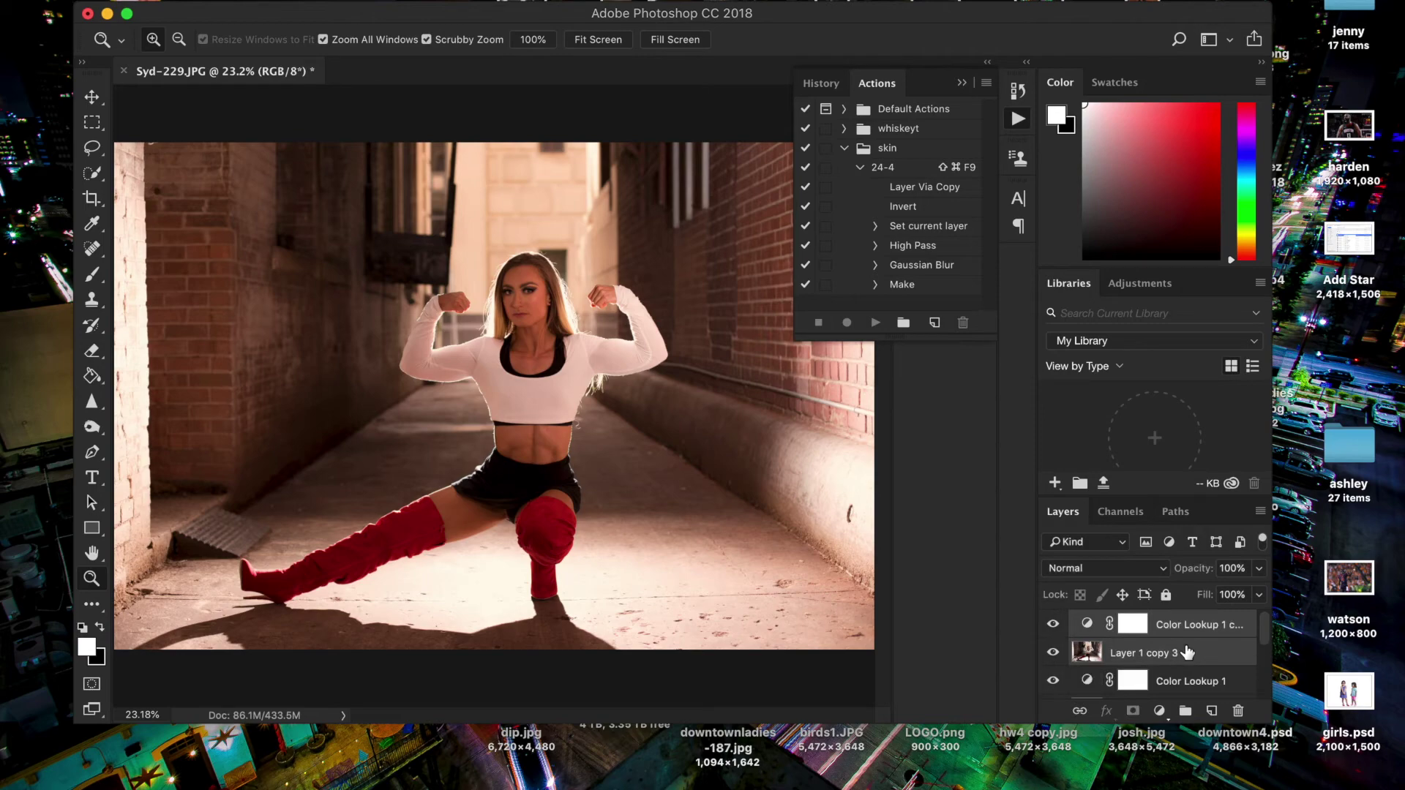
pyautogui.rightClick(1187, 653)
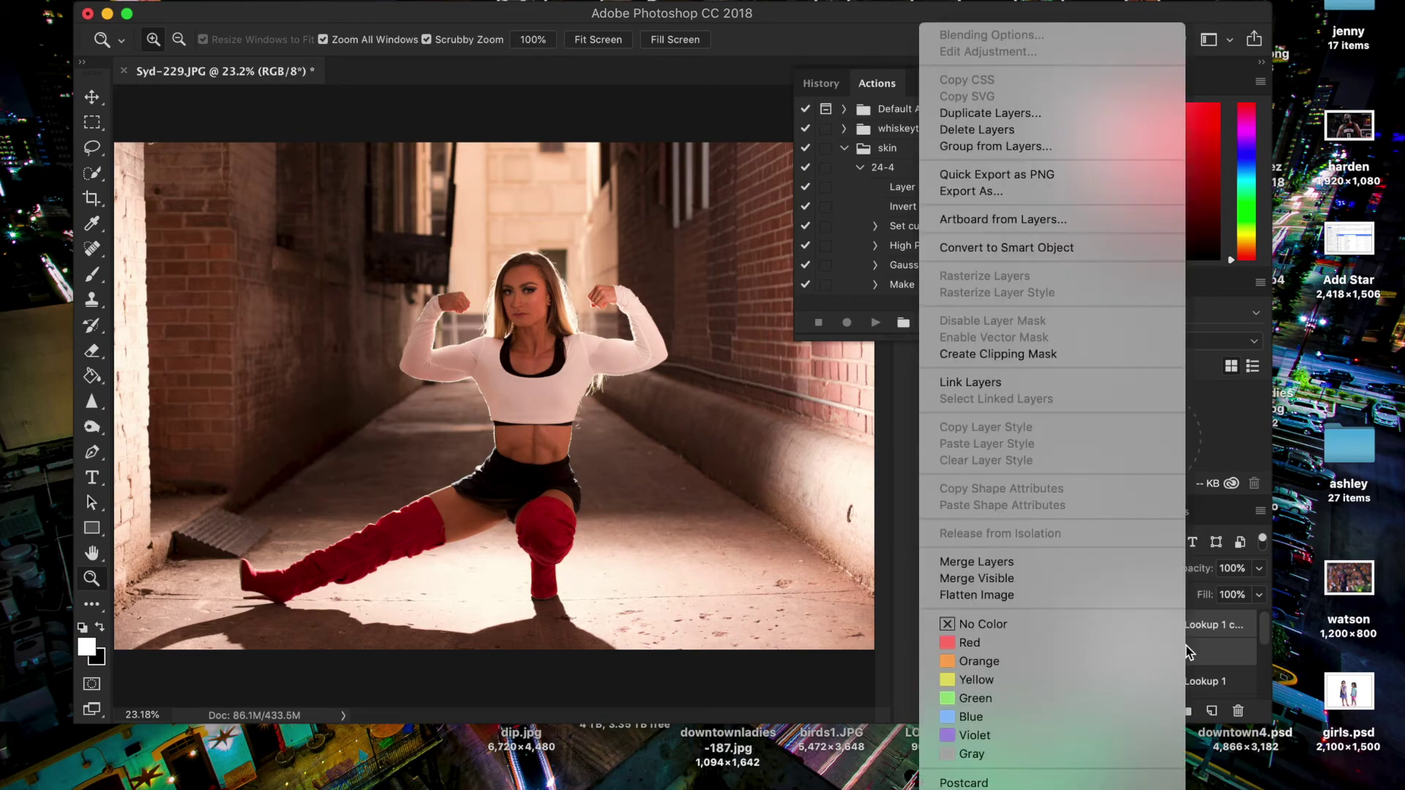
pyautogui.click(1112, 561)
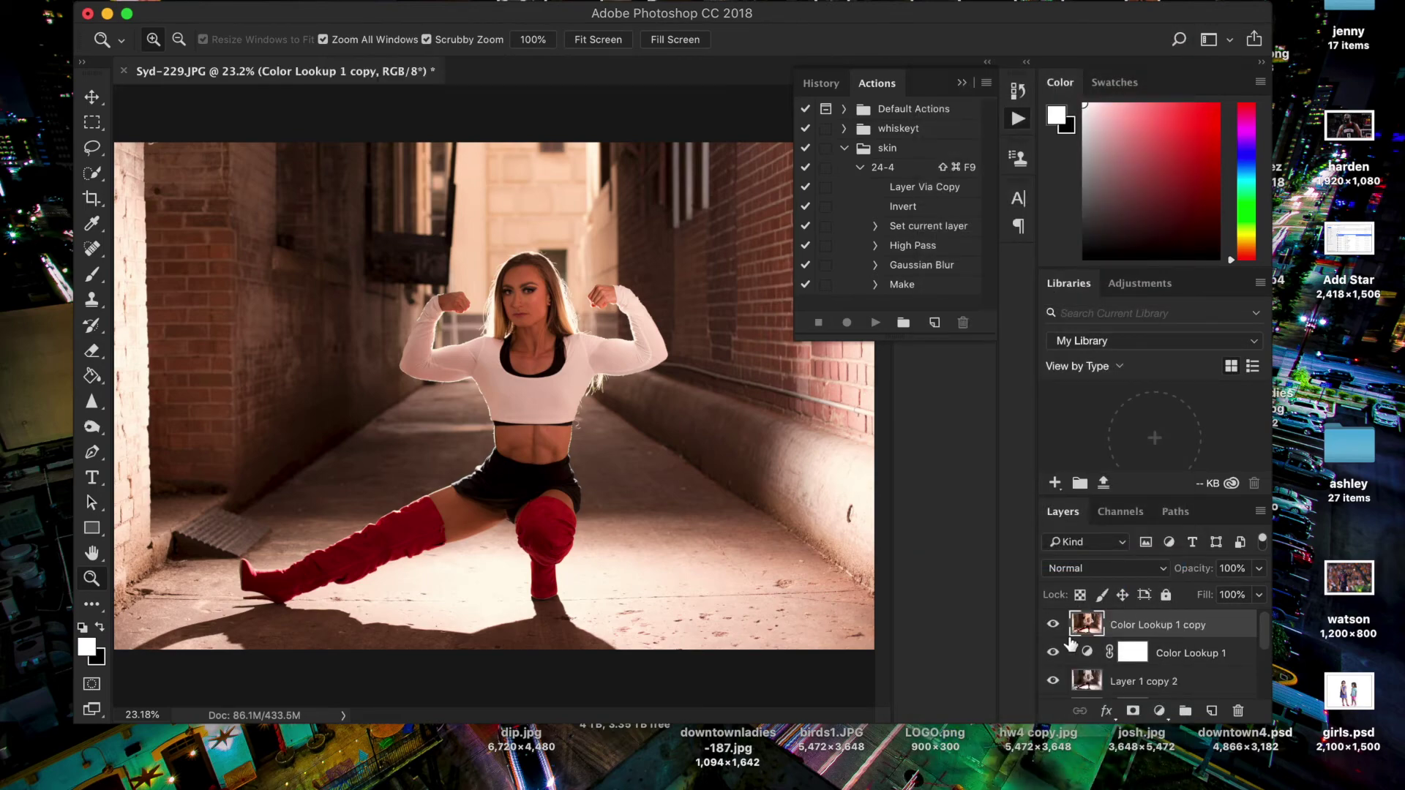
pyautogui.click(1053, 681)
pyautogui.click(1053, 653)
# Add a Color Lookup adjustment layer above the merged layer, load a teal-toned 3D LUT, and collapse its properties.
pyautogui.click(1158, 712)
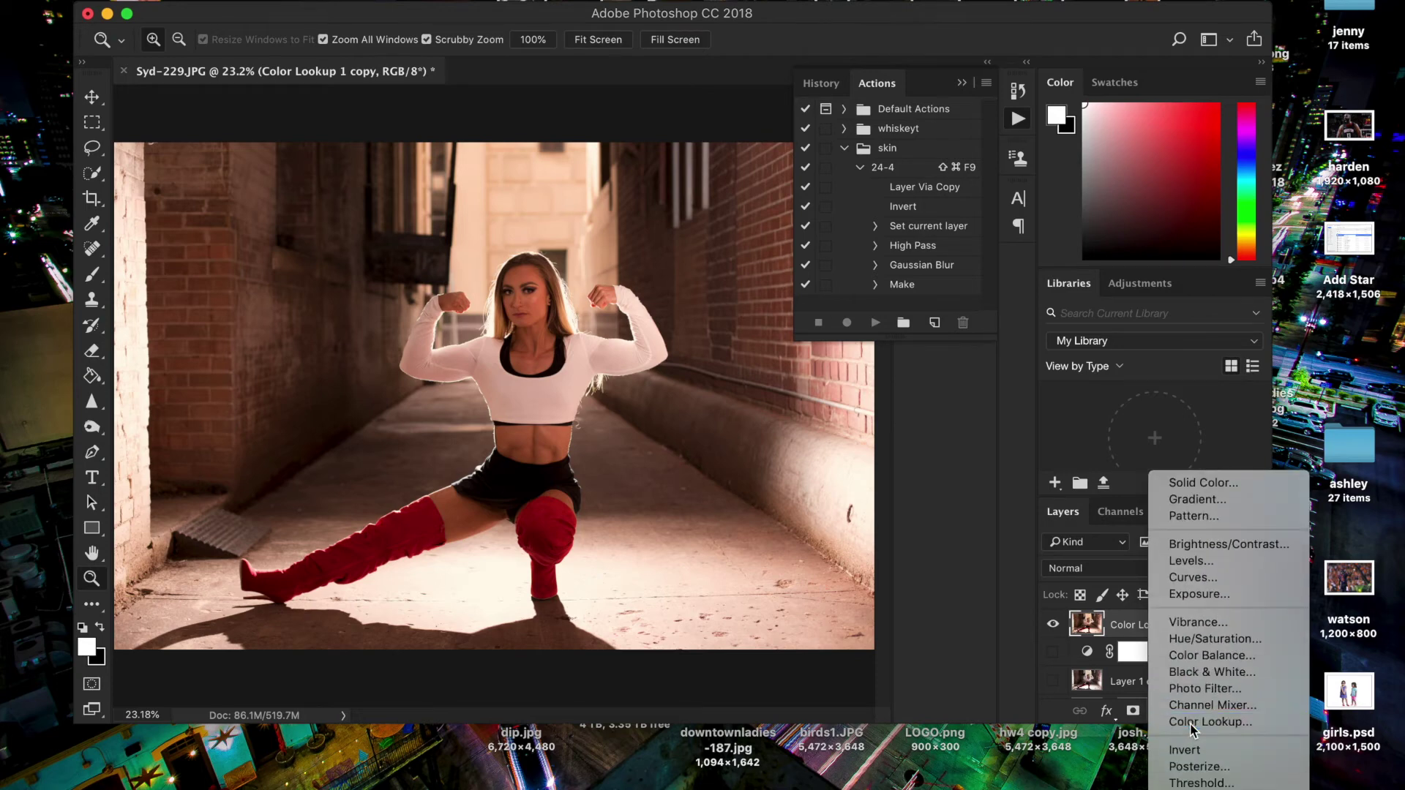
pyautogui.click(1173, 722)
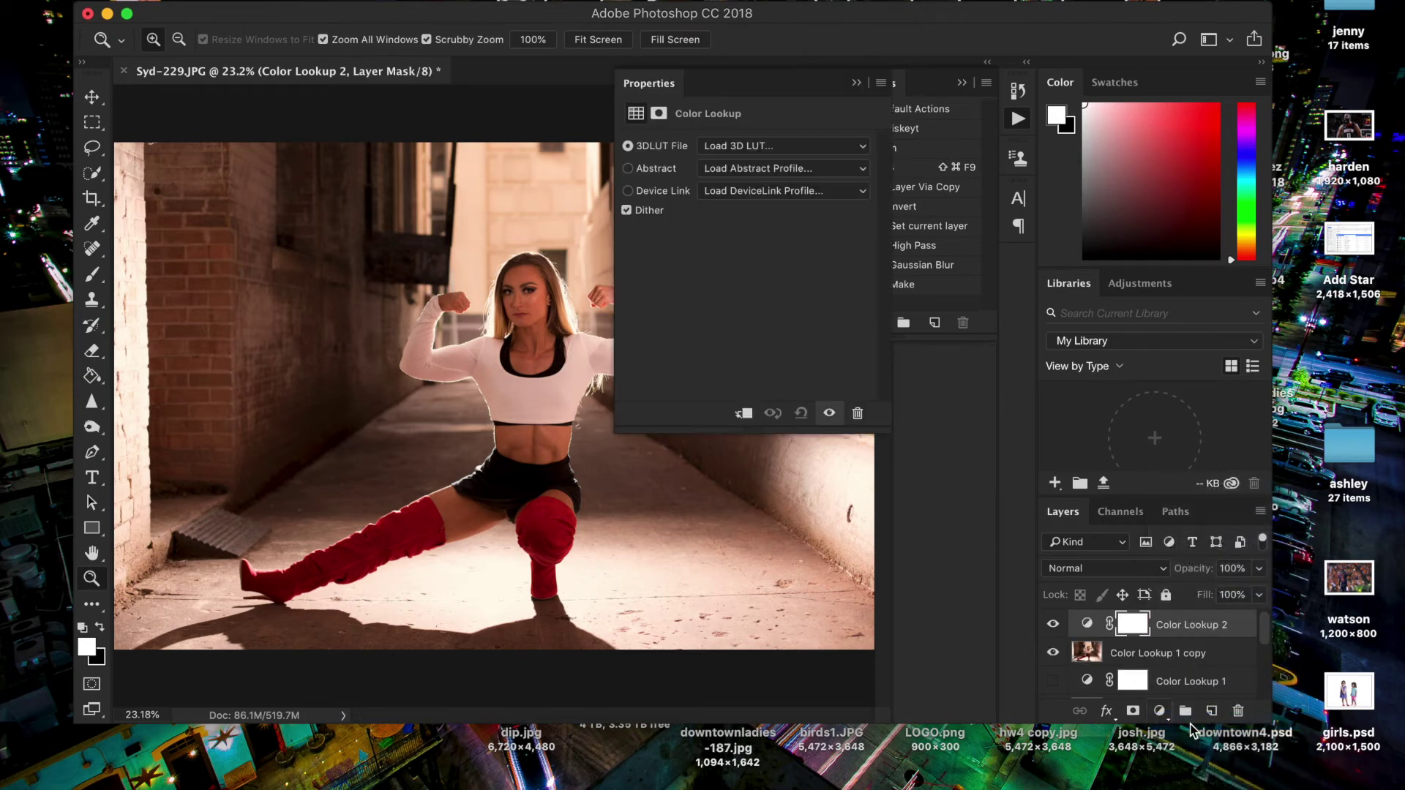
pyautogui.click(787, 149)
pyautogui.click(790, 502)
pyautogui.click(855, 84)
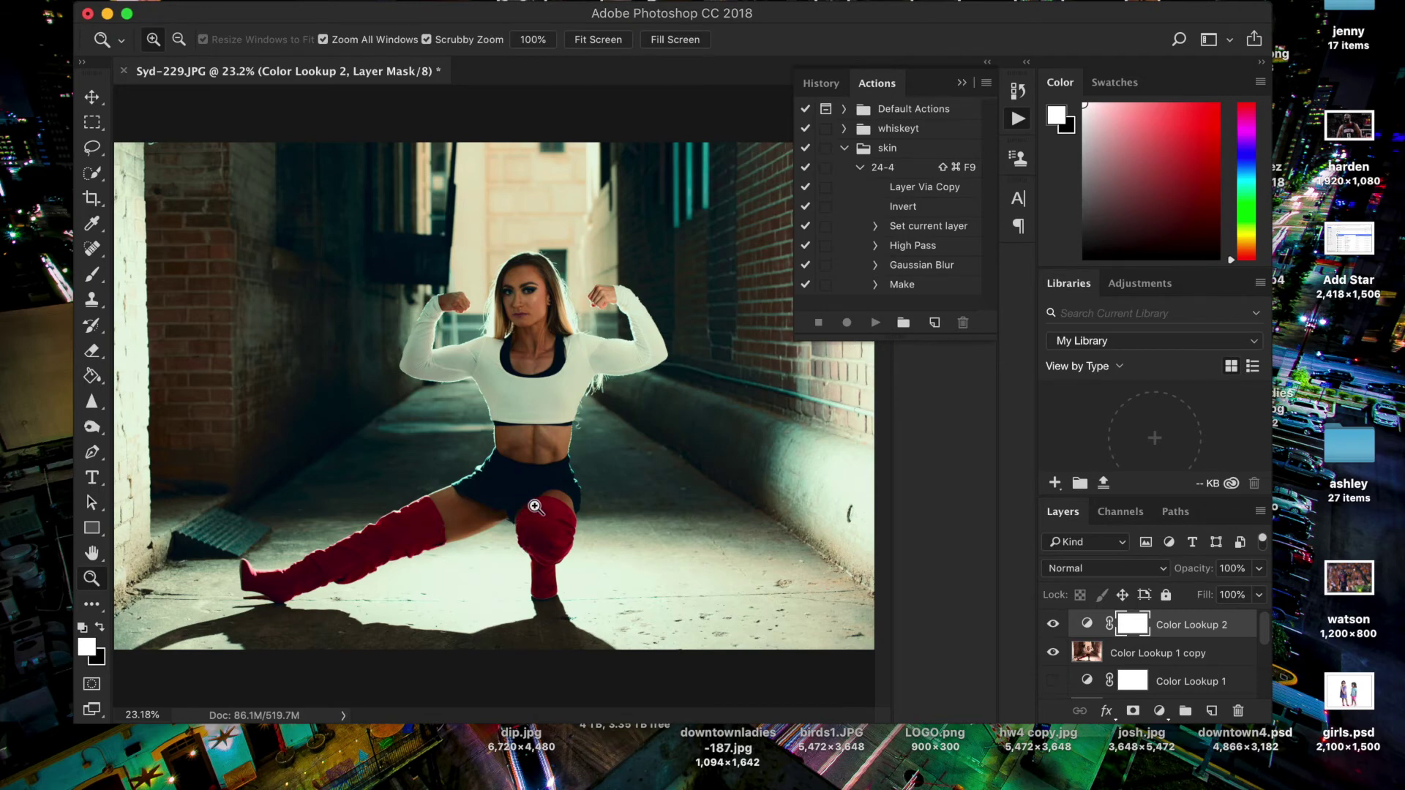
# Set the Color Lookup 2 layer's opacity to 65% and compare the image with and without it.
pyautogui.click(1261, 572)
pyautogui.moveTo(1261, 591); pyautogui.dragTo(1214, 596)
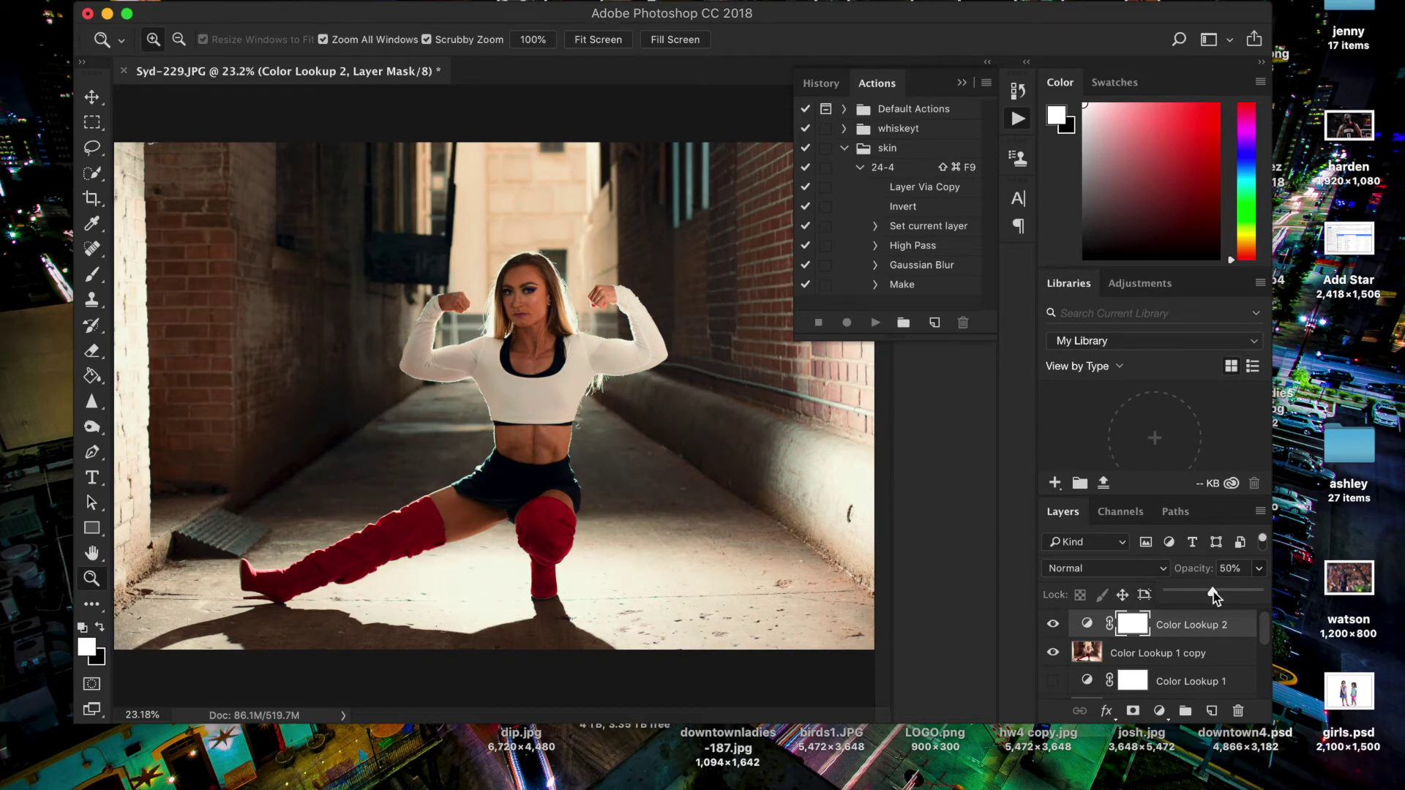
pyautogui.moveTo(1214, 596)
pyautogui.mouseDown()
pyautogui.moveTo(1271, 585)
pyautogui.moveTo(1237, 602)
pyautogui.mouseUp()
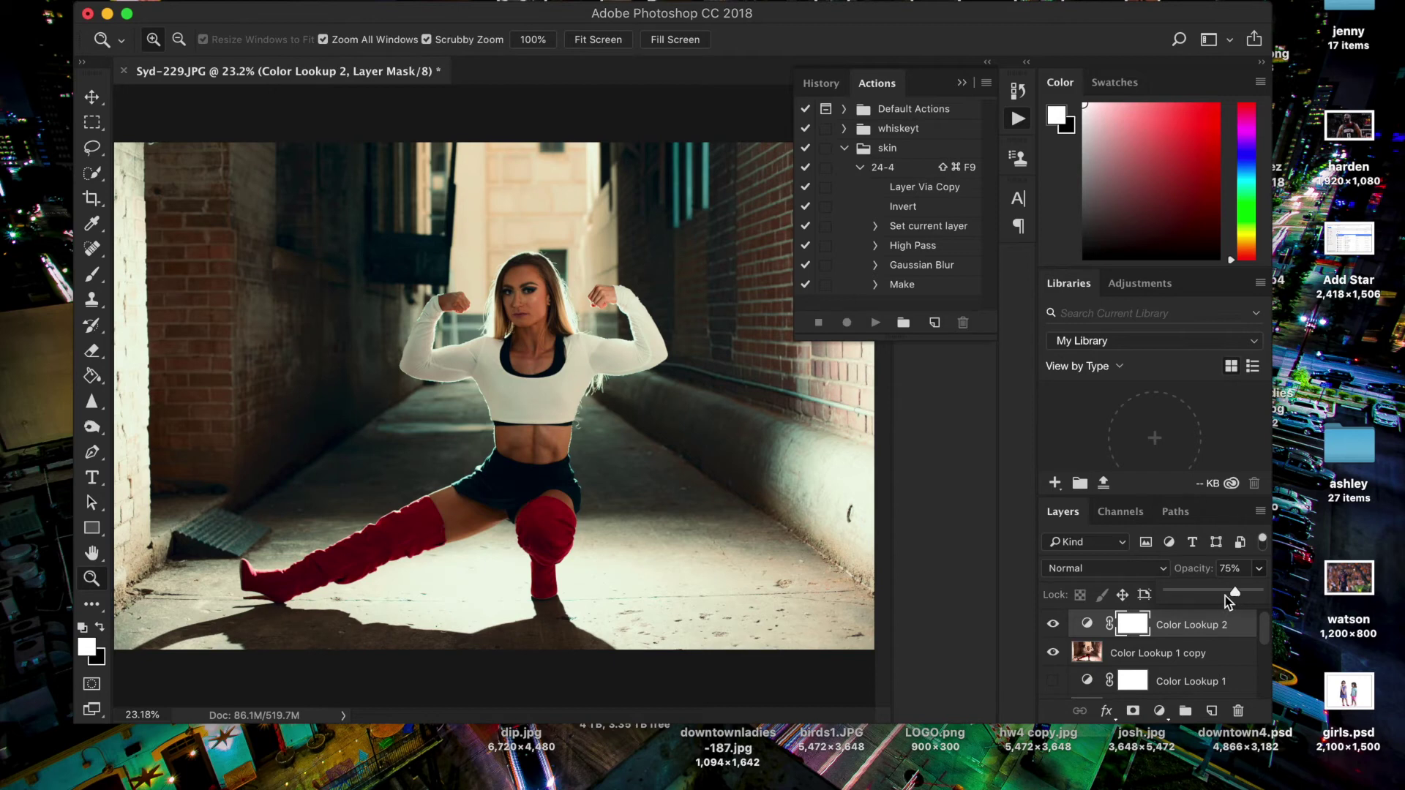
pyautogui.moveTo(1216, 596); pyautogui.dragTo(1228, 598)
pyautogui.click(1054, 625)
pyautogui.click(1053, 625)
# Duplicate Color Lookup 2 and Color Lookup 1 copy, hide the layers they were copied from, and merge the duplicates.
pyautogui.click(1135, 654)
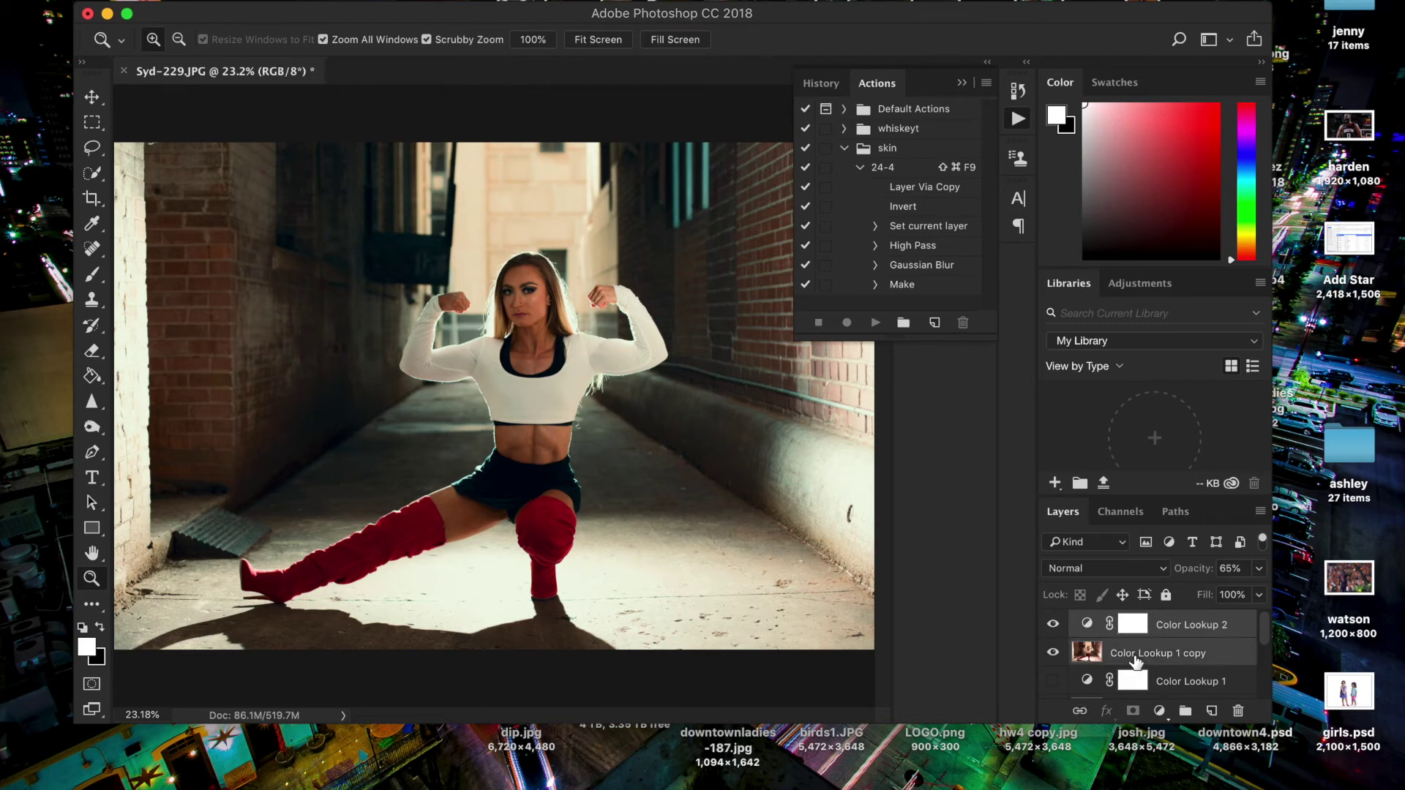
pyautogui.press('super+j')
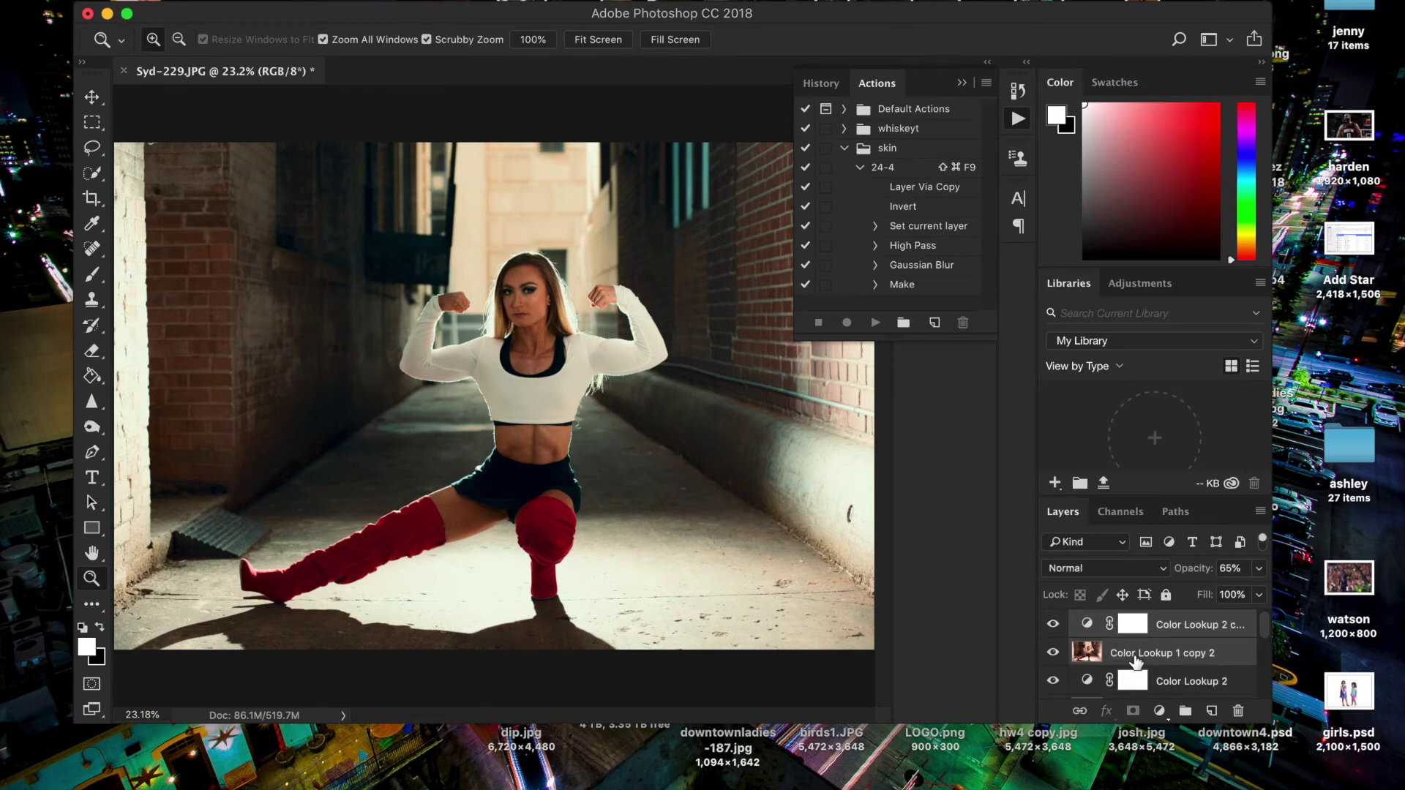
pyautogui.scroll(-1, 1076, 665)
pyautogui.click(1053, 665)
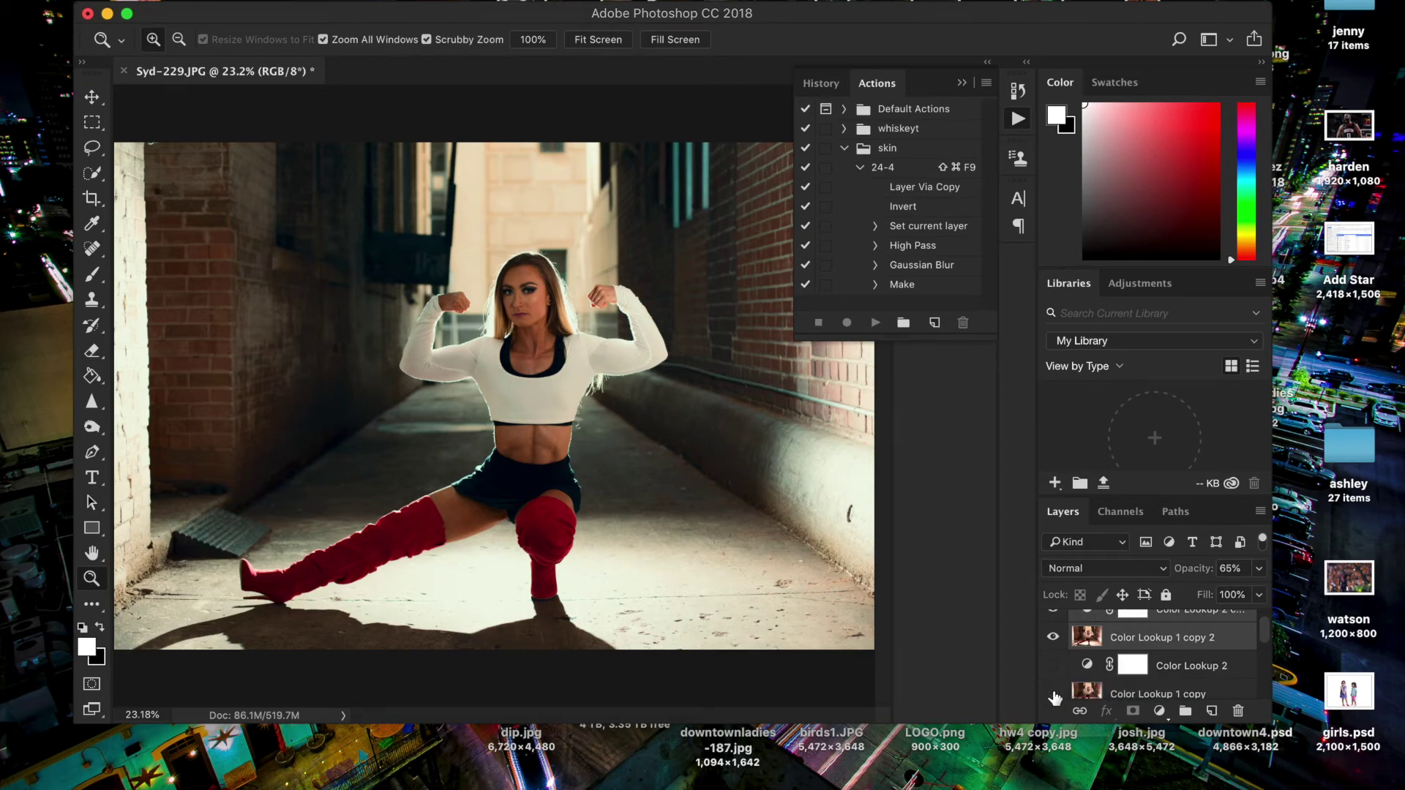
pyautogui.scroll(1, 1137, 683)
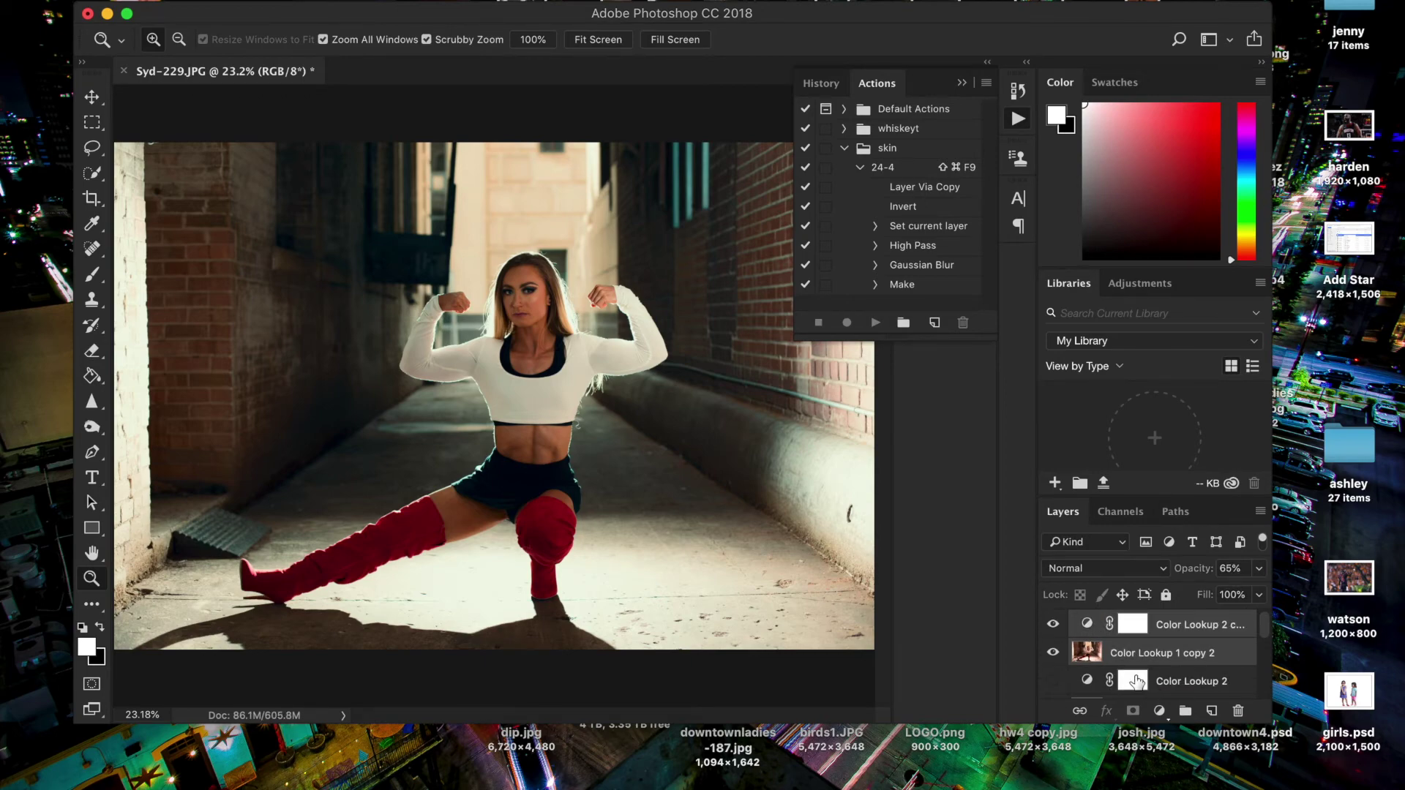
pyautogui.rightClick(1169, 647)
pyautogui.click(1100, 562)
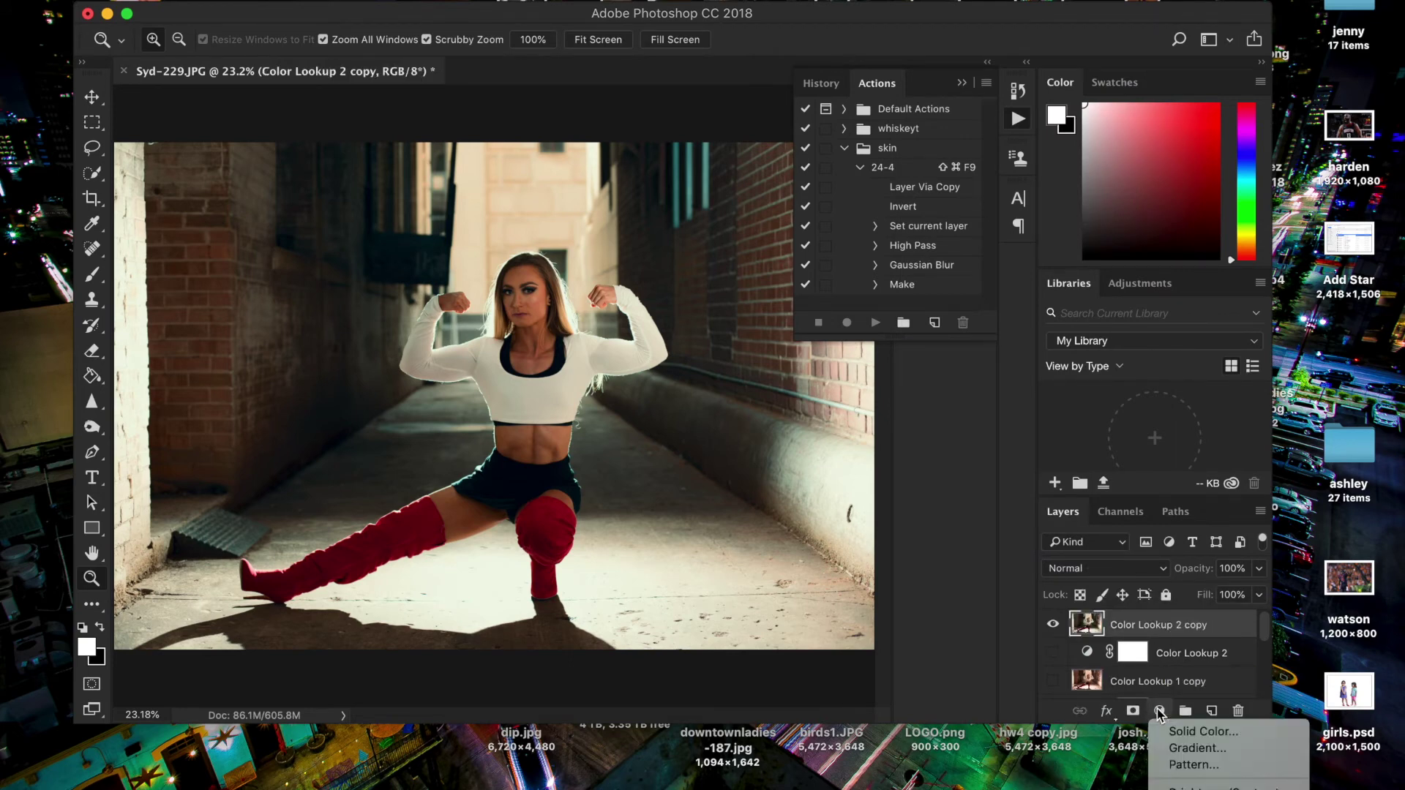
# Try a Selective Color layer with Yellows at Cyan +92, Magenta -100, Yellow +100 and Black +100, and delete it.
pyautogui.click(1159, 710)
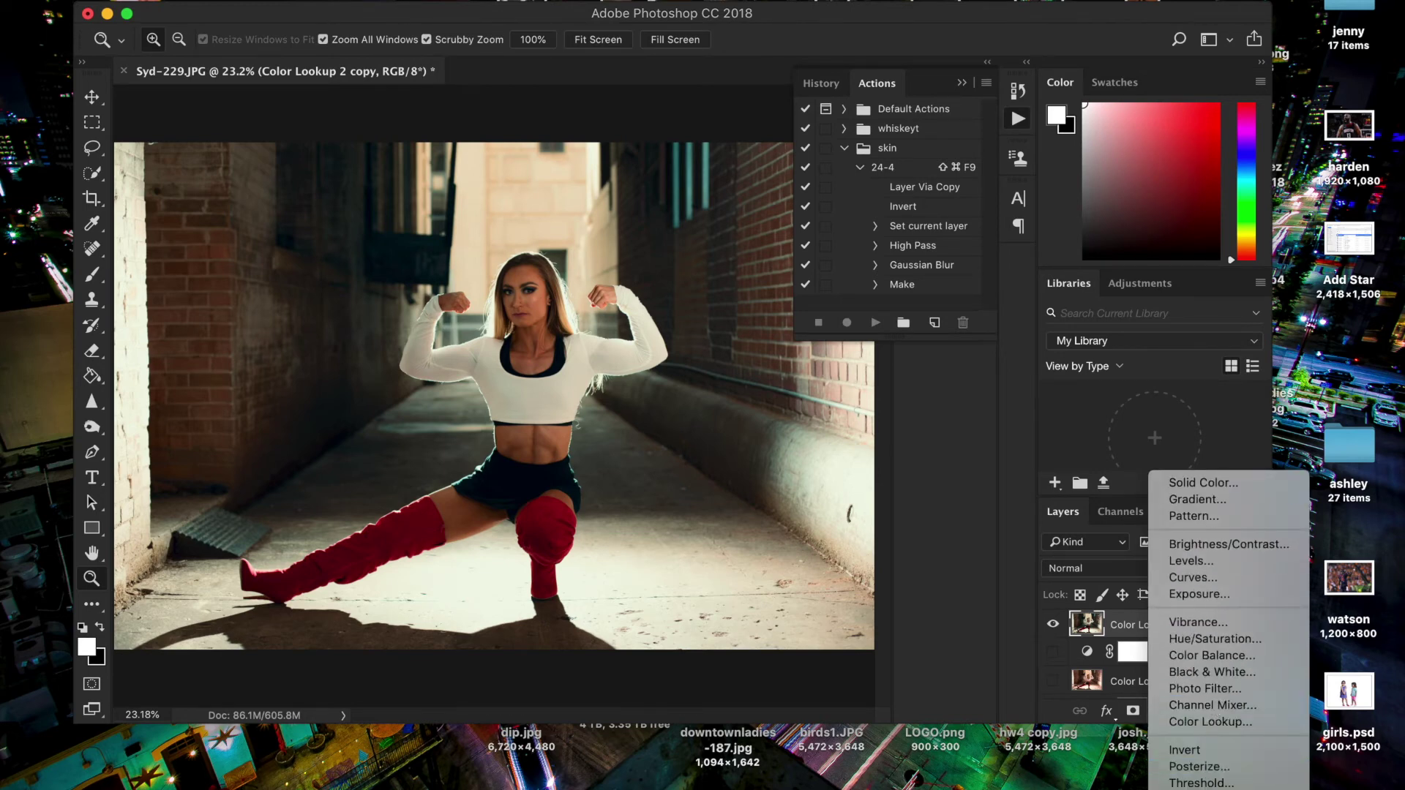
pyautogui.click(1207, 789)
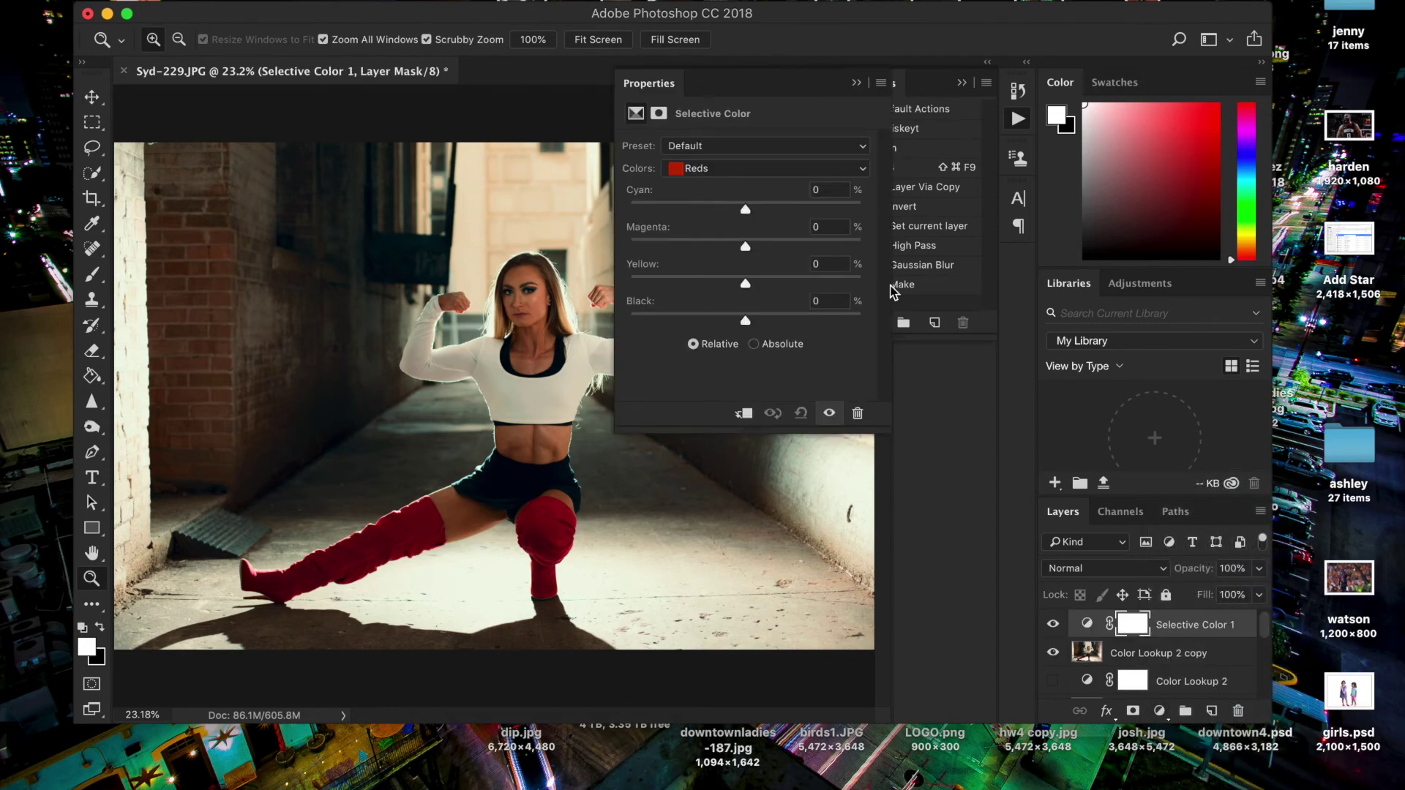
pyautogui.click(739, 169)
pyautogui.click(740, 183)
pyautogui.moveTo(747, 211); pyautogui.dragTo(853, 208)
pyautogui.moveTo(746, 246); pyautogui.dragTo(872, 252)
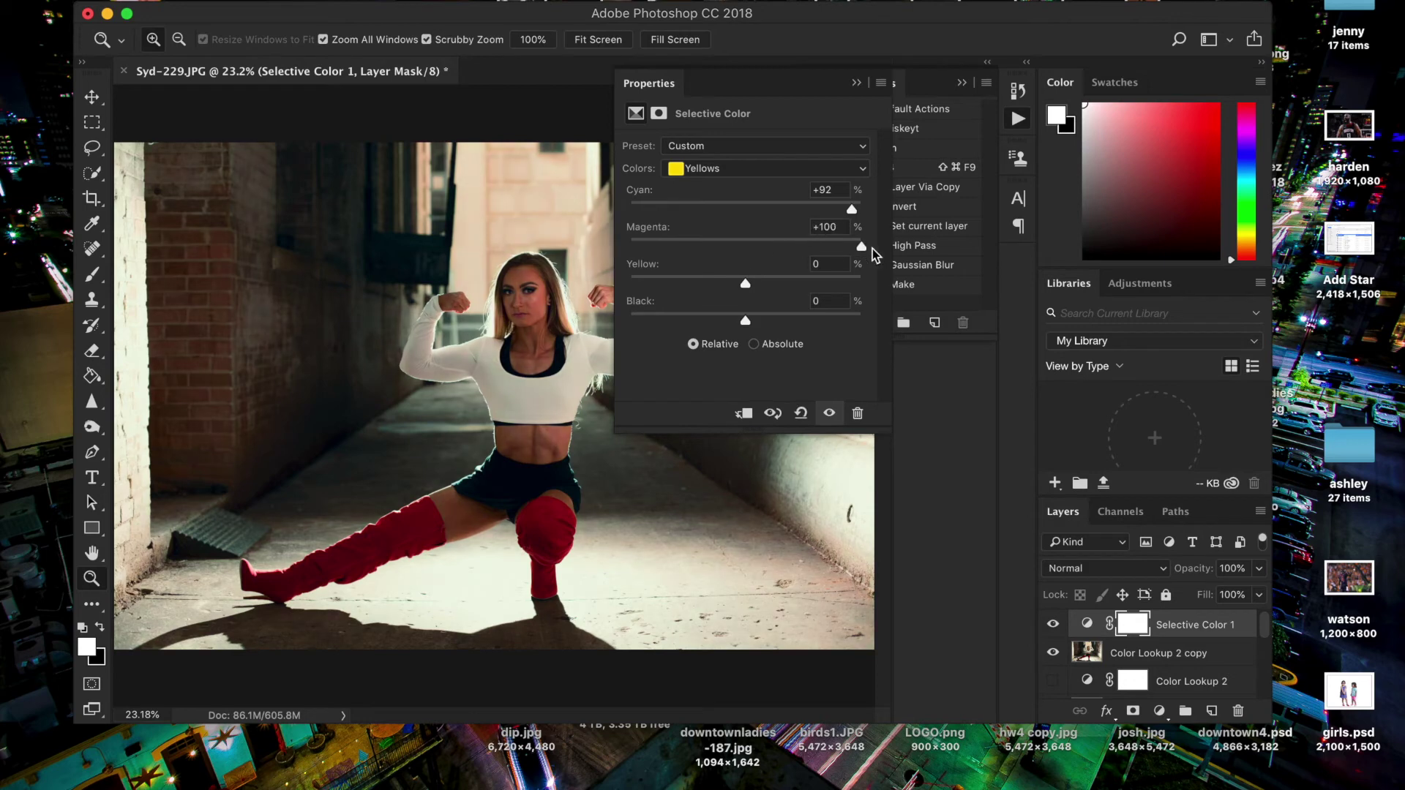
pyautogui.moveTo(721, 246); pyautogui.dragTo(629, 248)
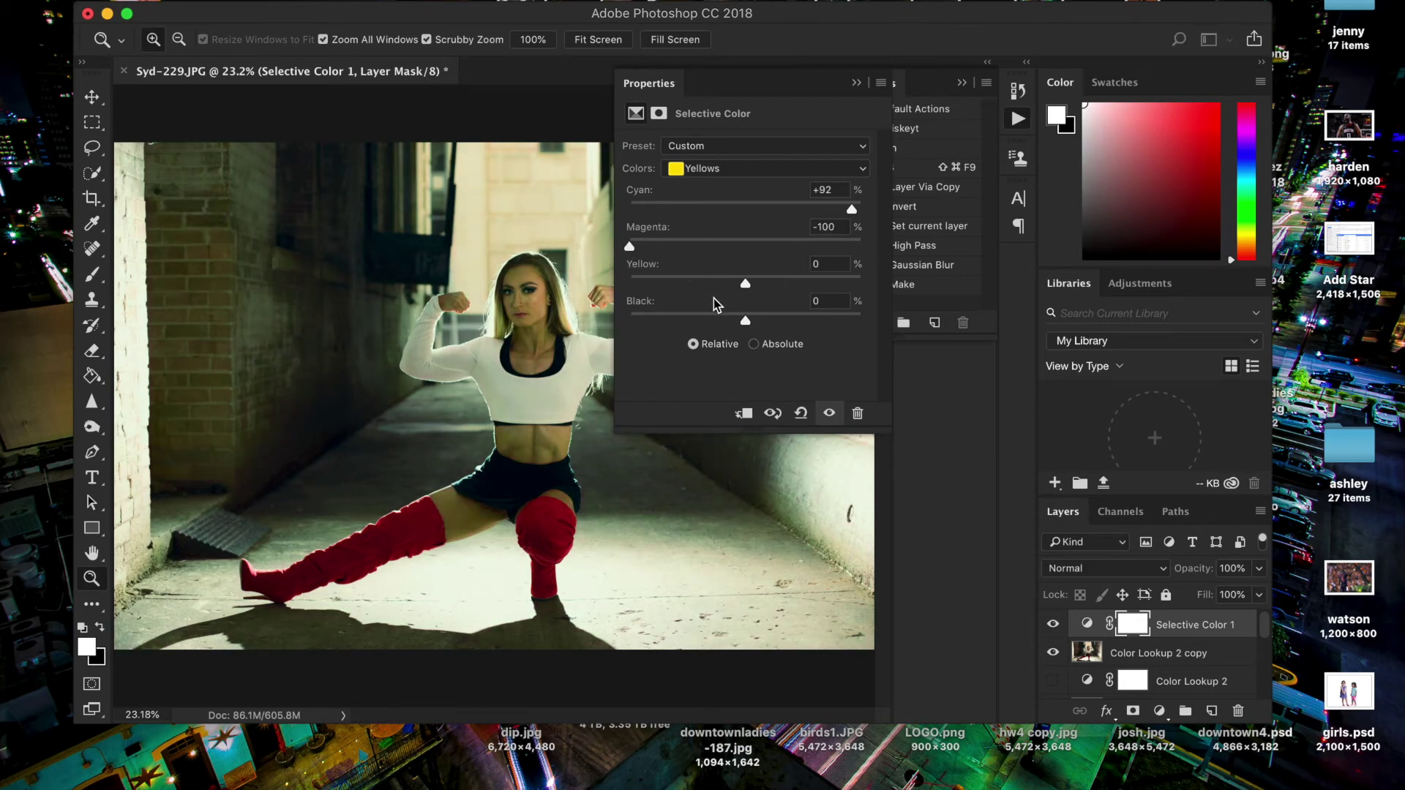
pyautogui.moveTo(745, 284); pyautogui.dragTo(891, 293)
pyautogui.moveTo(744, 320); pyautogui.dragTo(910, 324)
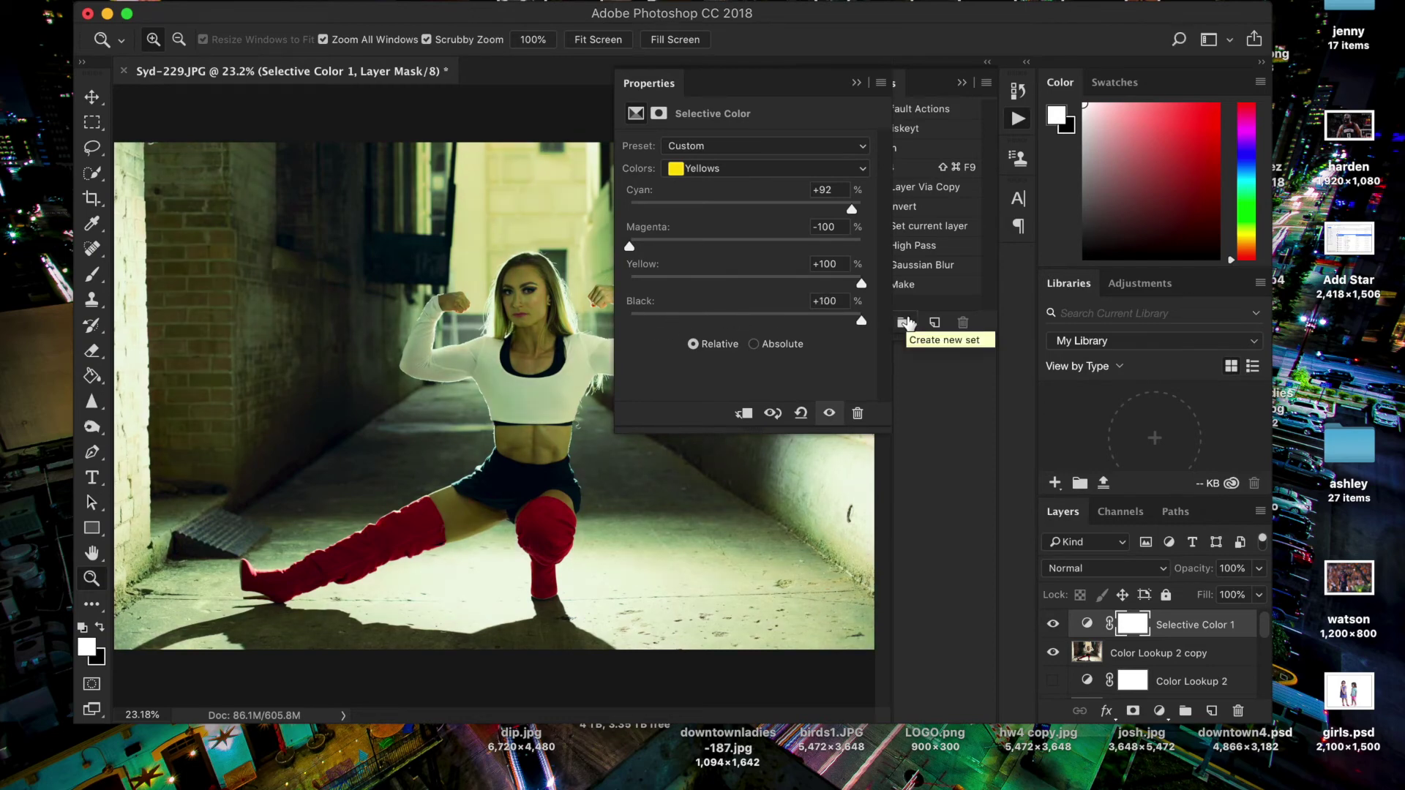
pyautogui.click(857, 415)
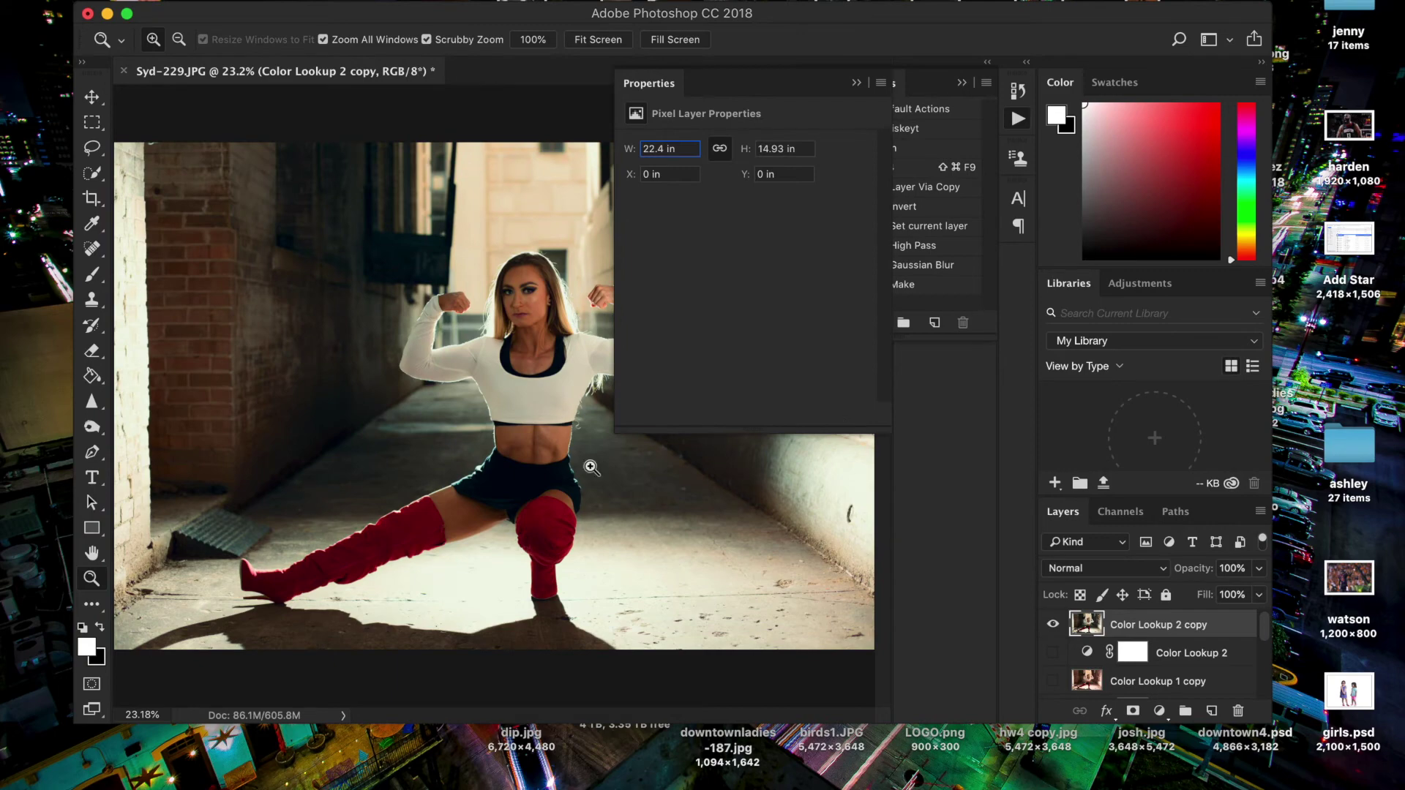
# Enlarge the program window and add a Color Lookup adjustment layer above Color Lookup 2 copy.
pyautogui.click(127, 15)
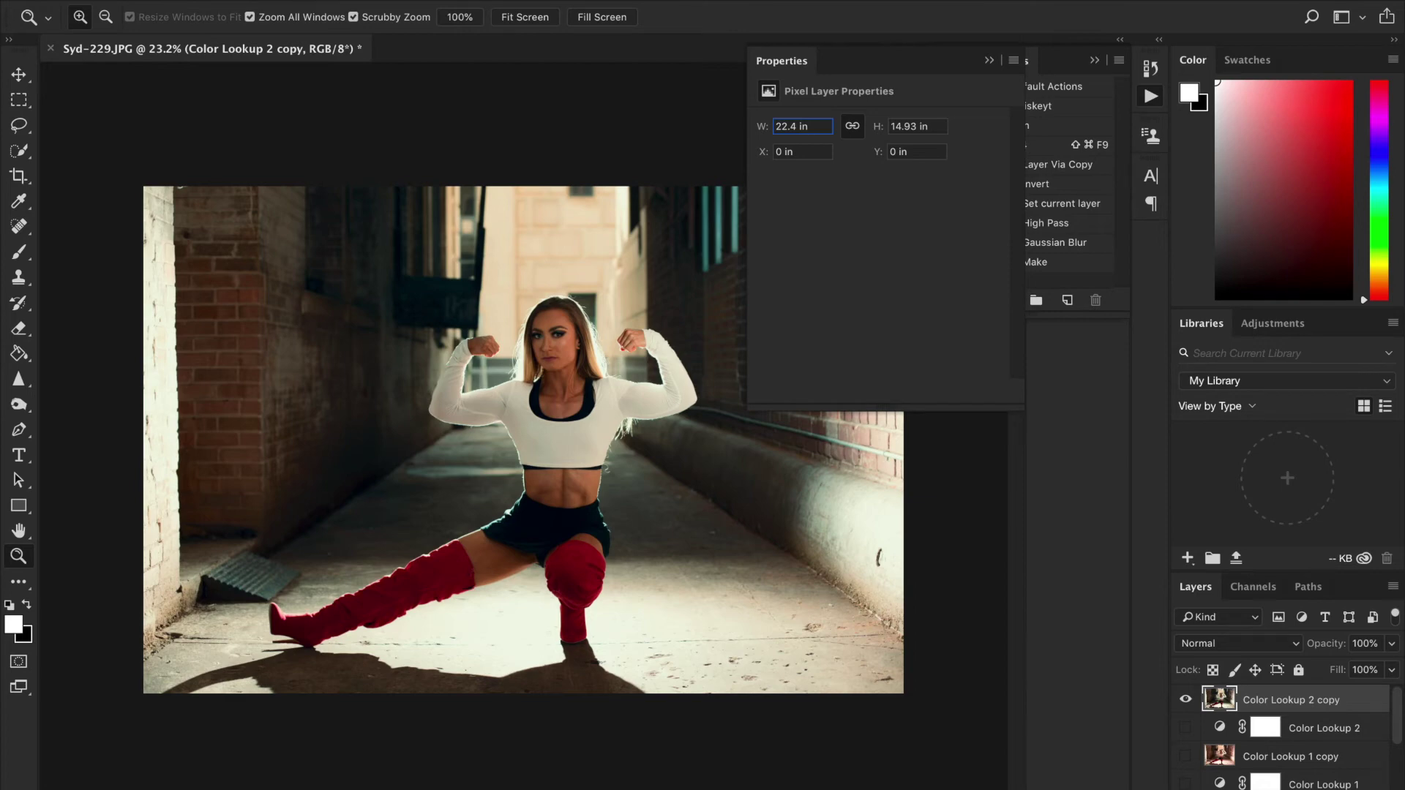
pyautogui.click(1289, 789)
pyautogui.click(1295, 690)
# Try the 2Strip.look, 3Strip.look and Bleach Bypass.look 3D LUTs on the Color Lookup 3 layer.
pyautogui.click(907, 123)
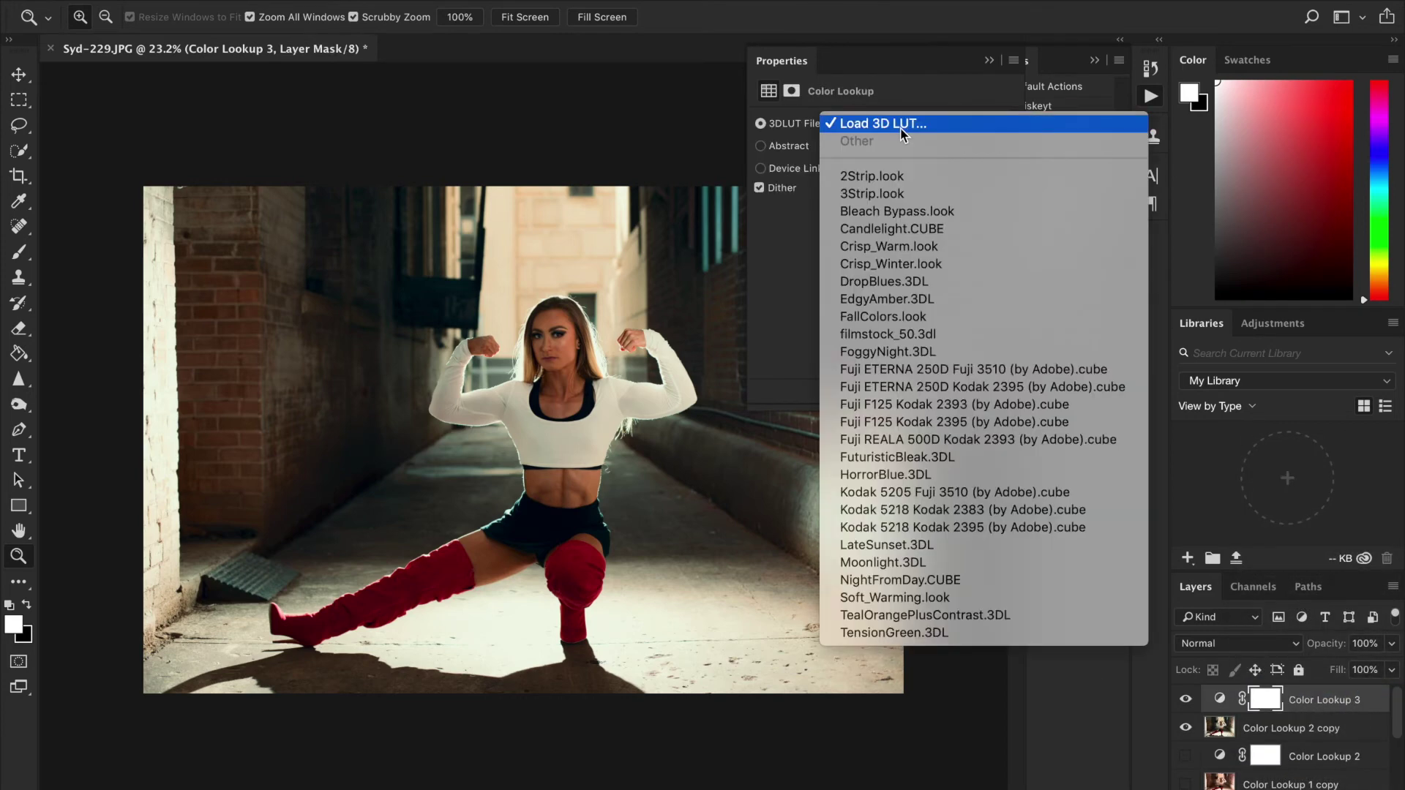
pyautogui.click(901, 177)
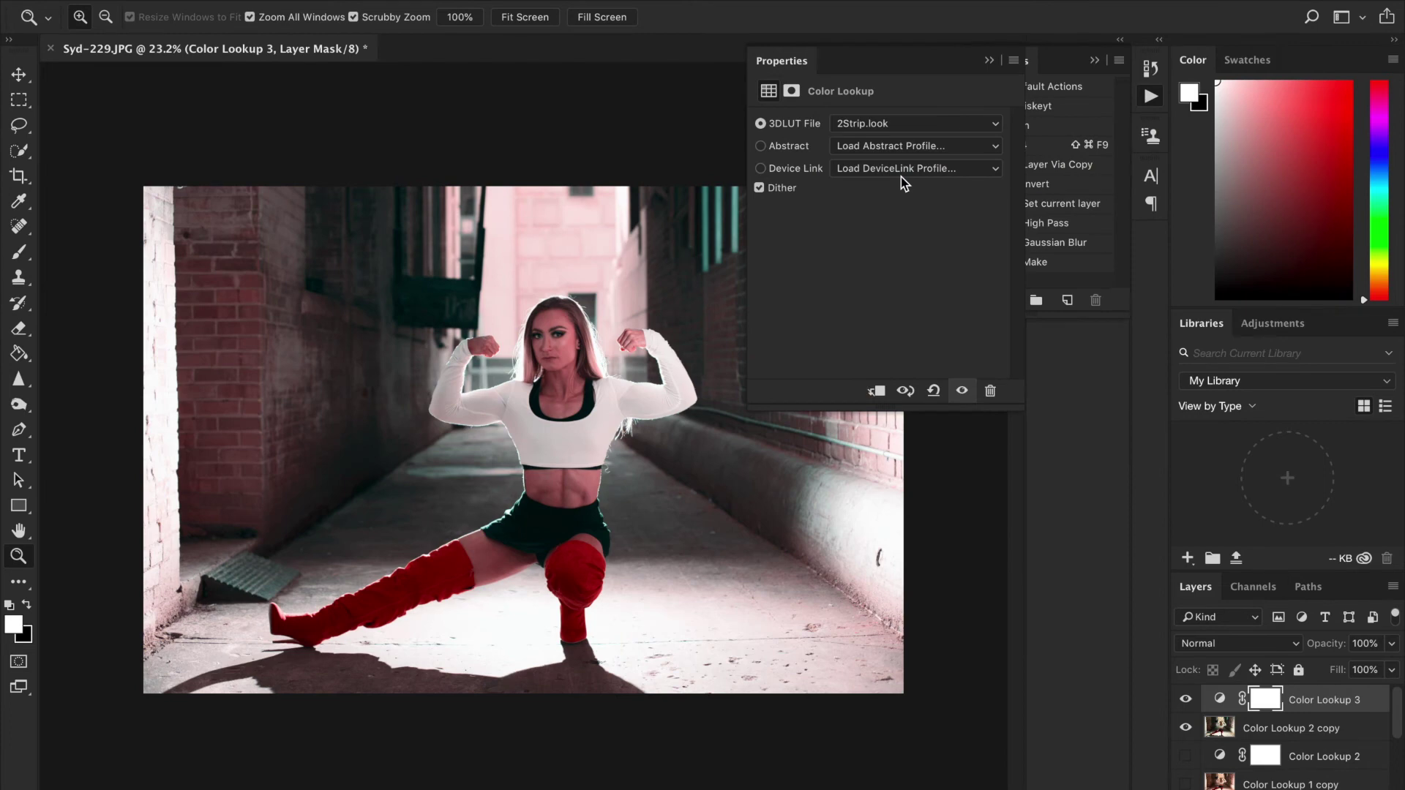
pyautogui.click(897, 123)
pyautogui.click(883, 142)
pyautogui.click(885, 123)
pyautogui.click(888, 142)
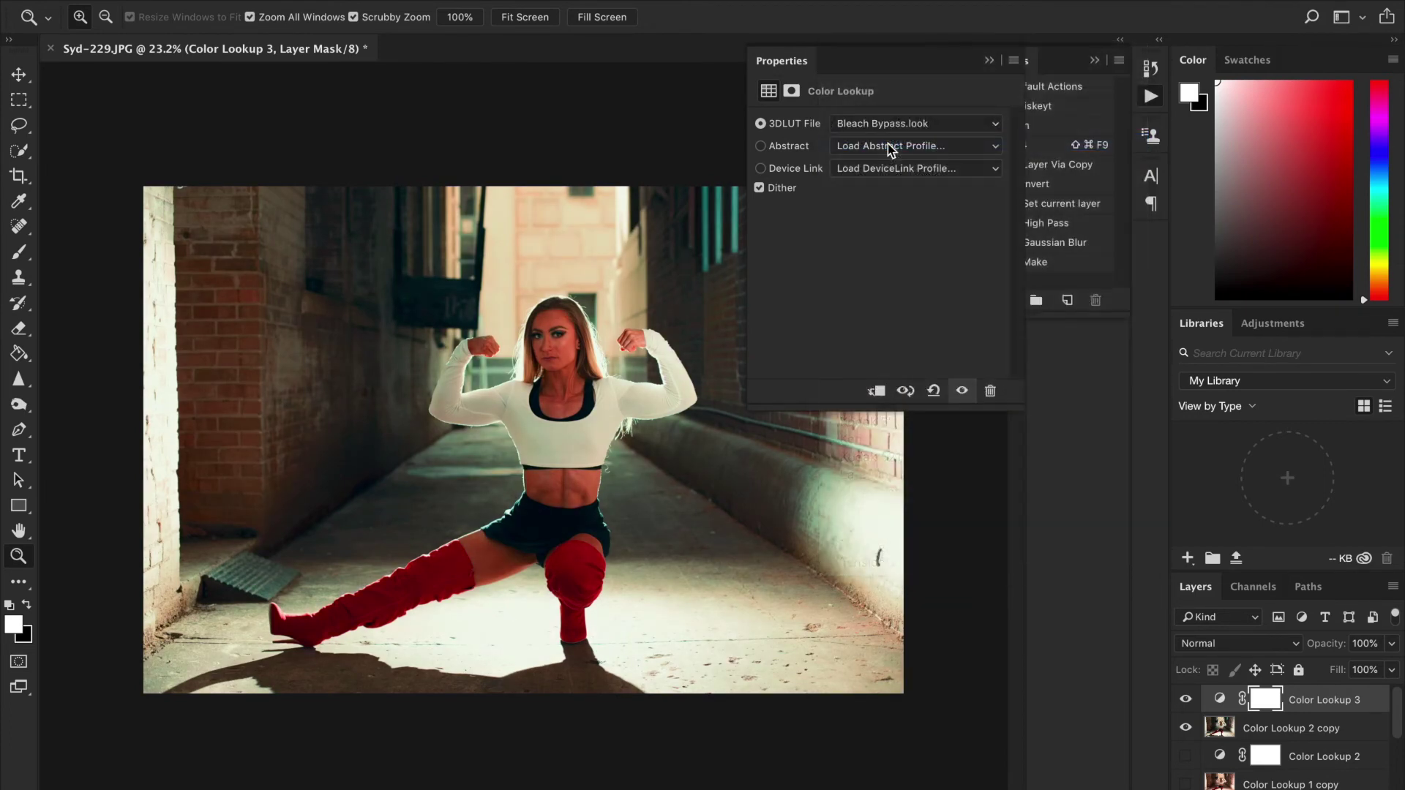
# Try the Crisp_Warm.look, Candlelight.CUBE and Crisp_Winter.look 3D LUTs on the Color Lookup 3 layer.
pyautogui.click(898, 126)
pyautogui.click(898, 154)
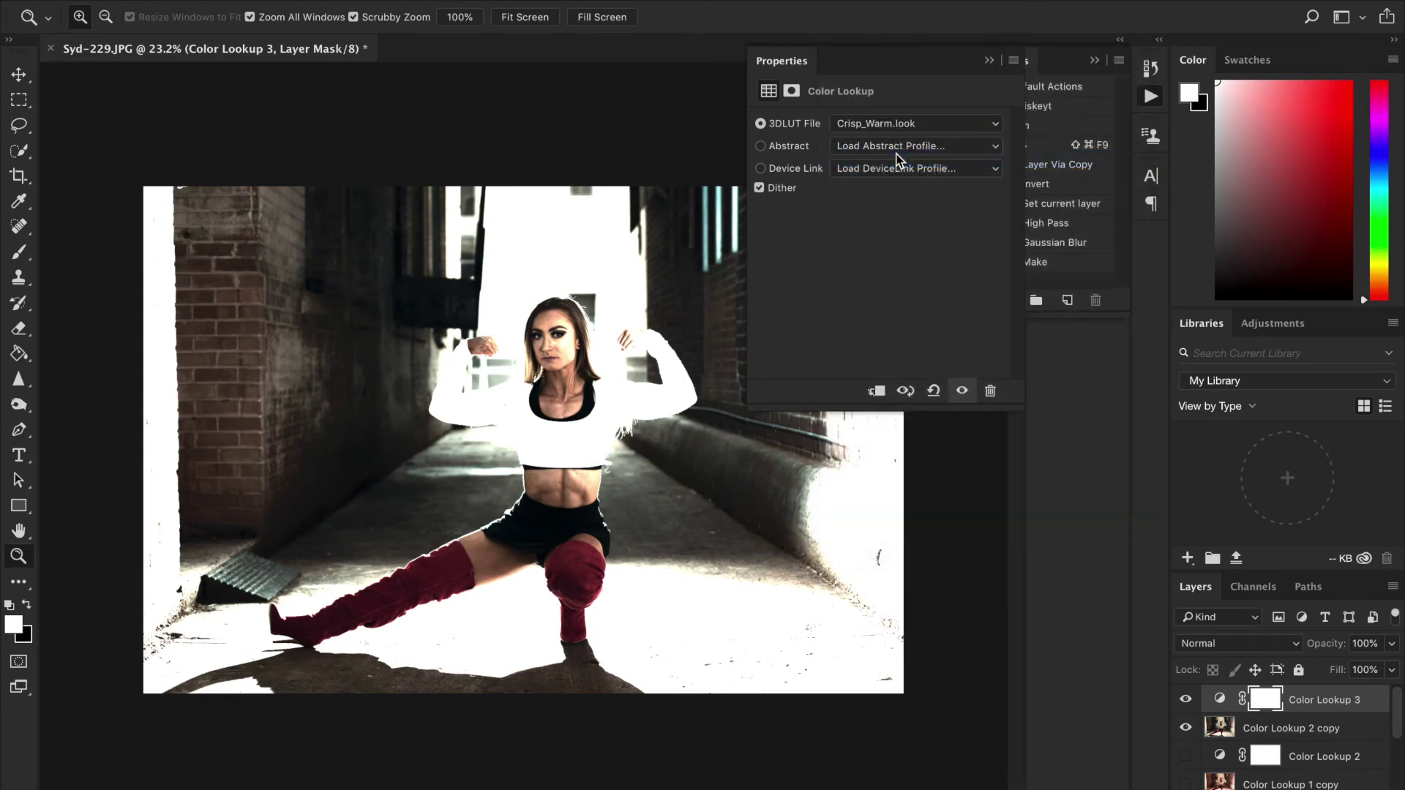
pyautogui.click(898, 124)
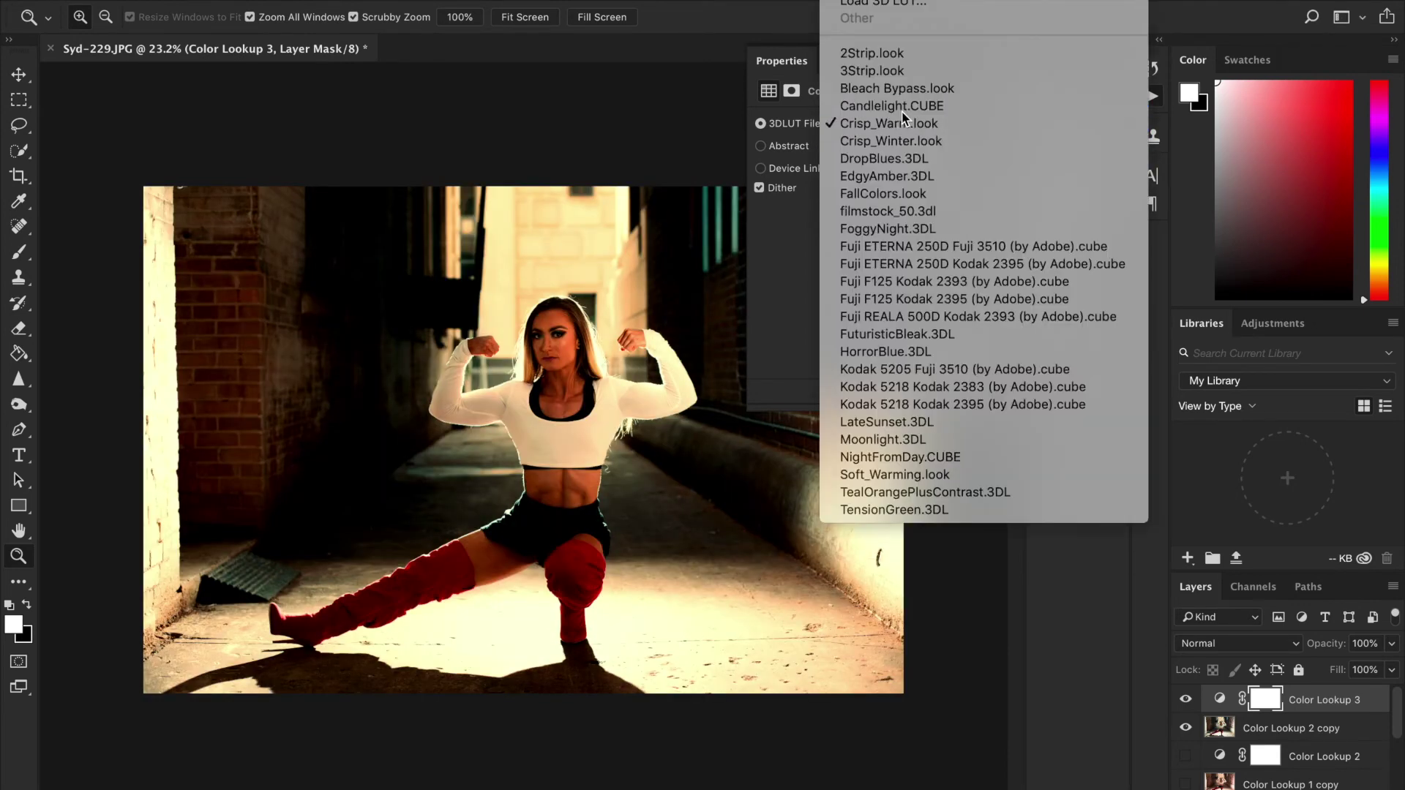
pyautogui.click(903, 114)
pyautogui.click(903, 123)
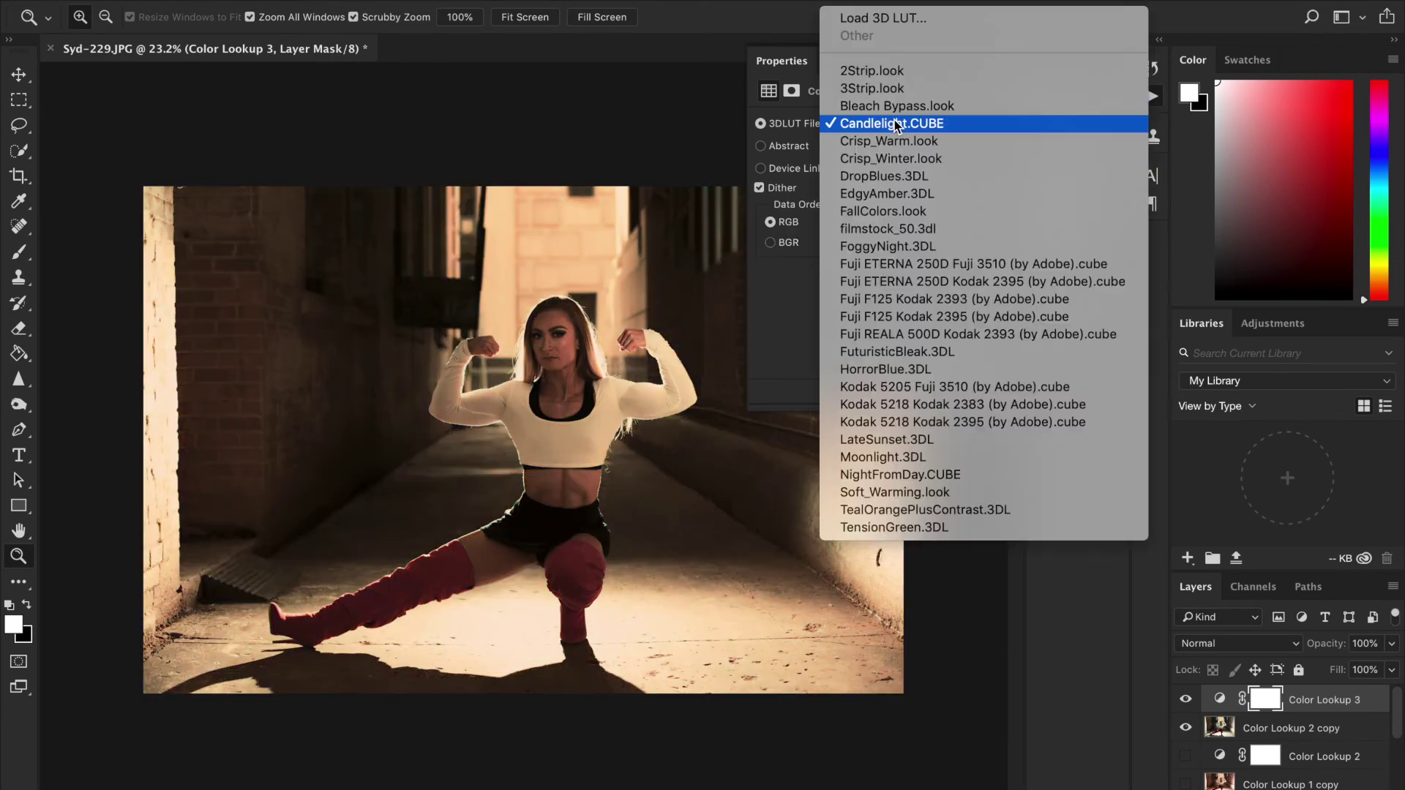
pyautogui.click(875, 162)
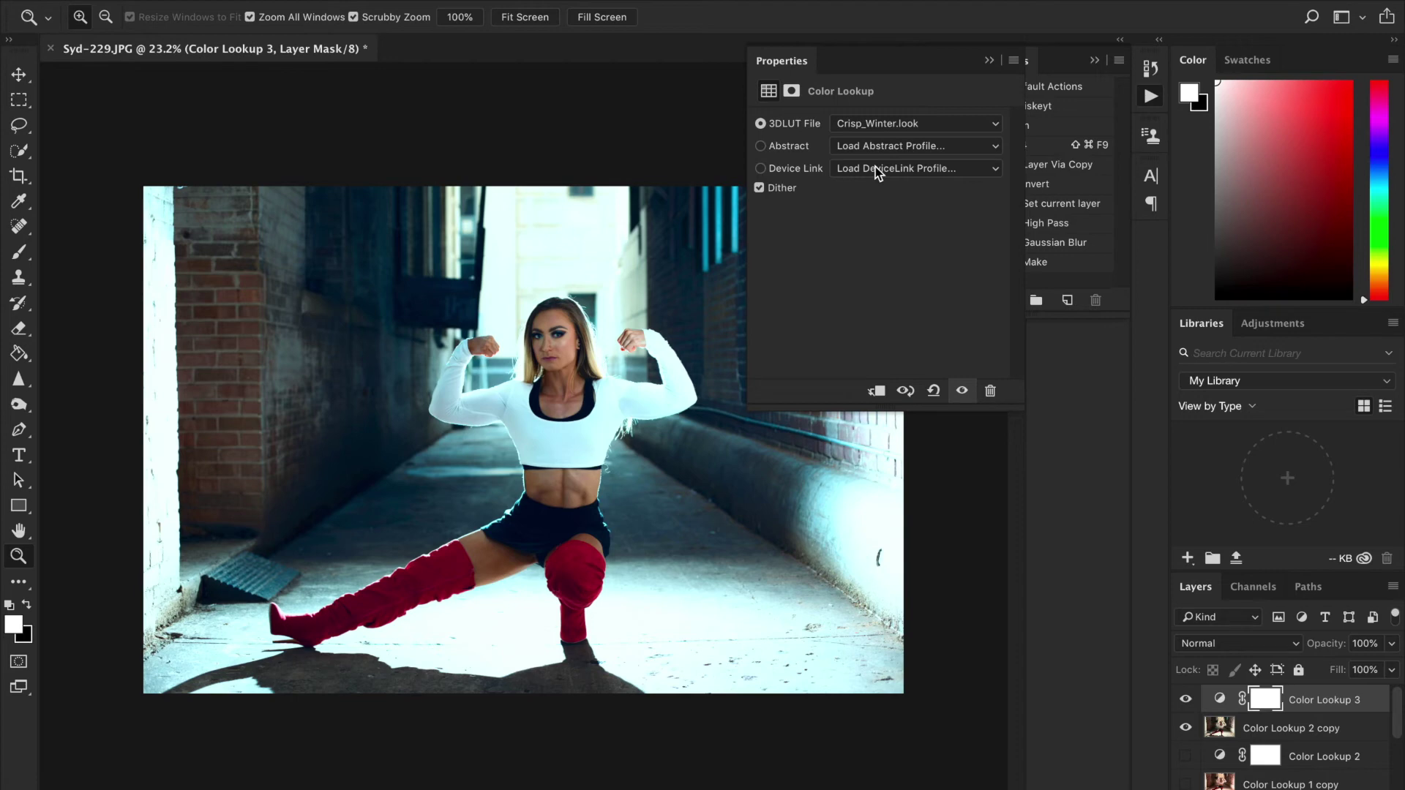
# Try the filmstock_50.3dl, Moonlight.3DL and TealOrangePlusContrast.3DL LUTs on the Color Lookup 3 layer.
pyautogui.click(905, 124)
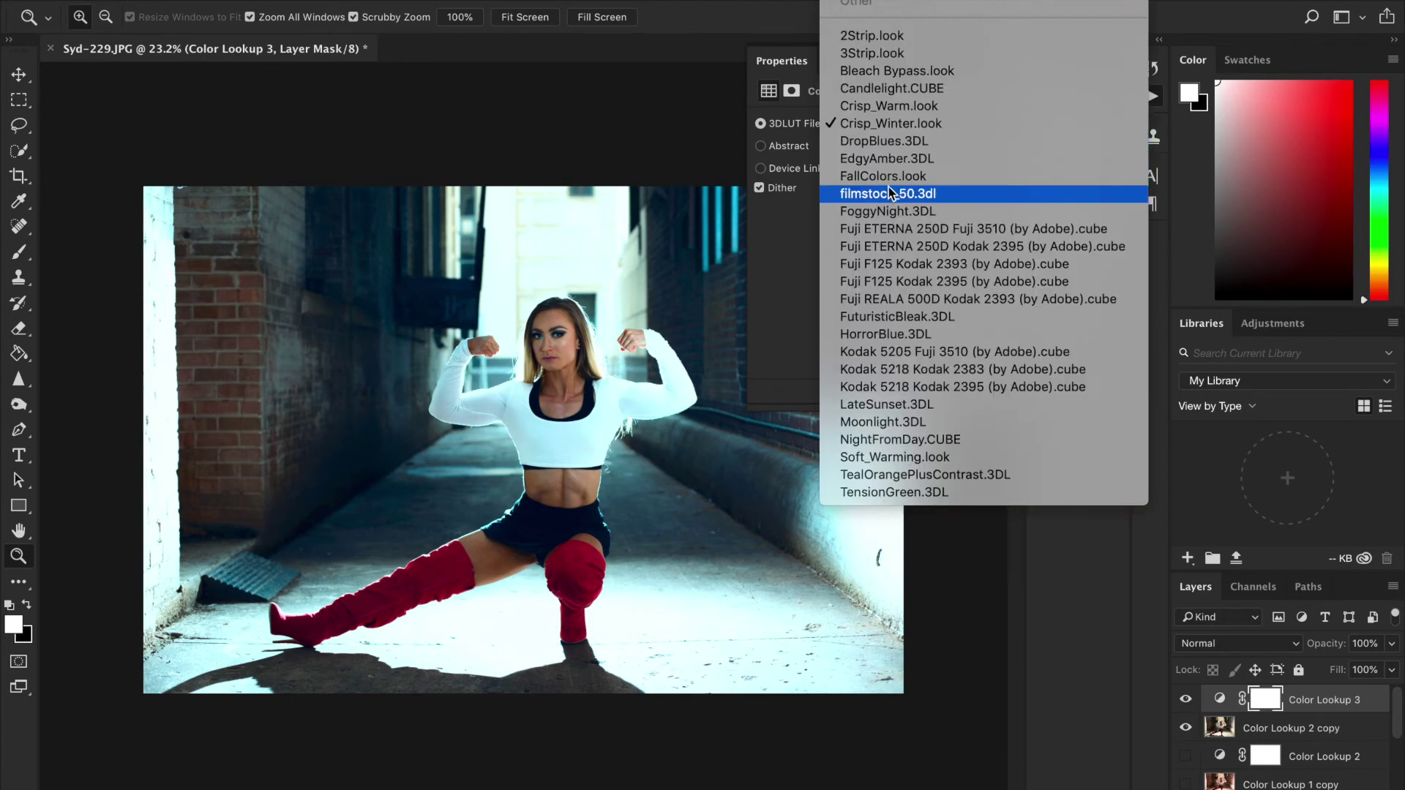
pyautogui.click(890, 194)
pyautogui.click(905, 126)
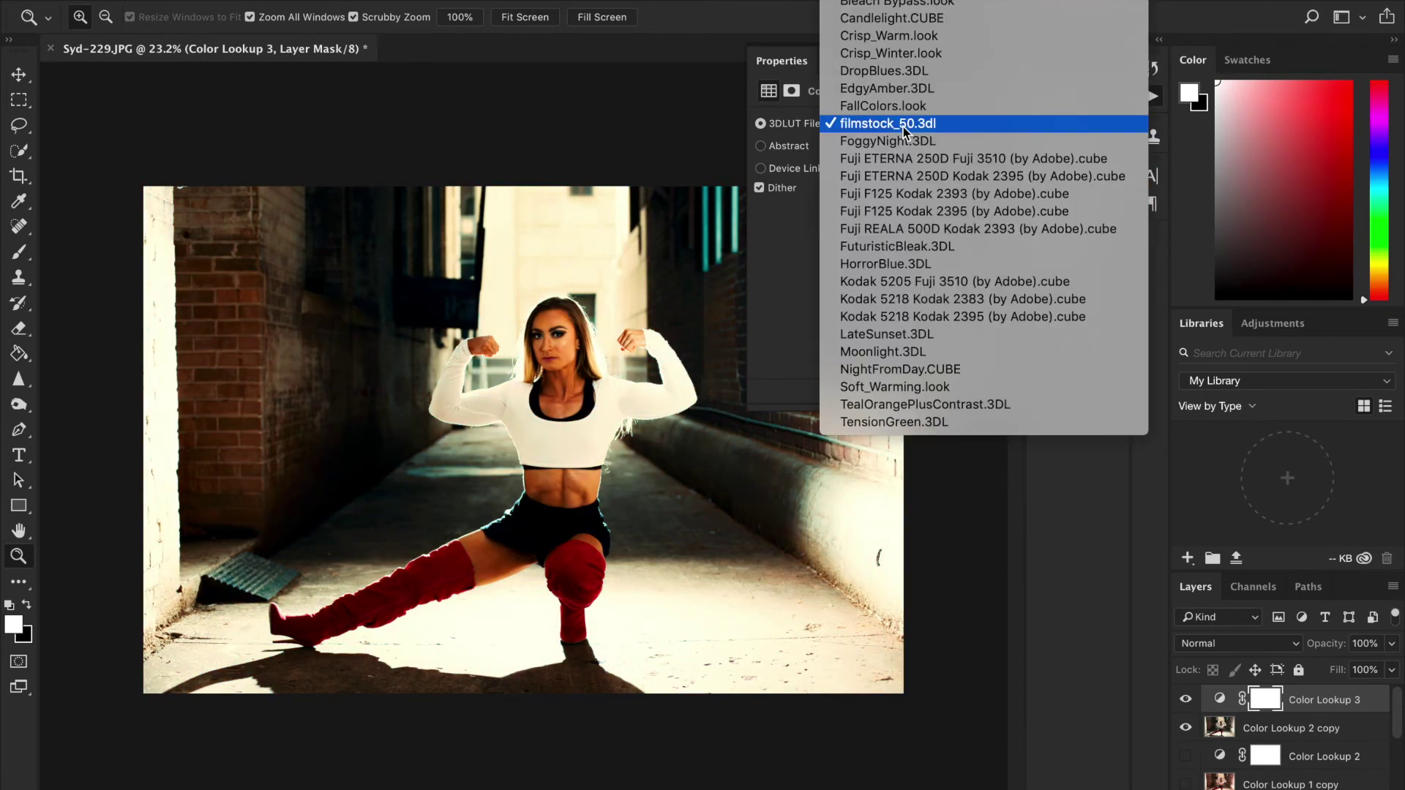
pyautogui.click(903, 352)
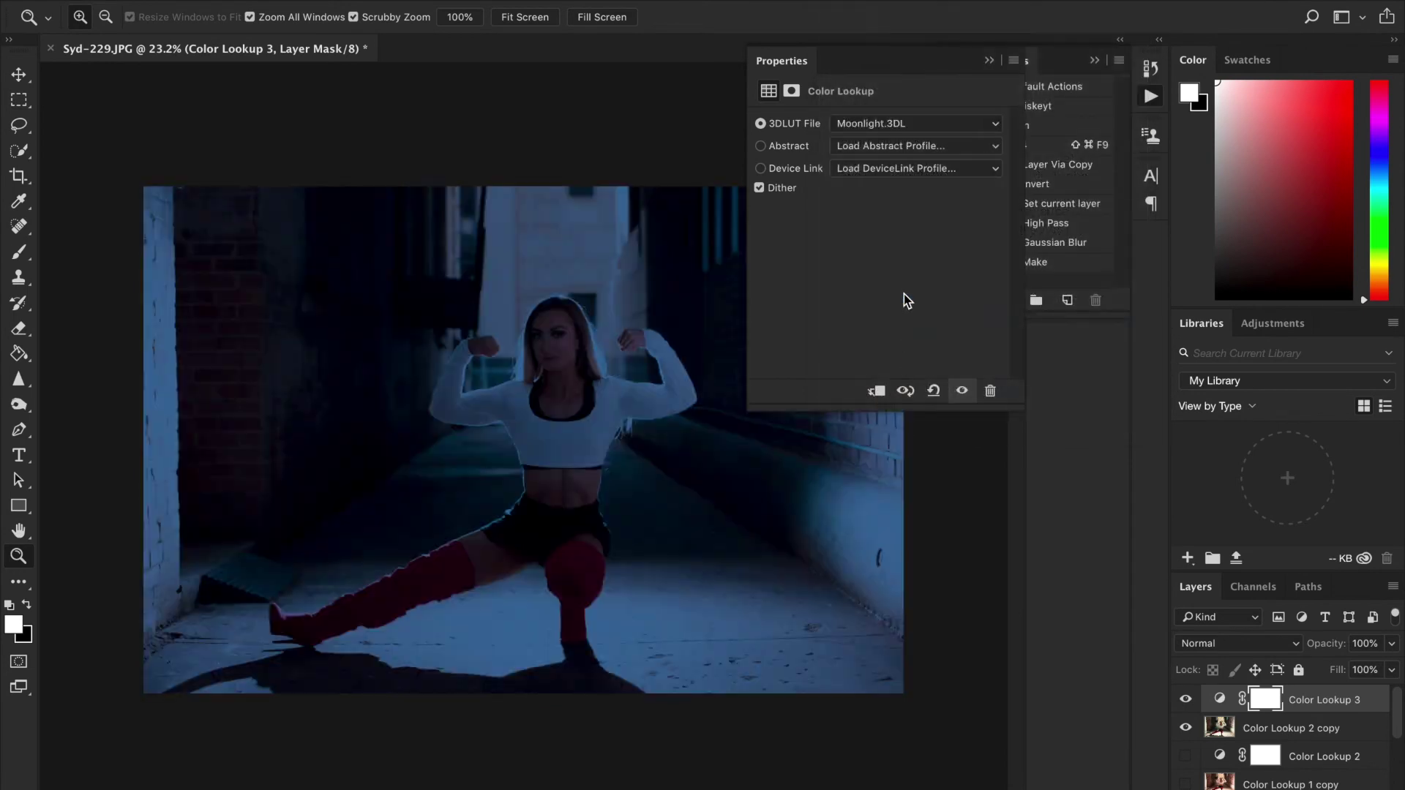
pyautogui.click(911, 132)
pyautogui.click(919, 173)
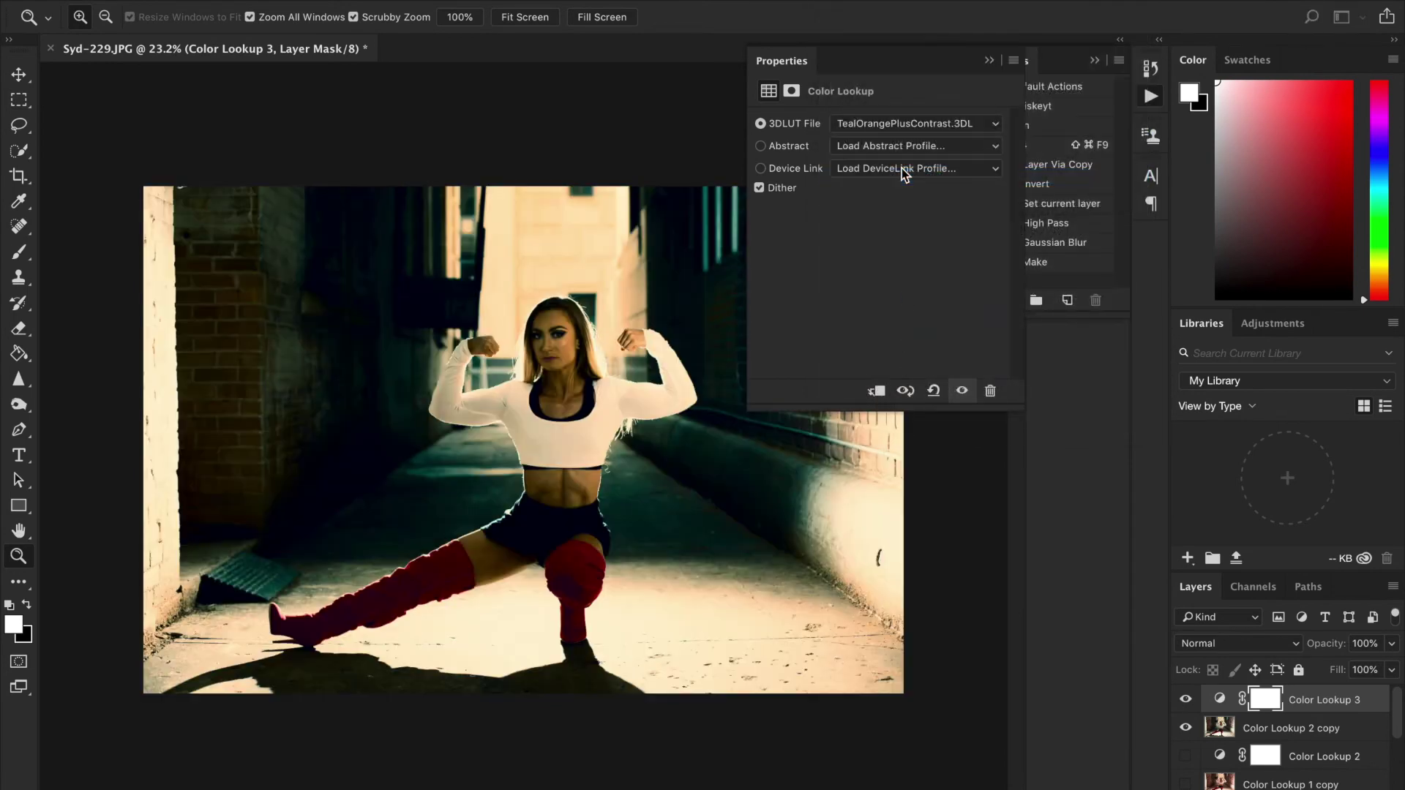
# Try the TensionGreen.3DL, NightFromDay.CUBE and LateSunset.3DL 3D LUTs on the Color Lookup 3 layer.
pyautogui.click(915, 124)
pyautogui.click(918, 142)
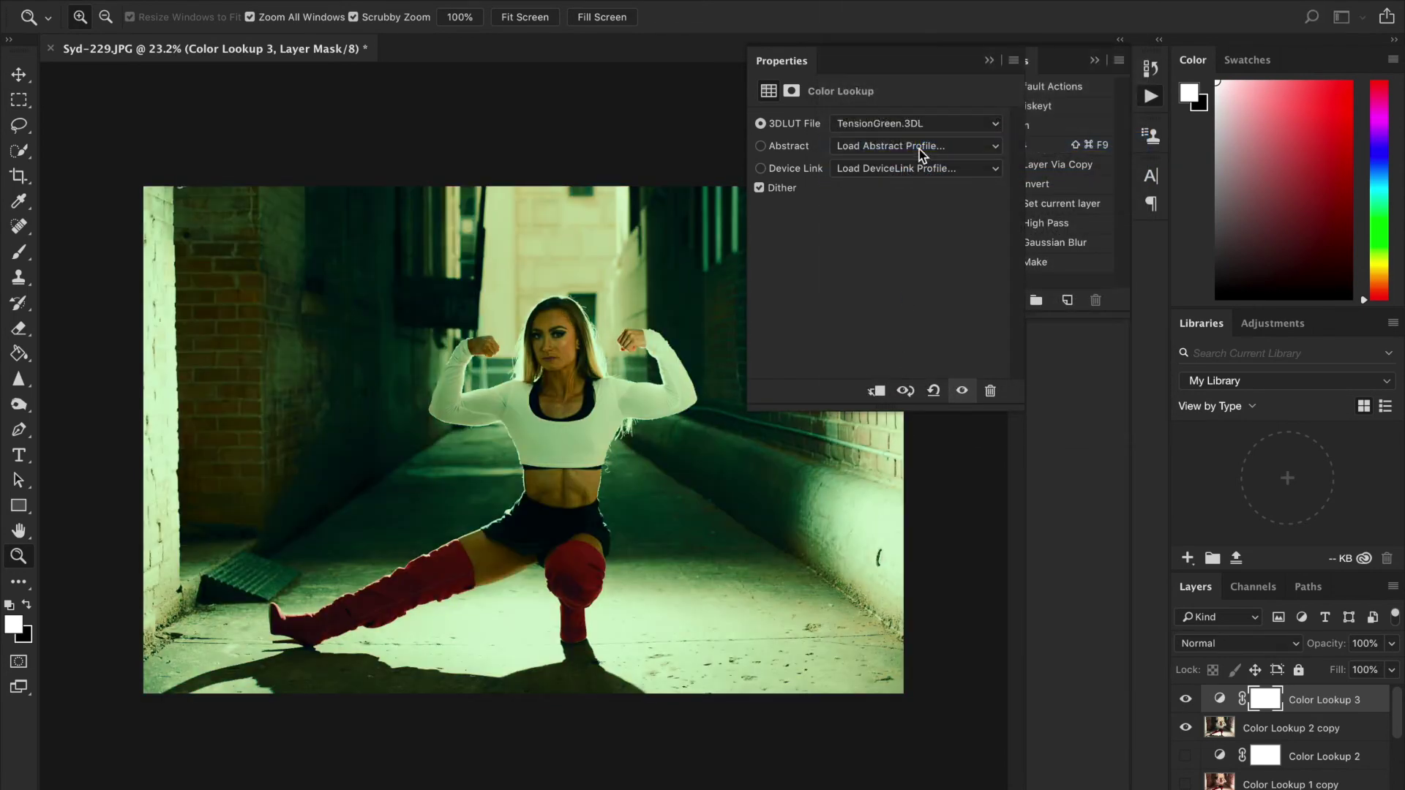
pyautogui.click(915, 124)
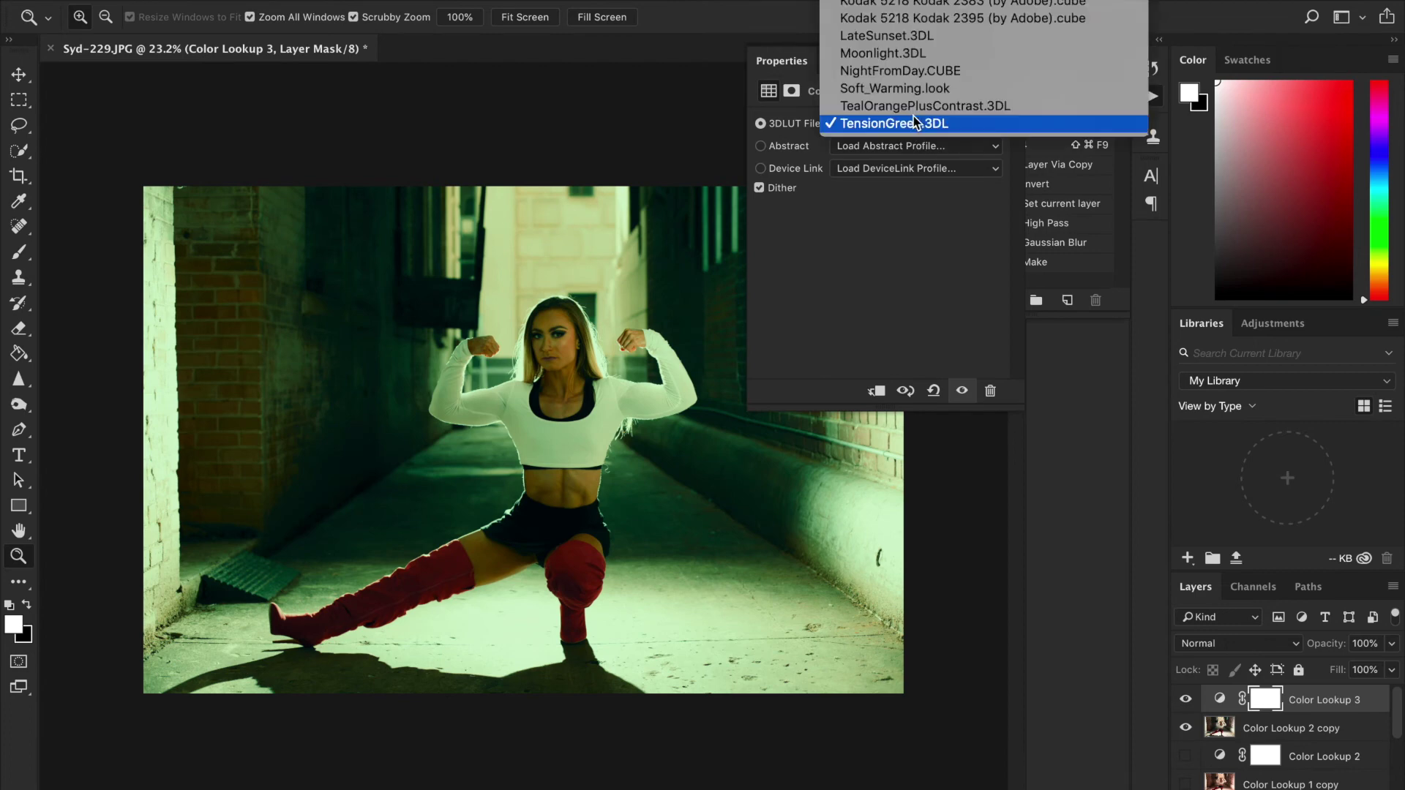
pyautogui.click(906, 71)
pyautogui.click(872, 122)
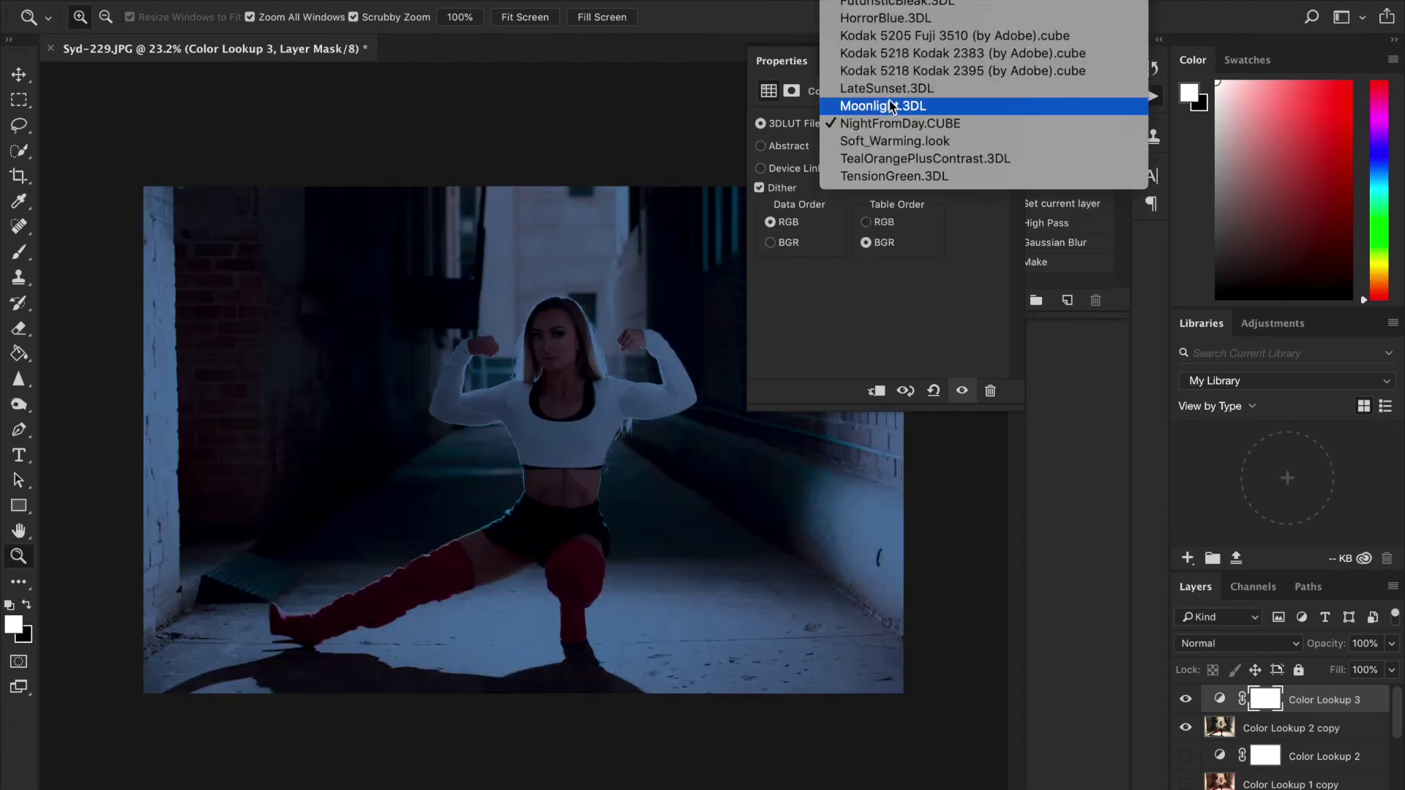
pyautogui.click(895, 92)
# Try the Kodak 5218 Kodak 2395 and Kodak 5218 Kodak 2383 cube LUTs on the Color Lookup 3 layer.
pyautogui.click(906, 123)
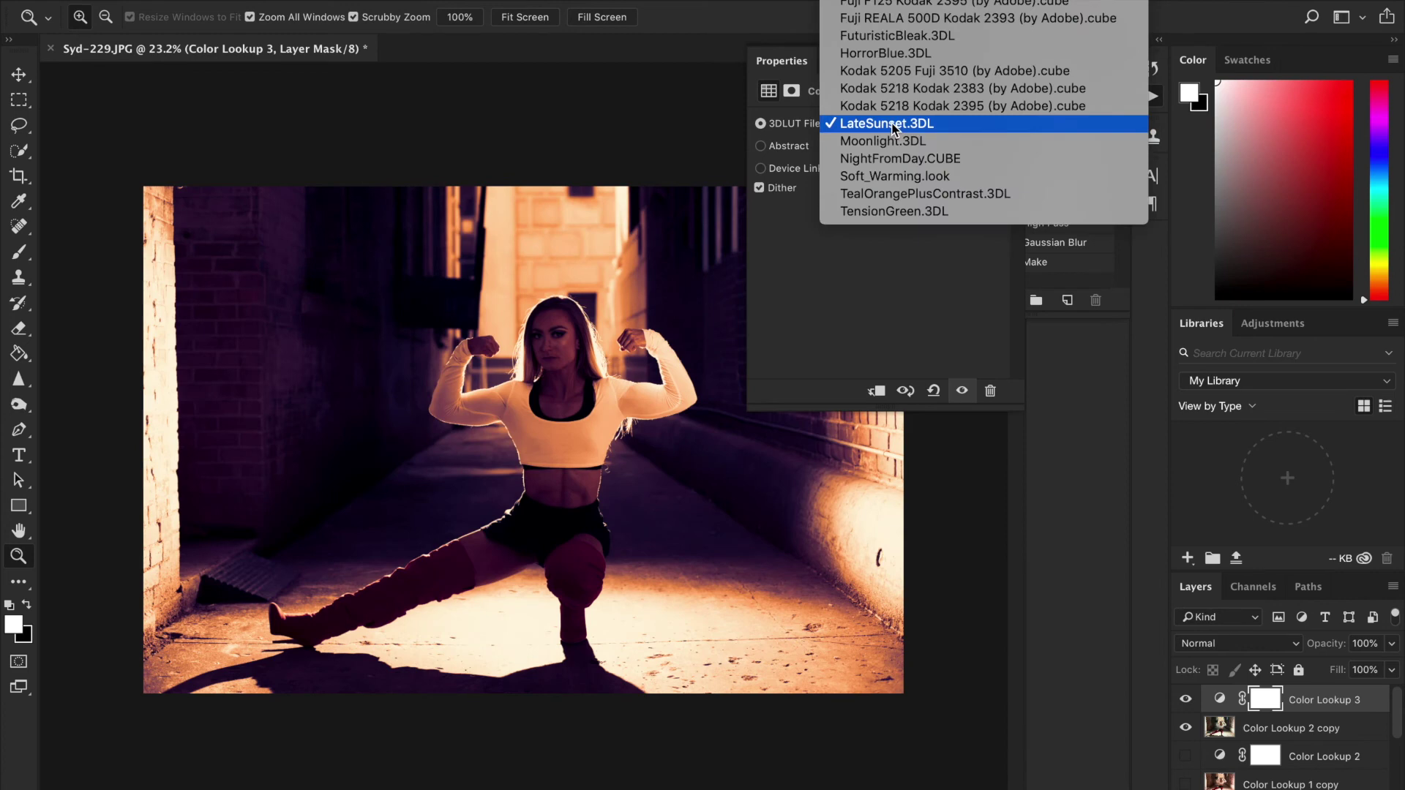
pyautogui.click(906, 106)
pyautogui.click(905, 124)
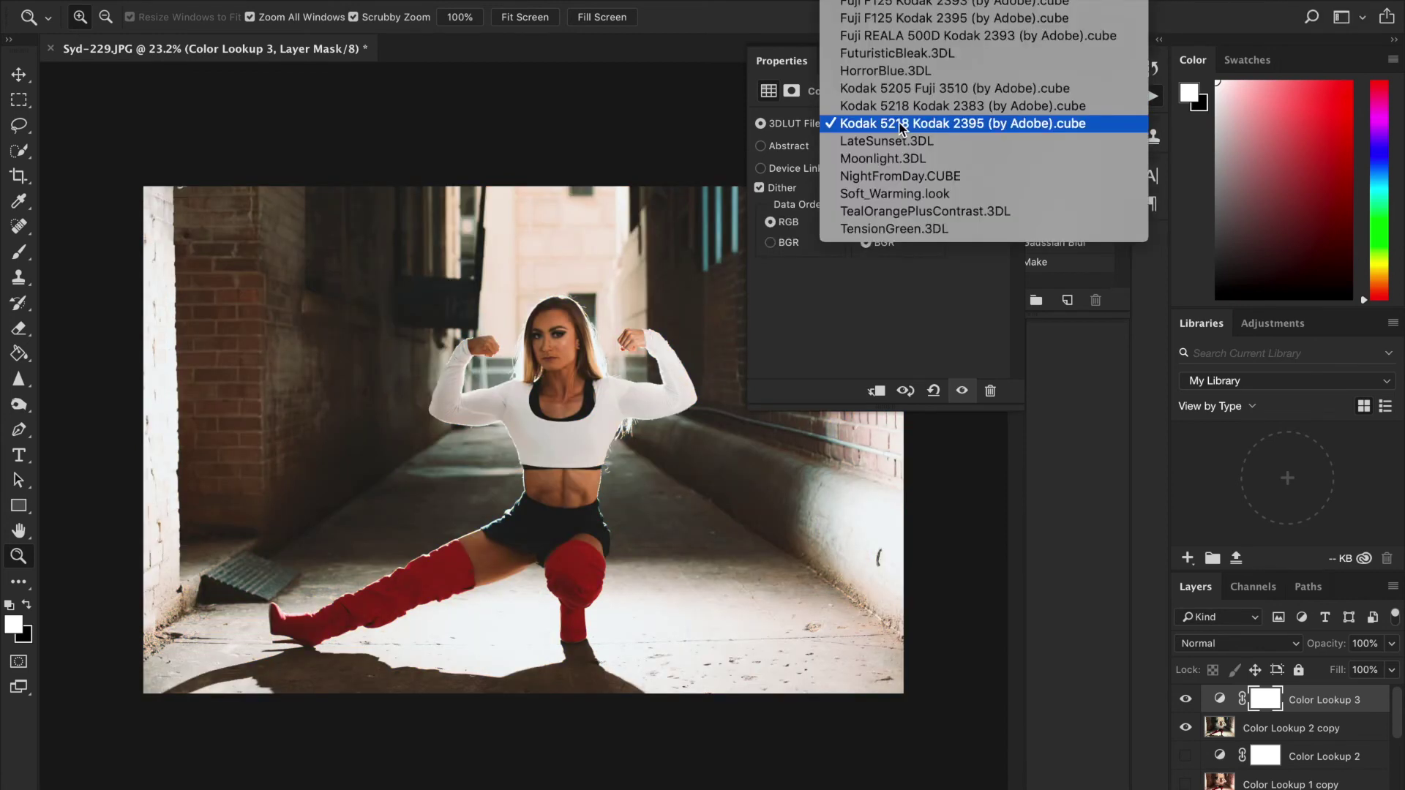
pyautogui.click(905, 108)
# Apply the Fuji ETERNA 250D Kodak 2395 (by Adobe).cube 3D LUT to Color Lookup 3 and put its properties away.
pyautogui.click(900, 129)
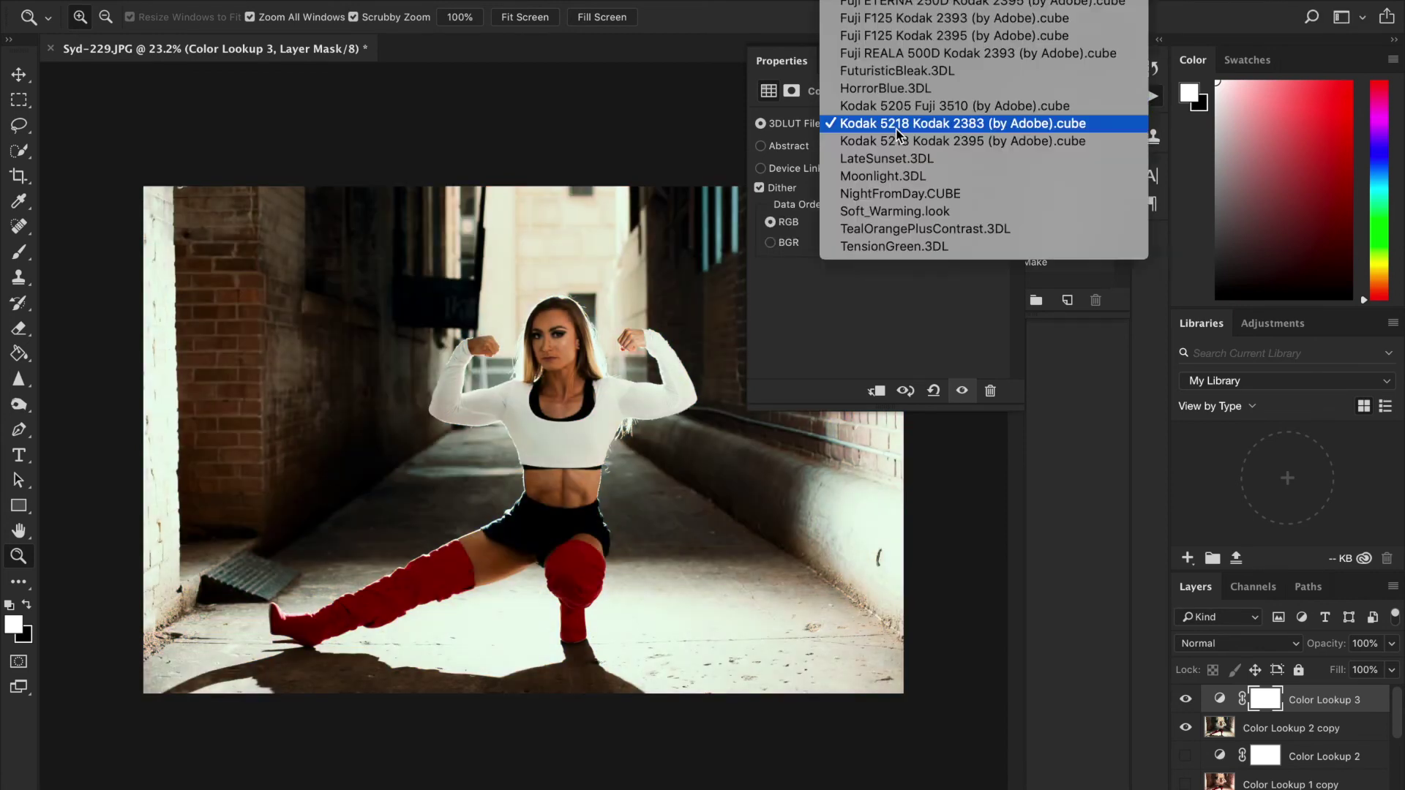
pyautogui.scroll(6, 899, 133)
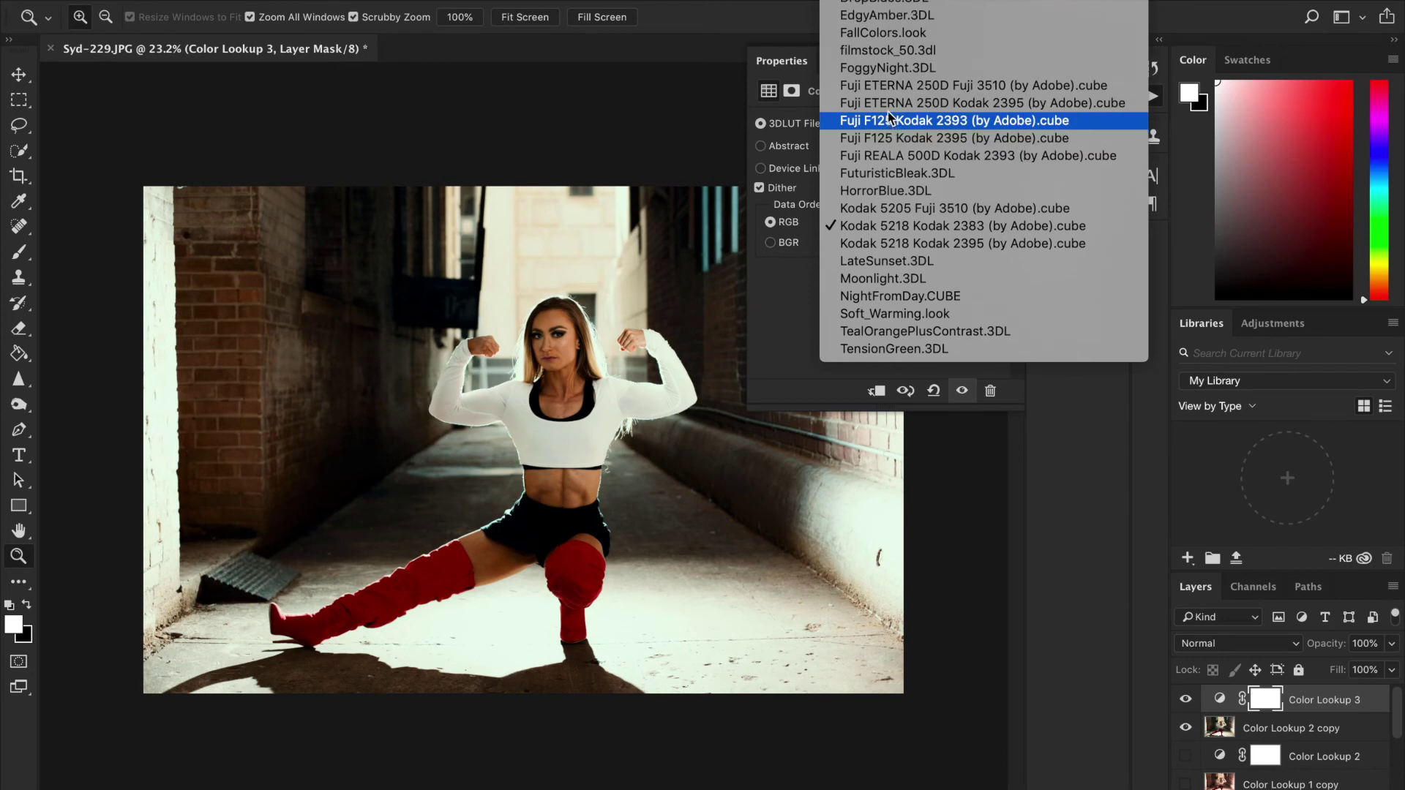
pyautogui.click(889, 107)
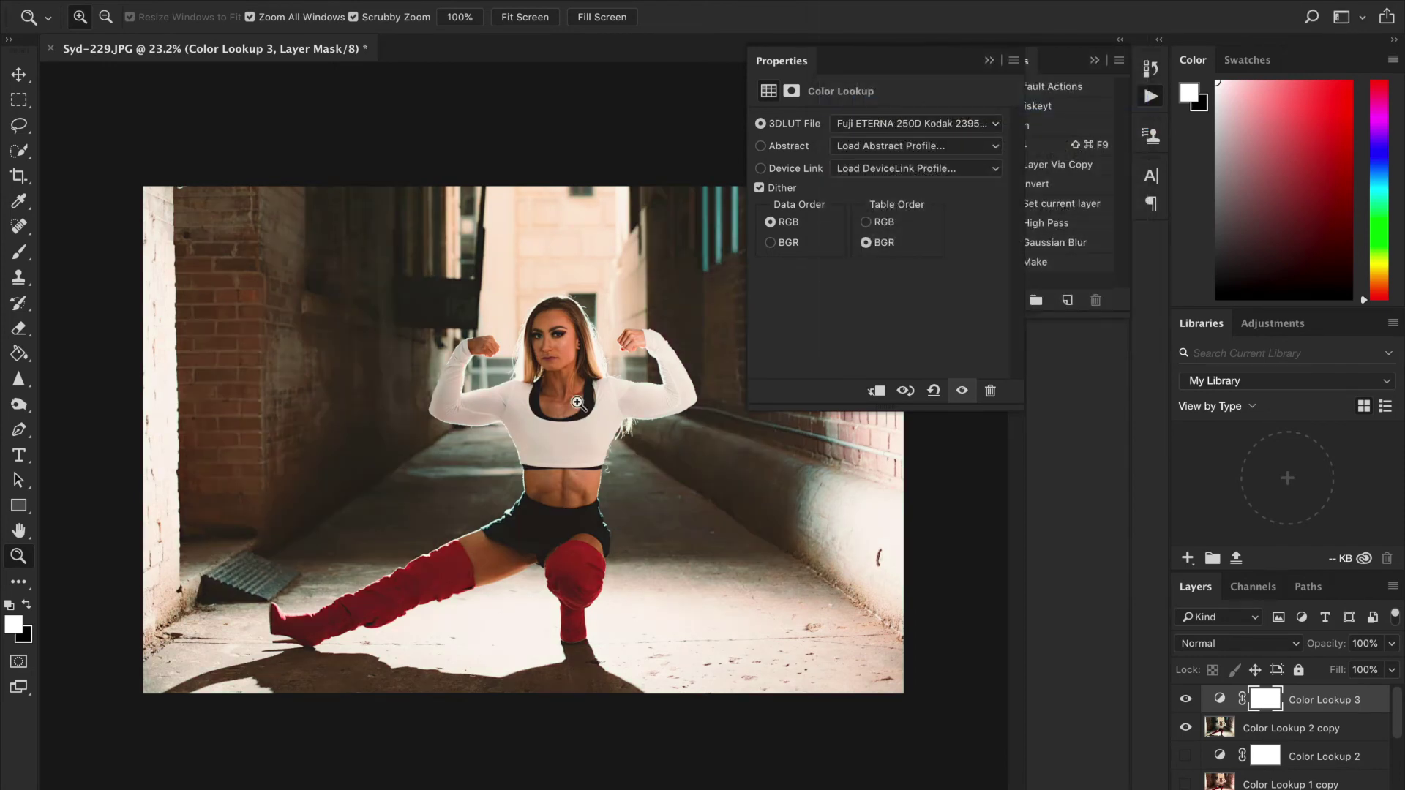
pyautogui.click(989, 60)
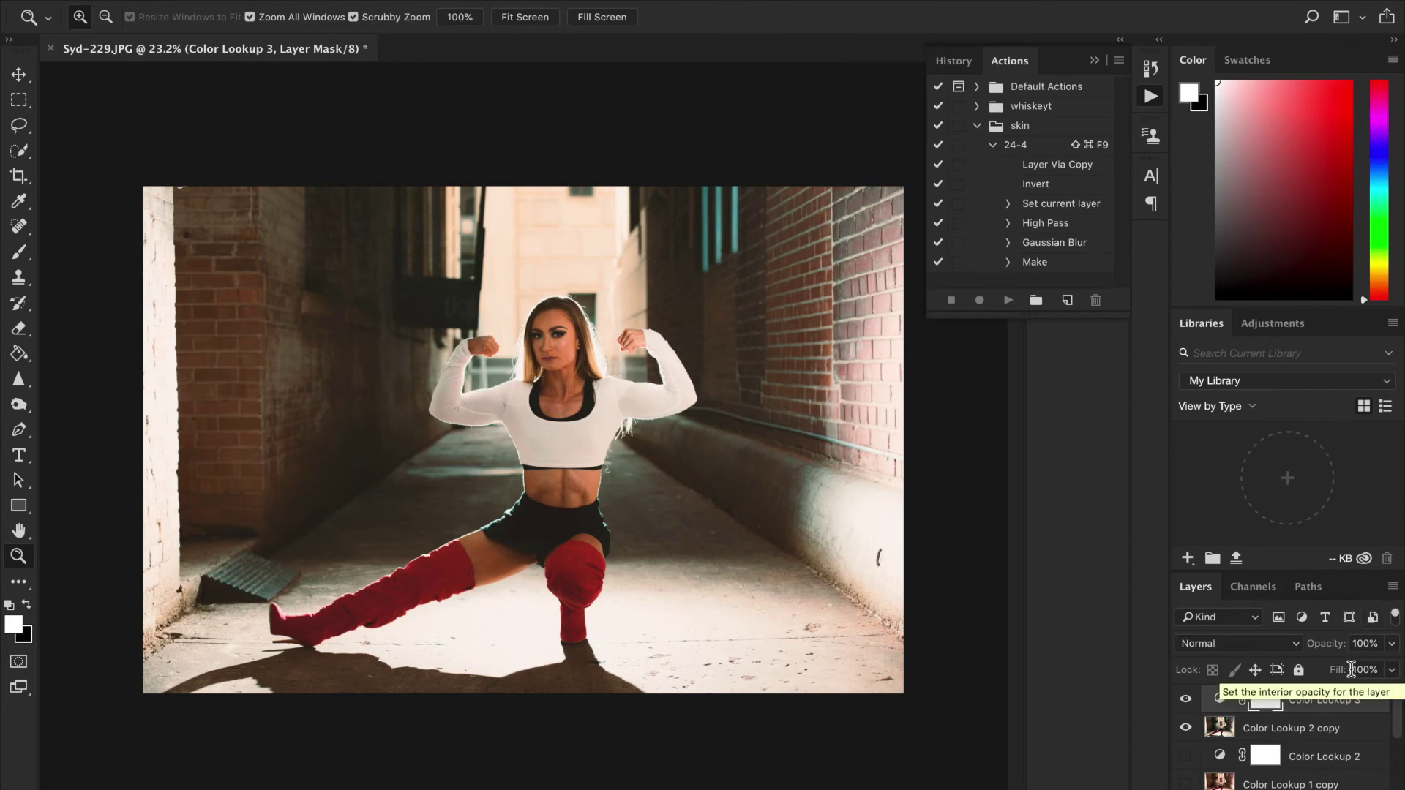
# Lower the Color Lookup 3 layer's opacity to 45%, judging its strength against the image without the layer.
pyautogui.click(1391, 669)
pyautogui.moveTo(1352, 665); pyautogui.dragTo(1326, 671)
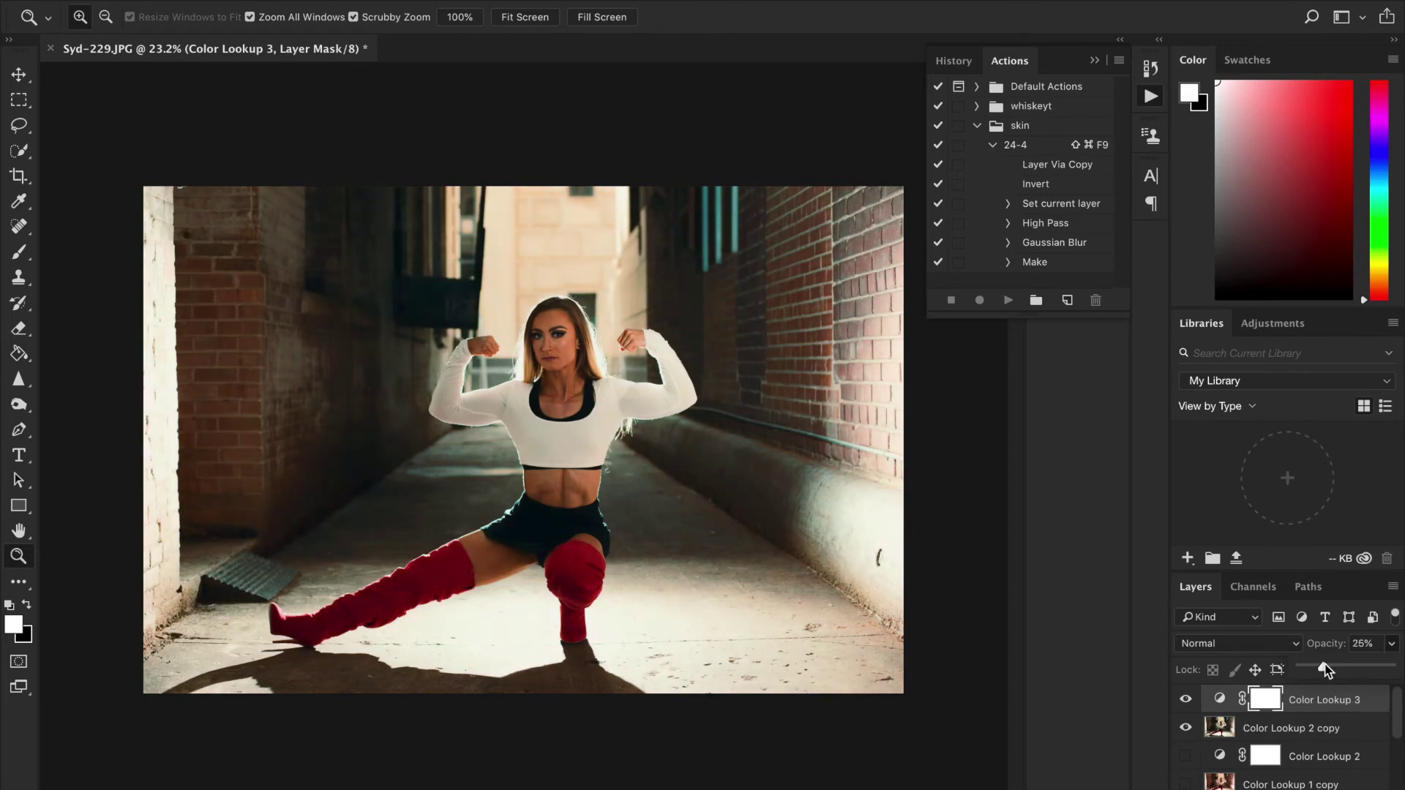
pyautogui.click(1187, 705)
pyautogui.click(1189, 705)
pyautogui.click(1189, 705)
pyautogui.click(1189, 706)
pyautogui.click(1385, 643)
# Compare the portrait with and without the Color Lookup 3 grading, leaving the layer visible.
pyautogui.click(1186, 700)
pyautogui.click(1187, 700)
pyautogui.click(1186, 700)
pyautogui.click(1186, 700)
pyautogui.click(1187, 703)
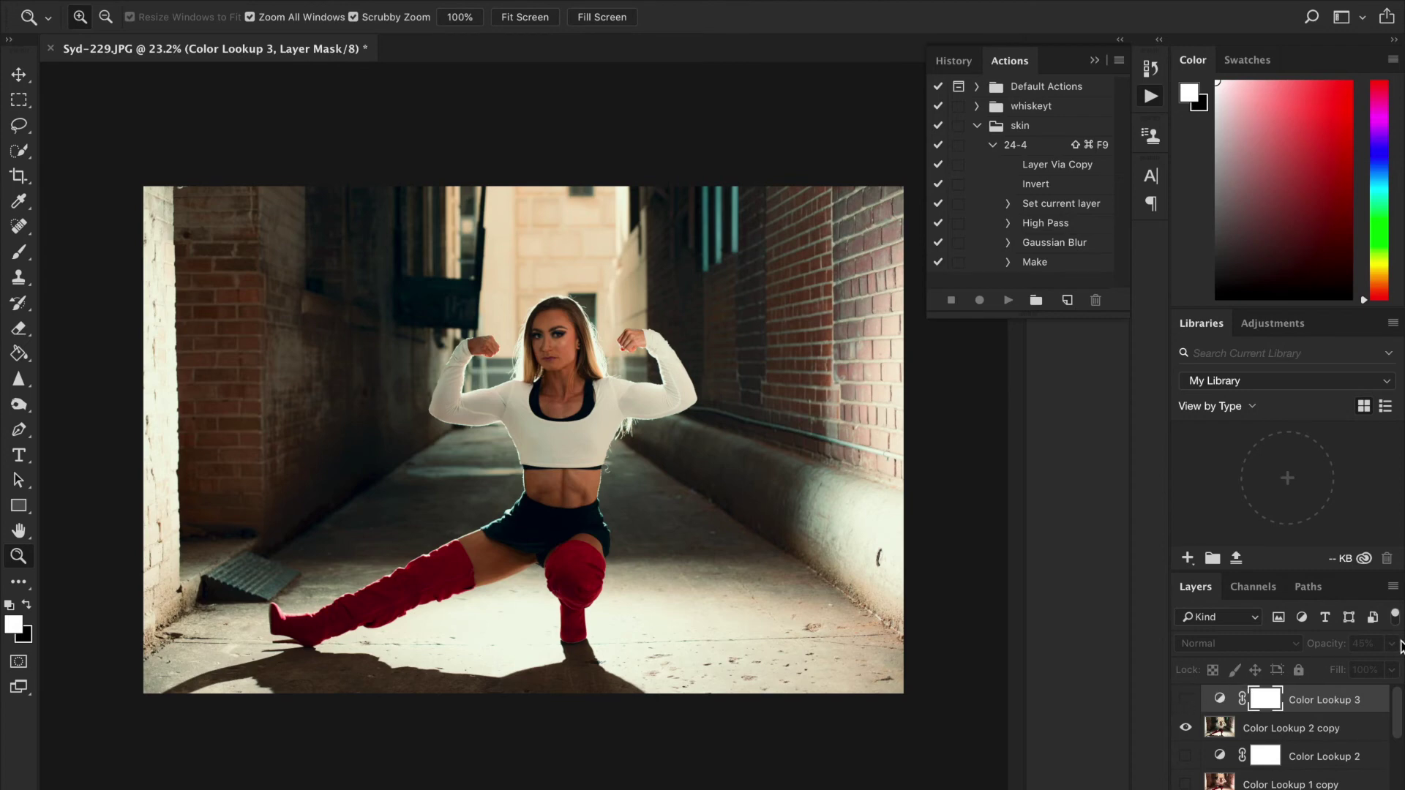
pyautogui.click(1185, 700)
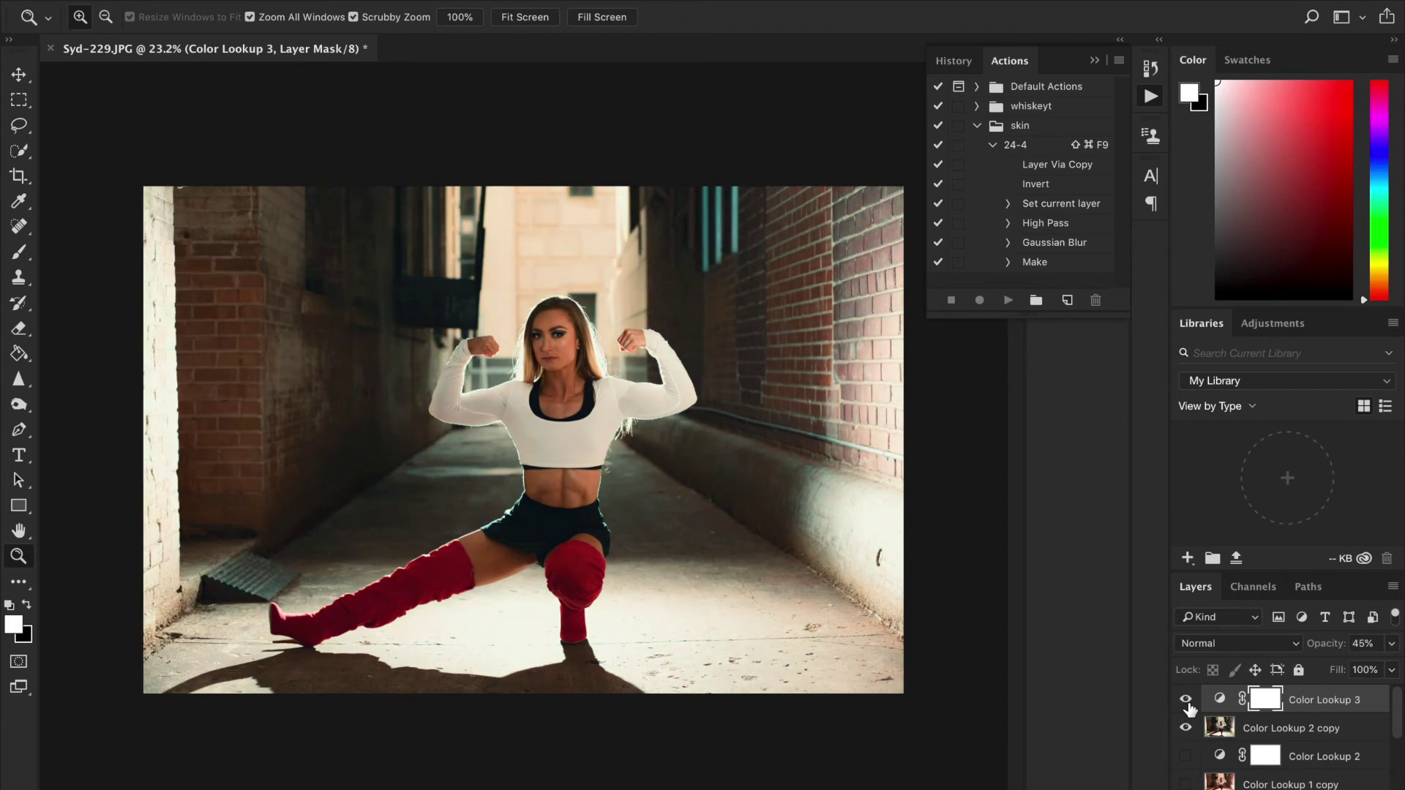
pyautogui.click(1187, 703)
pyautogui.click(1186, 703)
pyautogui.click(1187, 703)
pyautogui.click(1187, 703)
pyautogui.click(1187, 703)
pyautogui.click(1186, 703)
# Duplicate the Color Lookup 3 and Color Lookup 2 copy layers together and merge the duplicates into one layer.
pyautogui.click(1285, 729)
pyautogui.press('super+j')
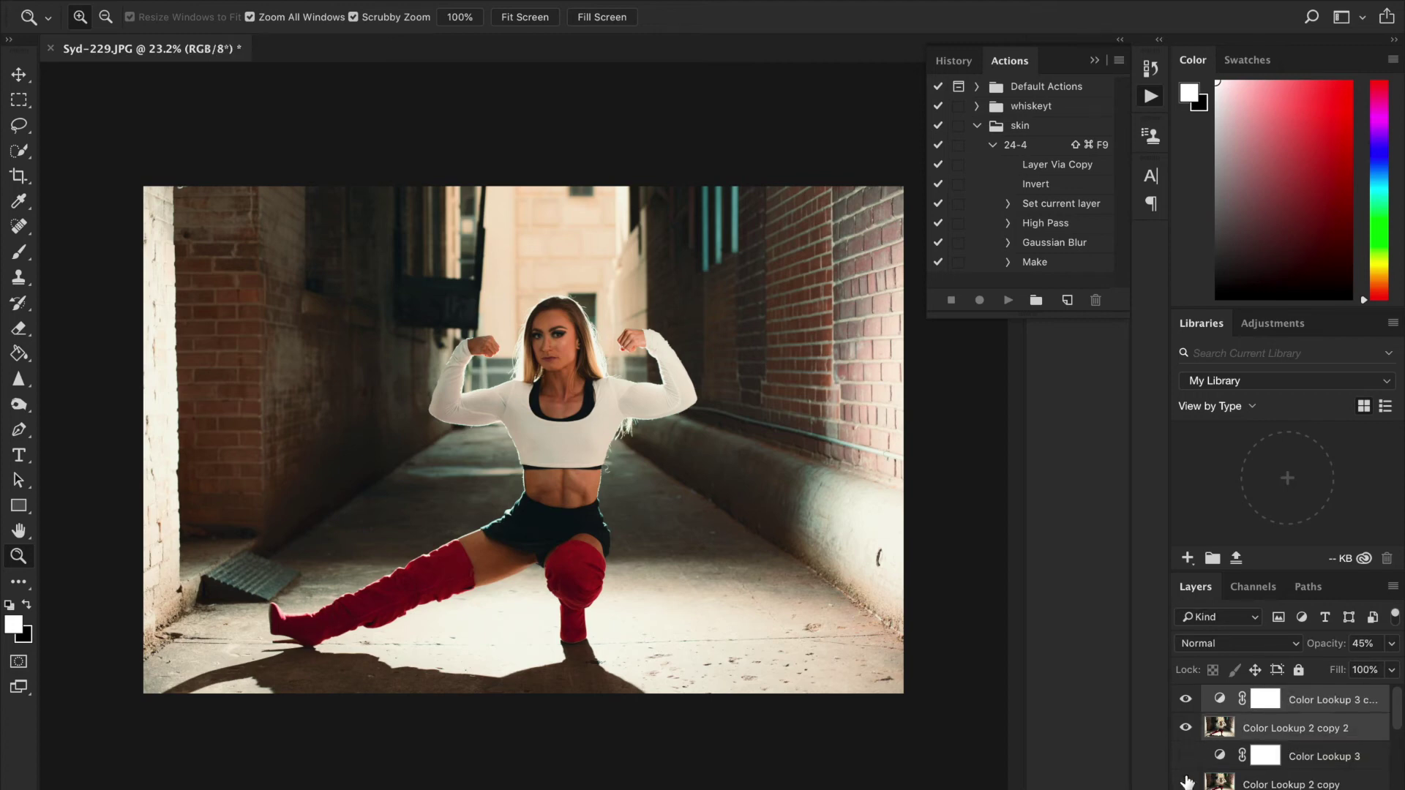
pyautogui.rightClick(1262, 727)
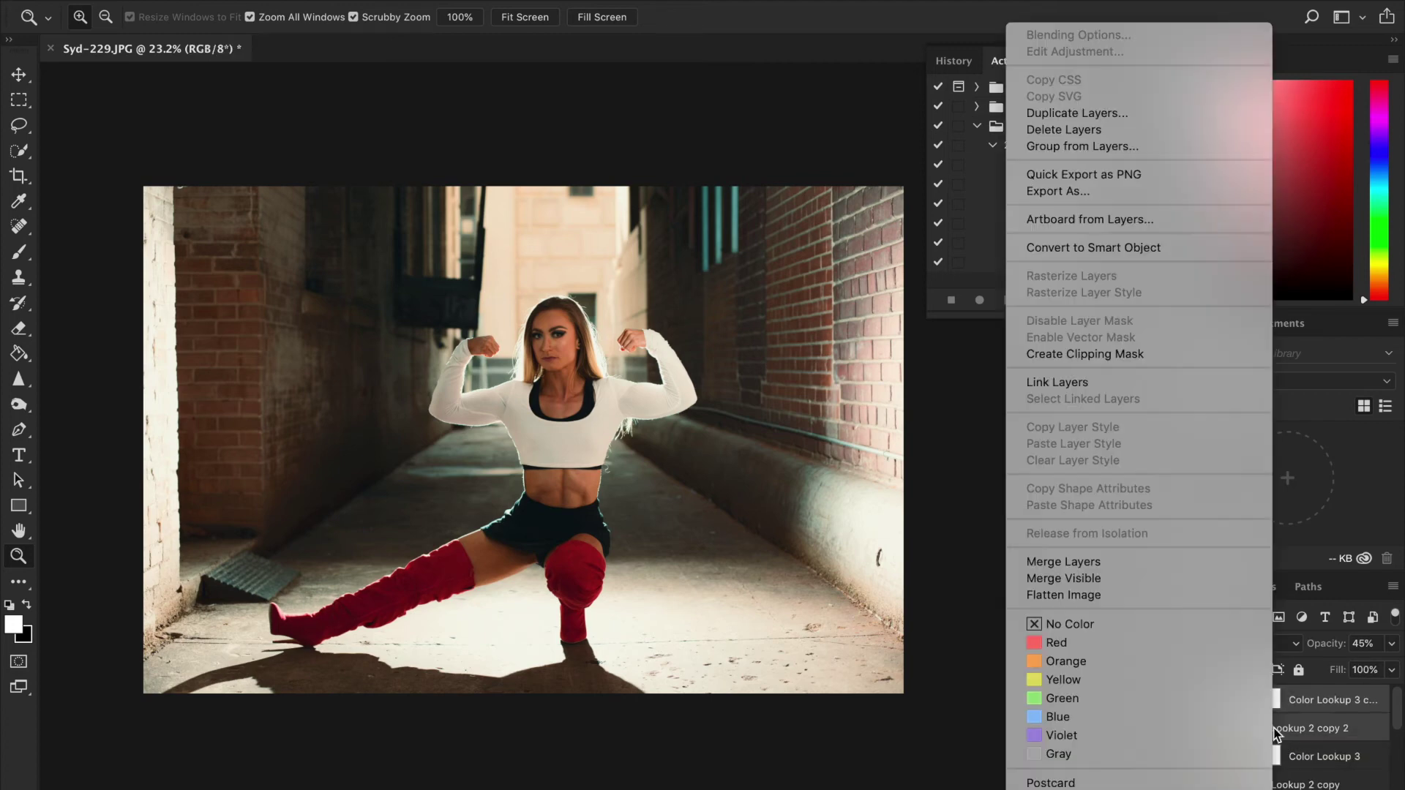
pyautogui.click(1192, 565)
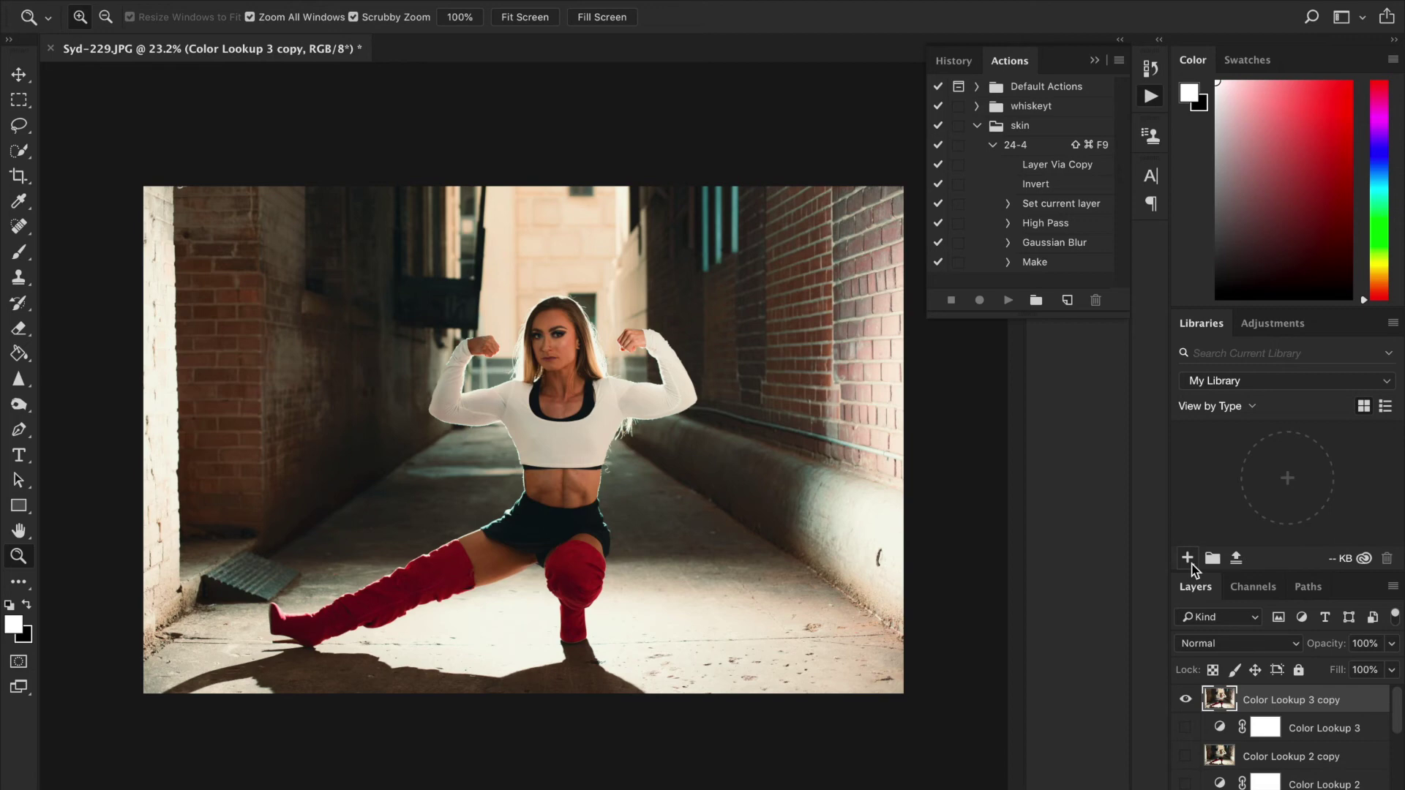
# Remove the mole on the left side of the abdomen with a 45 px Clone Stamp brush, sampling skin beside it.
pyautogui.moveTo(640, 485); pyautogui.dragTo(734, 492)
pyautogui.moveTo(437, 449); pyautogui.dragTo(530, 457)
pyautogui.scroll(-3, 530, 456)
pyautogui.hscroll(-10, 530, 457)
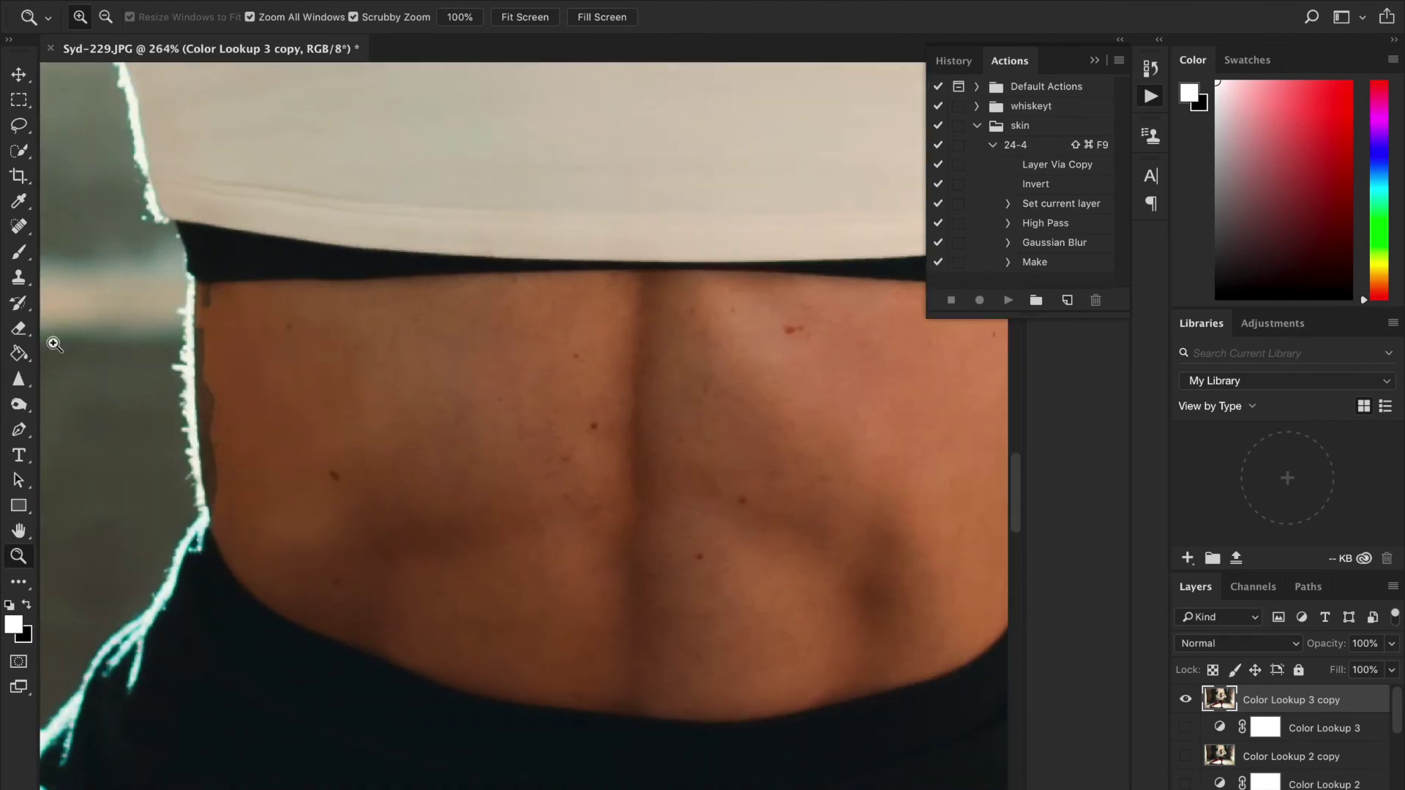
pyautogui.click(20, 277)
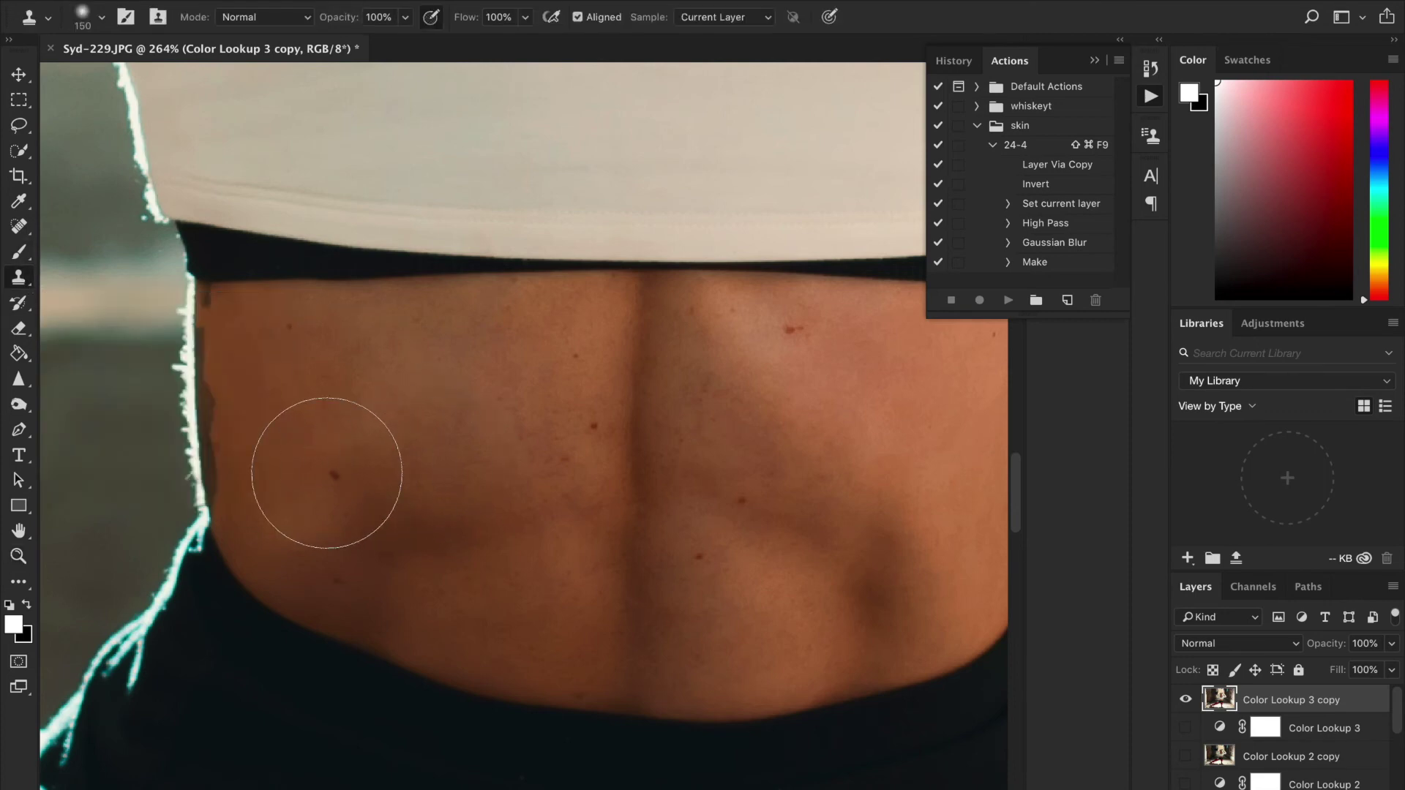
pyautogui.press('[')
pyautogui.press('[')
pyautogui.press('[')
pyautogui.press('[')
pyautogui.press('[')
pyautogui.press('[')
pyautogui.press('[')
pyautogui.press('[')
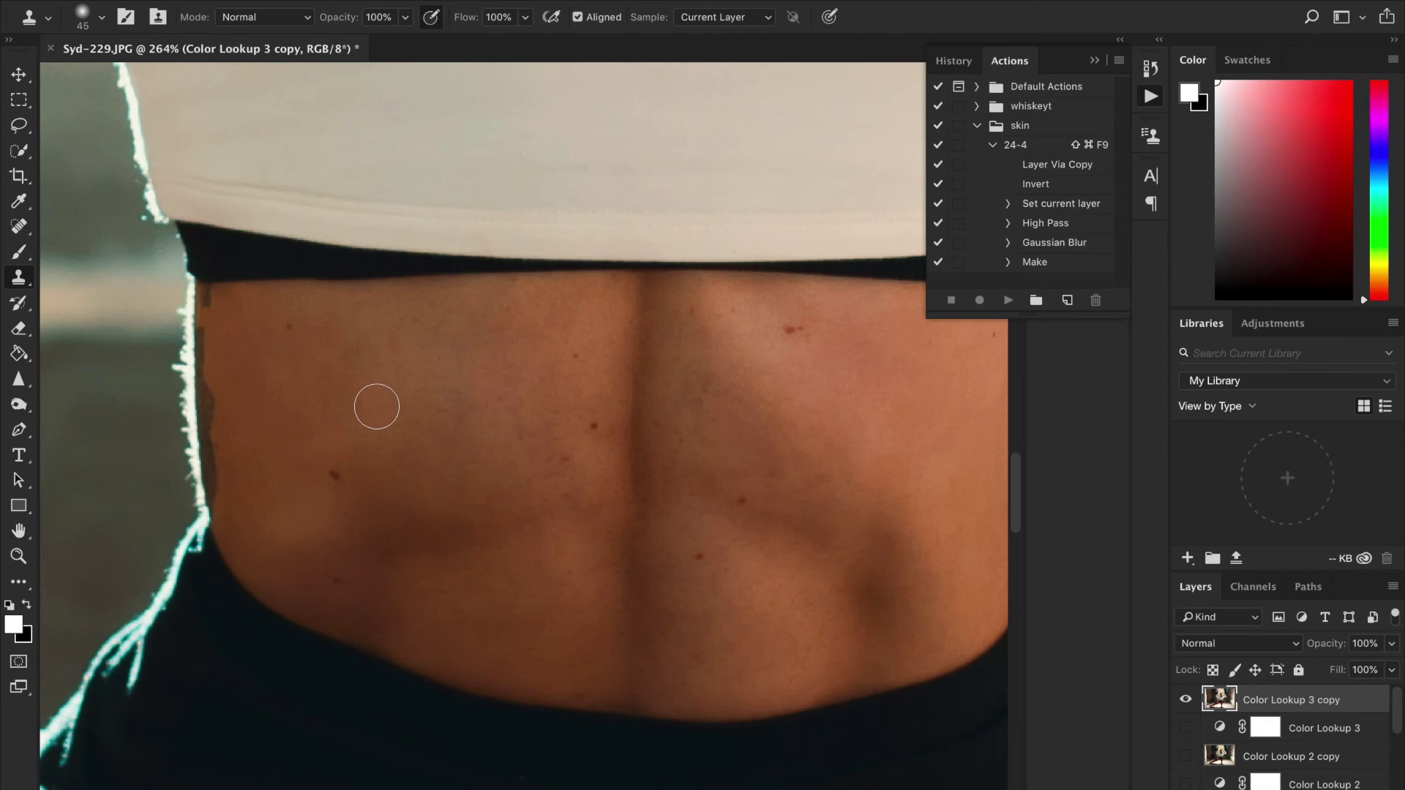
pyautogui.keyDown('alt'); pyautogui.click(290, 477); pyautogui.keyUp('alt')
pyautogui.click(333, 476)
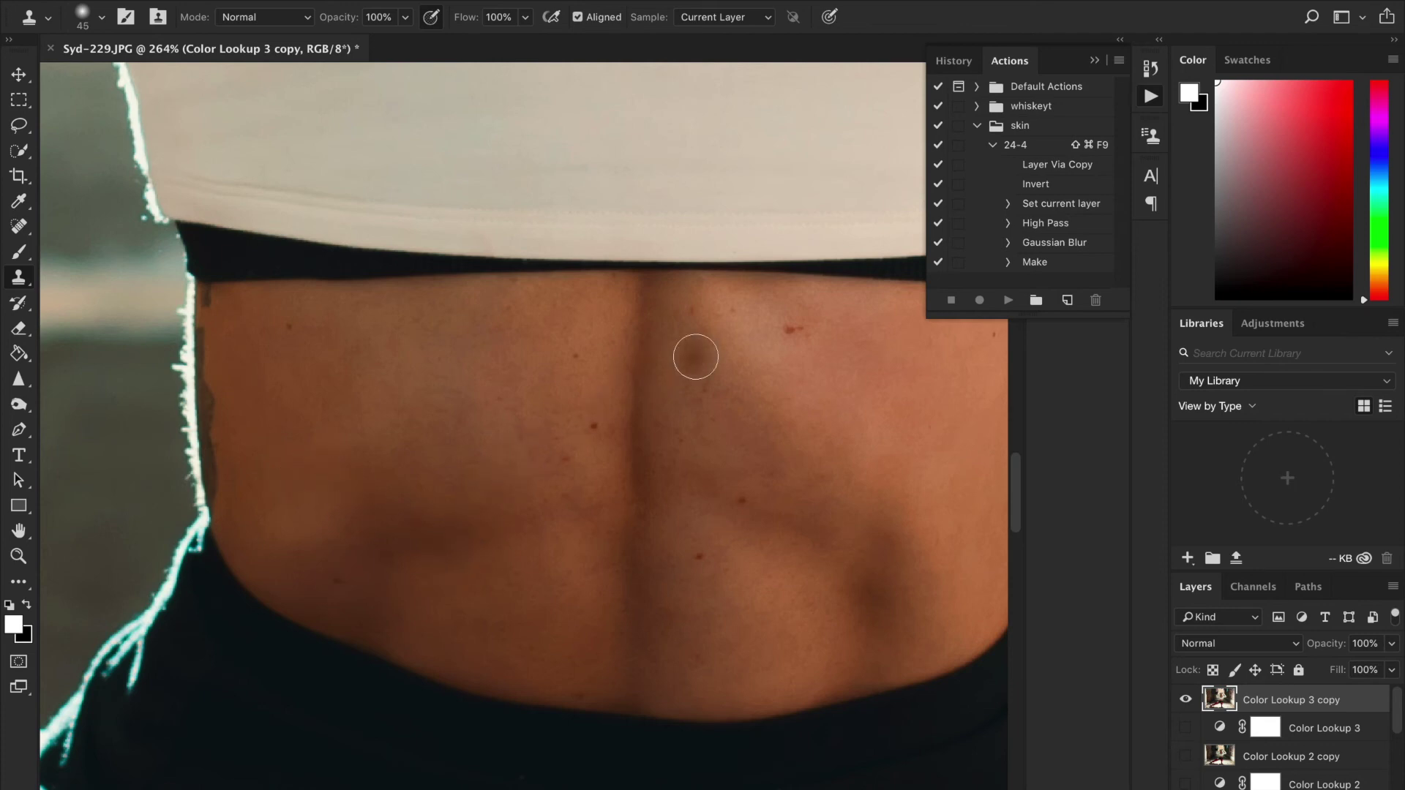
# Clone clean skin over the red blemish on the upper right of the abdomen.
pyautogui.click(839, 332)
pyautogui.click(796, 335)
pyautogui.click(789, 334)
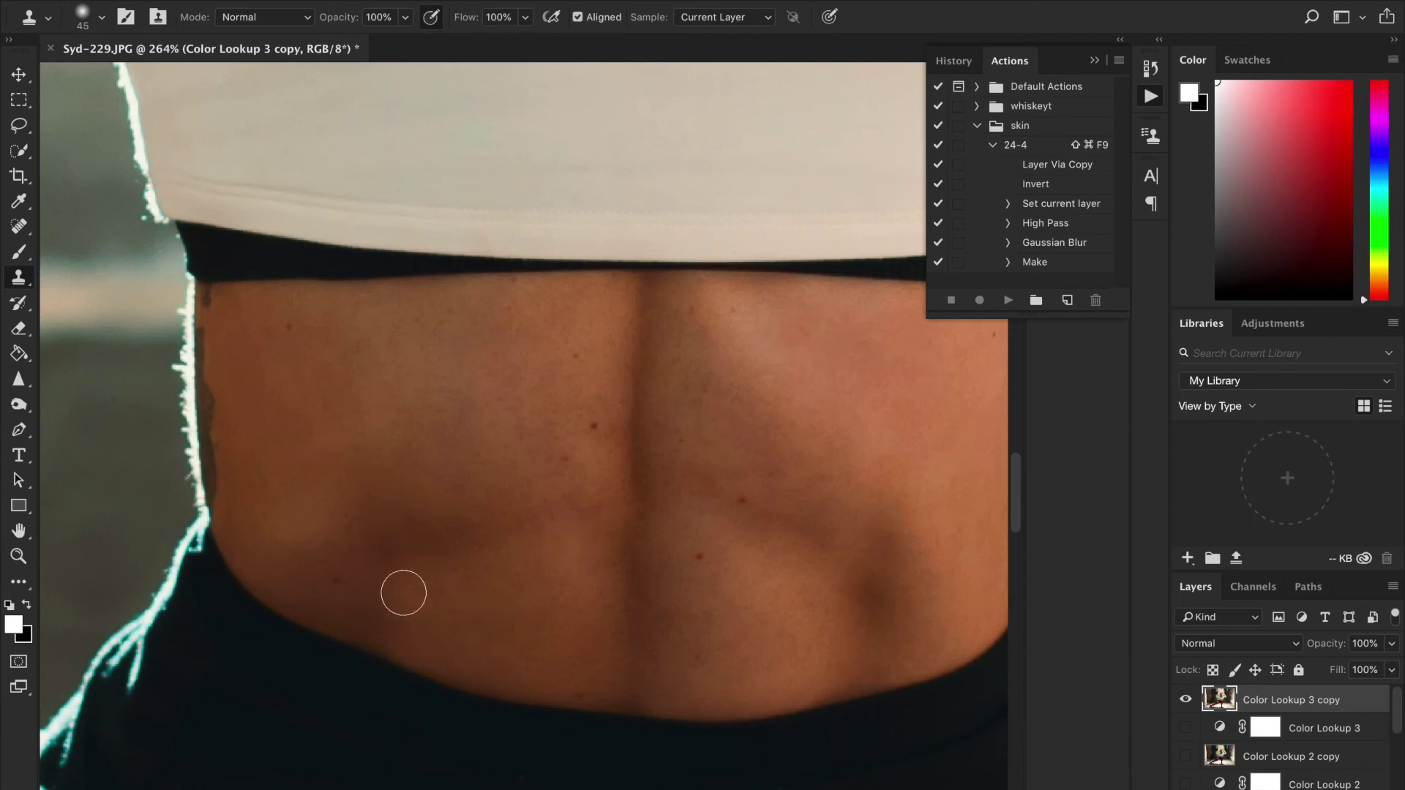
pyautogui.keyDown('alt'); pyautogui.click(747, 560); pyautogui.keyUp('alt')
pyautogui.click(701, 555)
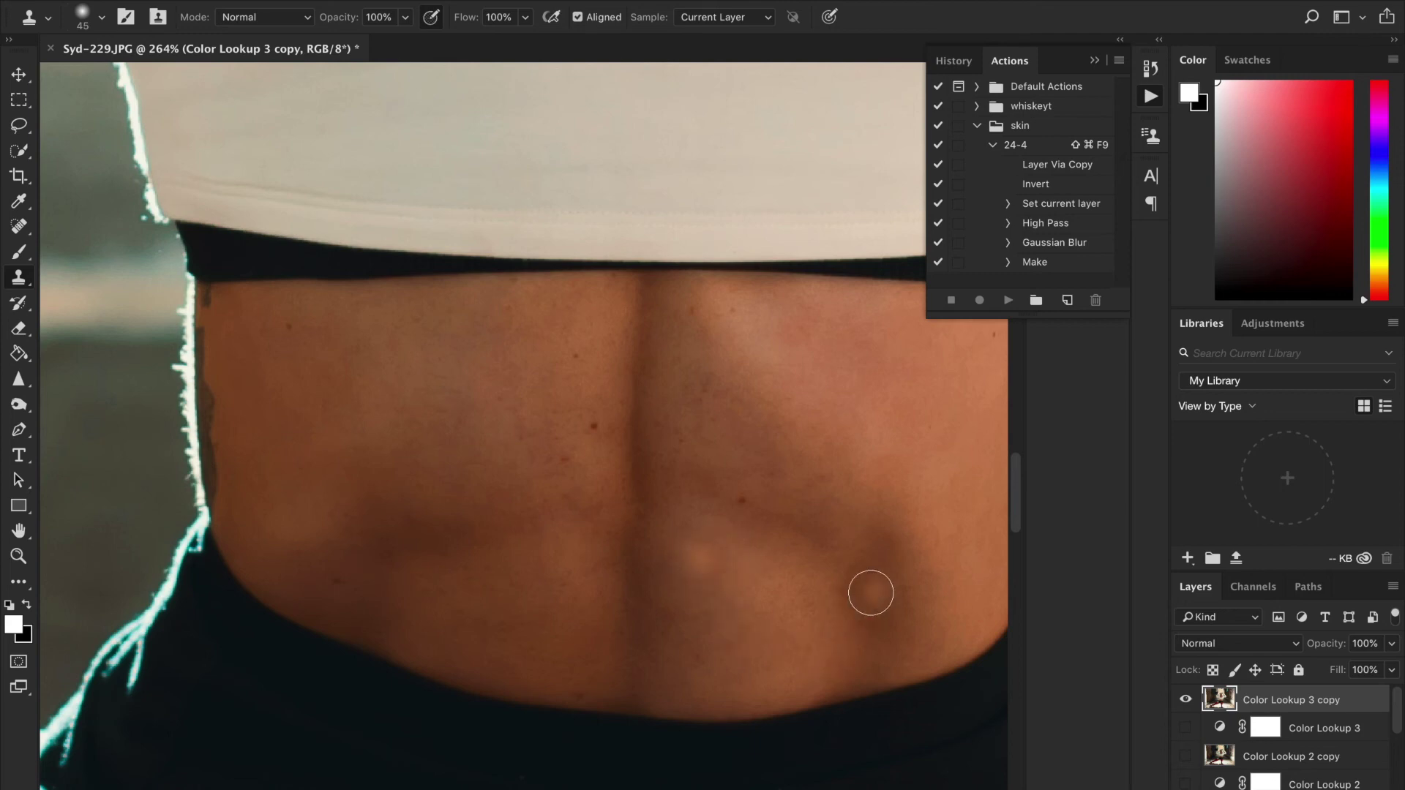
pyautogui.press('super+z')
# Clone out the mole low in the middle of the abdomen, sampling the skin directly below it.
pyautogui.keyDown('alt'); pyautogui.click(694, 623); pyautogui.keyUp('alt')
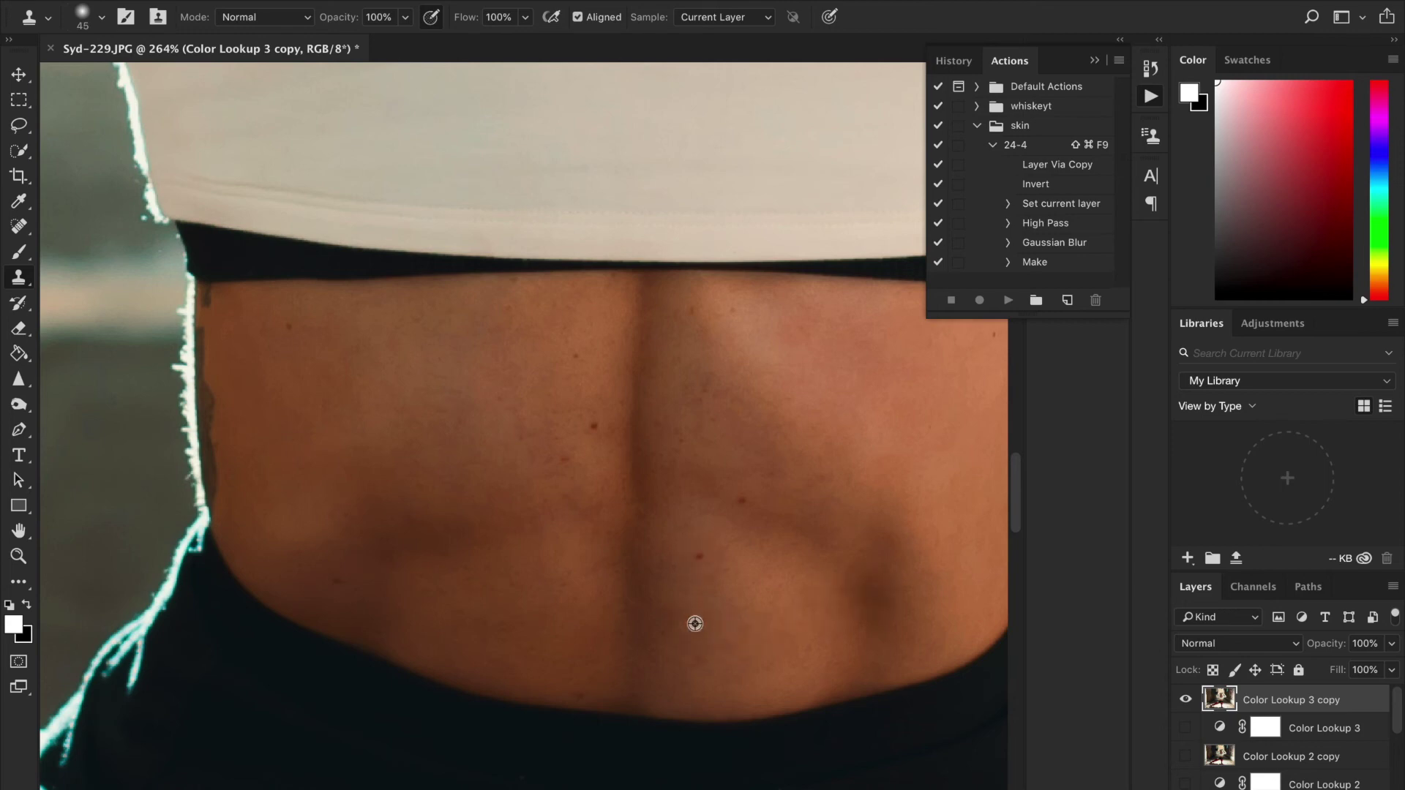
pyautogui.click(697, 560)
# Check the face, then remove the dark mark on the low wall at the photo's right edge with a 90 px Clone Stamp brush.
pyautogui.scroll(10, 472, 455)
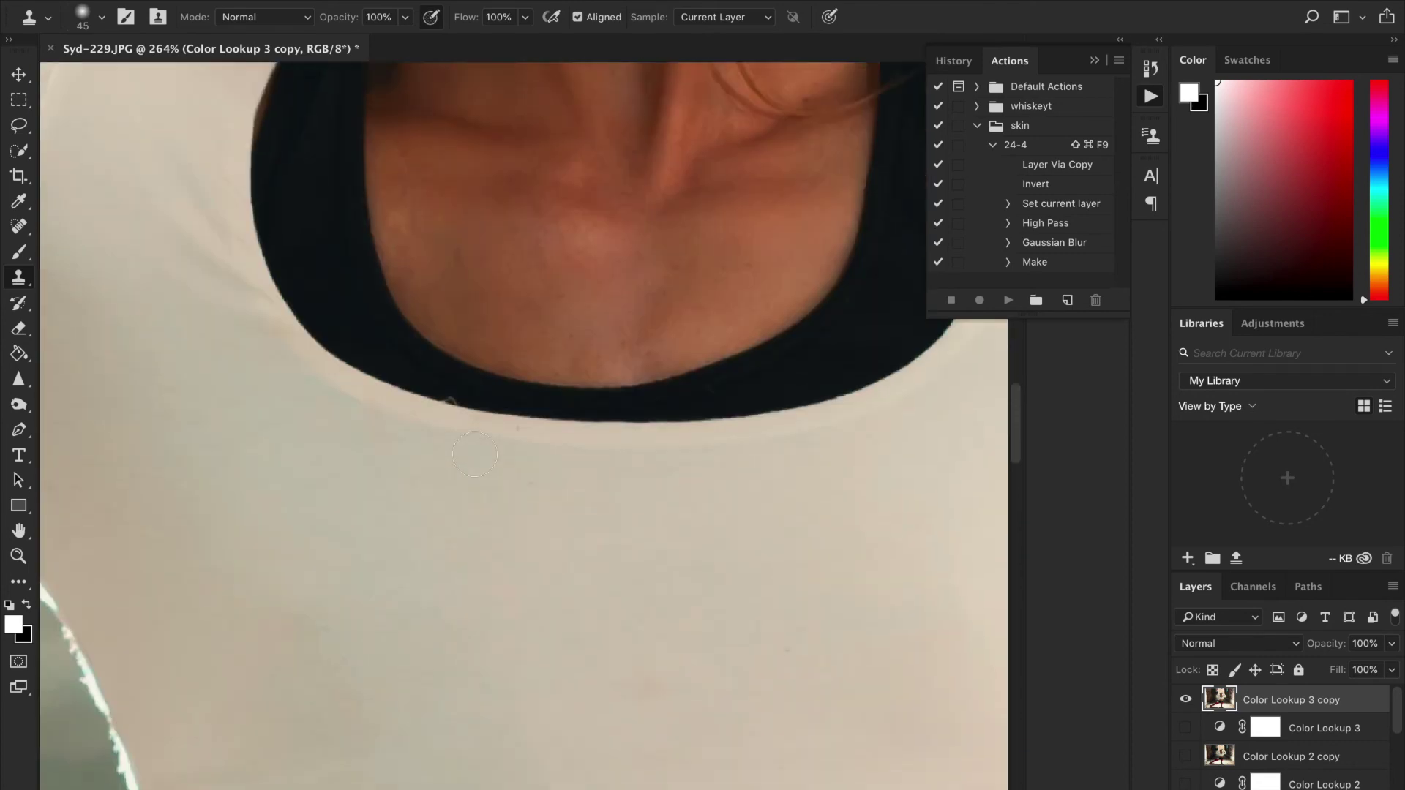
pyautogui.scroll(10, 475, 455)
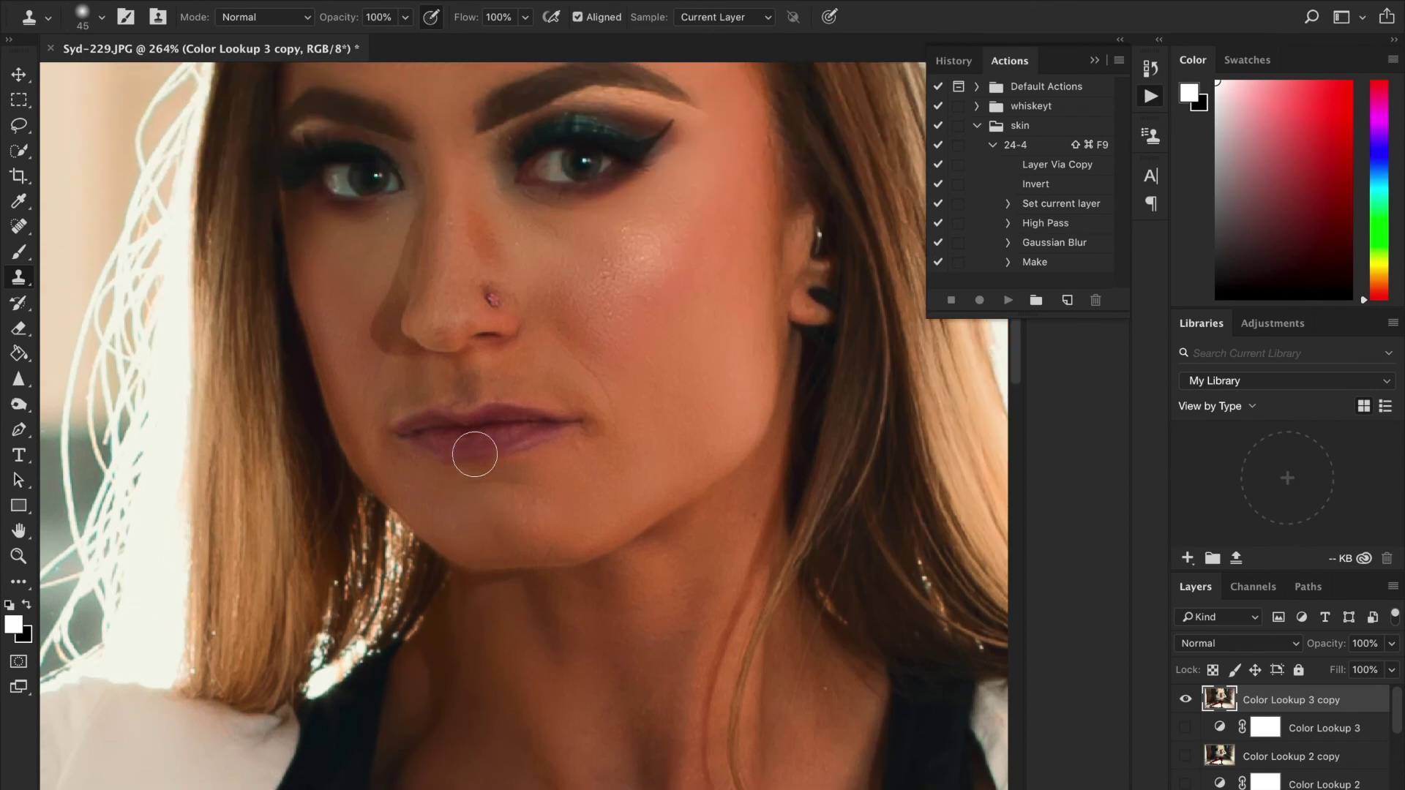
pyautogui.scroll(6, 475, 455)
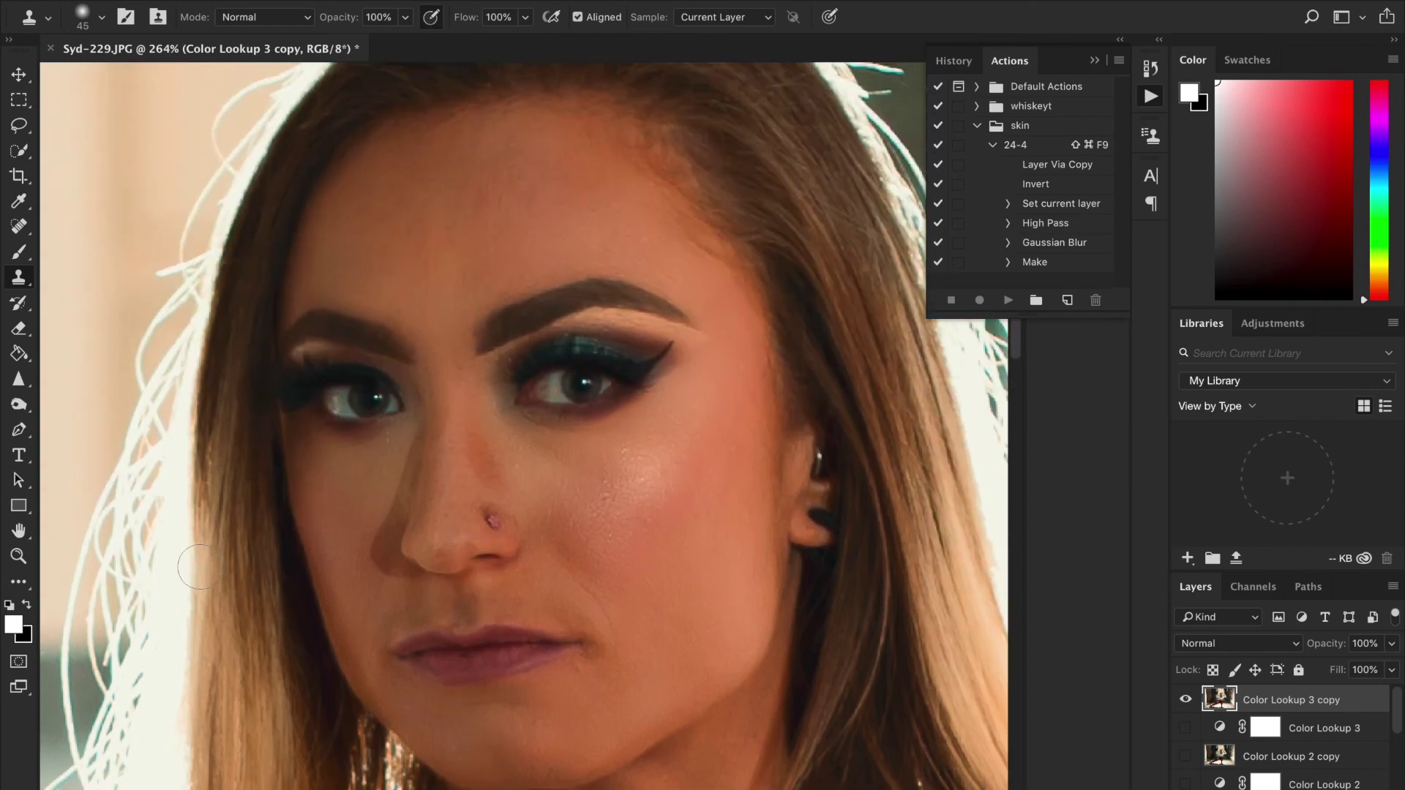
pyautogui.click(19, 556)
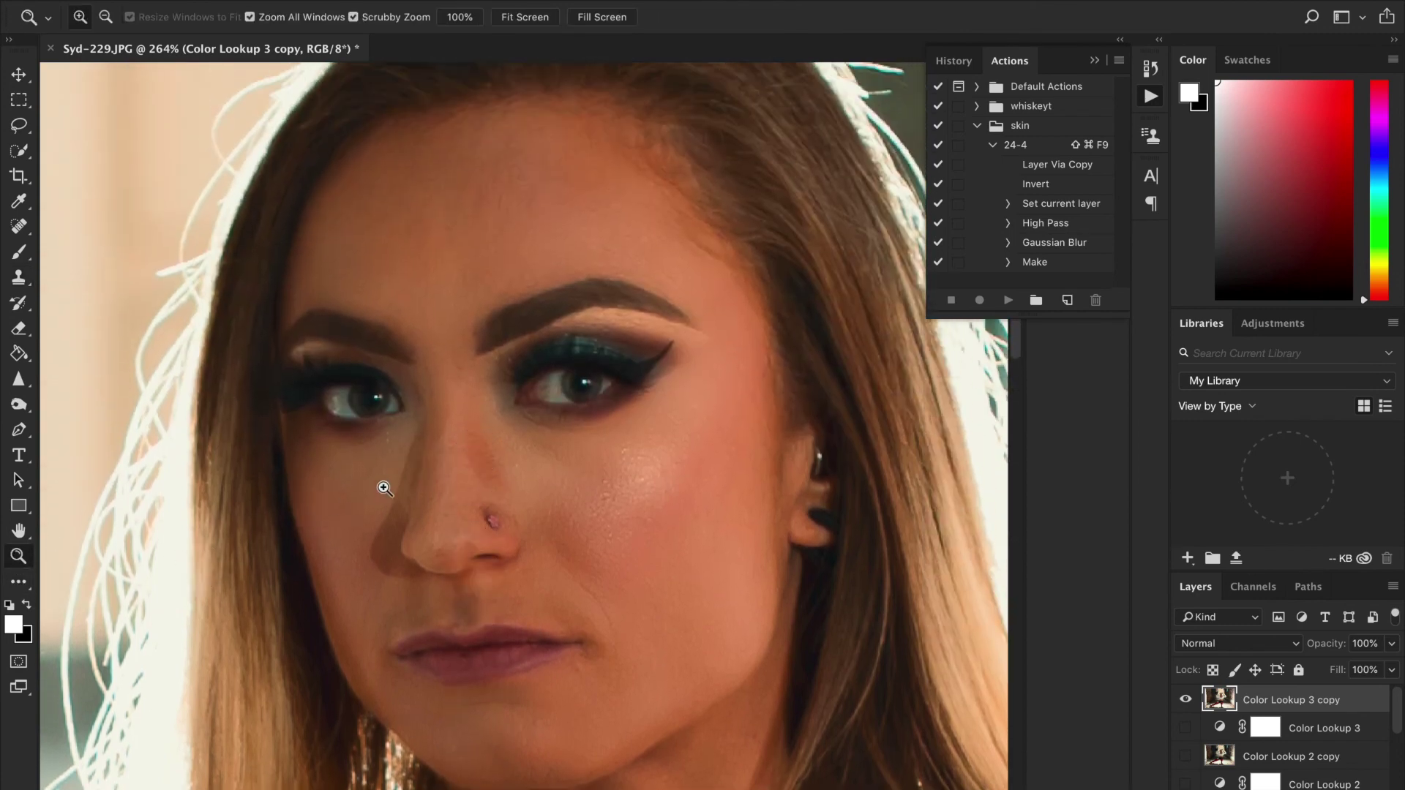
pyautogui.rightClick(505, 433)
pyautogui.click(513, 433)
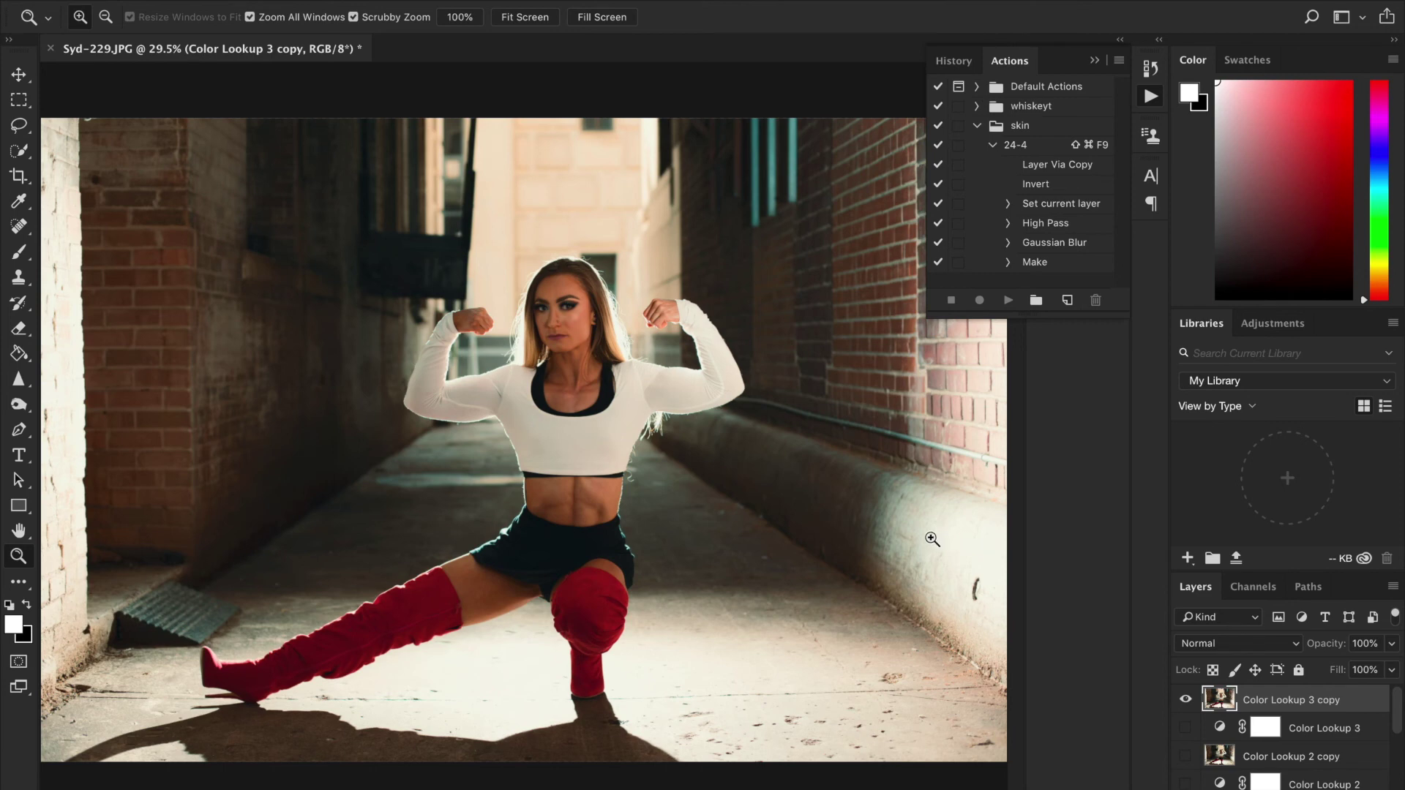
pyautogui.press('s')
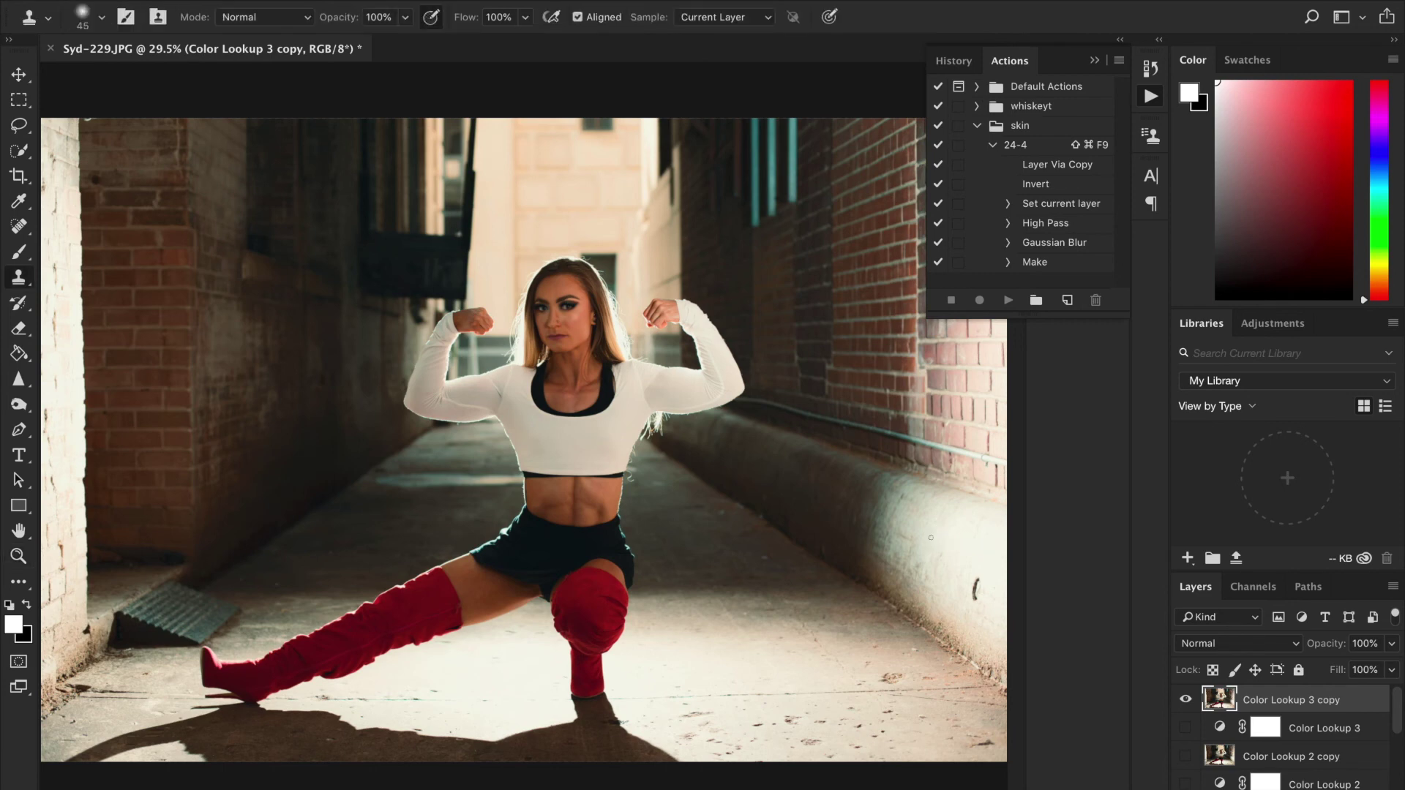
pyautogui.press(']')
pyautogui.press(']')
pyautogui.keyDown('alt'); pyautogui.click(976, 550); pyautogui.keyUp('alt')
pyautogui.moveTo(979, 579); pyautogui.dragTo(975, 585)
# Save the layered document as Syd-229.psd in Photoshop format with layers and the embedded colour profile.
pyautogui.click(194, 6)
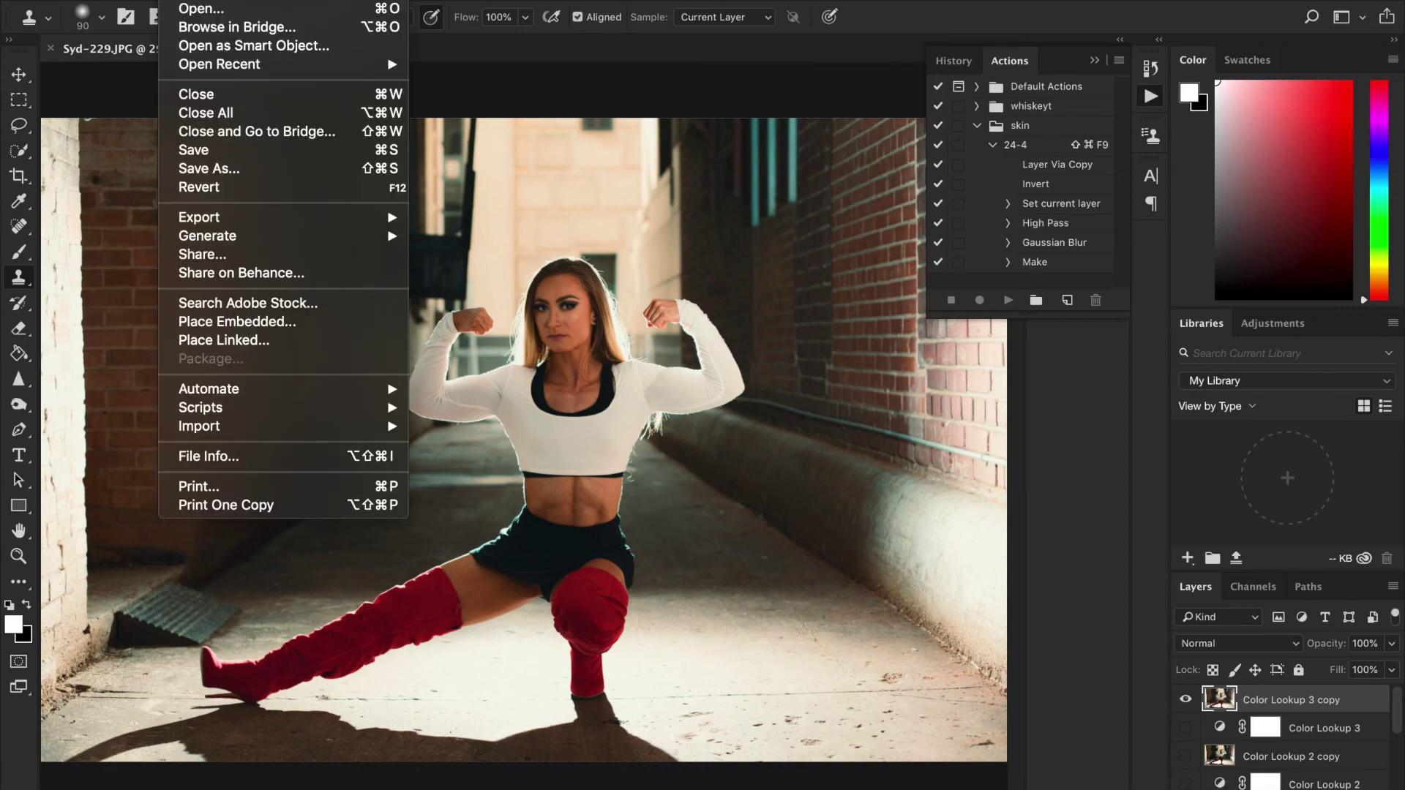
pyautogui.click(212, 168)
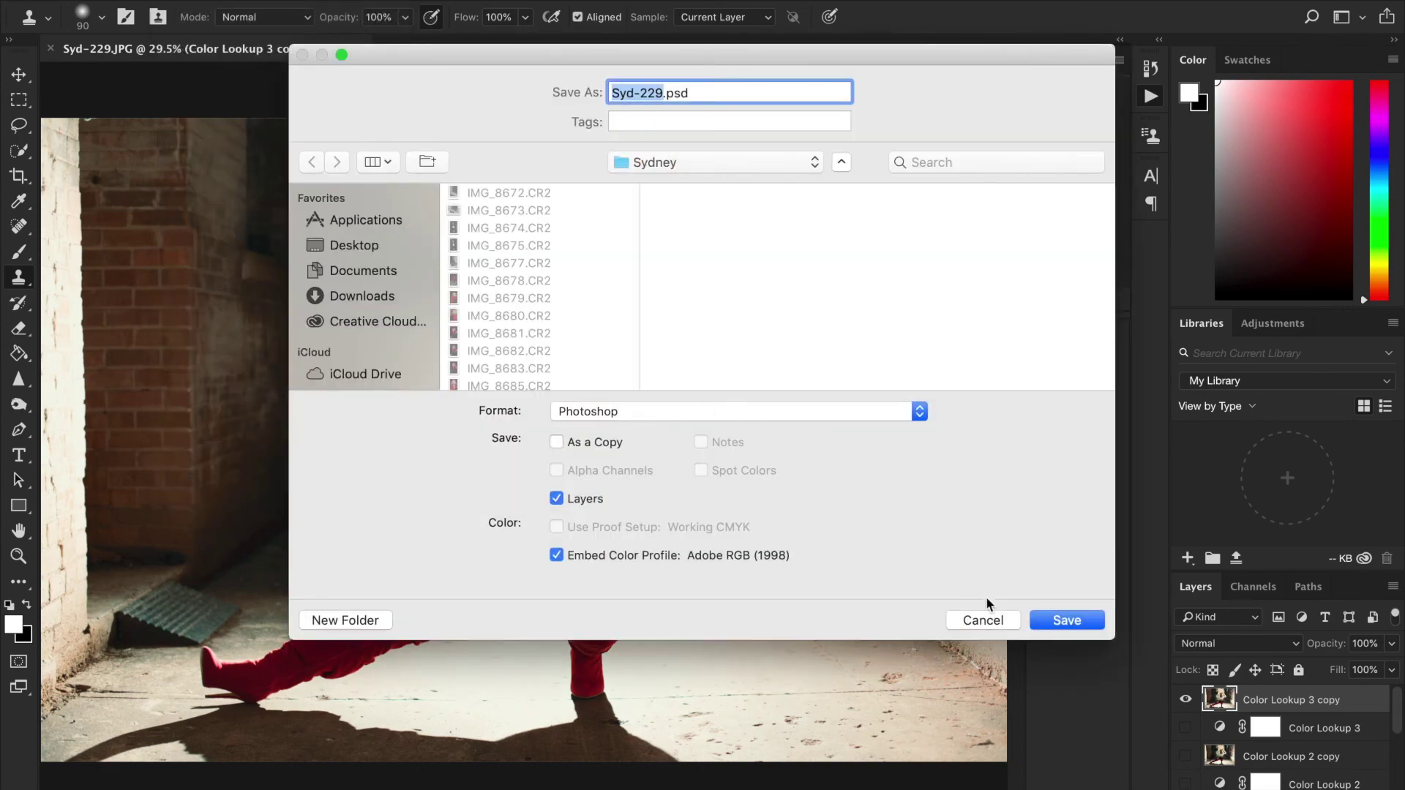
pyautogui.click(1052, 622)
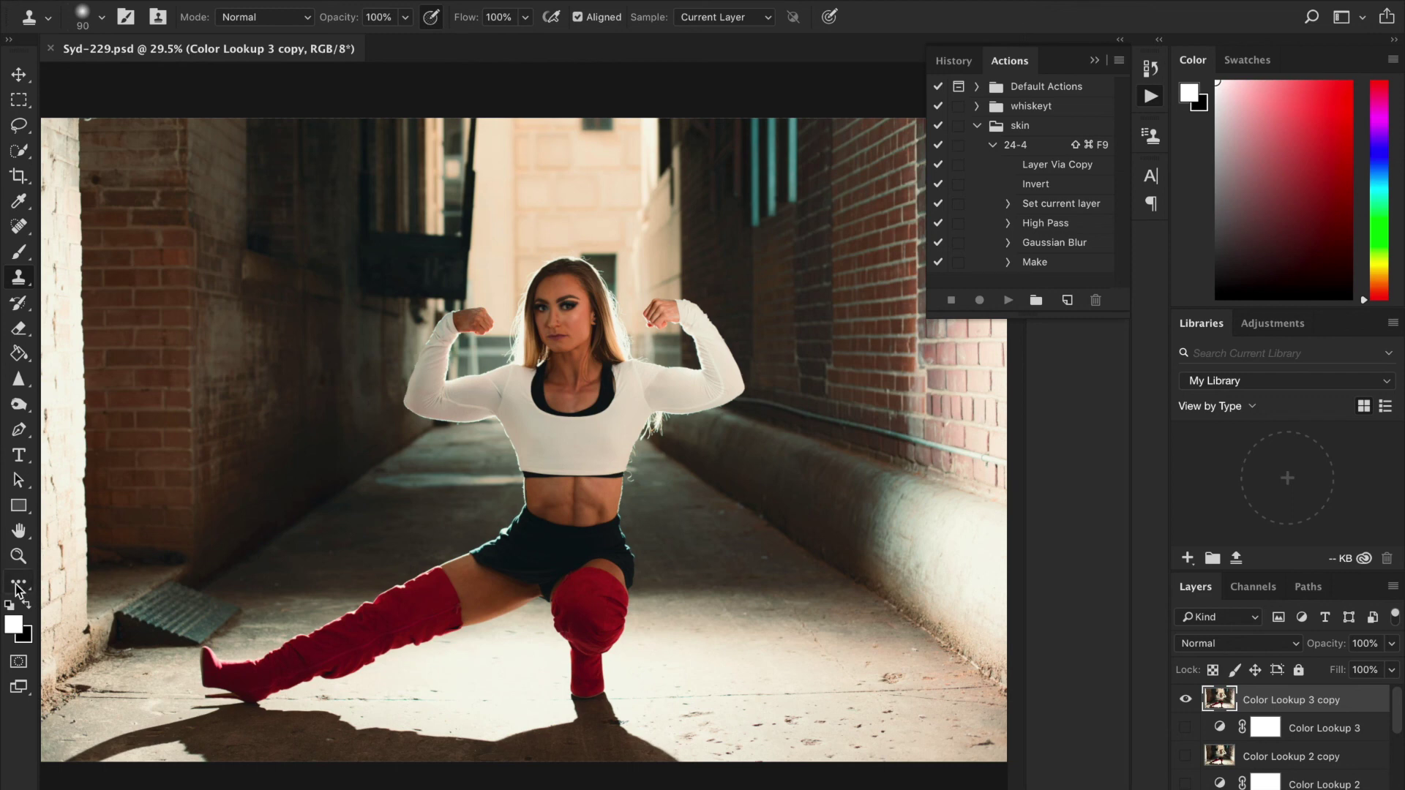
# Save a JPEG copy as Syd-229.jpg in the Sydney folder, replacing the existing file, at Maximum quality 12 with Baseline ("Standard") format and embedded colour profile.
pyautogui.click(20, 558)
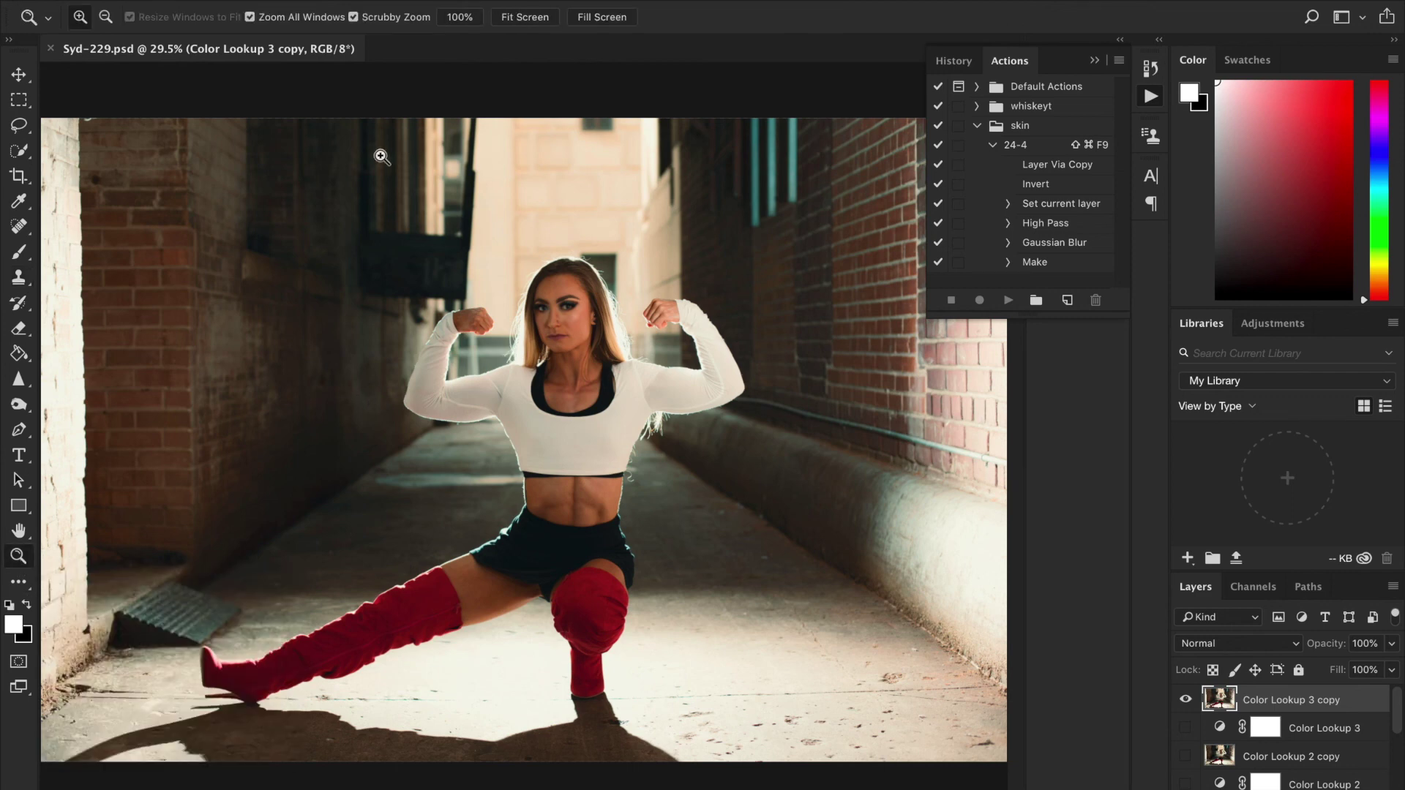
pyautogui.click(179, 1)
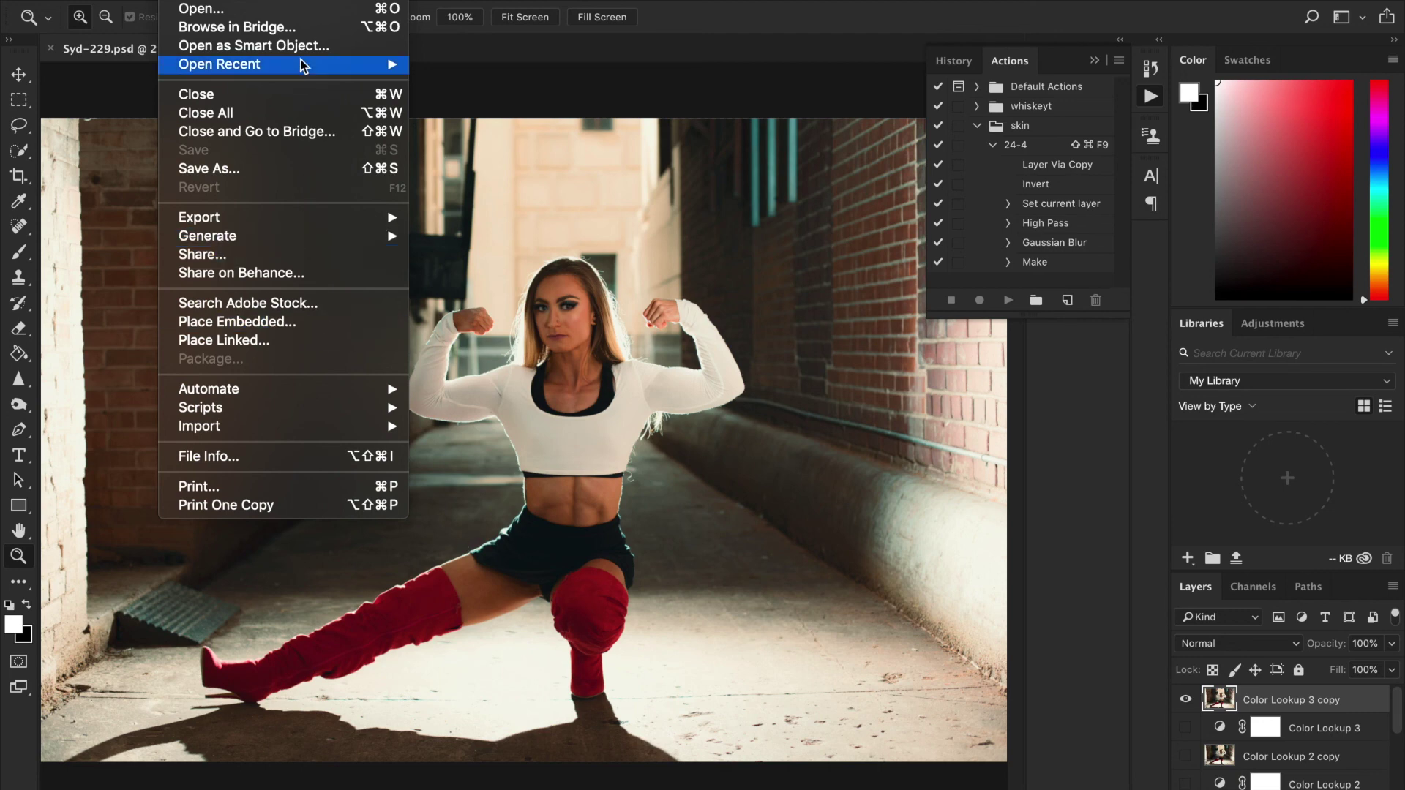
pyautogui.click(336, 169)
pyautogui.click(652, 410)
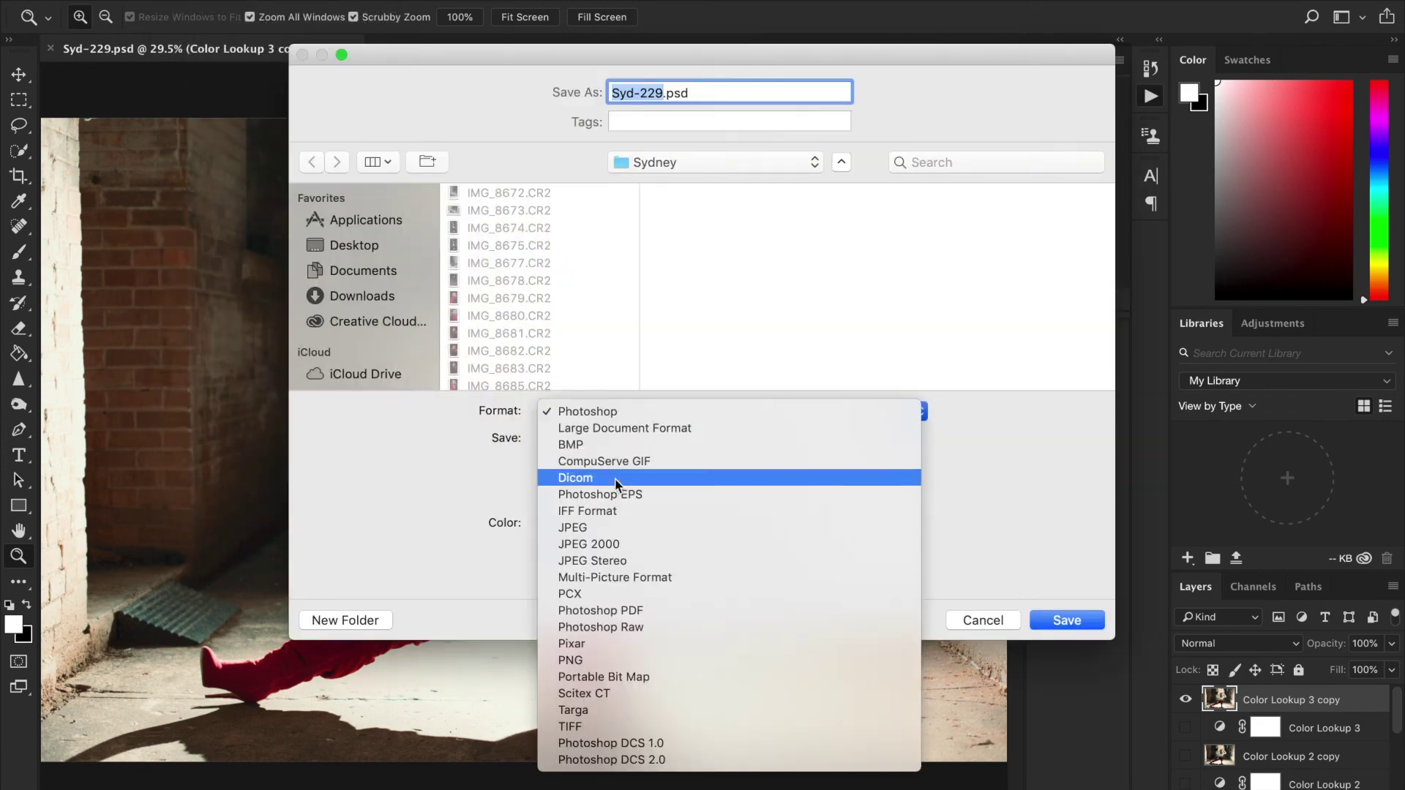
pyautogui.click(598, 520)
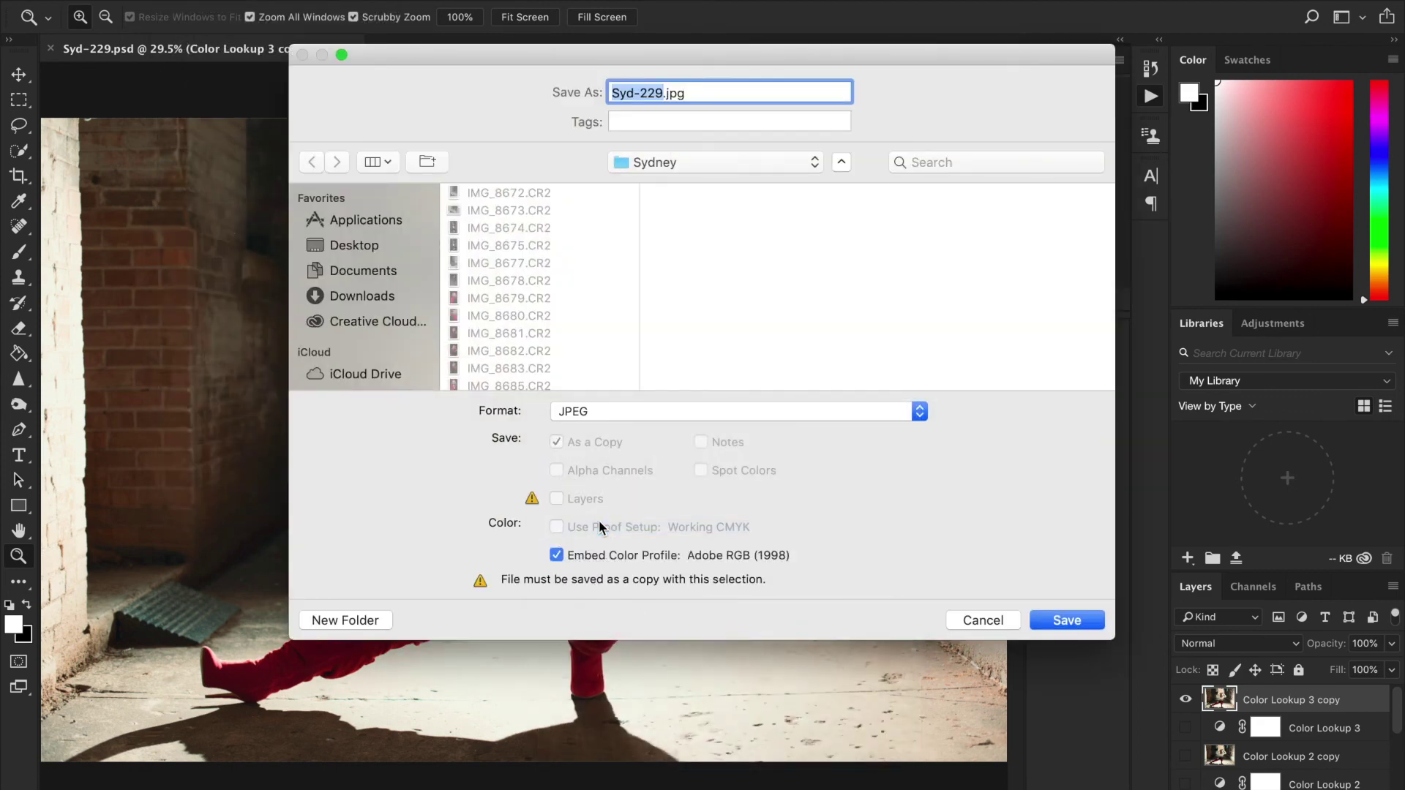
pyautogui.click(1056, 618)
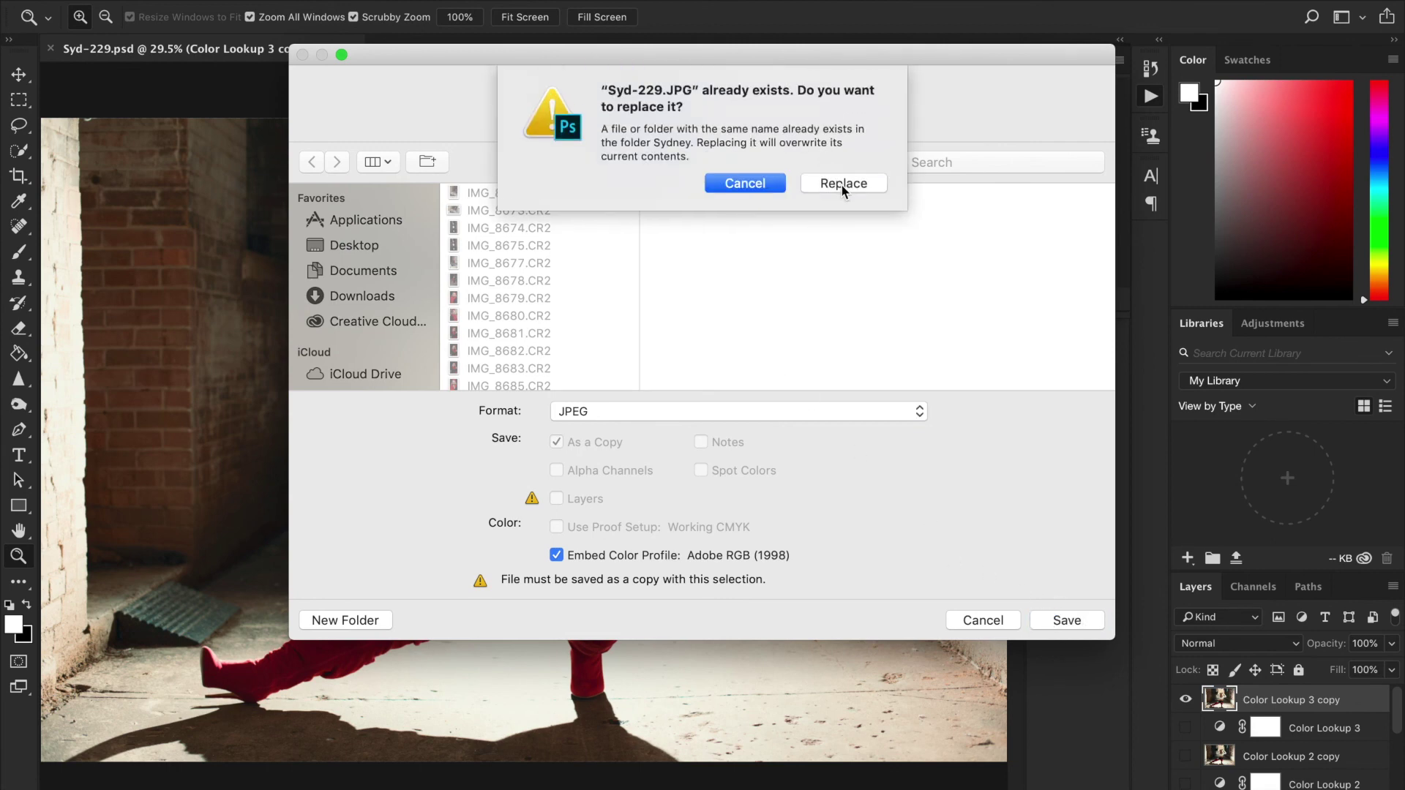
pyautogui.click(841, 183)
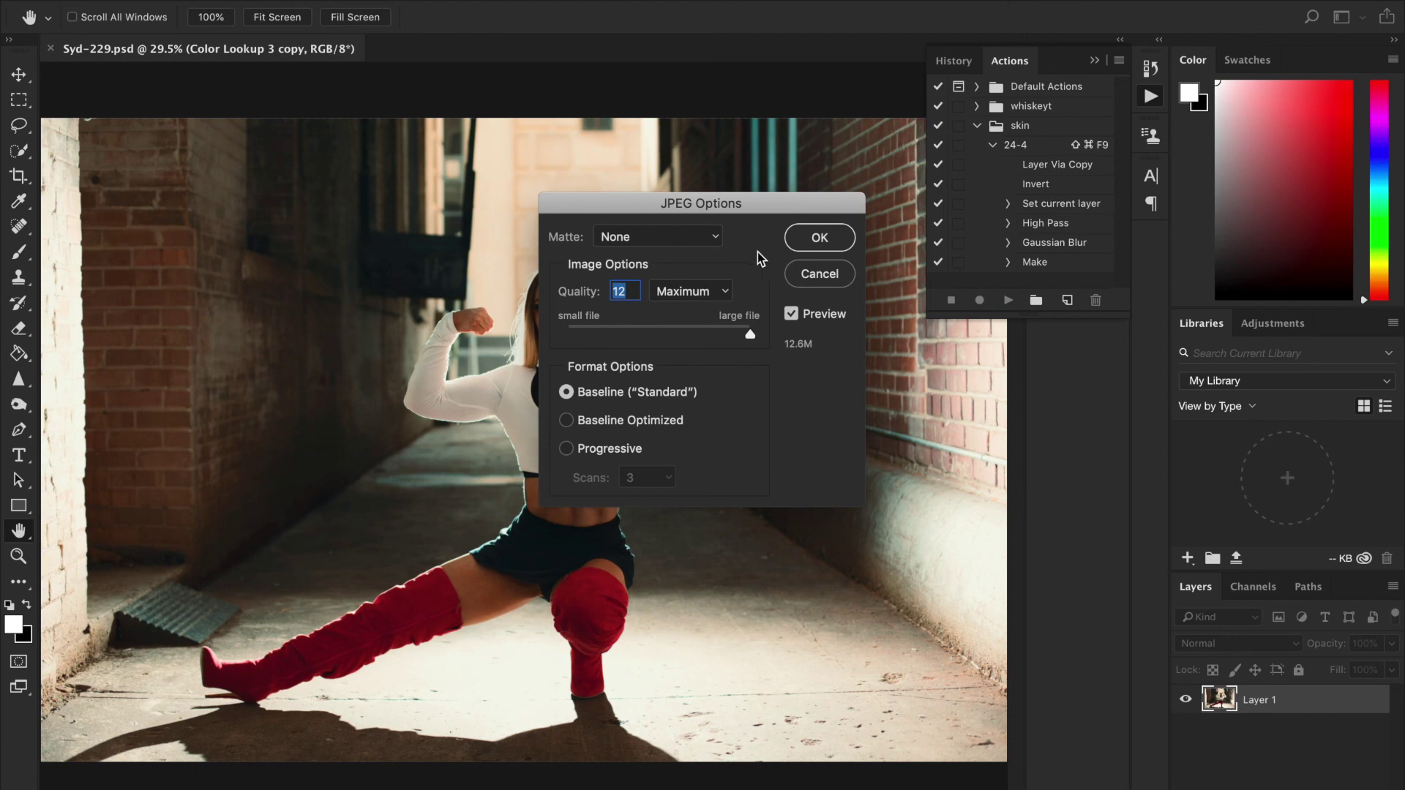
pyautogui.click(716, 237)
pyautogui.click(740, 231)
pyautogui.click(800, 241)
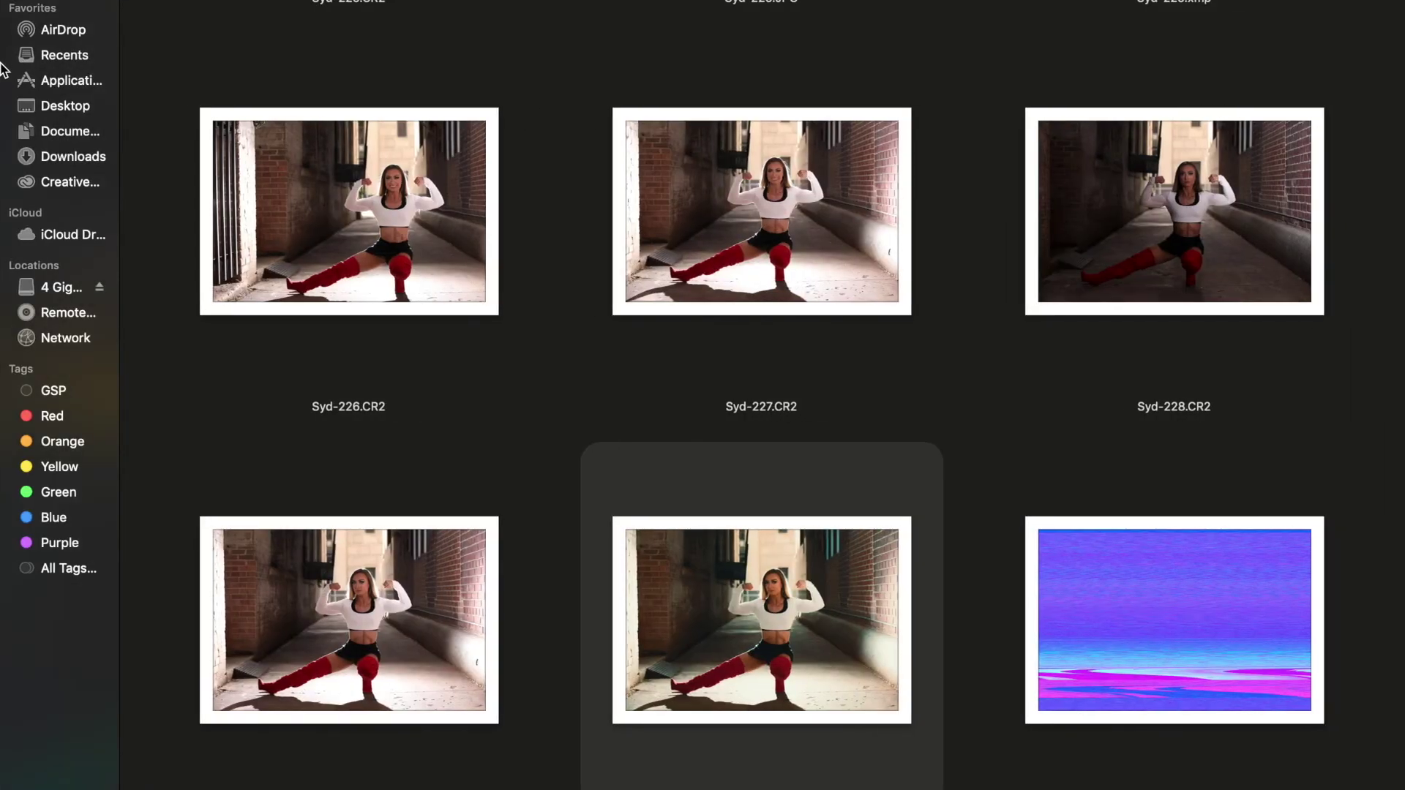
# Switch to Safari, load Facebook in a full-screen window and open the TFP Houston Photographers and Models group.
pyautogui.moveTo(16, 66)
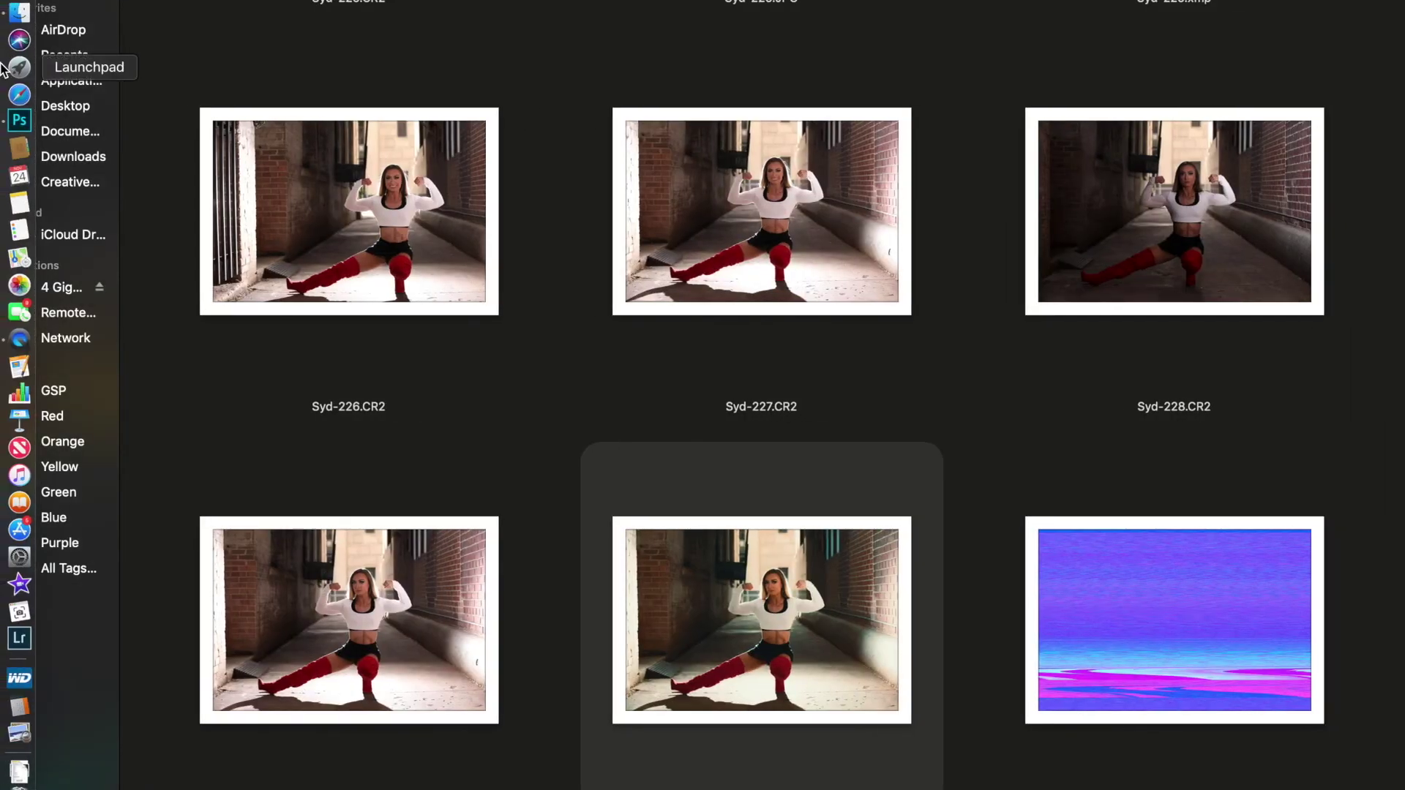
pyautogui.click(16, 95)
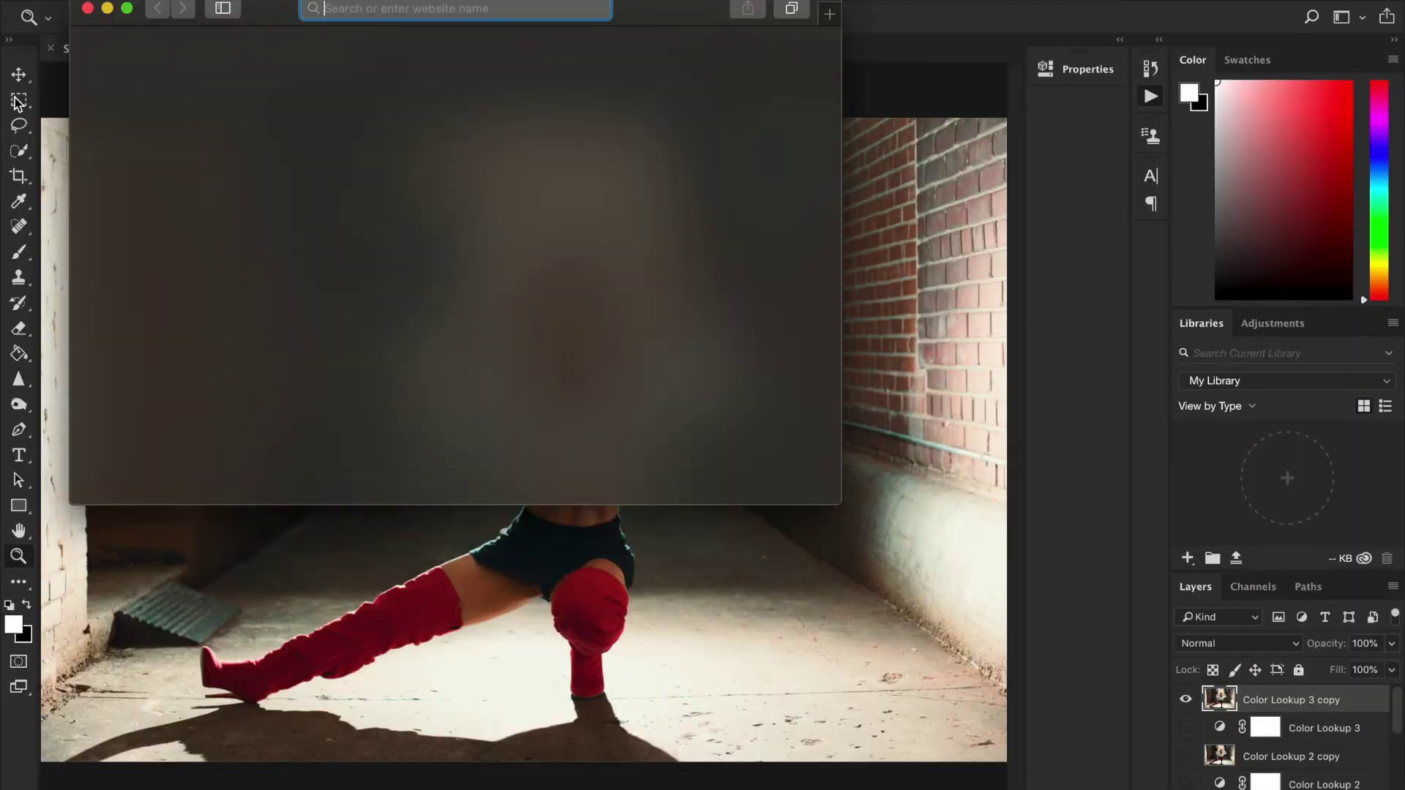
pyautogui.click(787, 99)
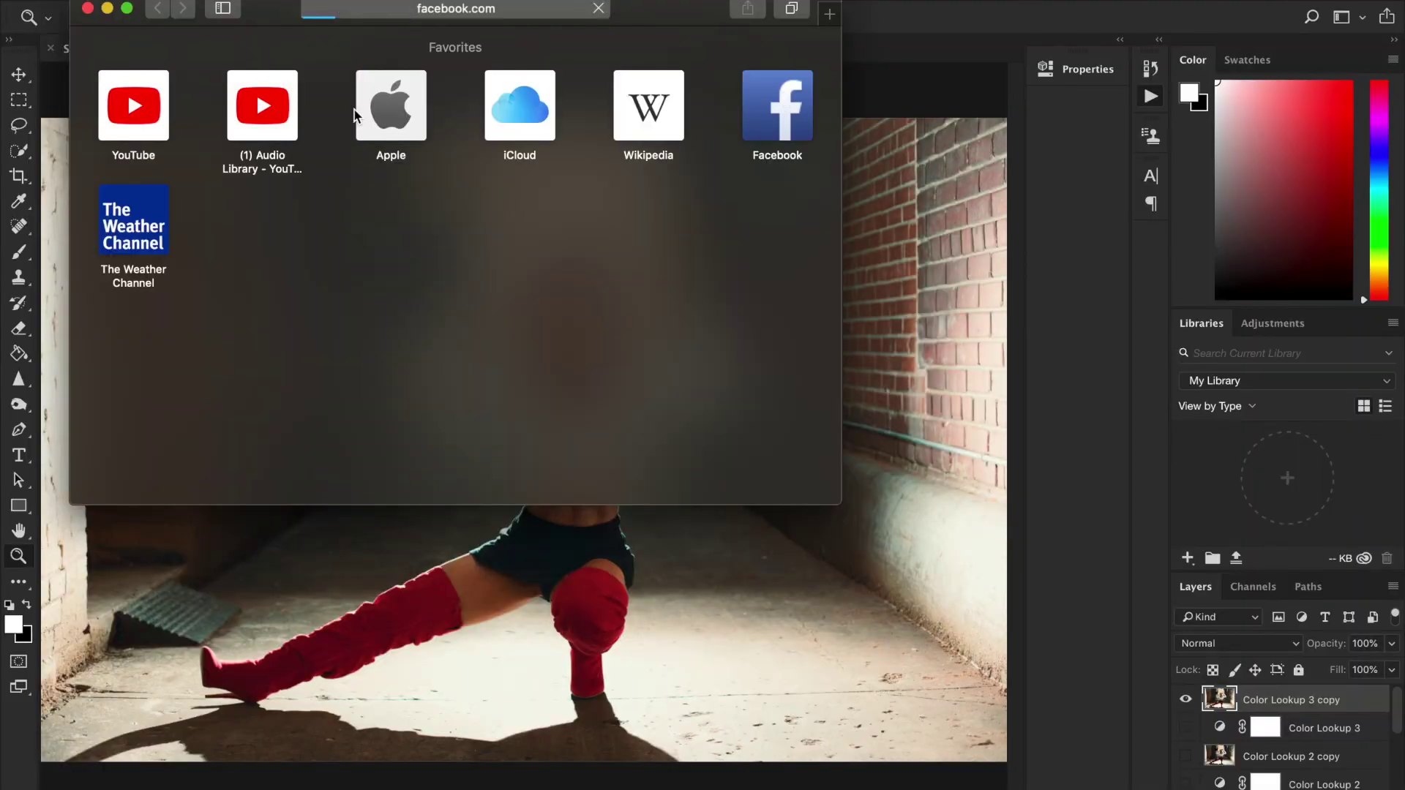
pyautogui.click(126, 8)
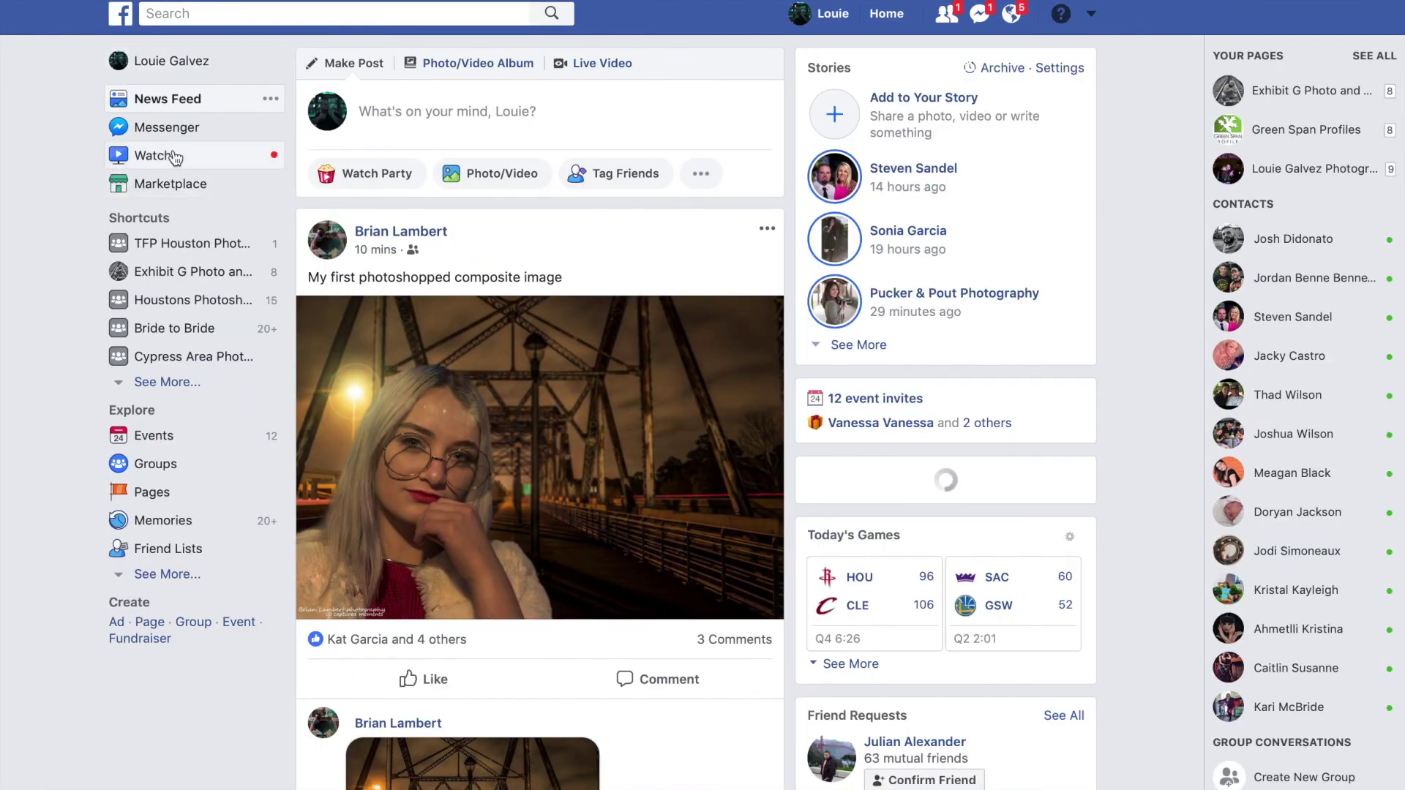
pyautogui.click(228, 242)
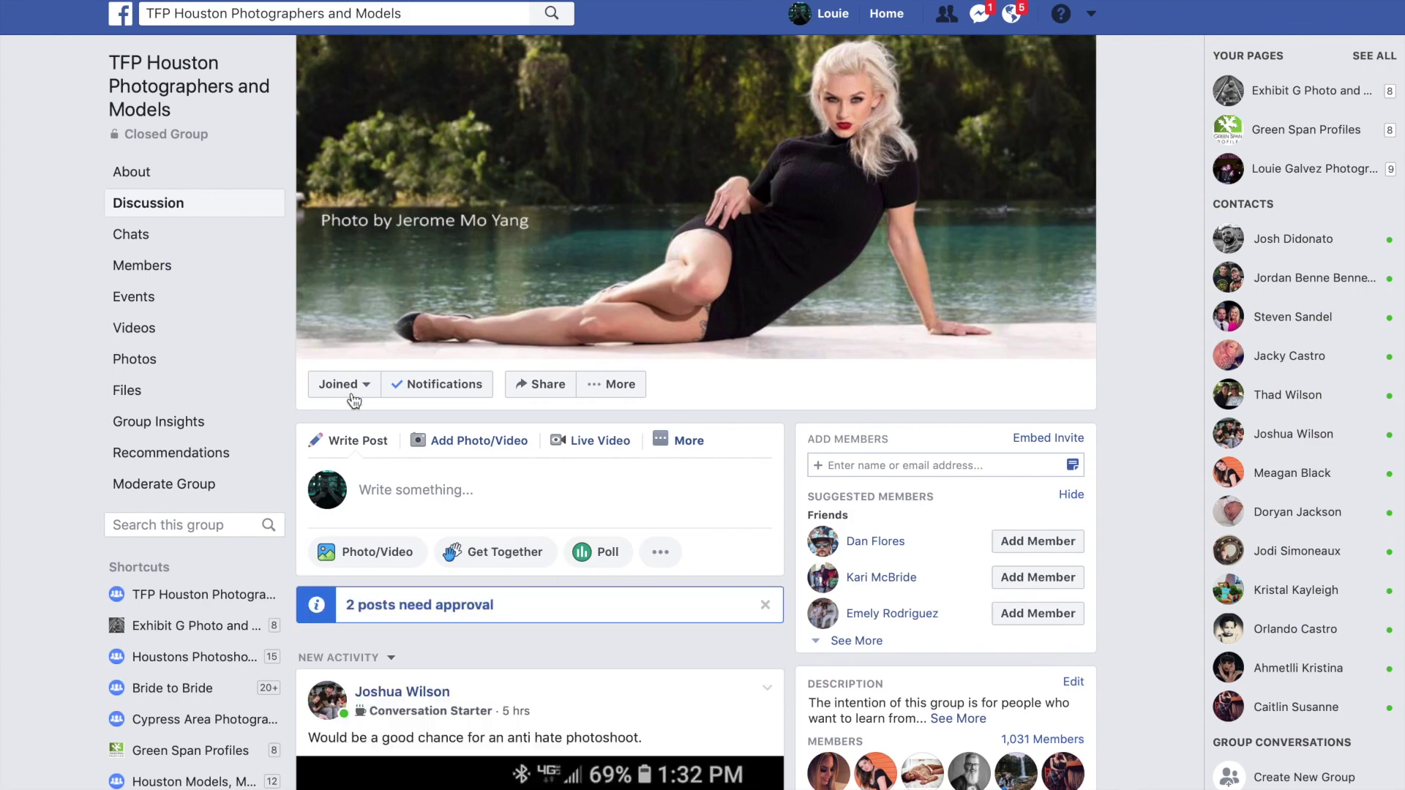
# Look through the photo posts in the group's discussion and switch back to Photoshop.
pyautogui.scroll(-15, 428, 573)
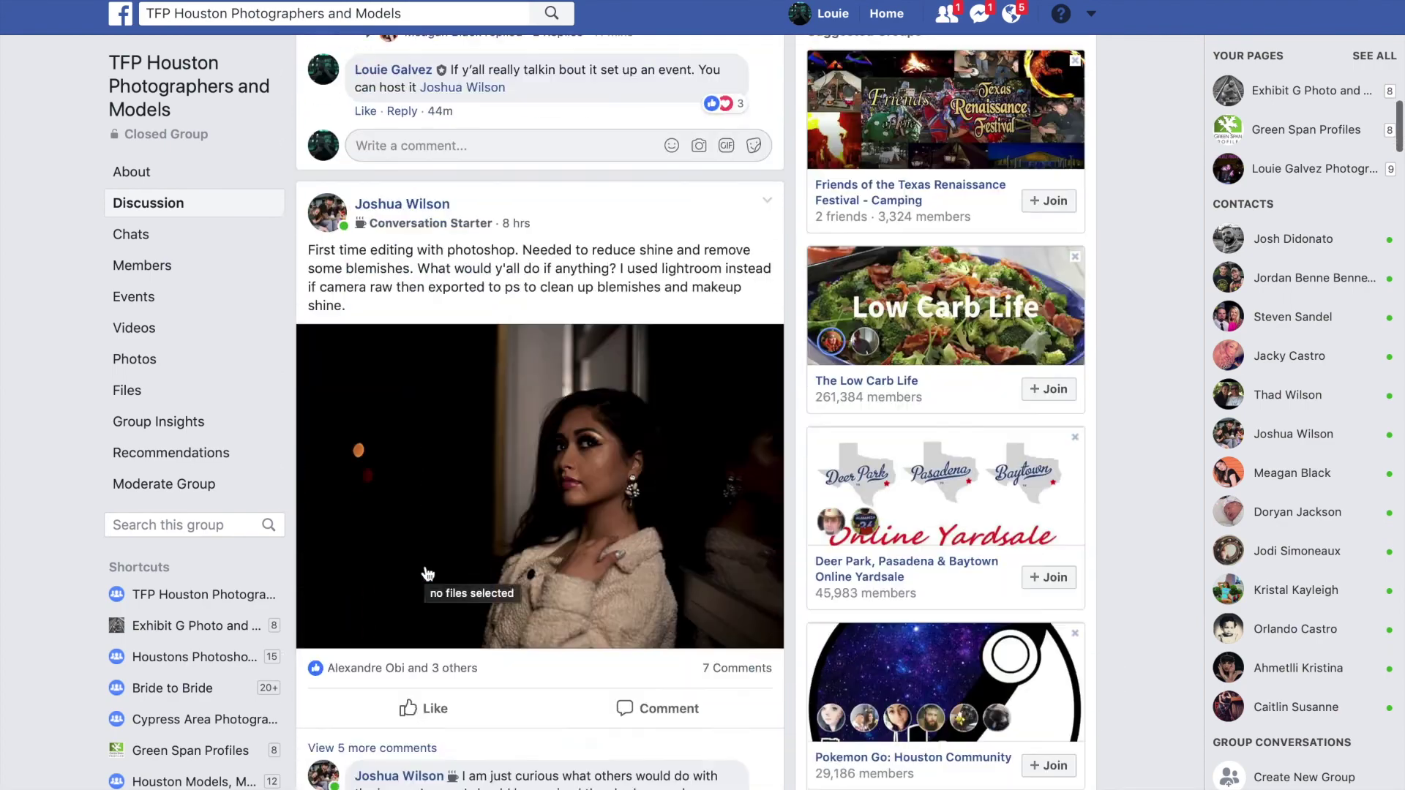
pyautogui.scroll(-20, 428, 573)
pyautogui.scroll(-20, 428, 573)
pyautogui.scroll(-13, 428, 573)
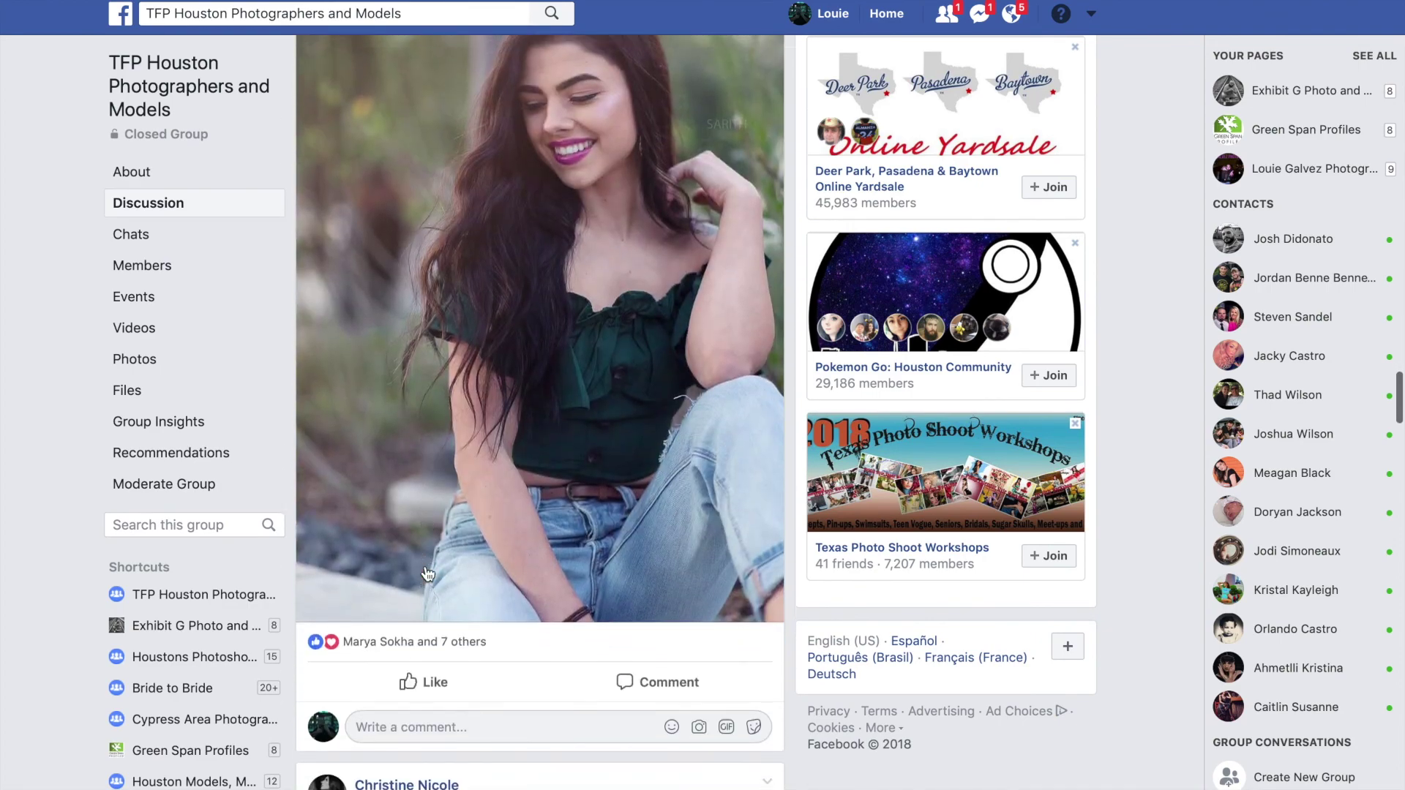
pyautogui.scroll(20, 428, 573)
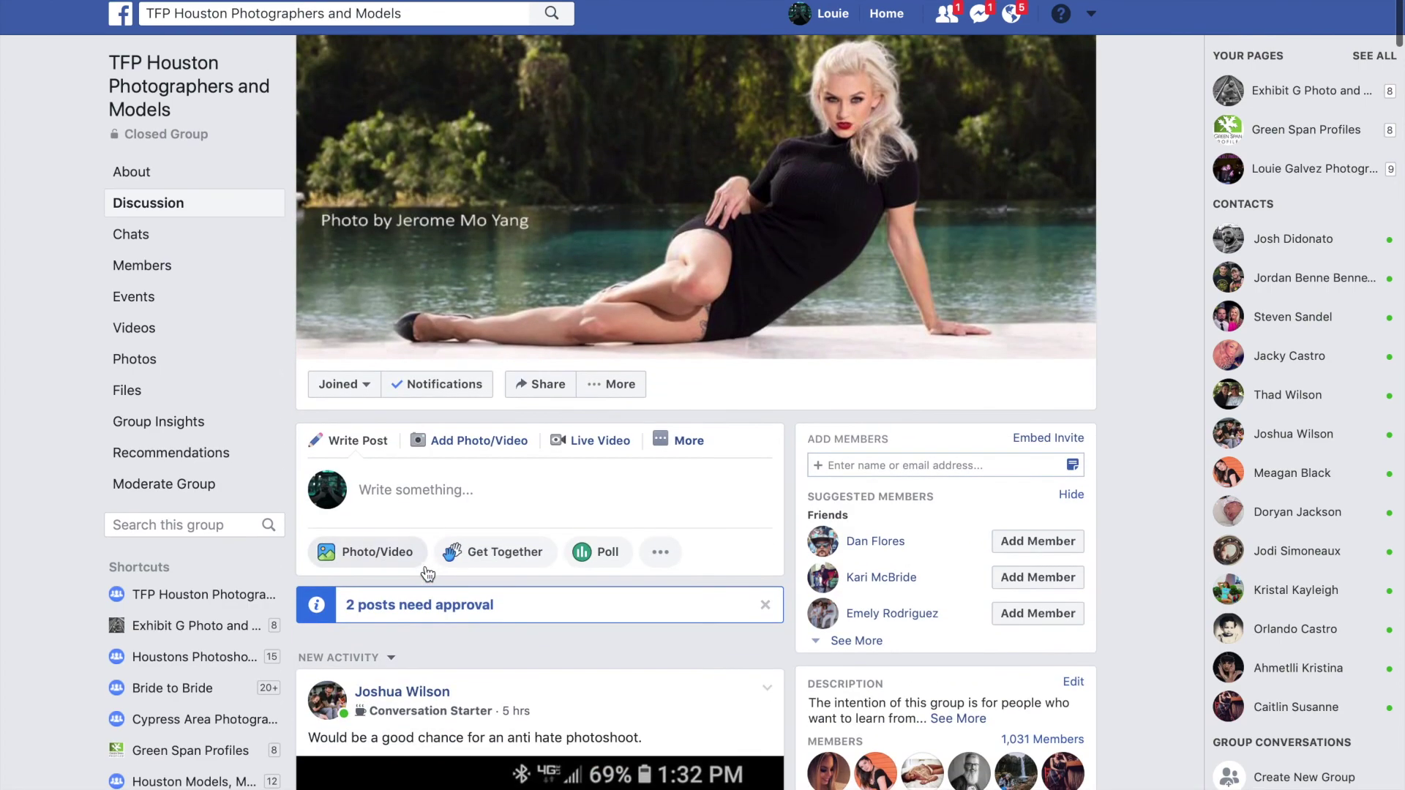
pyautogui.hotkey('ctrl', 'Left')
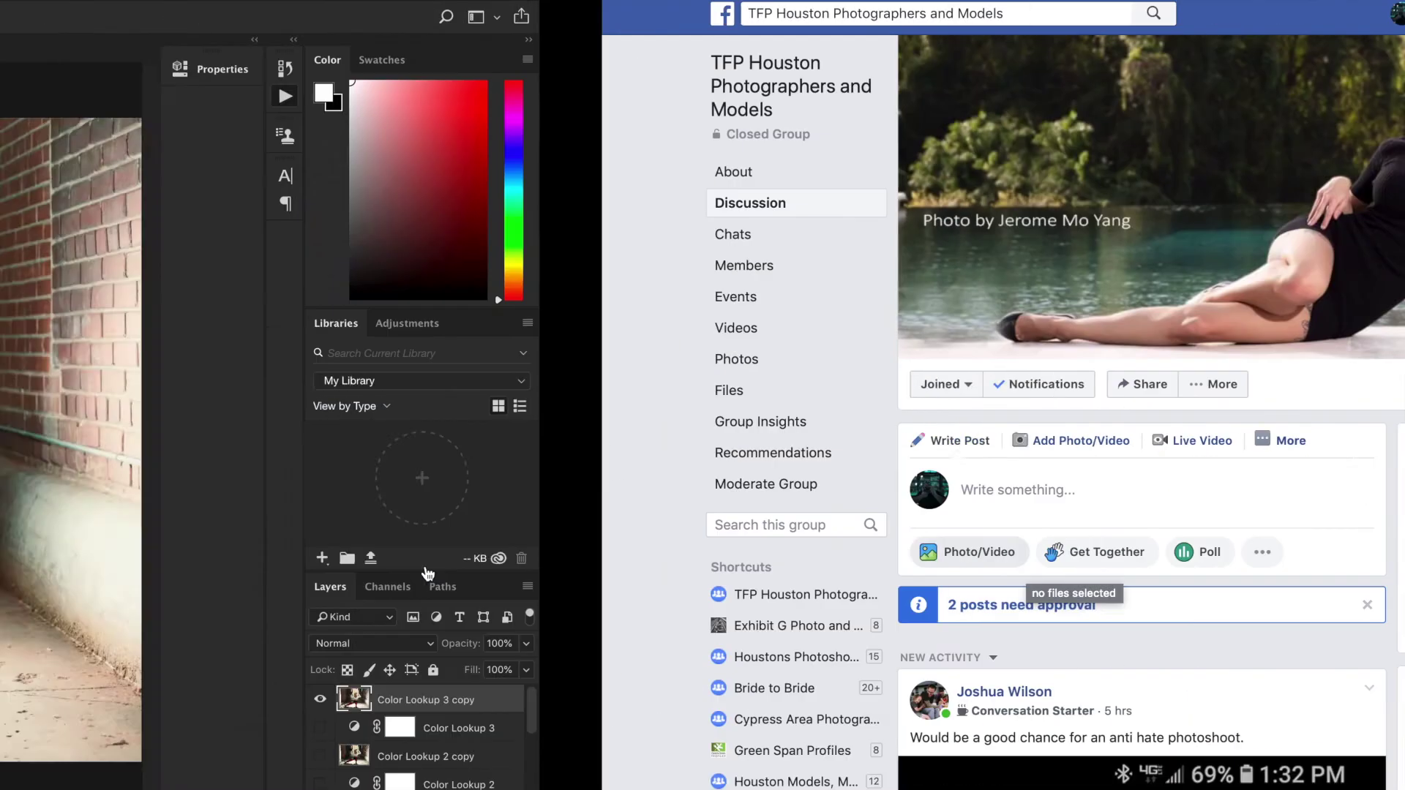